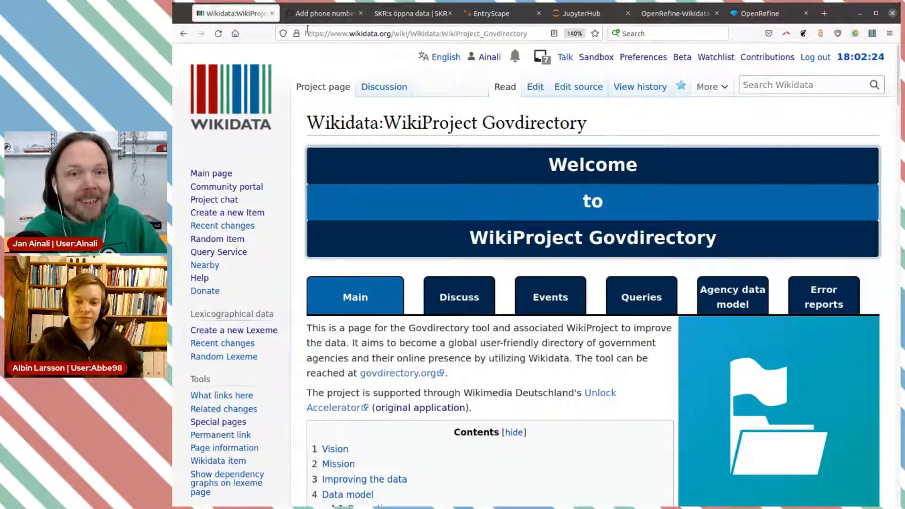
- Check the phone number pull request and open the Kontaktuppgifter till kommunerna dataset from SKR's open data page
click(324, 15)
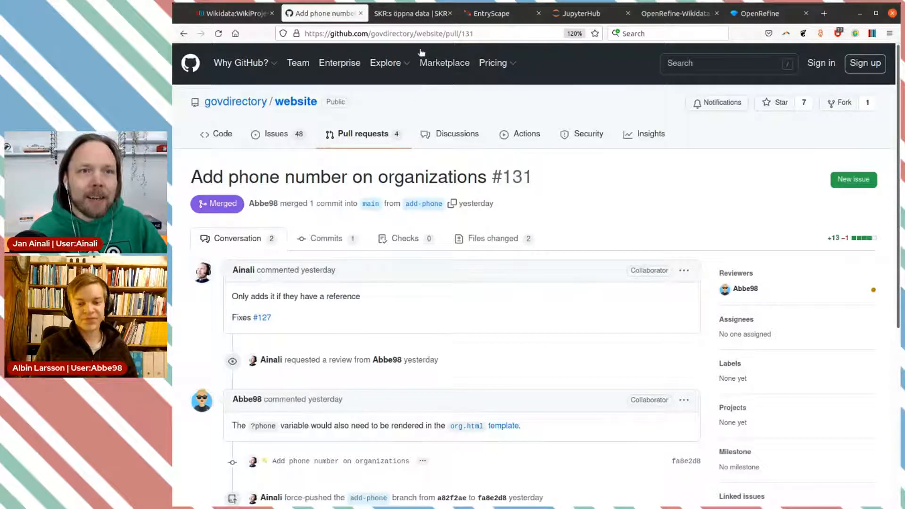
click(418, 20)
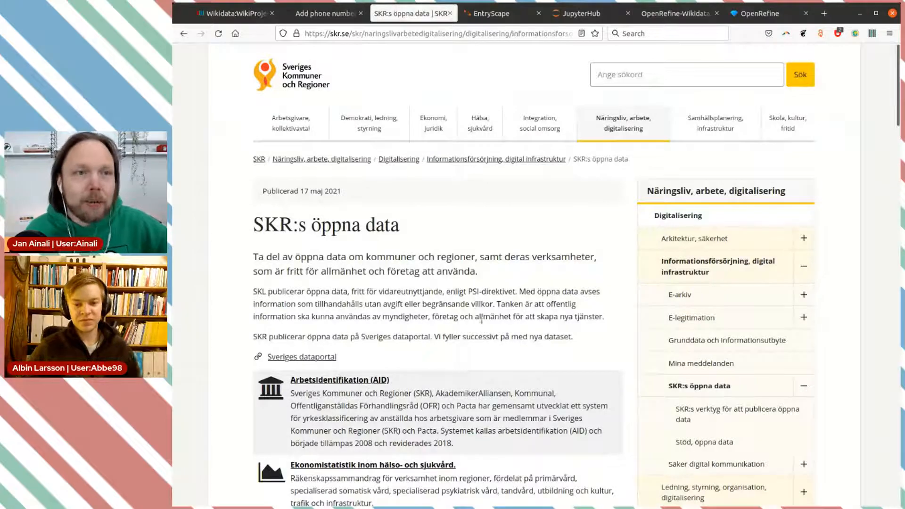
scroll(480, 284, down, 10)
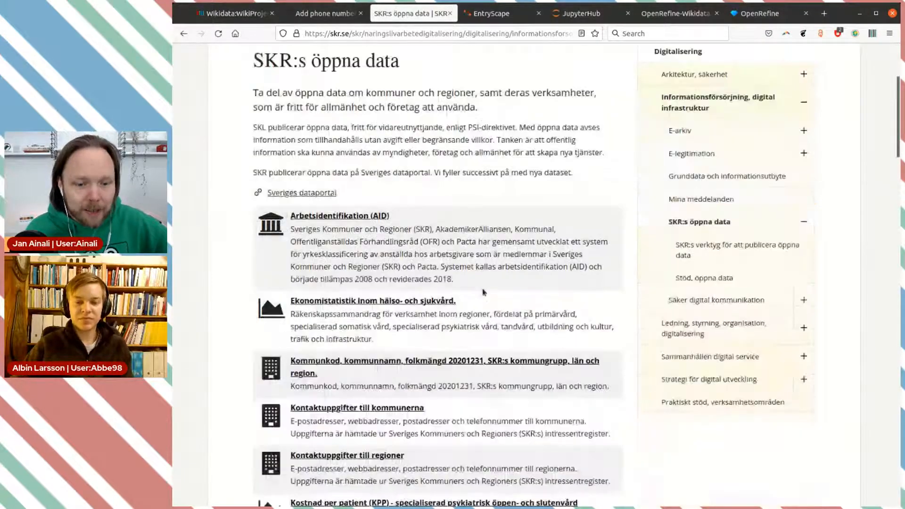
scroll(482, 292, down, 5)
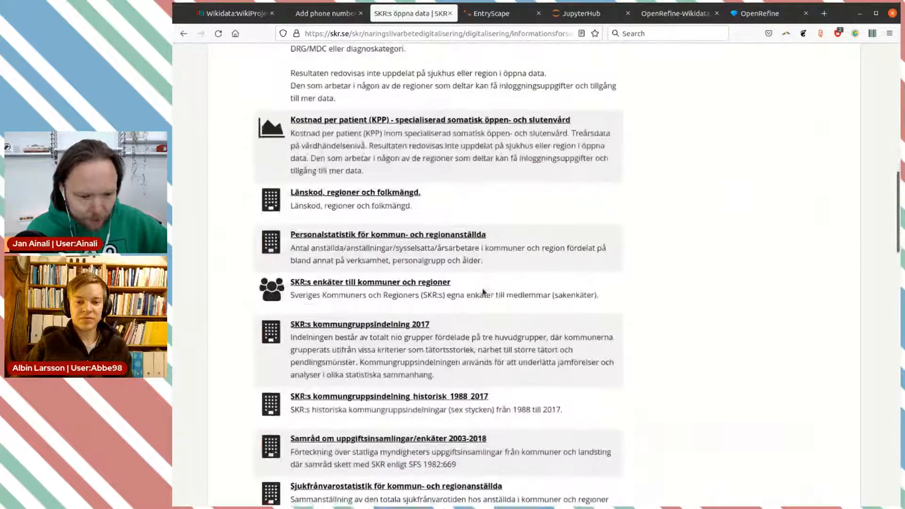
scroll(482, 291, down, 5)
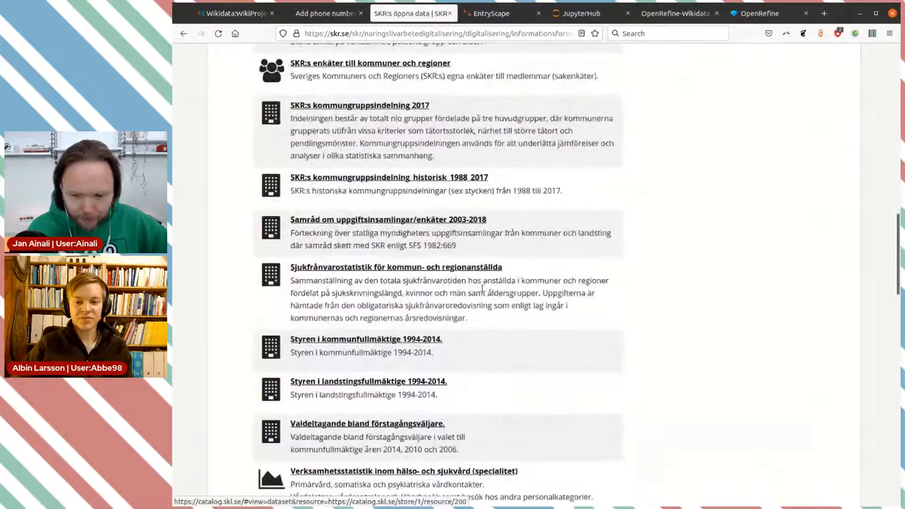
scroll(484, 289, up, 17)
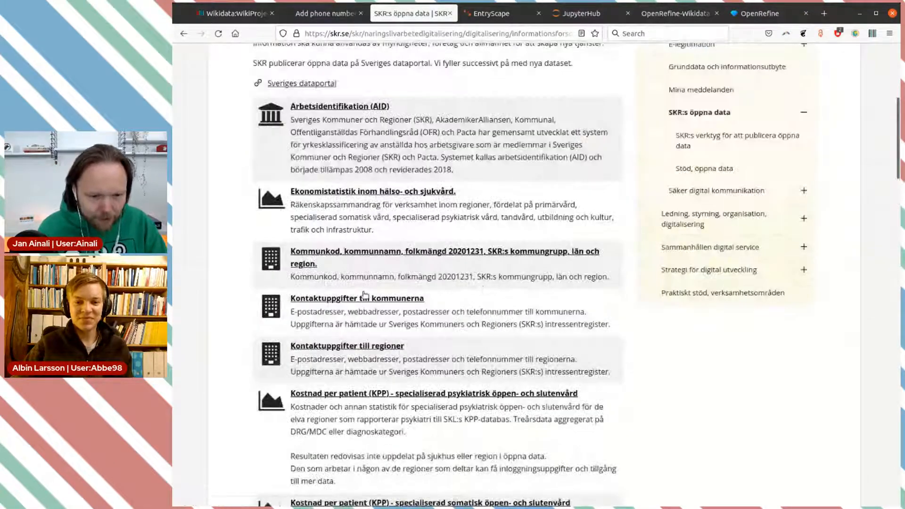
click(363, 300)
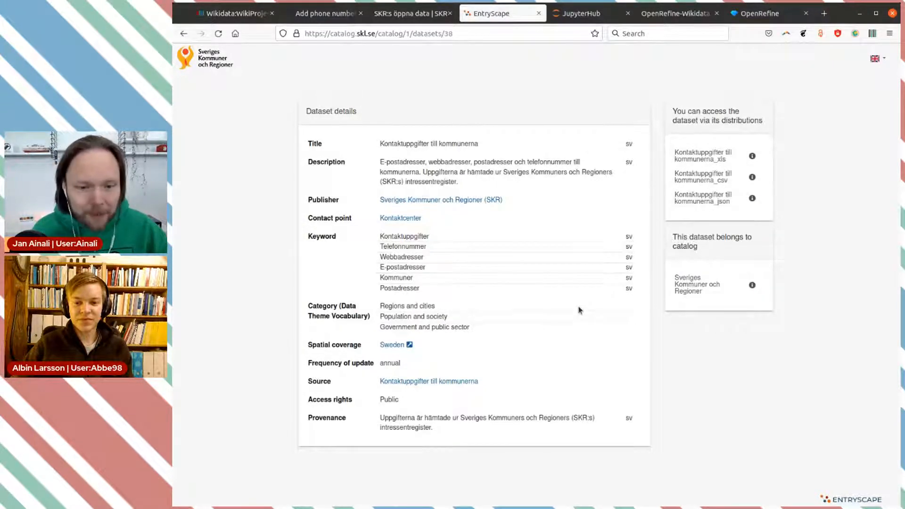
- Sign in to PAWS with the MediaWiki account and grant PAWS the requested permissions
click(583, 15)
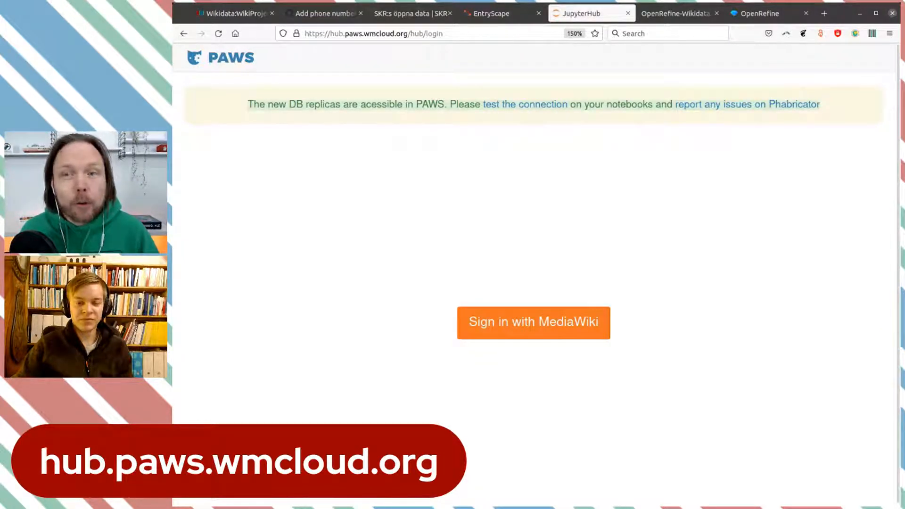
click(557, 322)
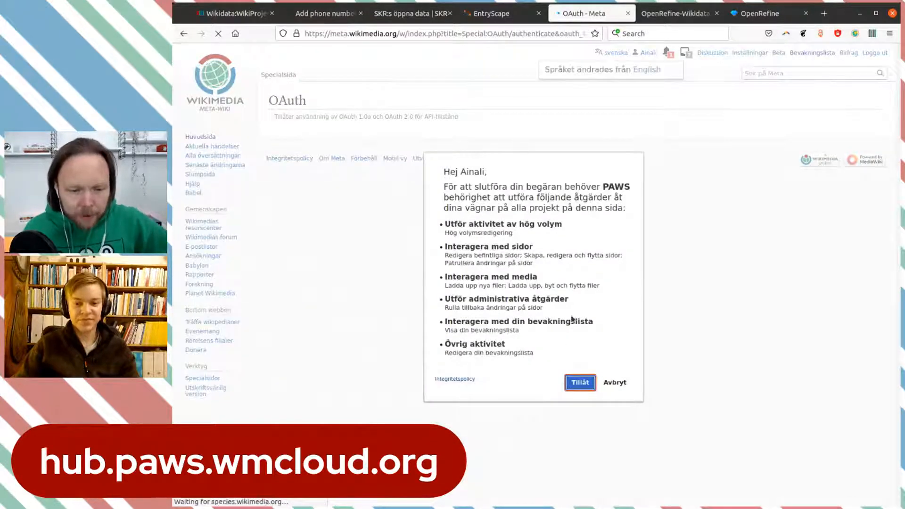
click(578, 382)
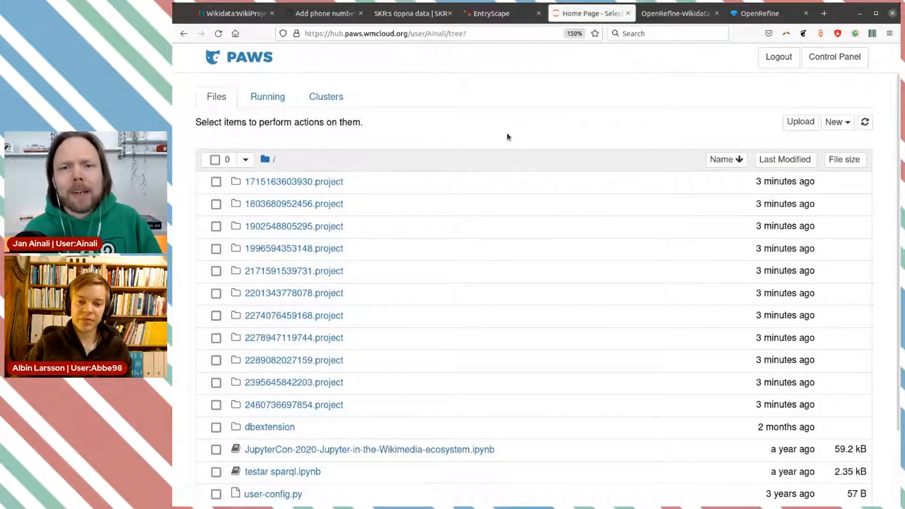
- Launch OpenRefine from PAWS and load Kontaktuppgifter_till_kommunerna_xls.xlsx from this computer into the import preview
click(848, 125)
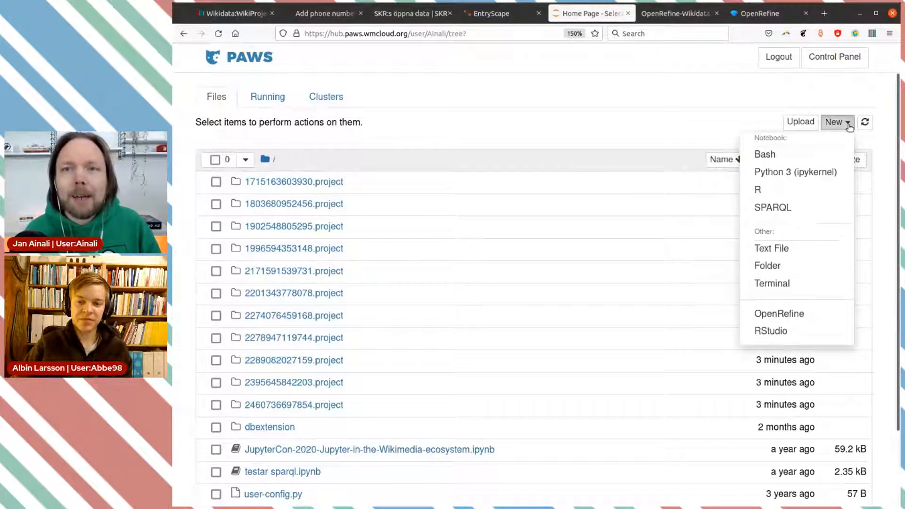
click(786, 314)
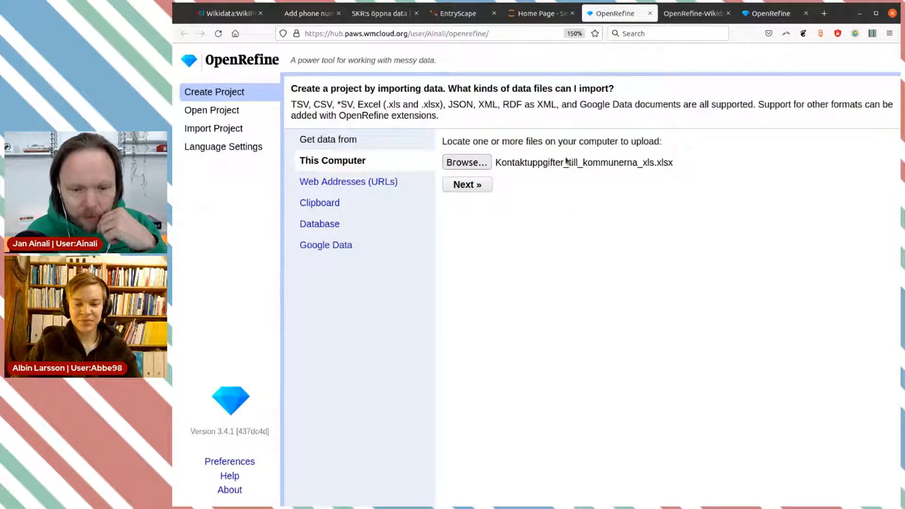
click(471, 184)
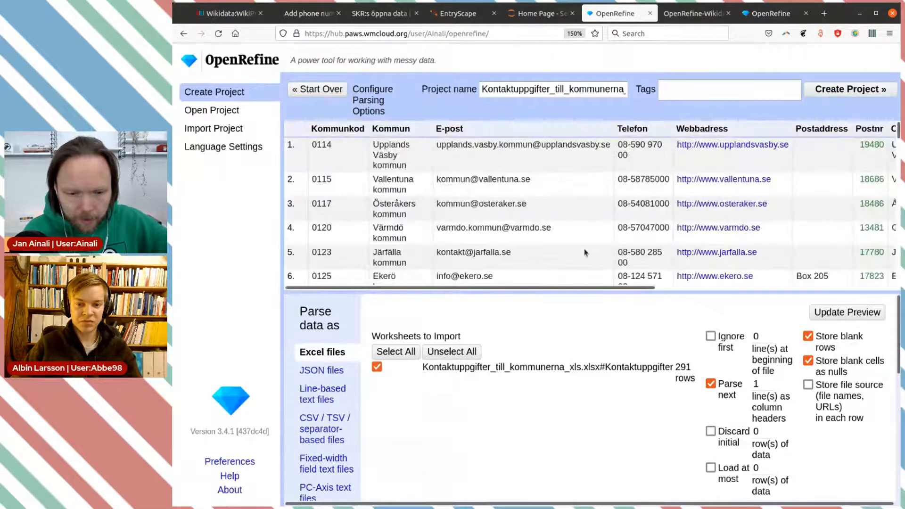
- Review the parsed data and Excel import options, and create the project with the default settings
scroll(538, 157, down, 2)
scroll(539, 174, up, 2)
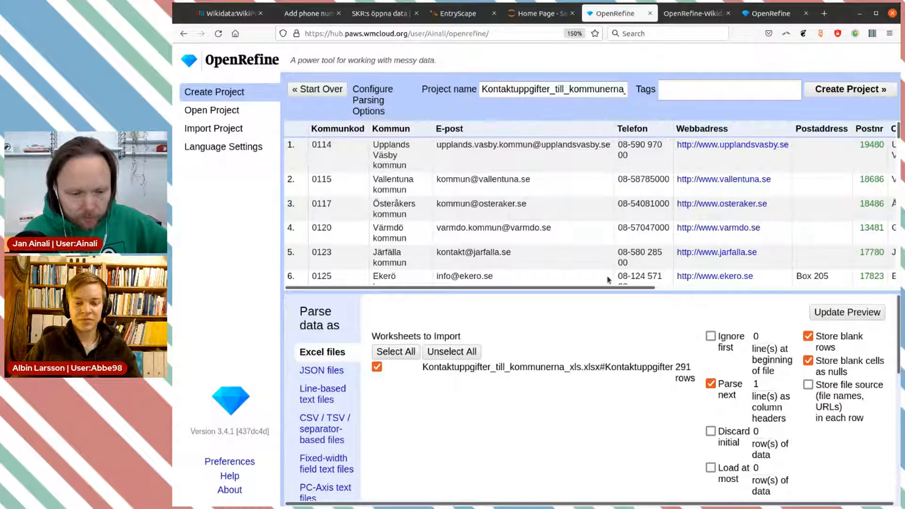
scroll(582, 334, down, 3)
scroll(570, 358, up, 3)
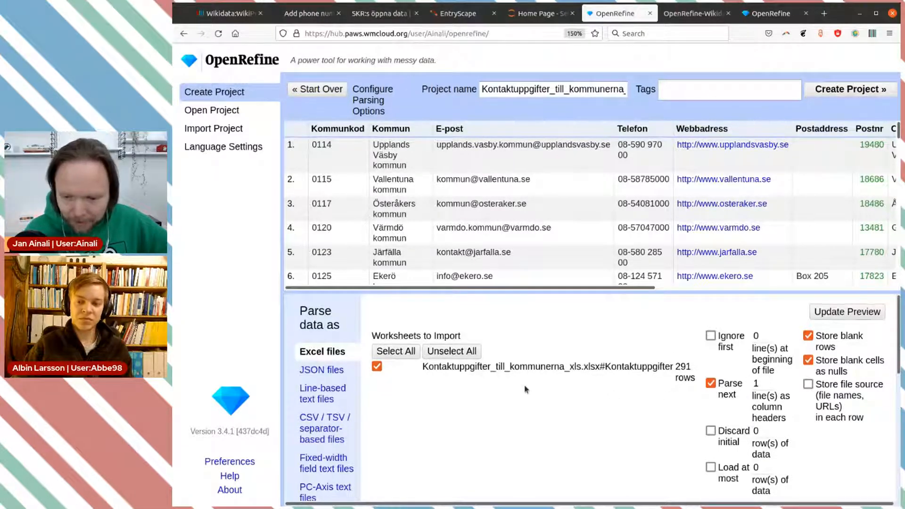
scroll(539, 399, down, 3)
scroll(538, 400, down, 2)
scroll(538, 398, up, 5)
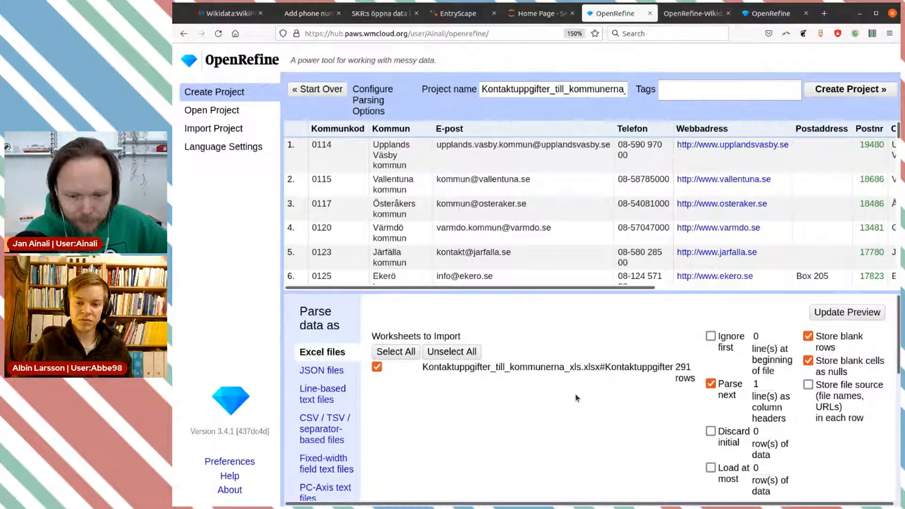
click(857, 94)
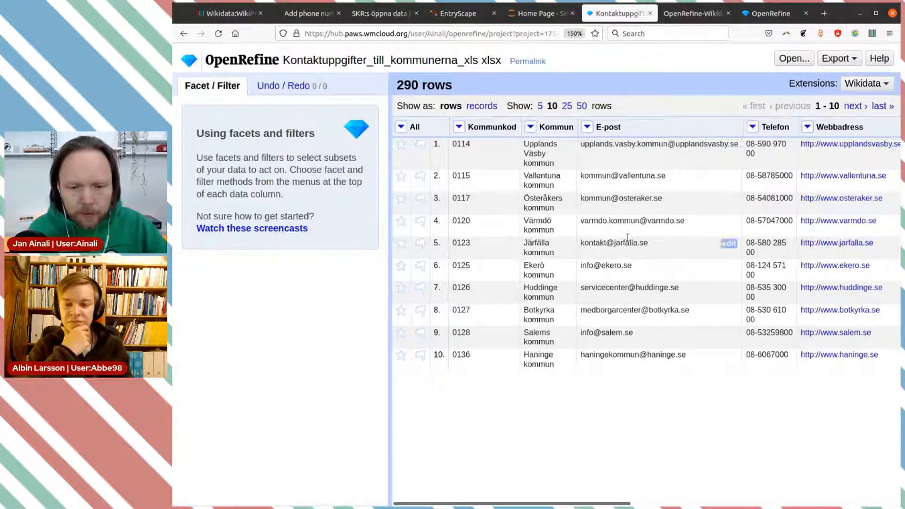
- Show 50 rows per page and look through the municipality contact data
click(581, 107)
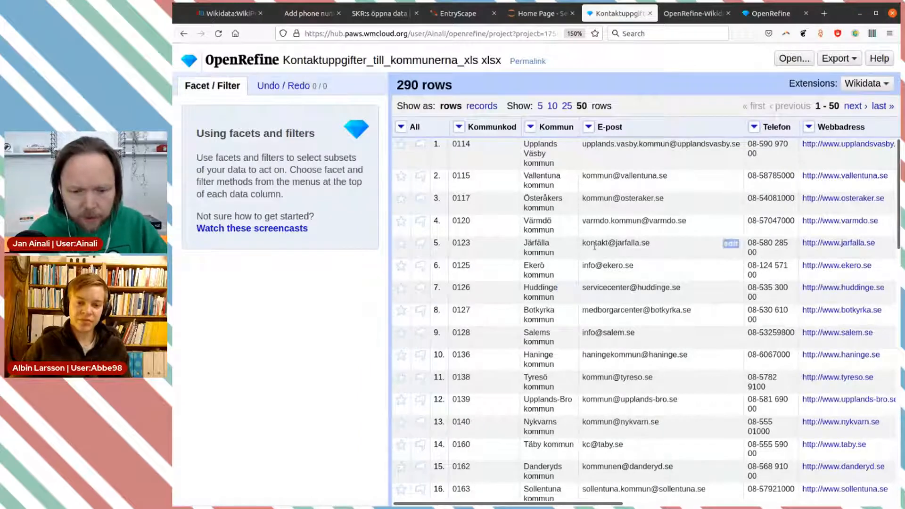
scroll(621, 227, down, 10)
scroll(622, 227, up, 4)
scroll(621, 227, up, 7)
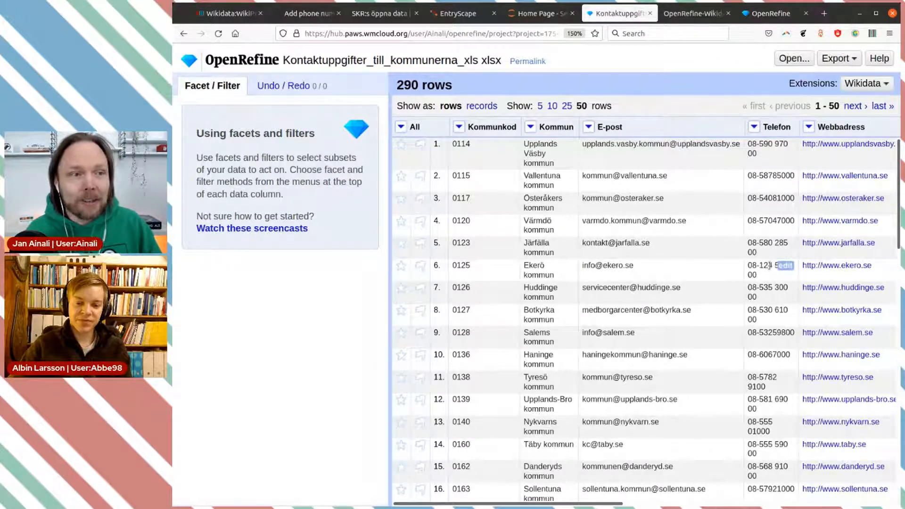
- Start a custom GREL transform on the Telefon column with the expression "+46-"+value
click(754, 128)
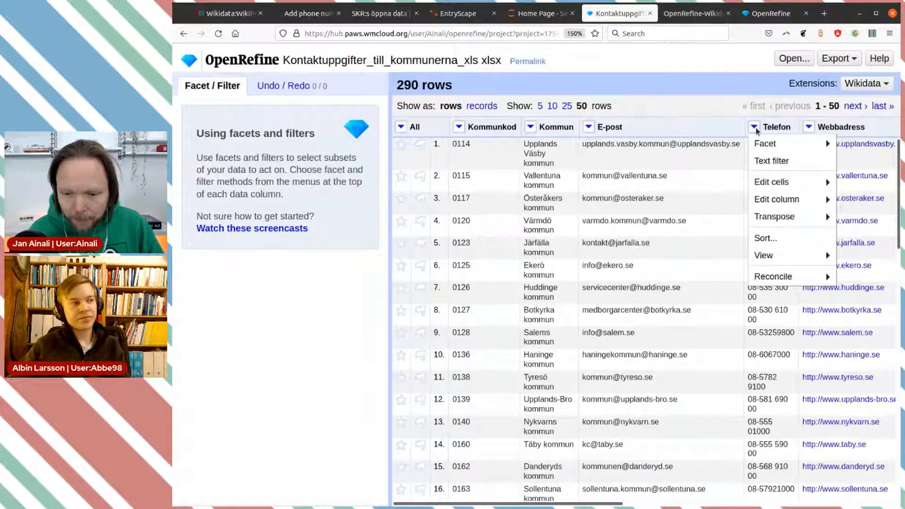
mouse_move(764, 184)
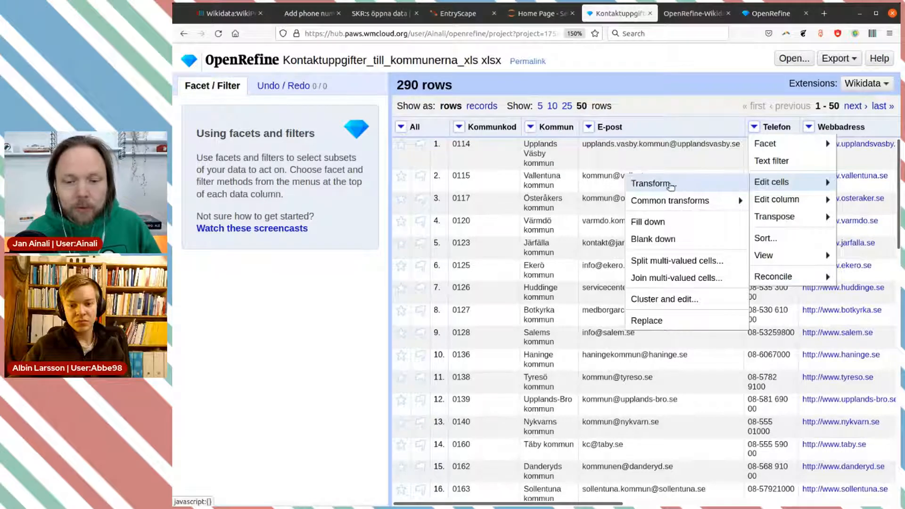
mouse_move(661, 201)
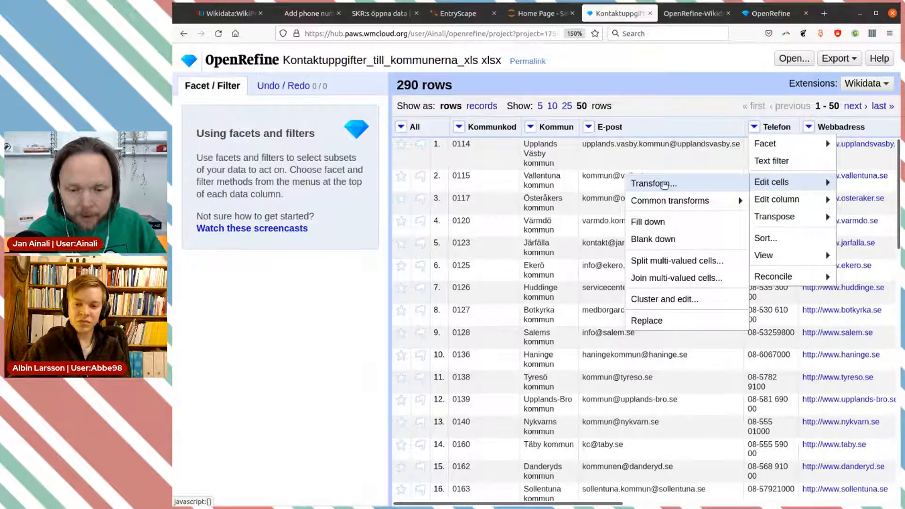
click(664, 184)
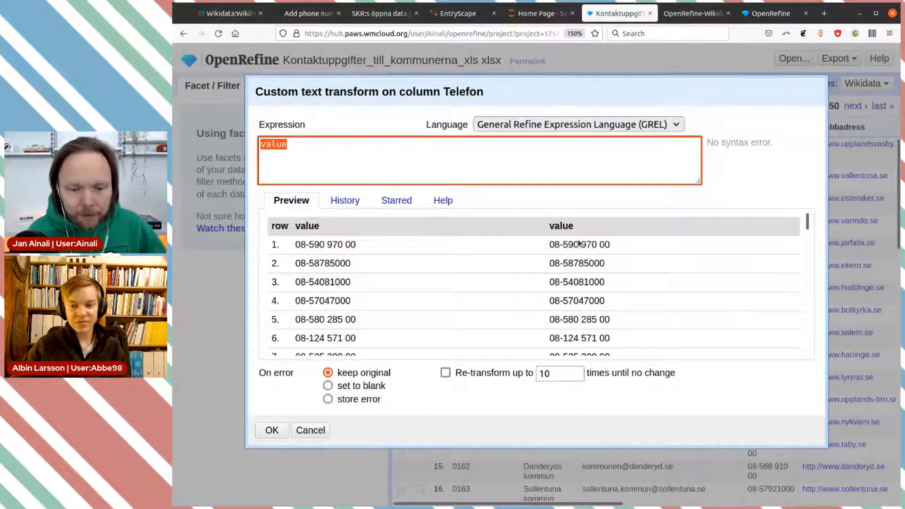
click(304, 150)
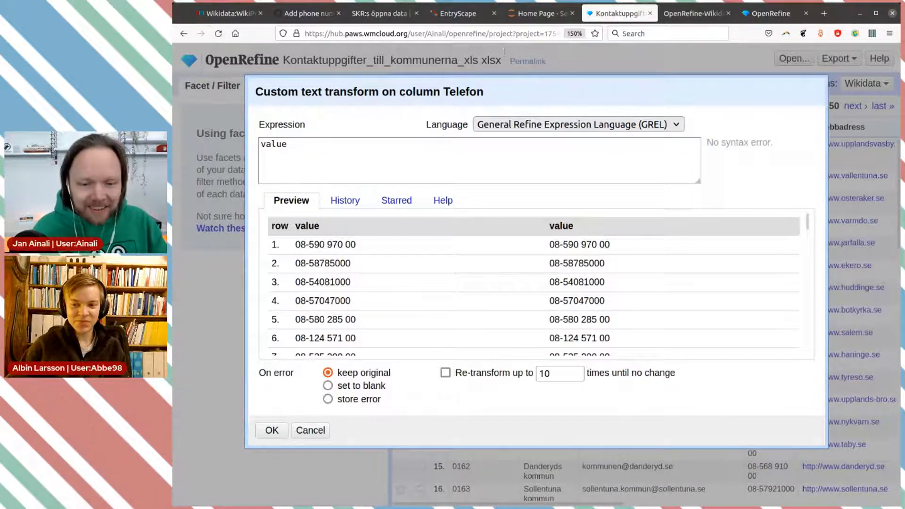
click(261, 147)
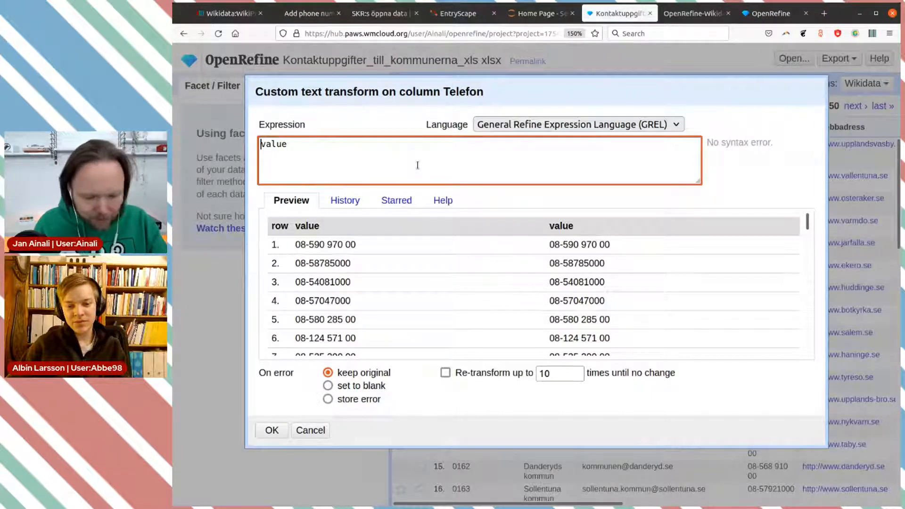
text("+46)
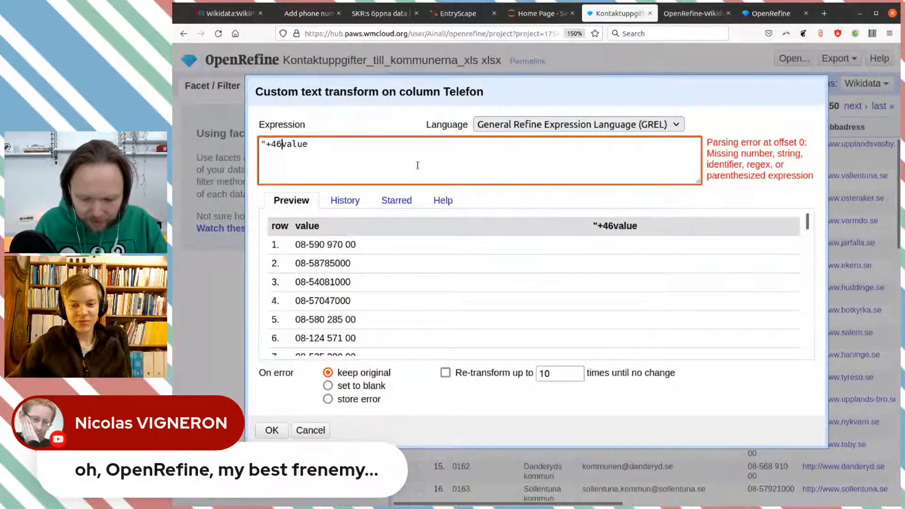
text(-")
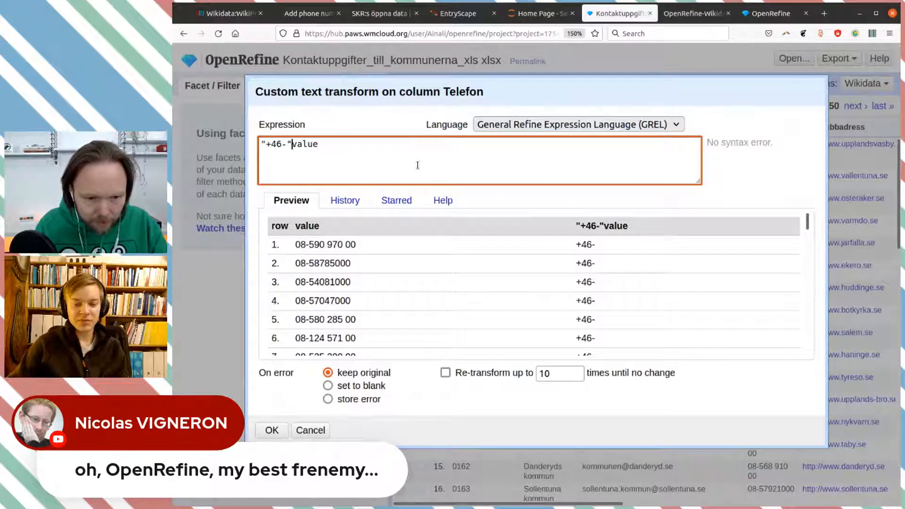
text(+)
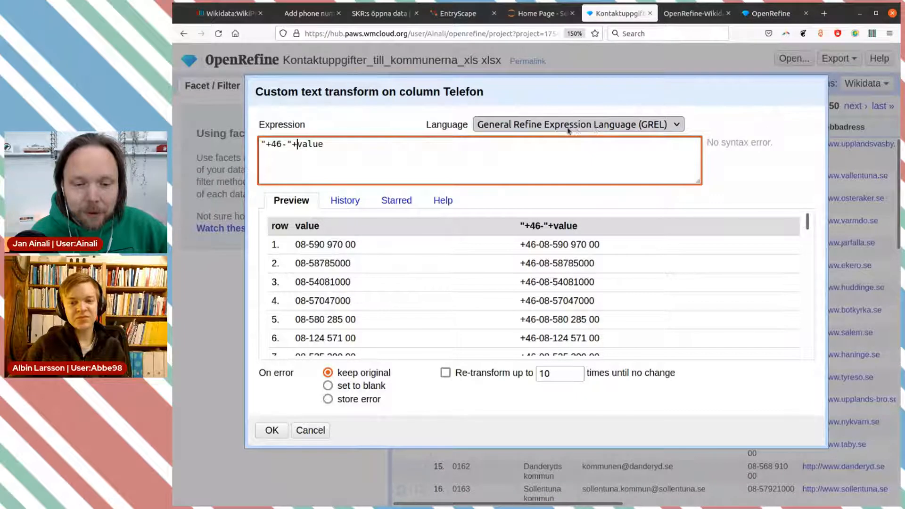
click(588, 128)
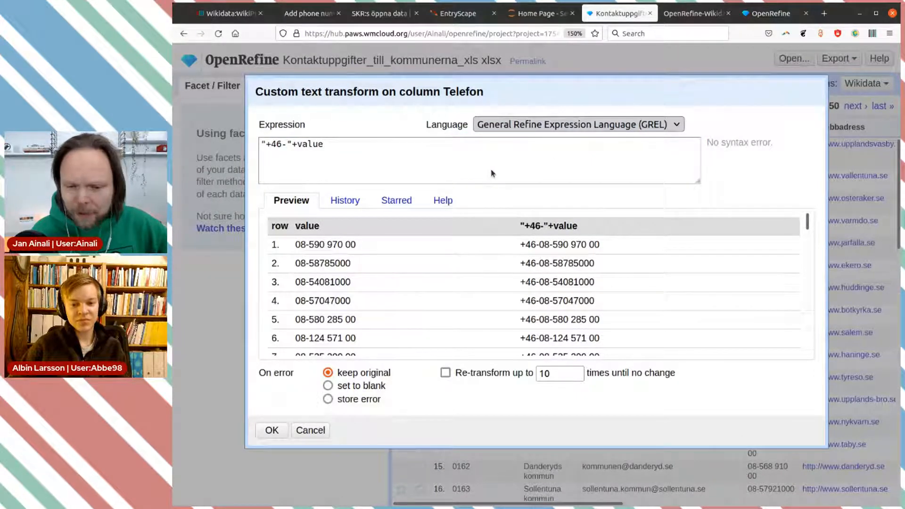
- Wrap value in a substring call that drops the first character, making the expression "+46-"+substring(value,1)
click(299, 144)
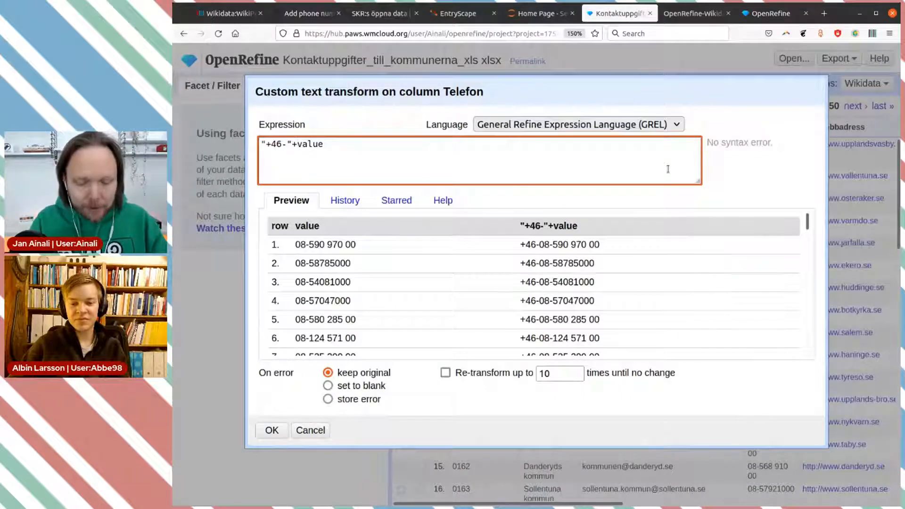
text(sub)
text(st)
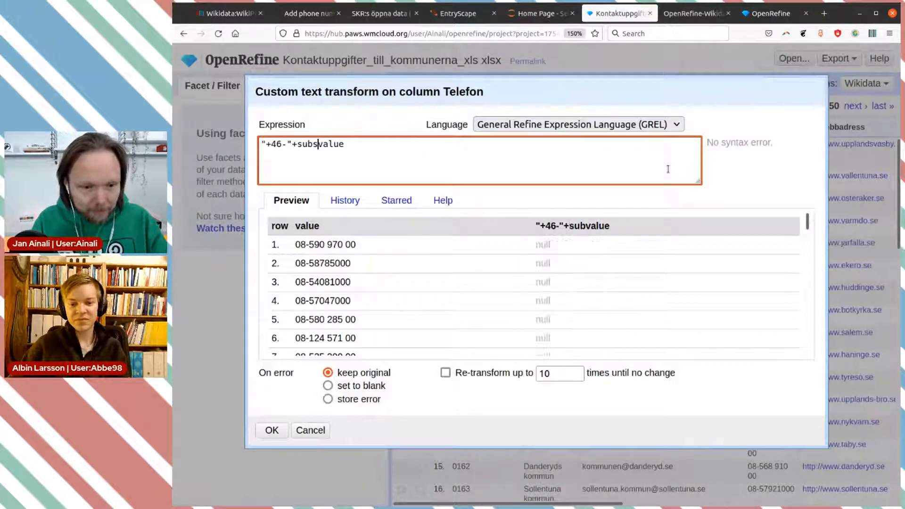
text(ring)
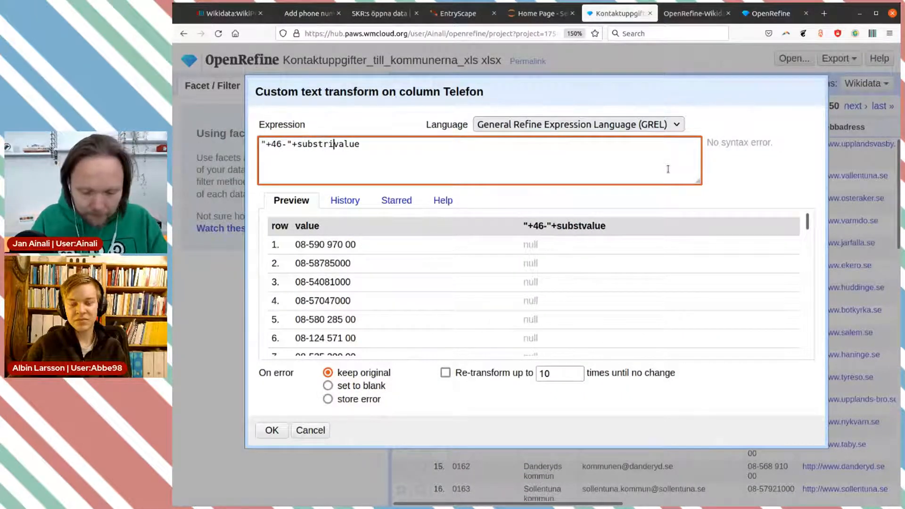
text(()
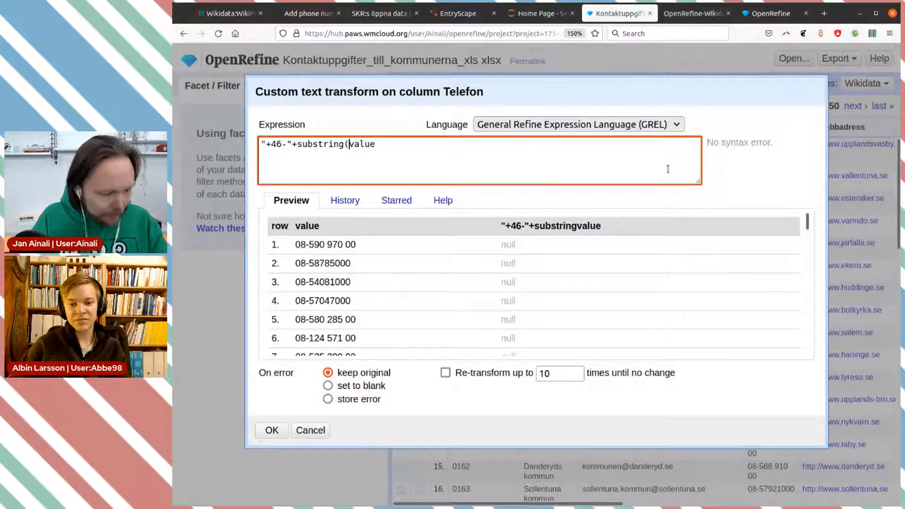
key(Right)
key(Right)
key(Right)
key(Right)
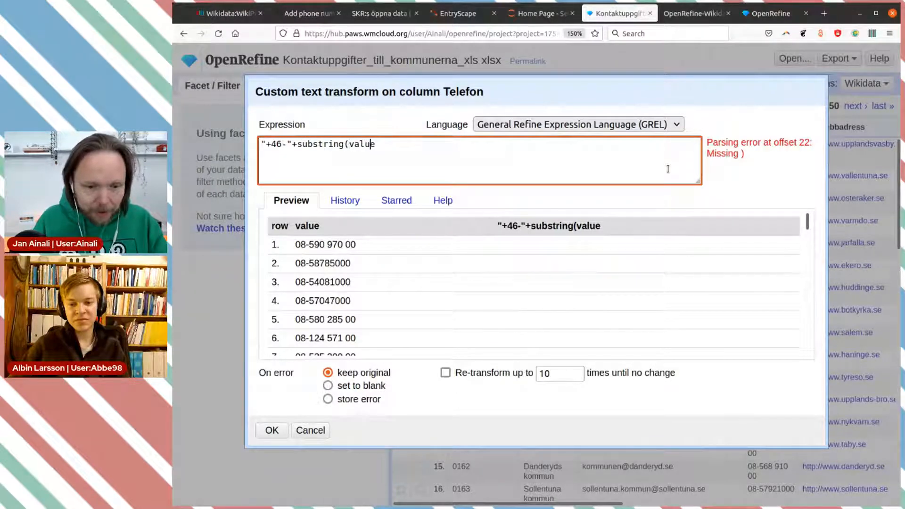
text(,1)
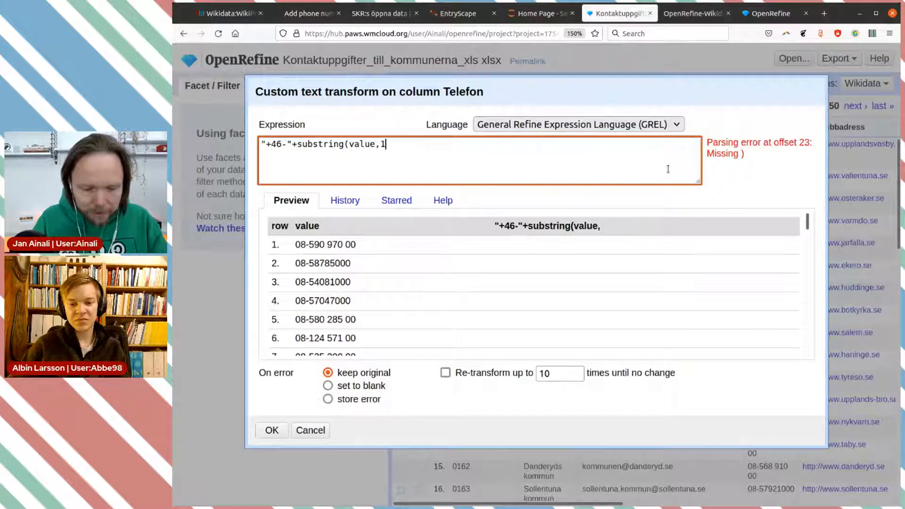
text())
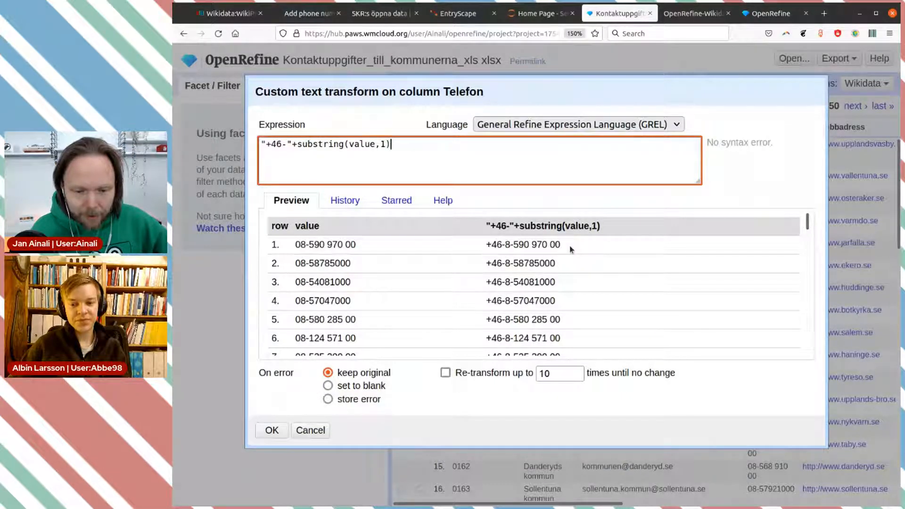
- Check the previewed numbers and nest replace(value," - ","-") inside substring to remove the spaces around hyphens
scroll(671, 281, down, 3)
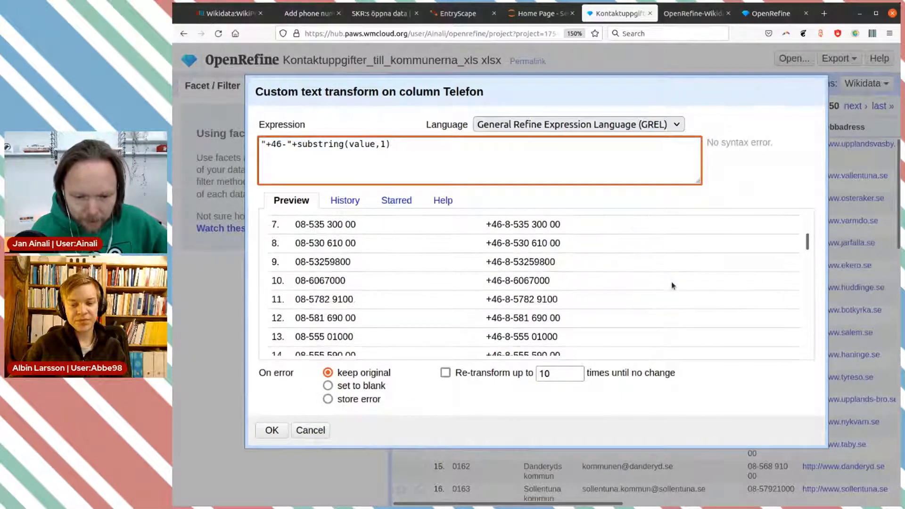
scroll(665, 272, down, 4)
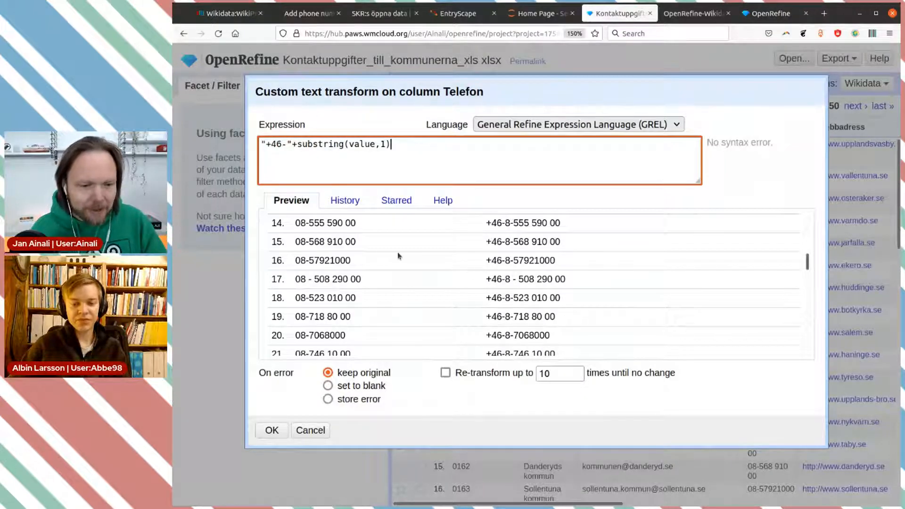
scroll(574, 304, down, 3)
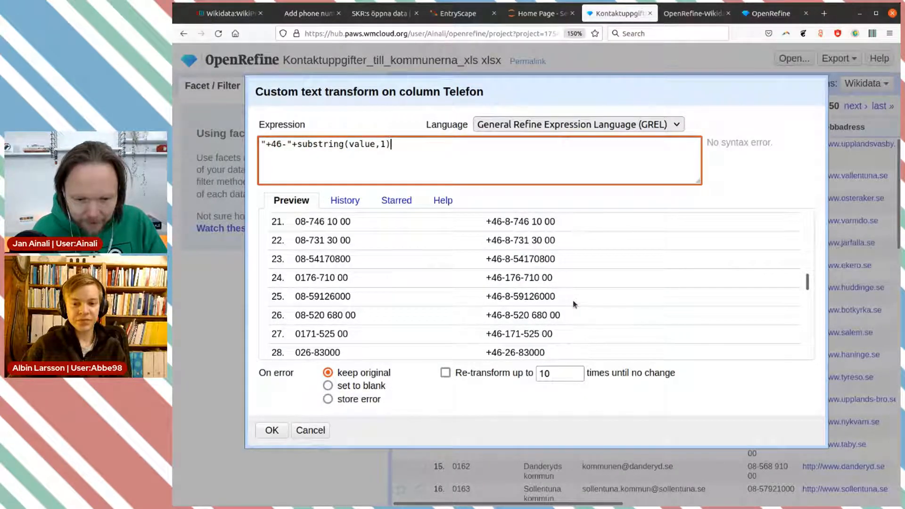
scroll(574, 304, up, 5)
click(305, 157)
key(Left)
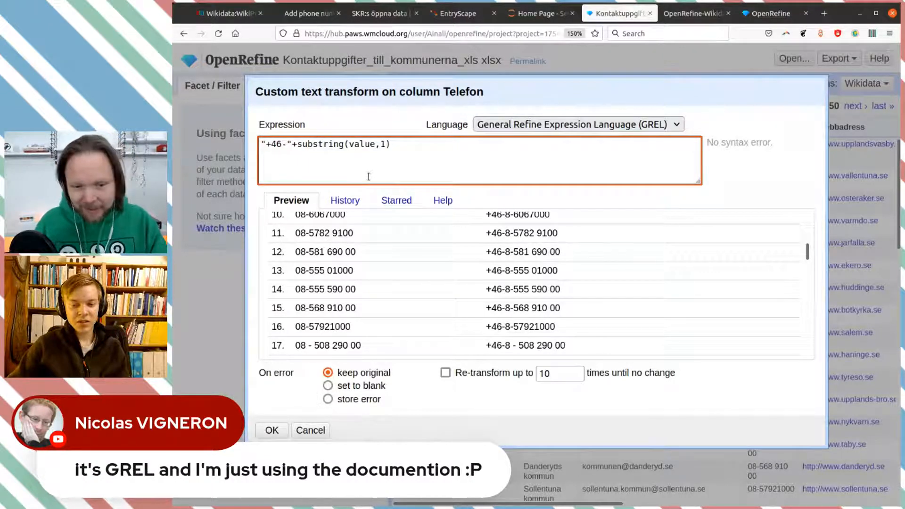
text(replace)
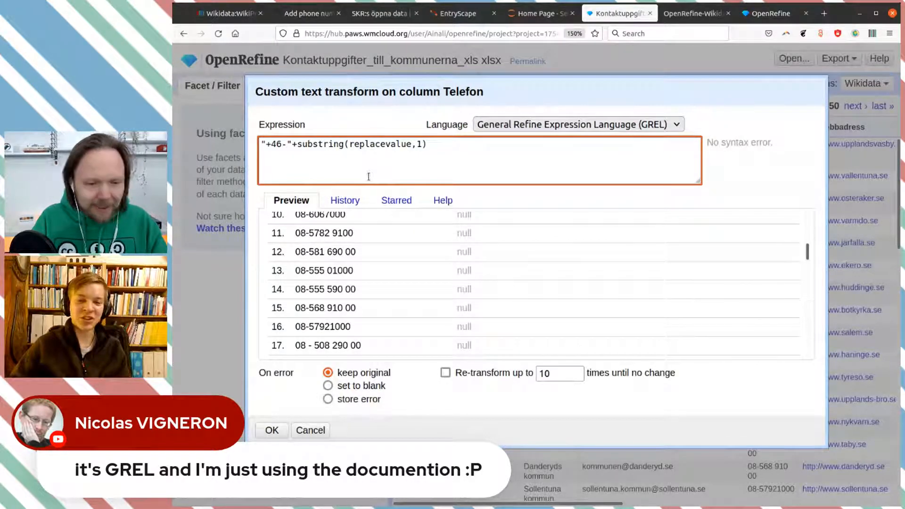
text(()
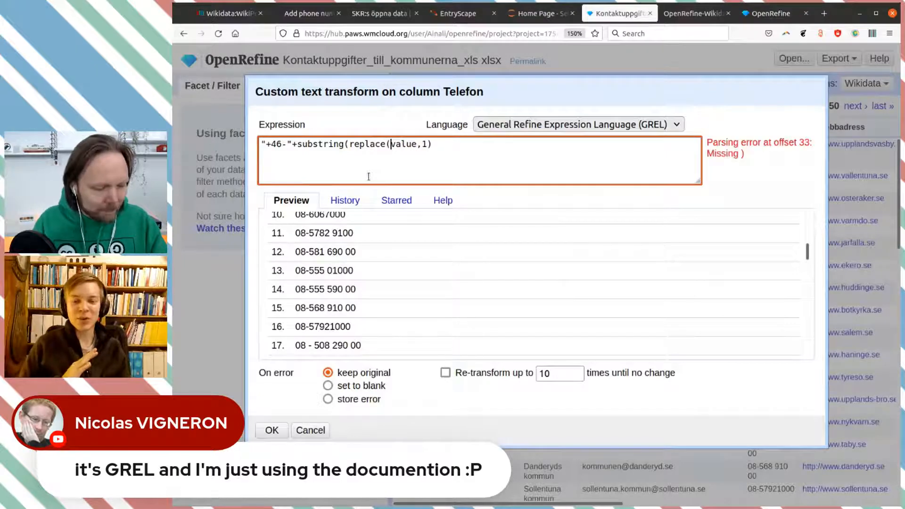
key(Right)
key(Right)
key(Right)
key(Right)
key(Right)
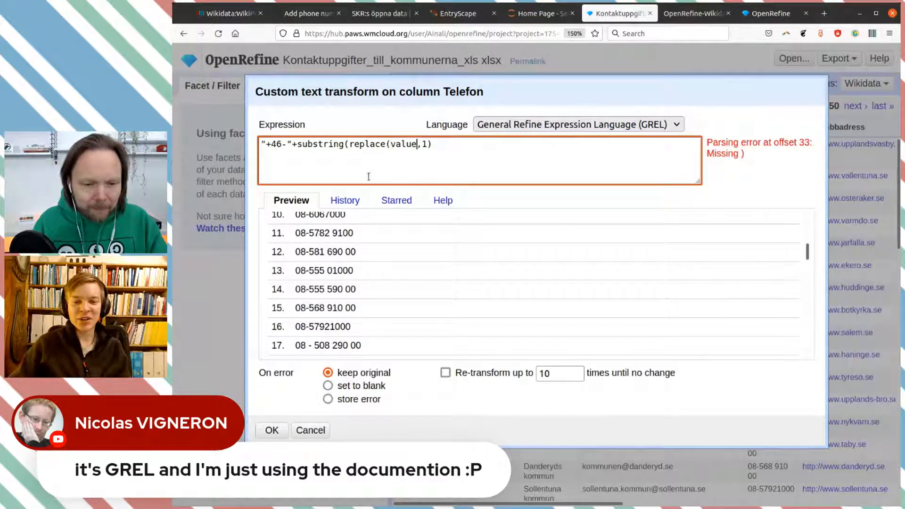
text())
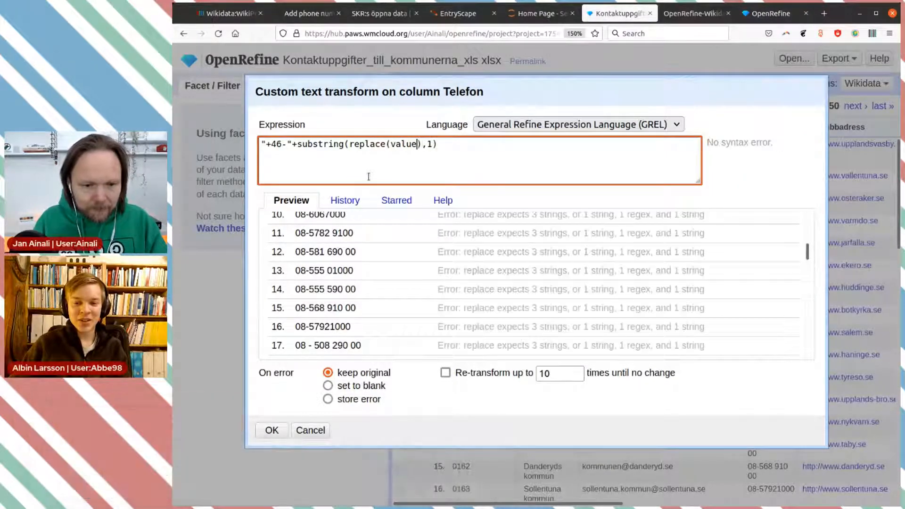
text(,)
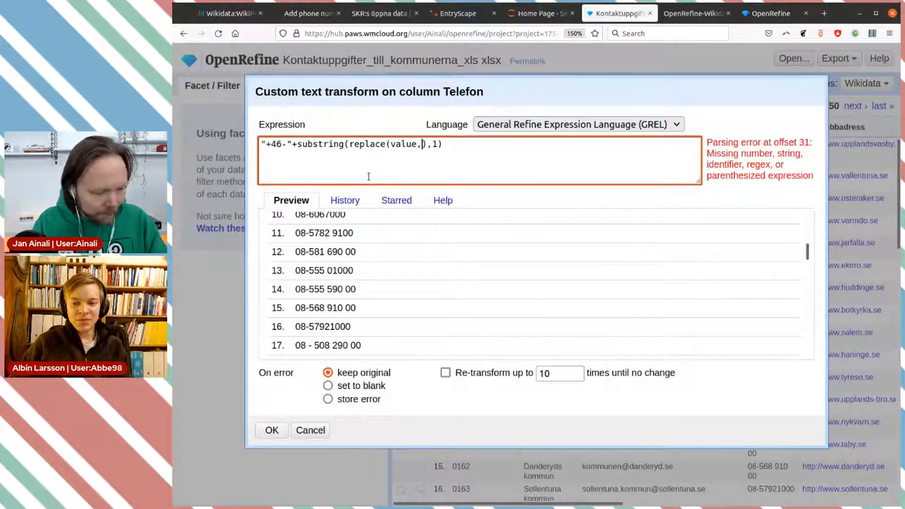
text(" - ")
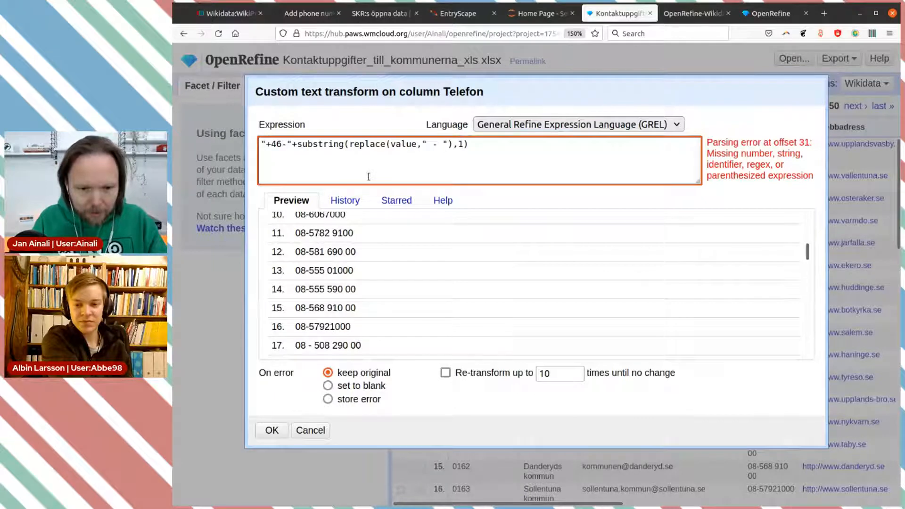
text(,")
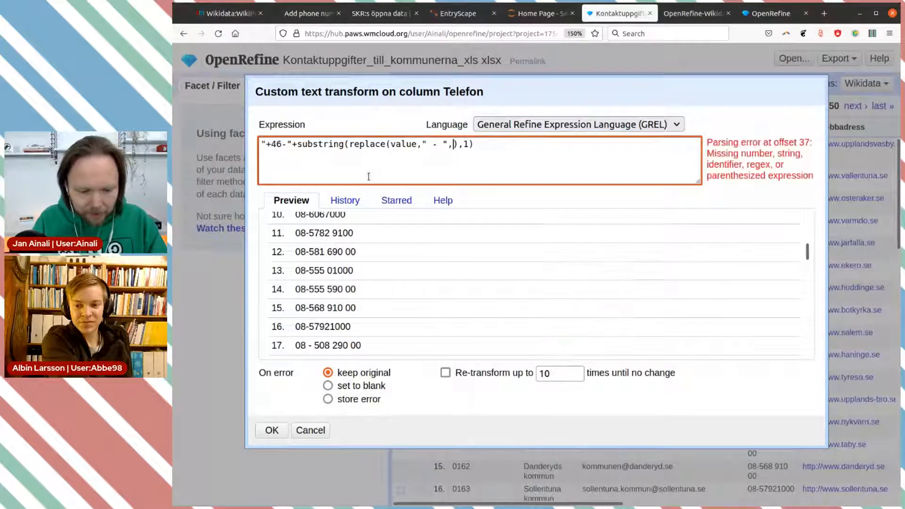
text(-")
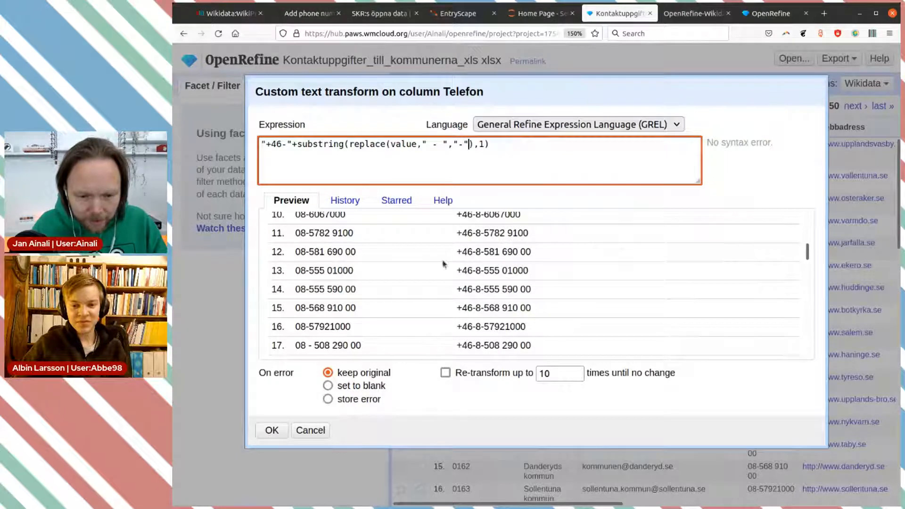
scroll(510, 282, up, 5)
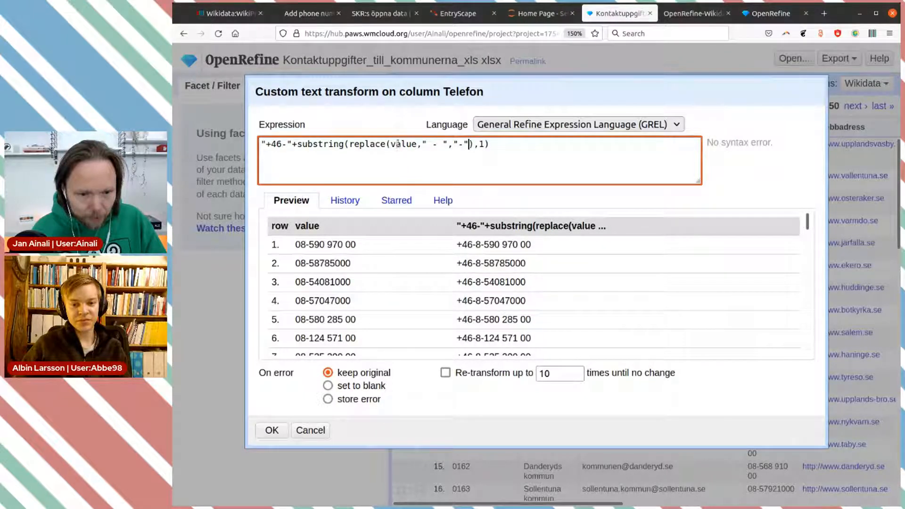
text(replace)
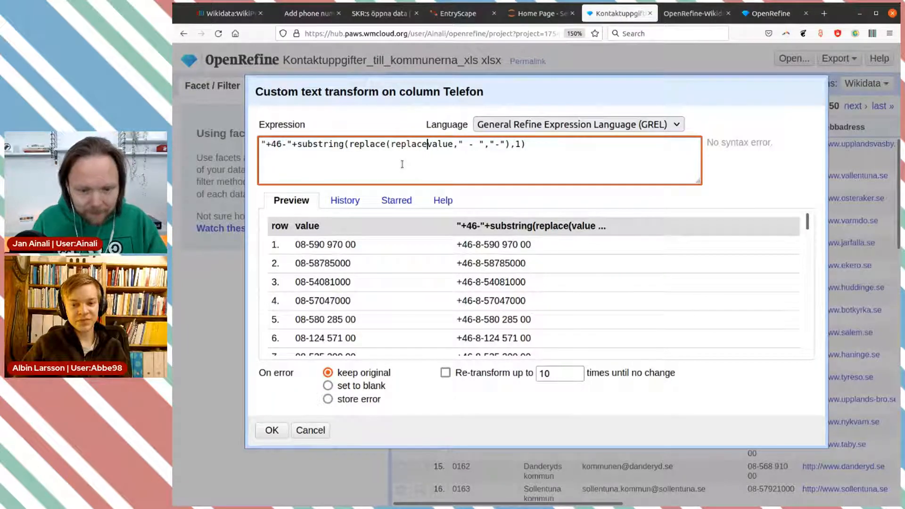
text((value,)
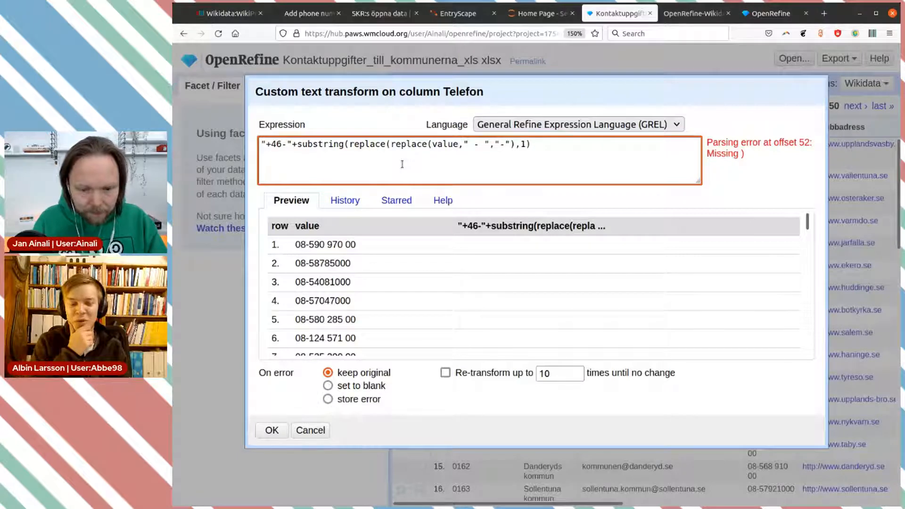
text())
key(Left)
text(,)
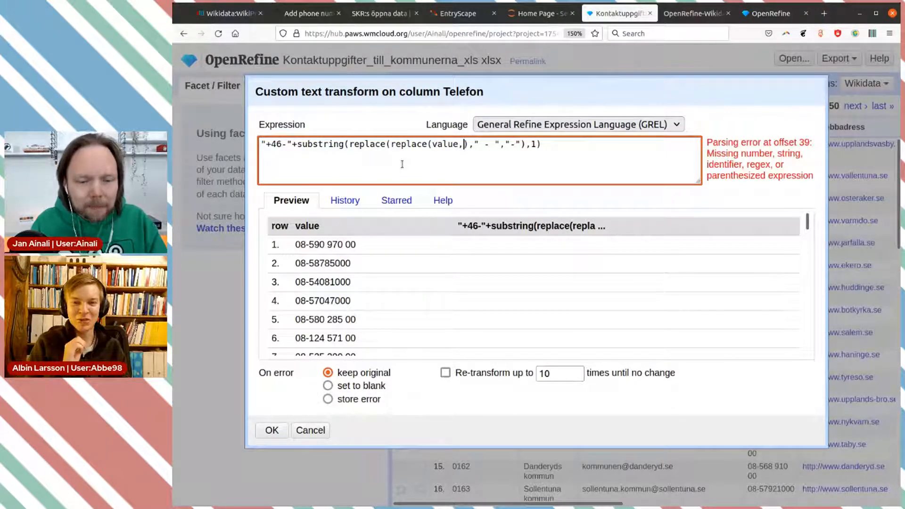
text(" ")
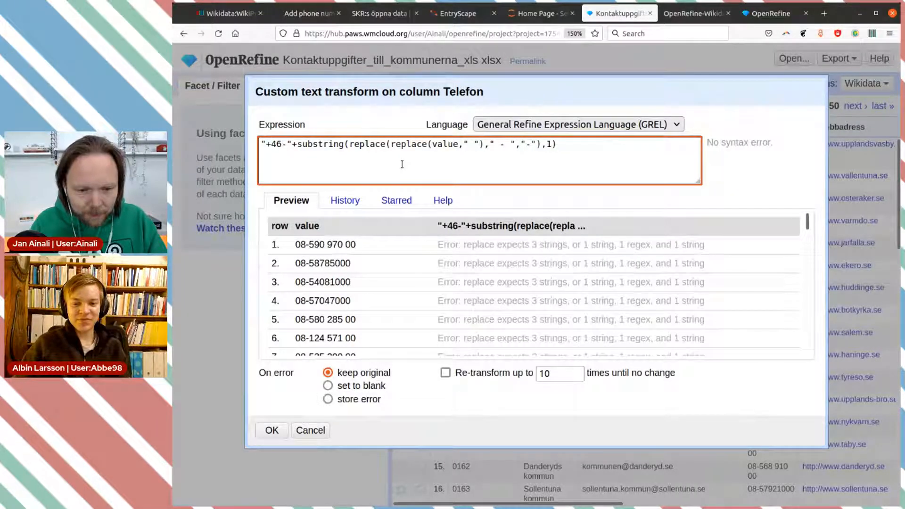
key(Delete)
key(BackSpace)
key(BackSpace)
key(BackSpace)
key(BackSpace)
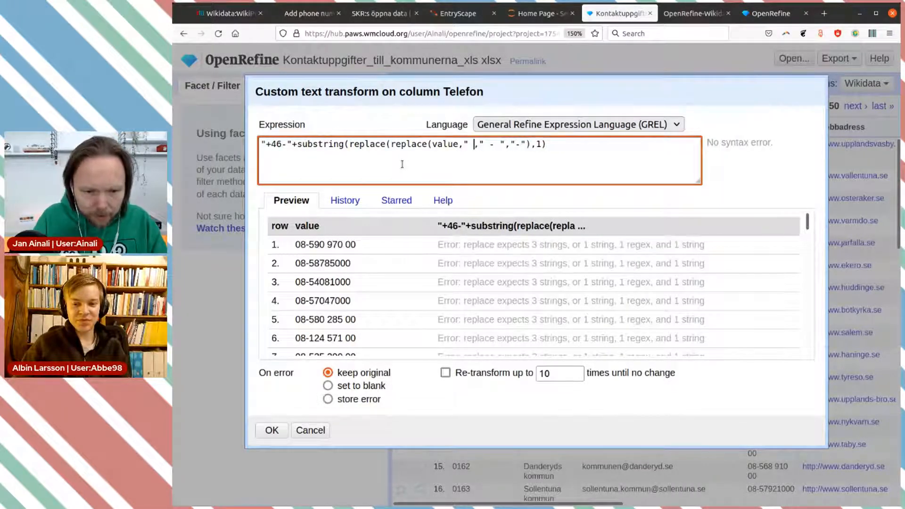
key(BackSpace)
key(BackSpace)
key(BackSpace)
key(BackSpace)
key(BackSpace)
key(BackSpace)
key(BackSpace)
key(BackSpace)
key(BackSpace)
key(BackSpace)
key(BackSpace)
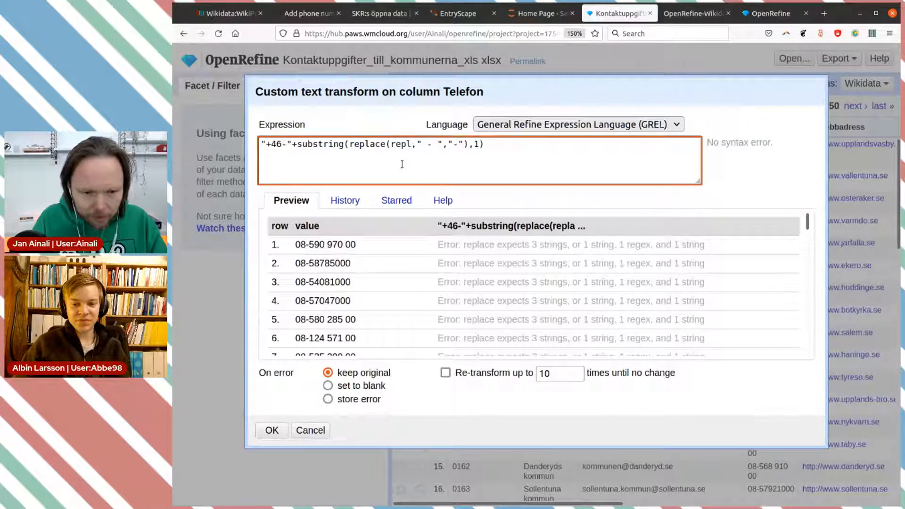
key(BackSpace)
key(BackSpace)
key(BackSpace)
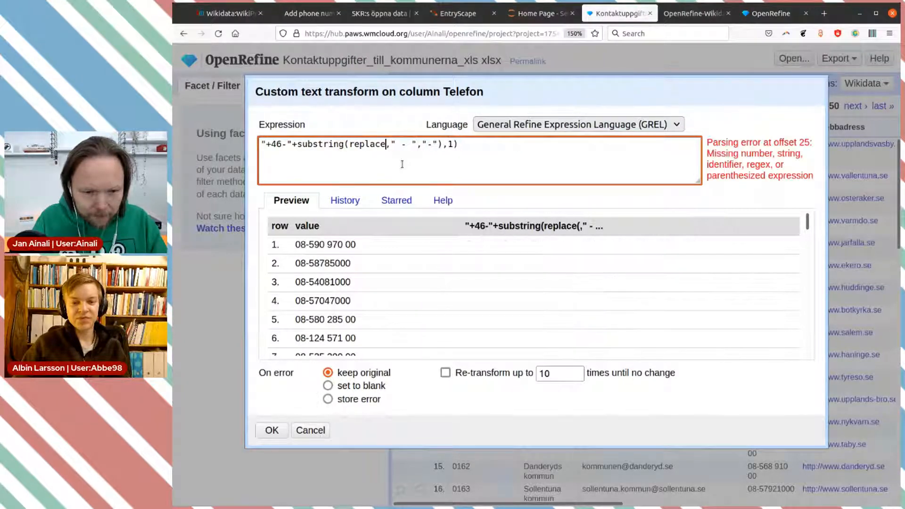
- Try to wrap the existing replace call in a second replace that swaps " " for "" inside substring
key(Left)
key(Left)
key(Left)
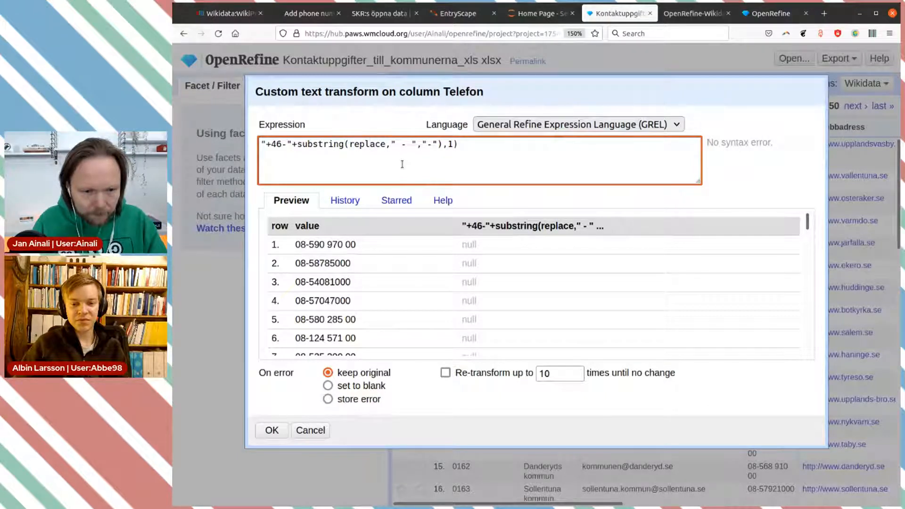
text(replace)
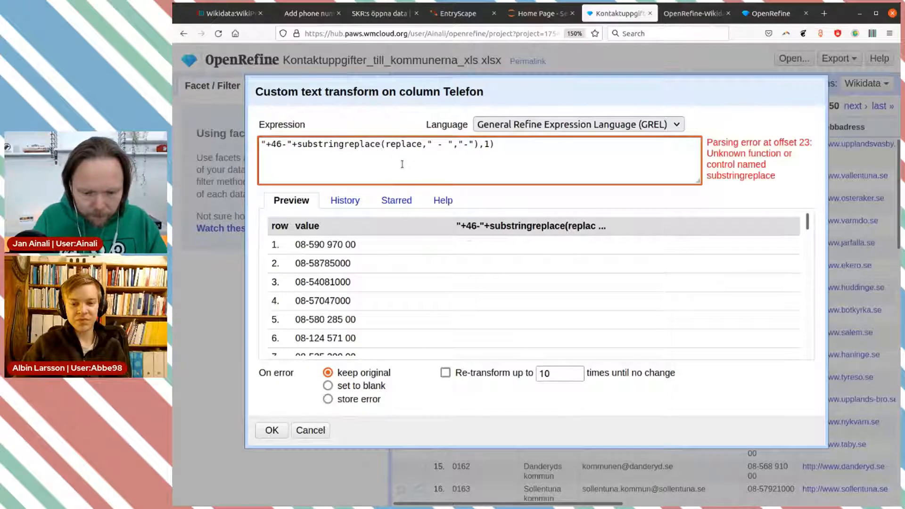
text(/)
key(BackSpace)
text(()
key(Right)
key(Right)
key(Right)
key(Right)
key(Right)
key(Right)
key(Right)
key(Right)
key(Right)
key(Right)
key(Right)
key(Right)
key(Right)
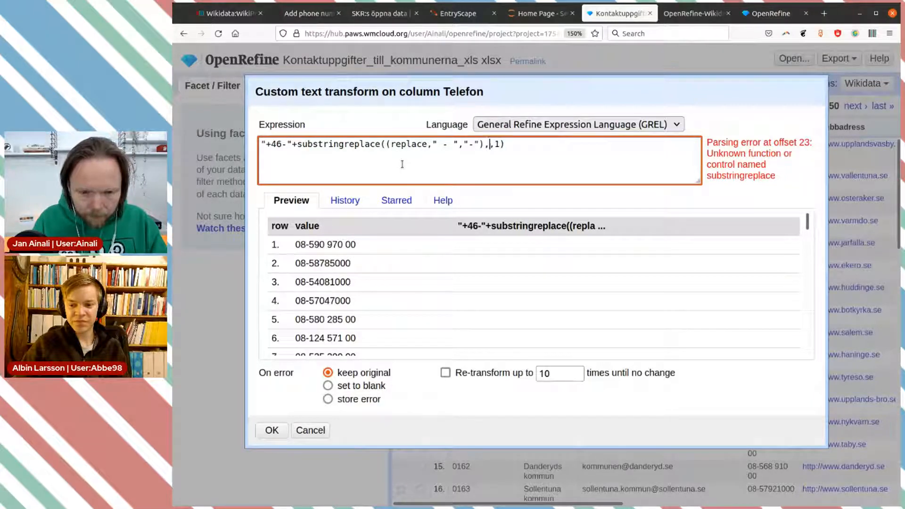
text(" ")
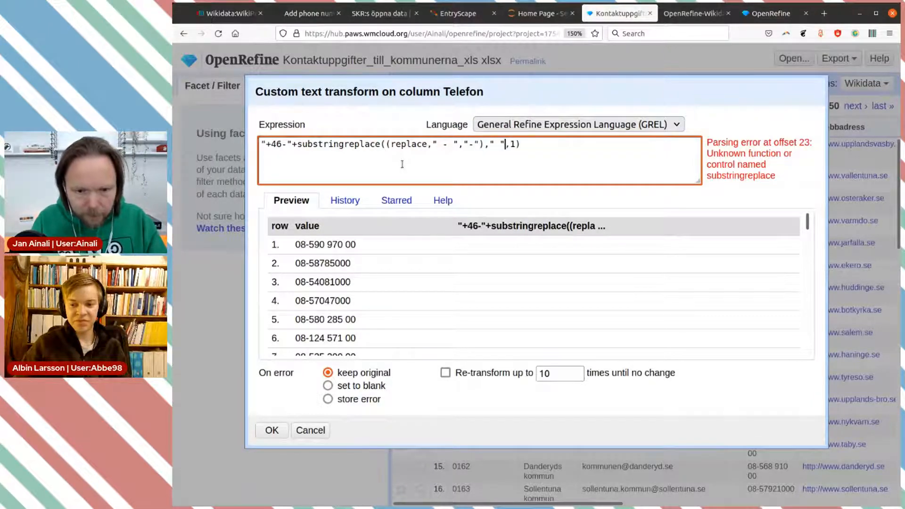
text(,"")
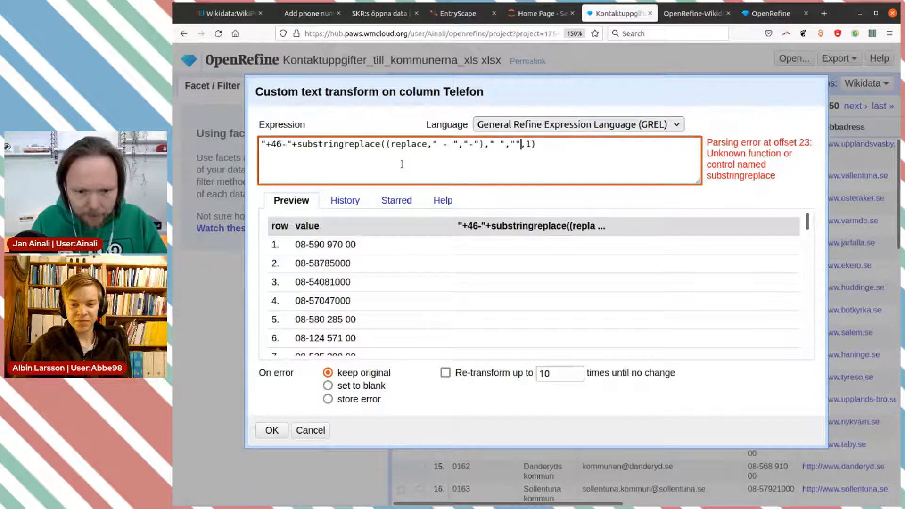
text())
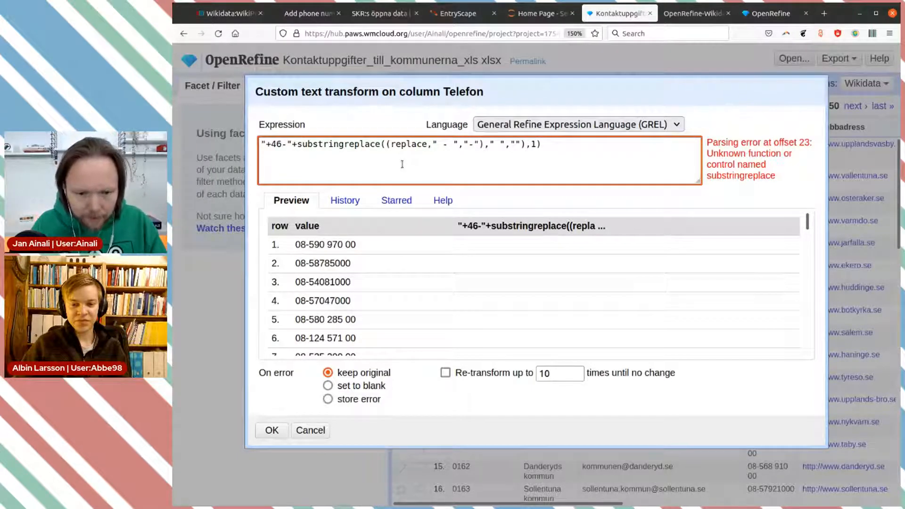
- Try to repair the nested call by adding the missing parenthesis after substring and a value argument in the outer replace
click(587, 163)
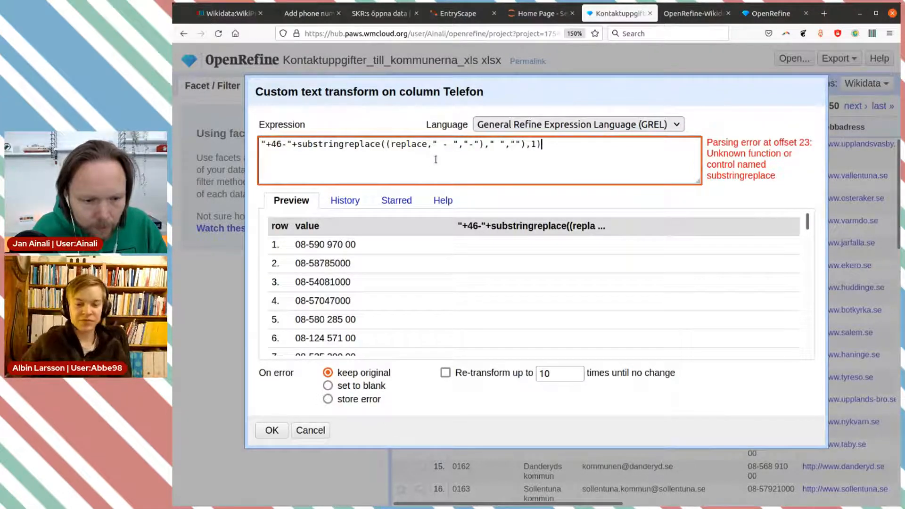
click(345, 144)
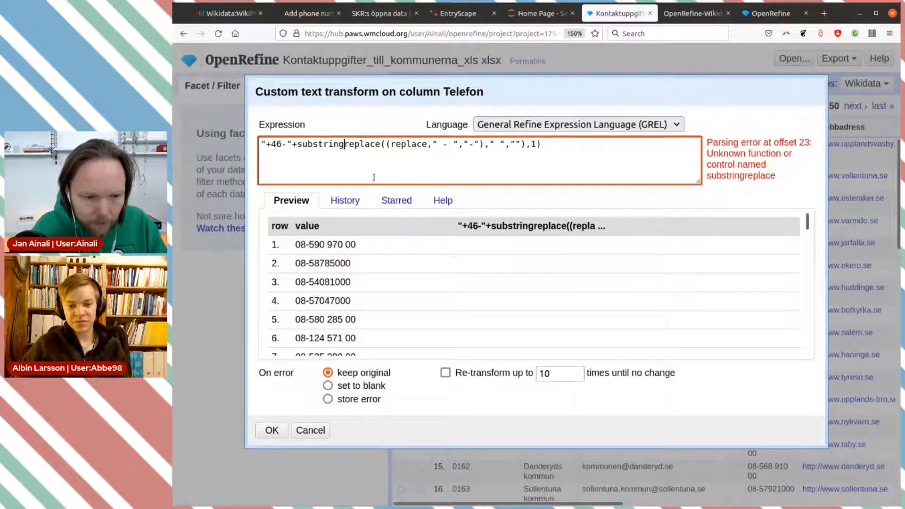
text(()
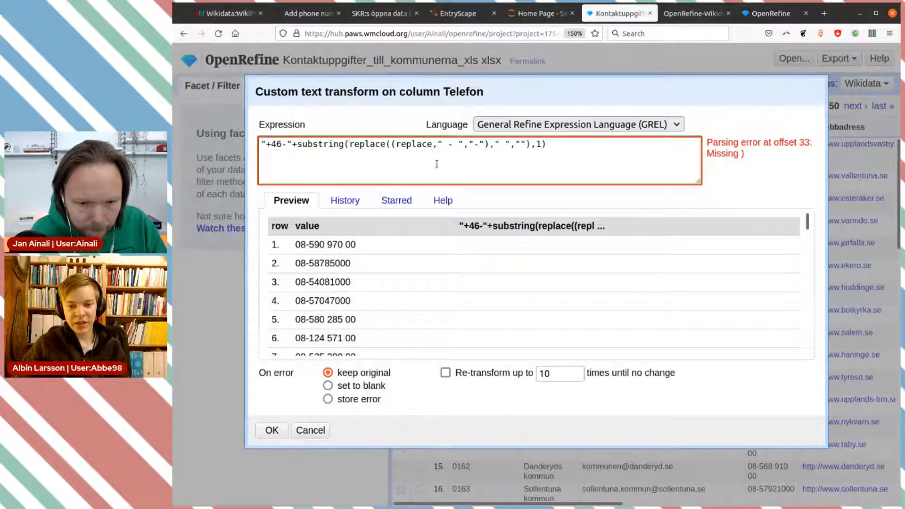
click(391, 144)
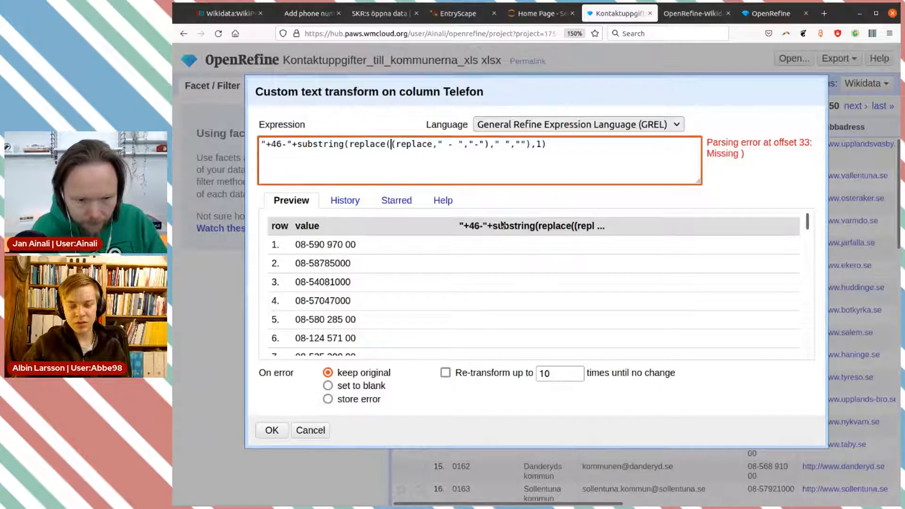
text(value)
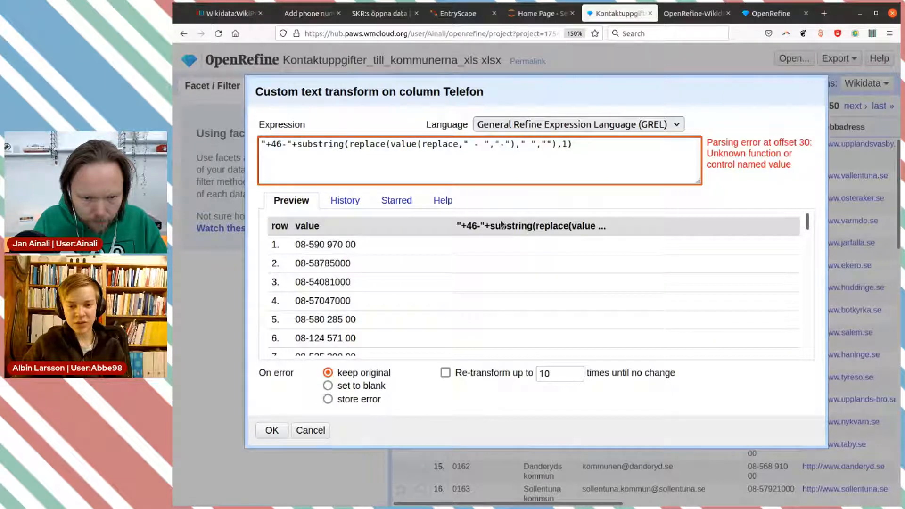
key(BackSpace)
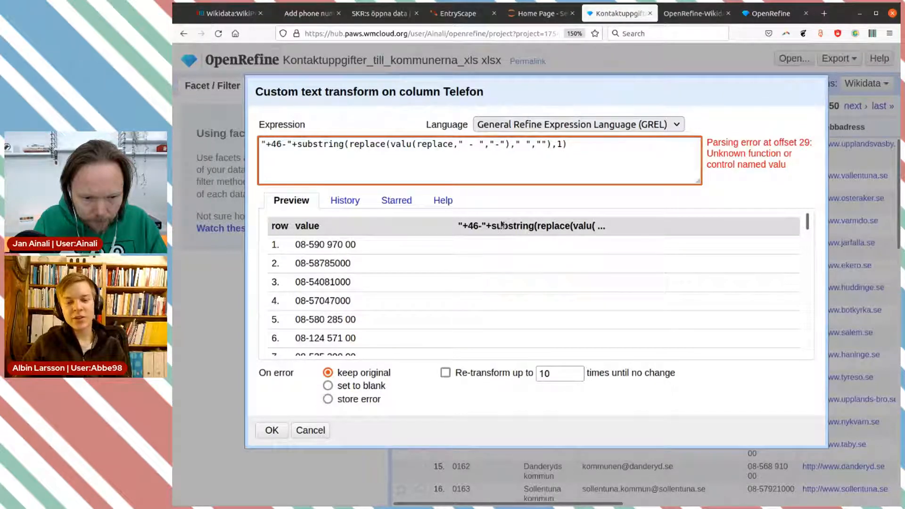
key(BackSpace)
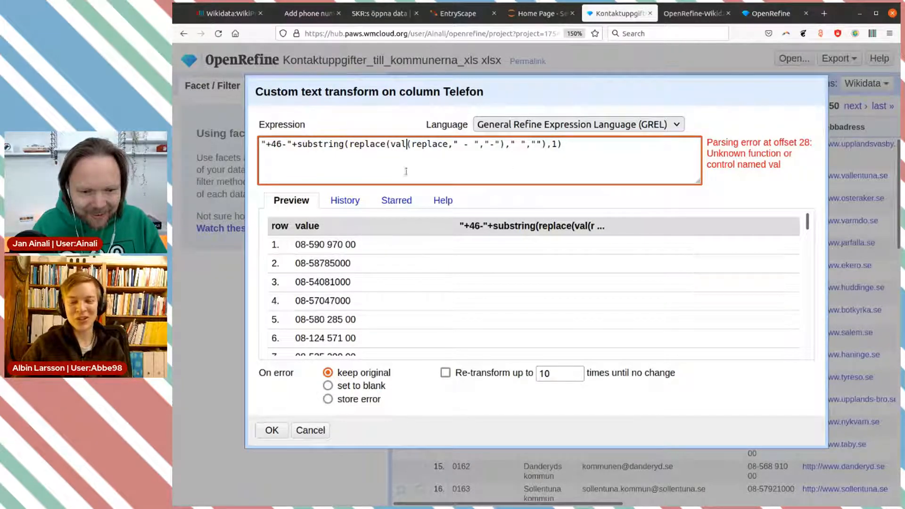
- Strip the nested replace calls from the expression, reducing it to "+46-"+substring(value,1)
click(348, 144)
drag(347, 144, 543, 143)
click(543, 143)
text())
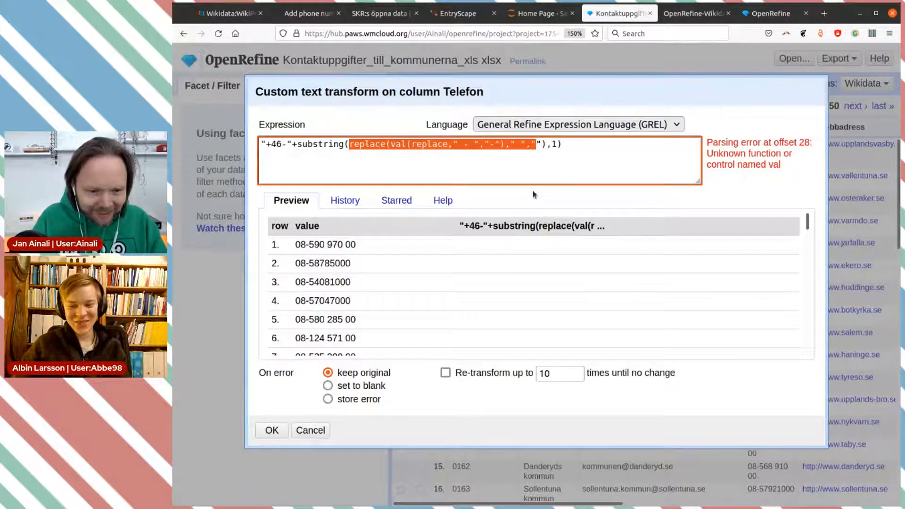
key(BackSpace)
text(value)
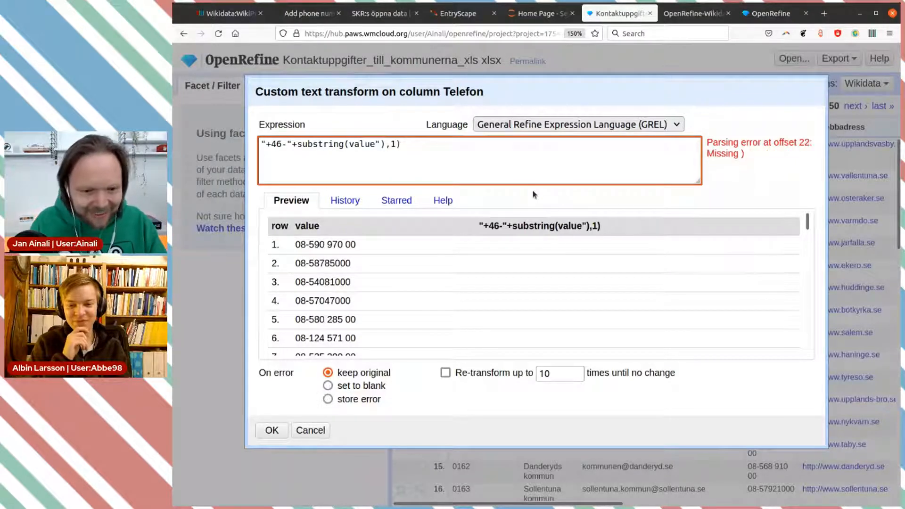
key(Delete)
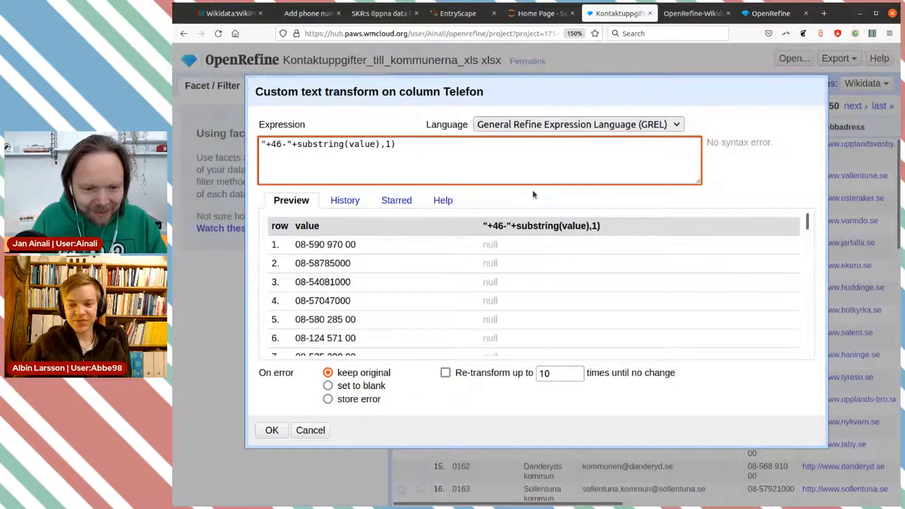
key(Delete)
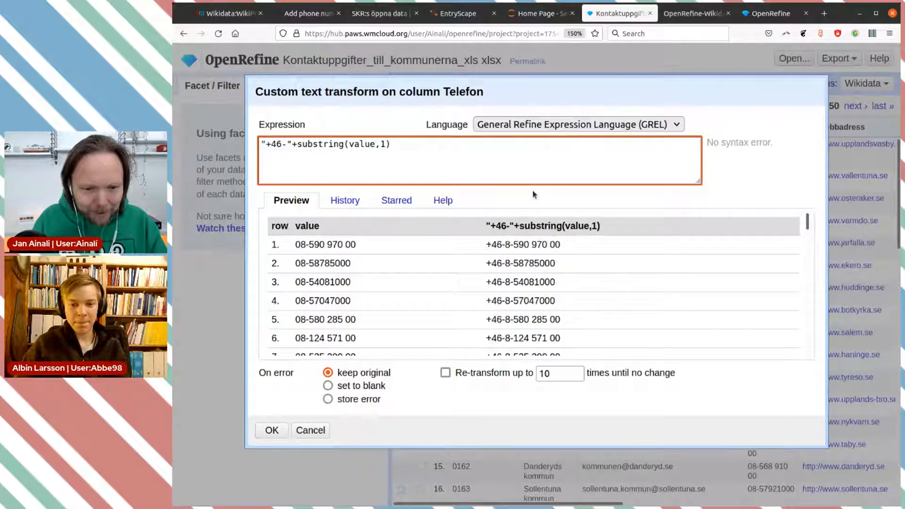
- Nest a replace call around value, making the expression "+46-"+substring(replace(value," - ","-"),1)
click(421, 148)
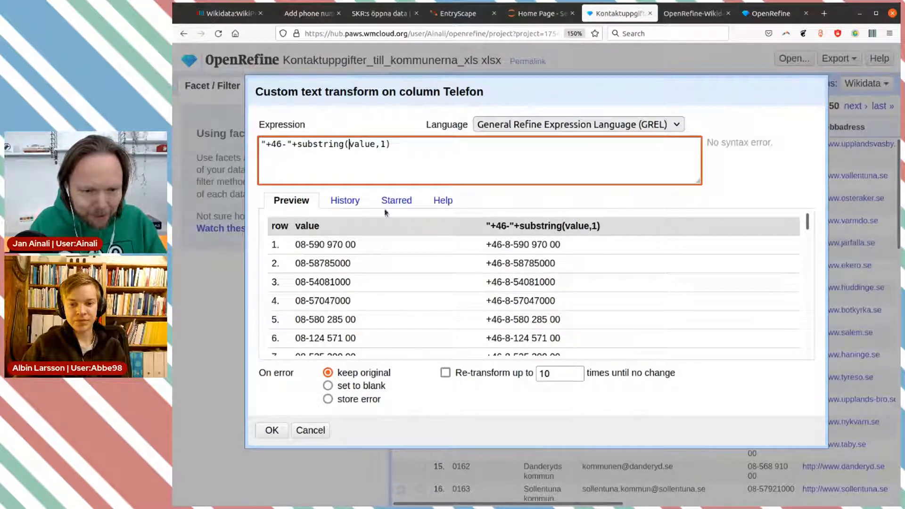
text((r)
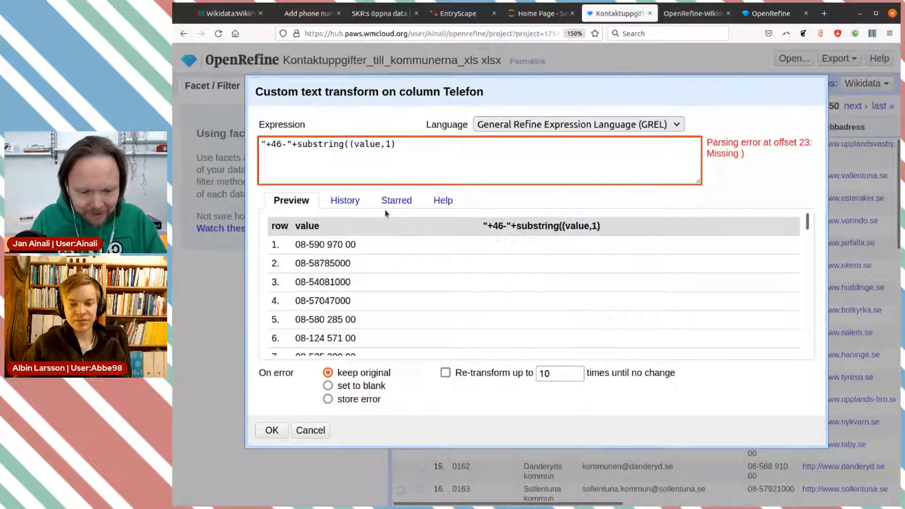
text(eplace()
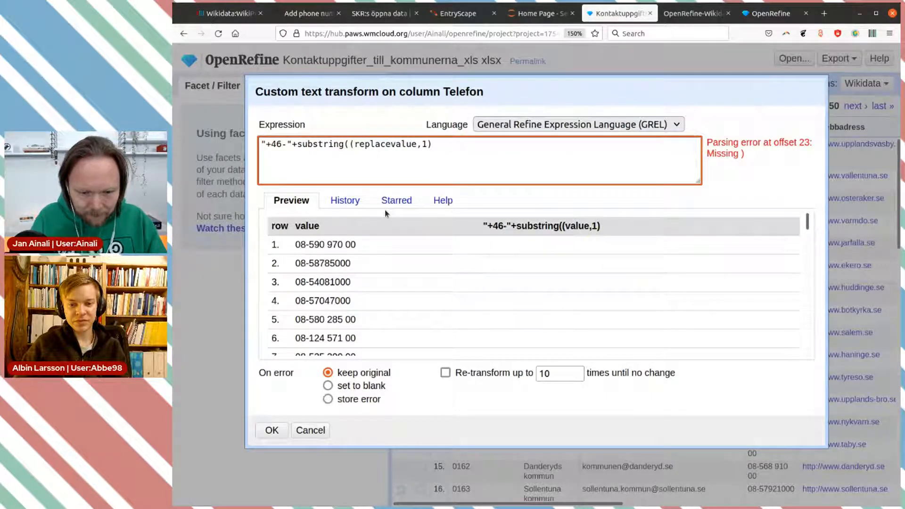
key(Right)
key(Right)
key(Right)
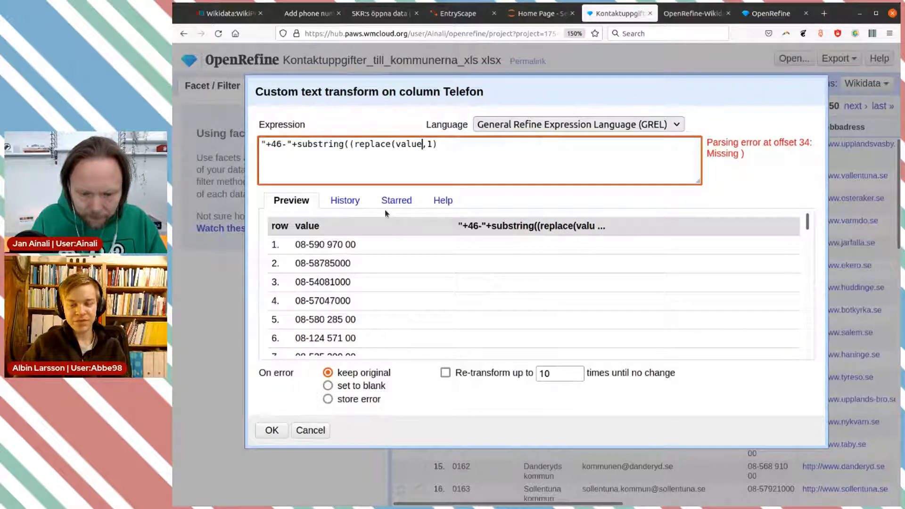
text())
key(Left)
key(Right)
key(Left)
text(,,)
key(Left)
text(" - )
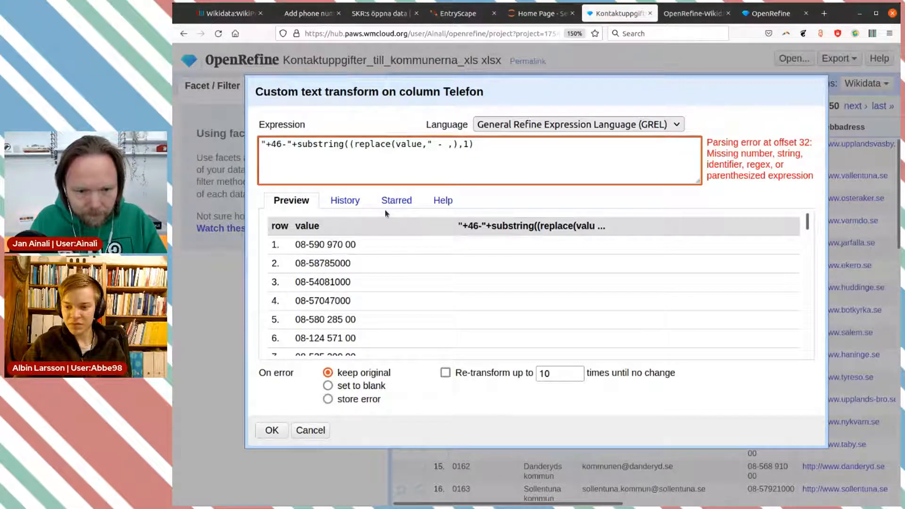
text(""")
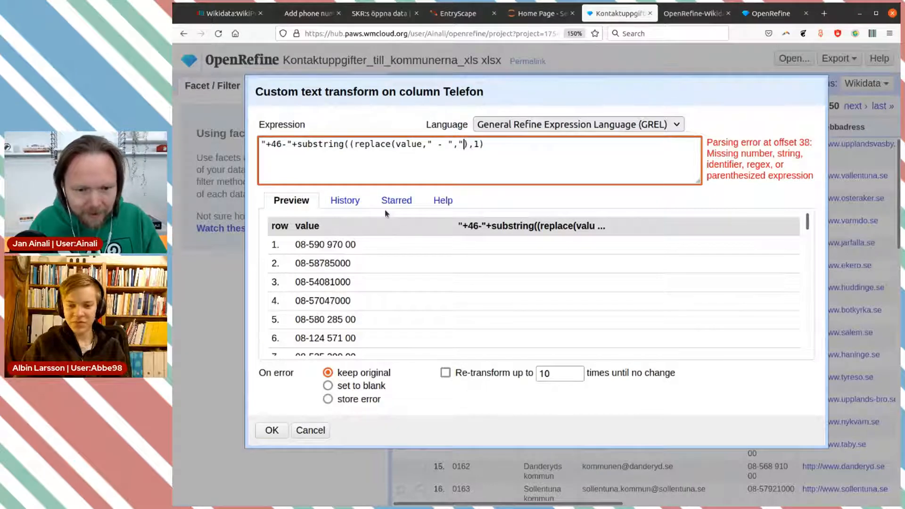
text(-)
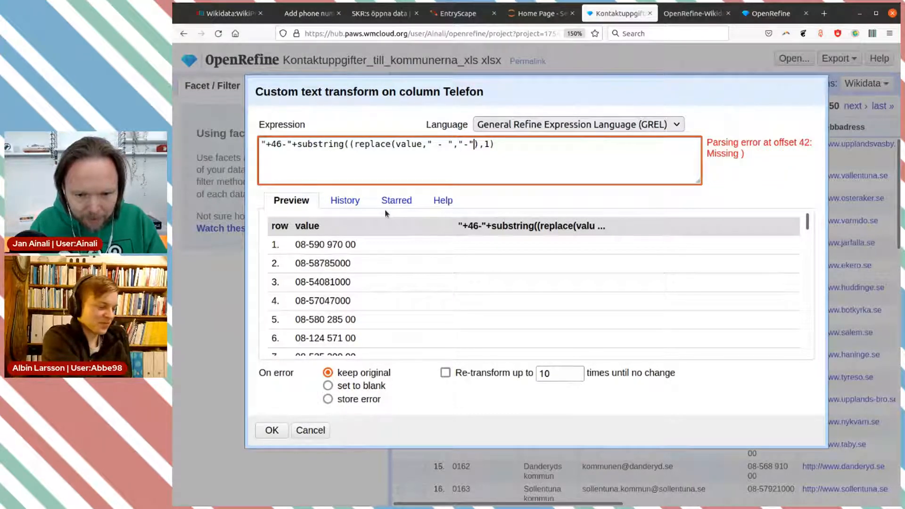
click(541, 150)
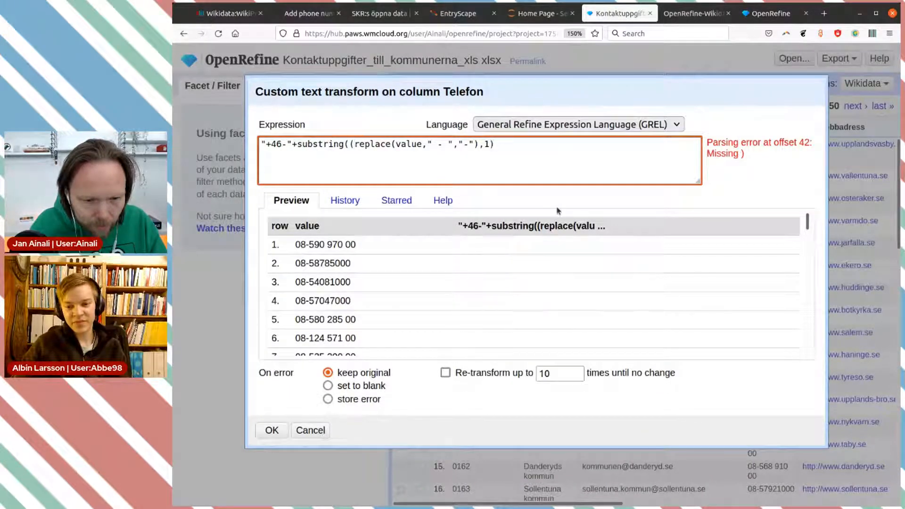
key(BackSpace)
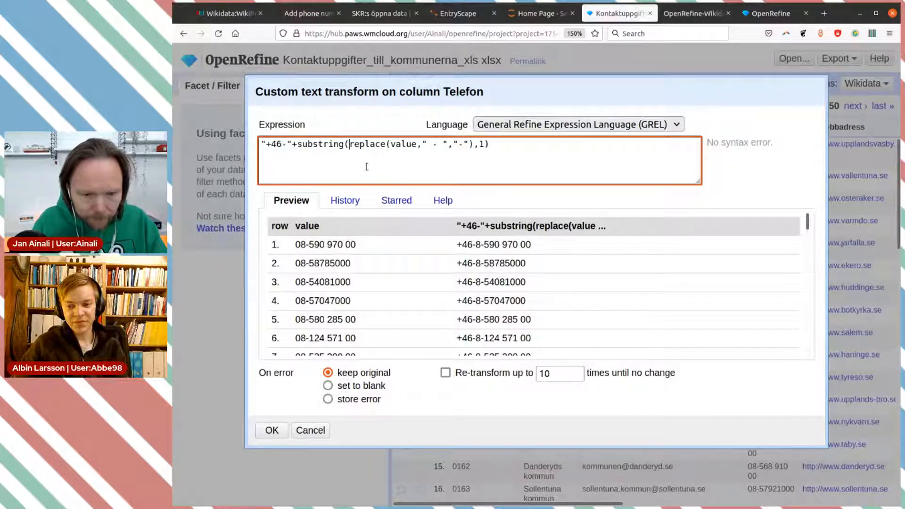
- Wrap the inner replace in a second one that removes all remaining spaces, giving "+46-"+substring(replace(replace(value," - ","-")," ",""),1)
text(repl)
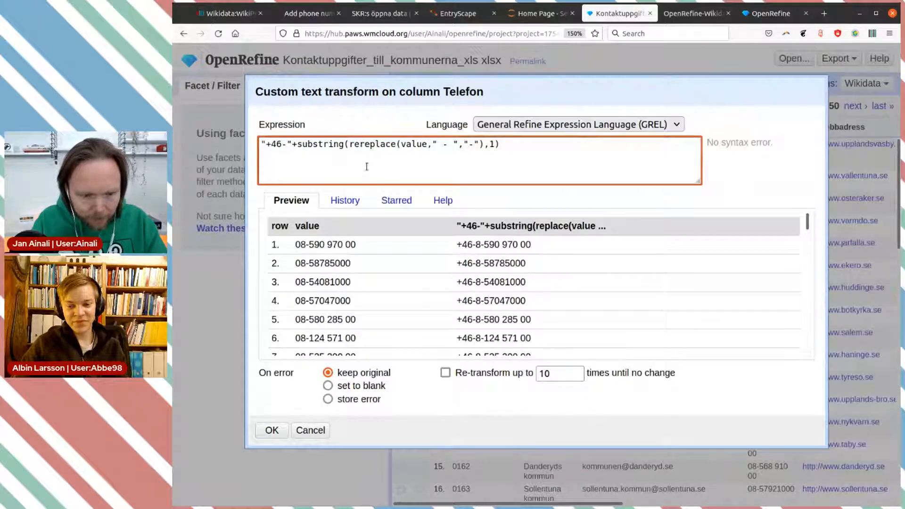
text(ace()
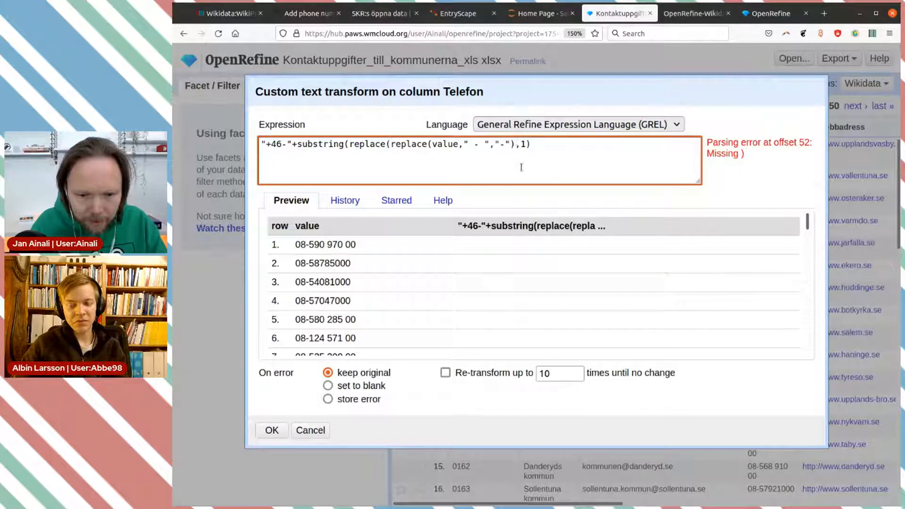
text(,)
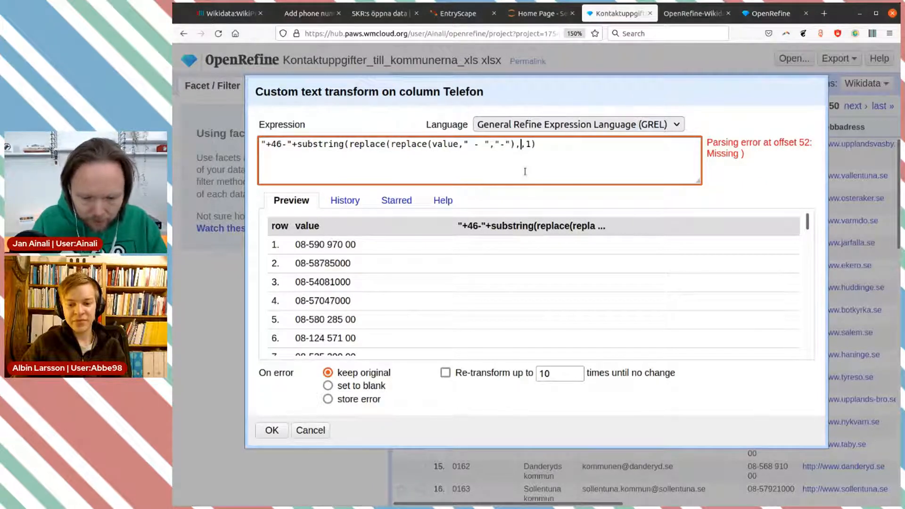
text(" )
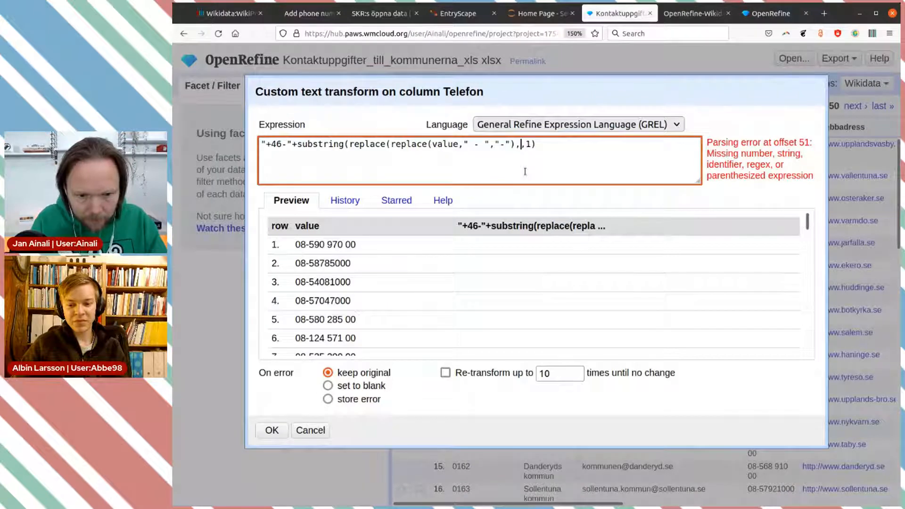
text(",)
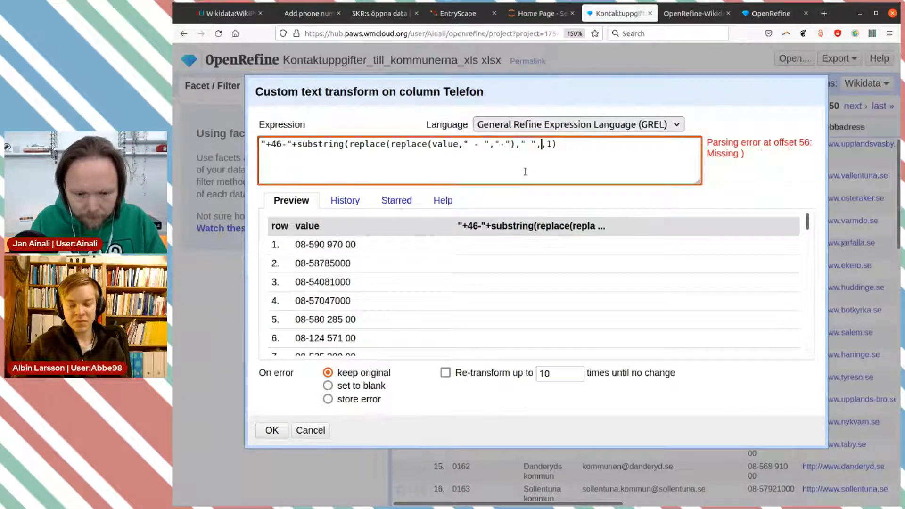
text("")
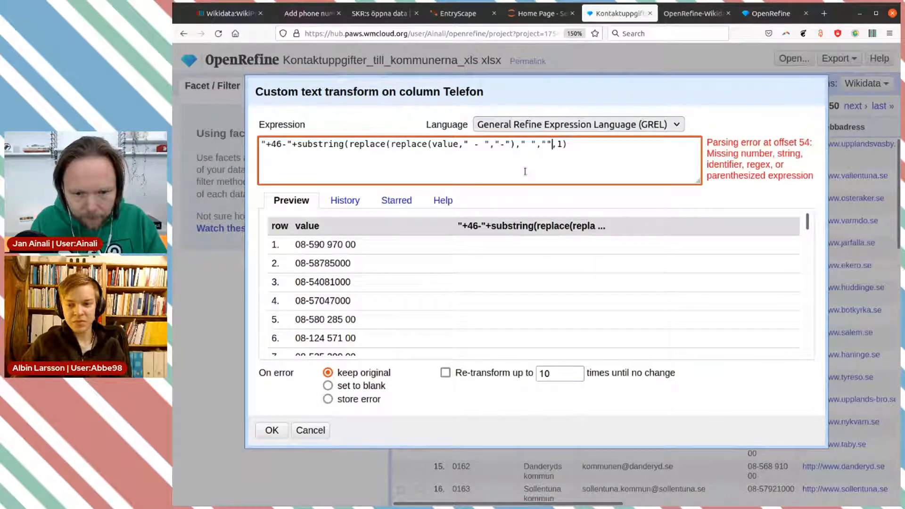
text())
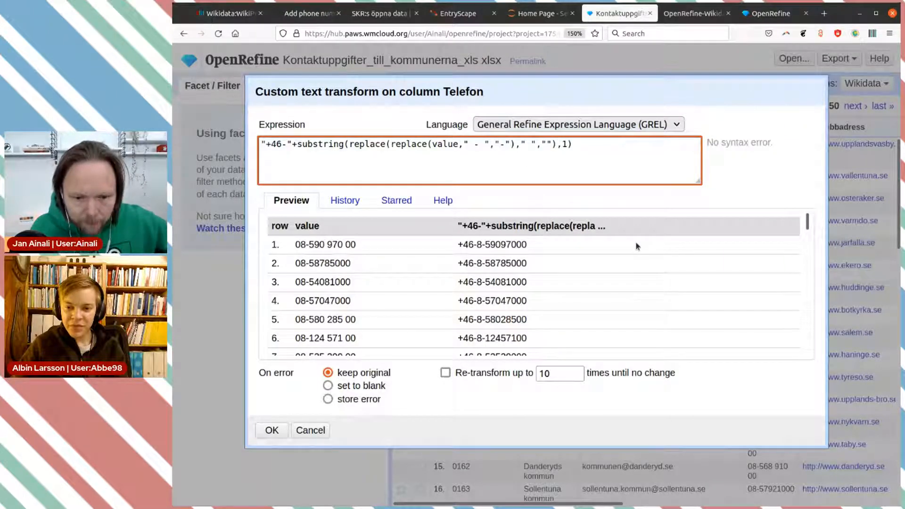
- Set the outer replace's replacement text to "-" so spaces become hyphens, and check the previewed numbers
click(546, 144)
text(-)
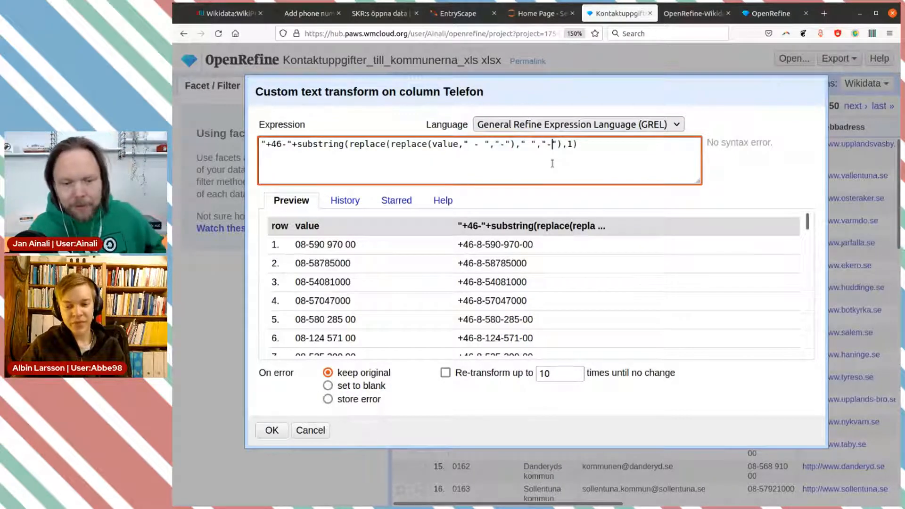
scroll(681, 256, down, 5)
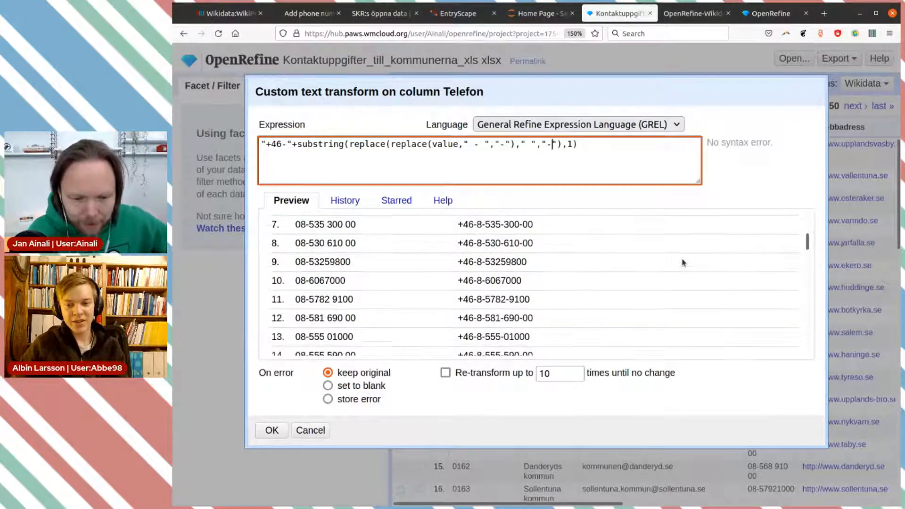
- Check more of the previewed phone numbers and apply the text transform to the Telefon column
scroll(683, 263, down, 10)
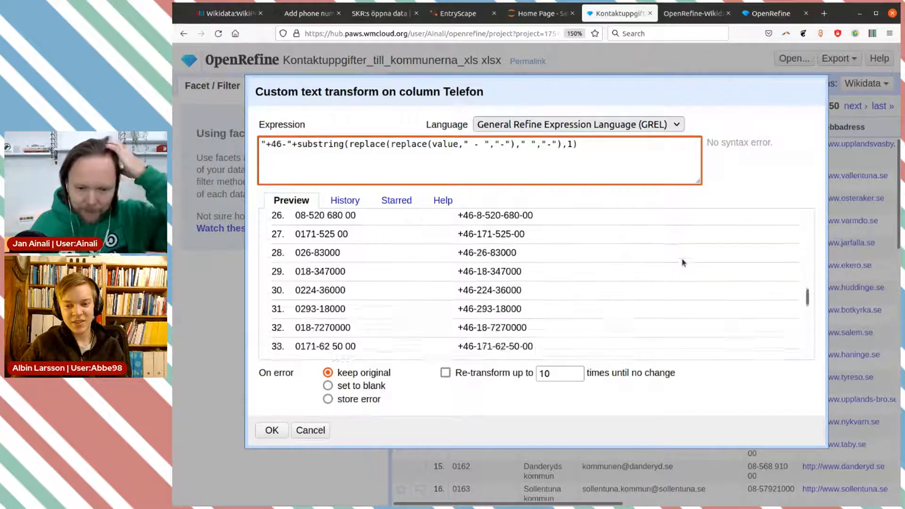
scroll(682, 262, up, 2)
scroll(682, 262, down, 7)
scroll(682, 262, up, 8)
scroll(682, 262, up, 10)
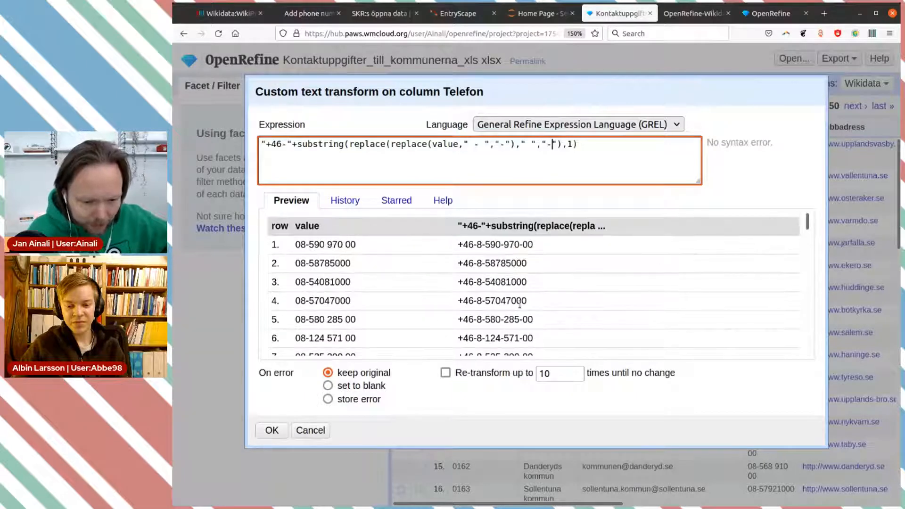
click(274, 432)
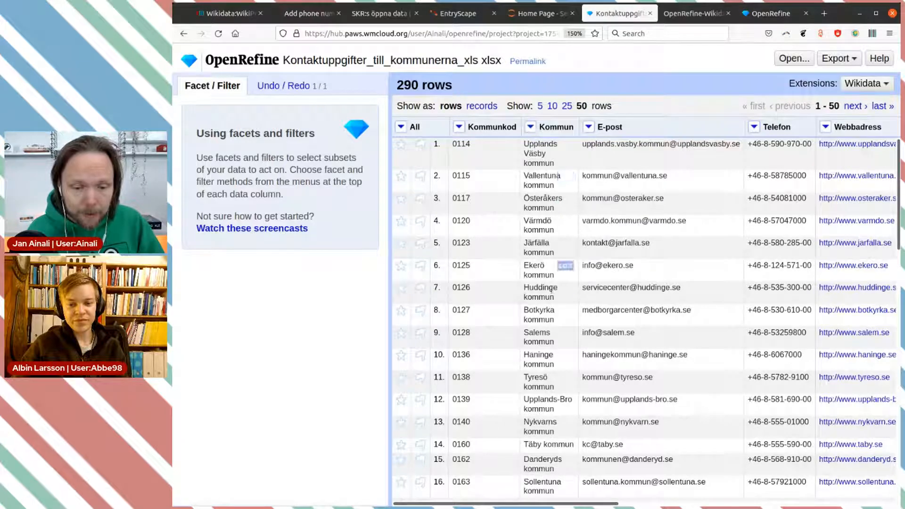
- Reconcile the Kommun column with the Wikidata reconci.link (sv) service against the type kommun i Sverige (Q127448), keeping auto-match of high-confidence candidates enabled
click(530, 128)
mouse_move(532, 141)
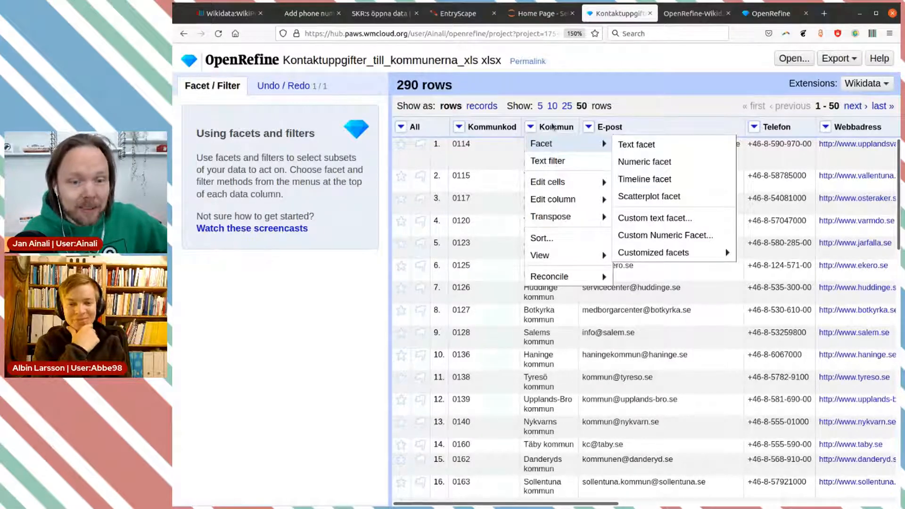
mouse_move(549, 284)
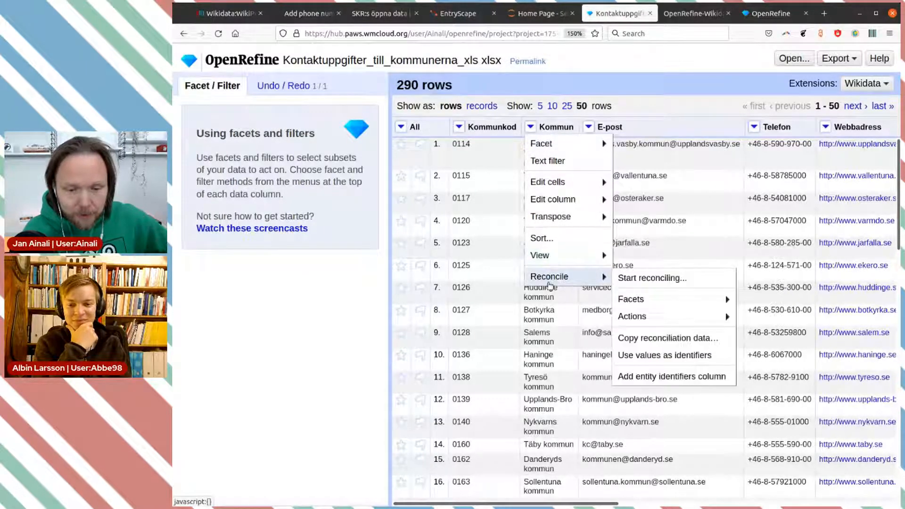
click(639, 279)
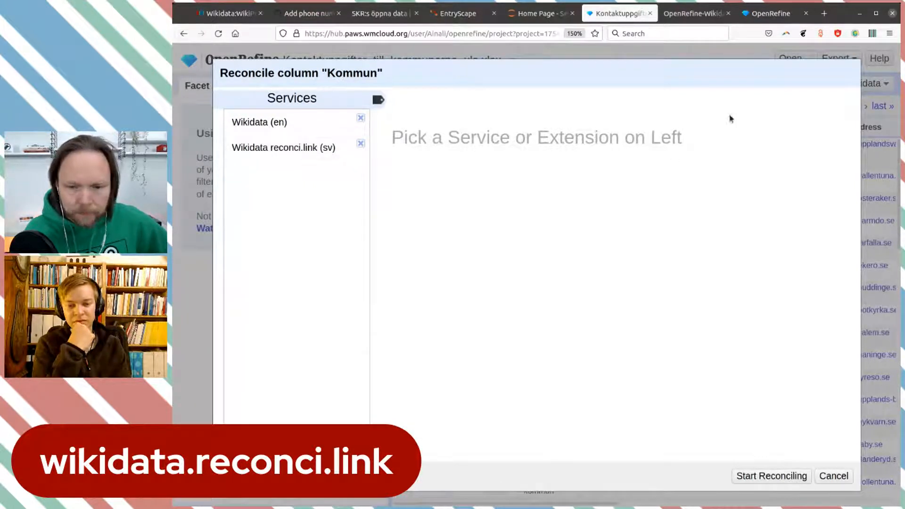
click(278, 148)
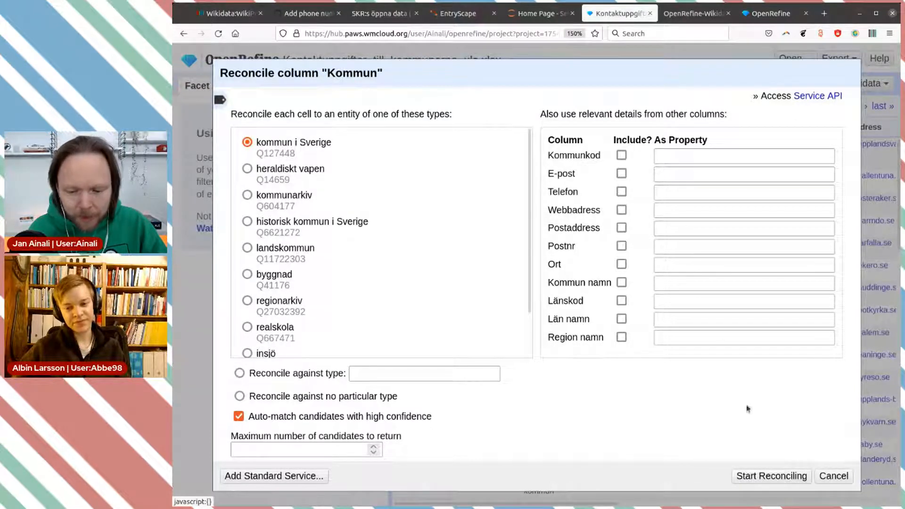
click(757, 477)
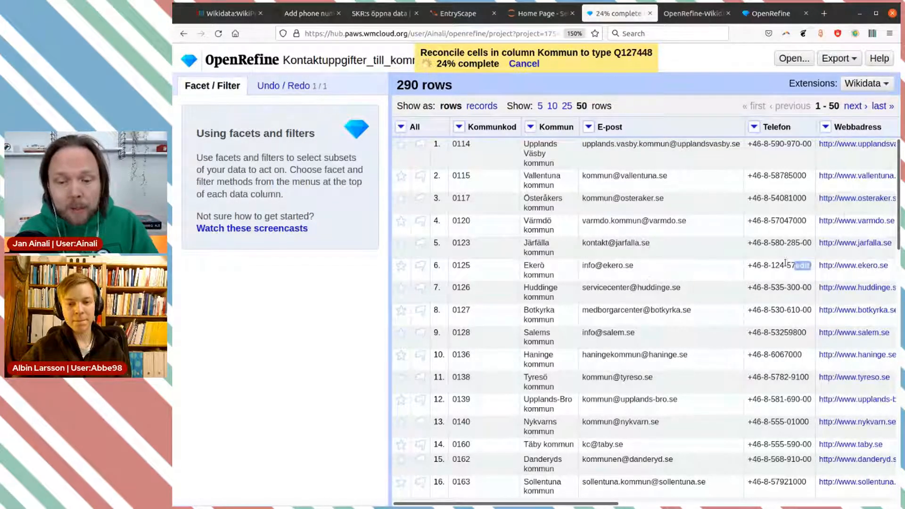
scroll(873, 179, down, 2)
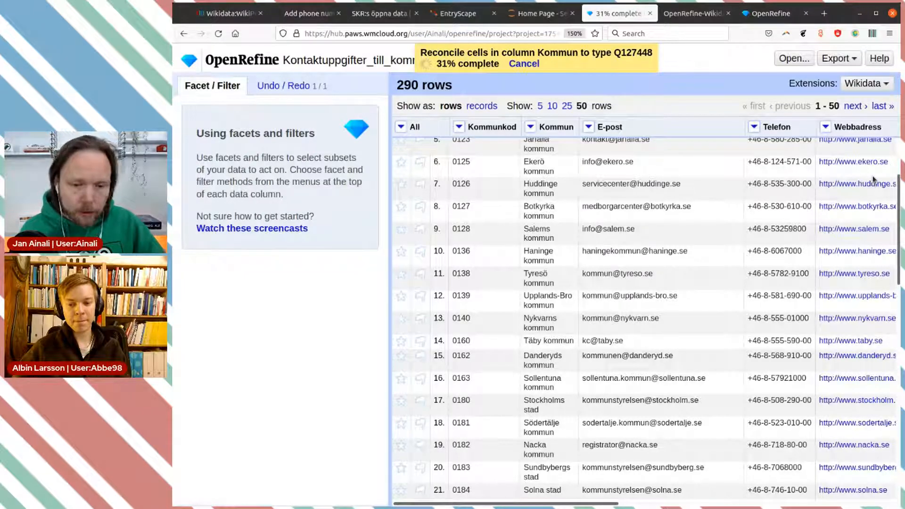
scroll(800, 340, up, 3)
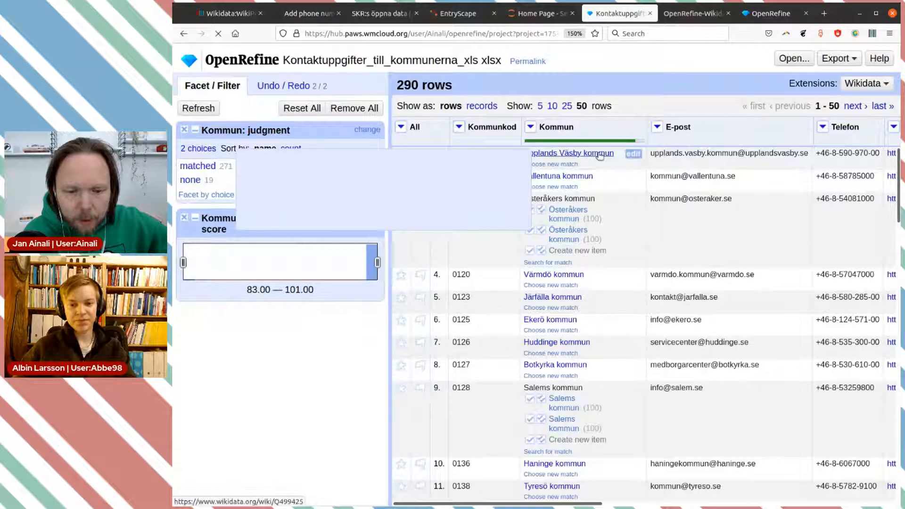
- Inspect the Österåkers kommun candidates in row 3 and match that cell to the current municipality, Q117728
mouse_move(603, 155)
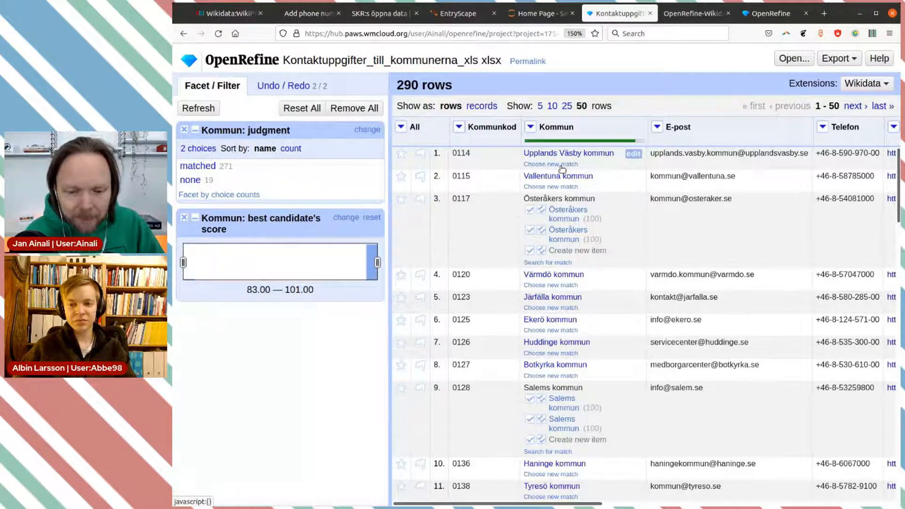
mouse_move(573, 217)
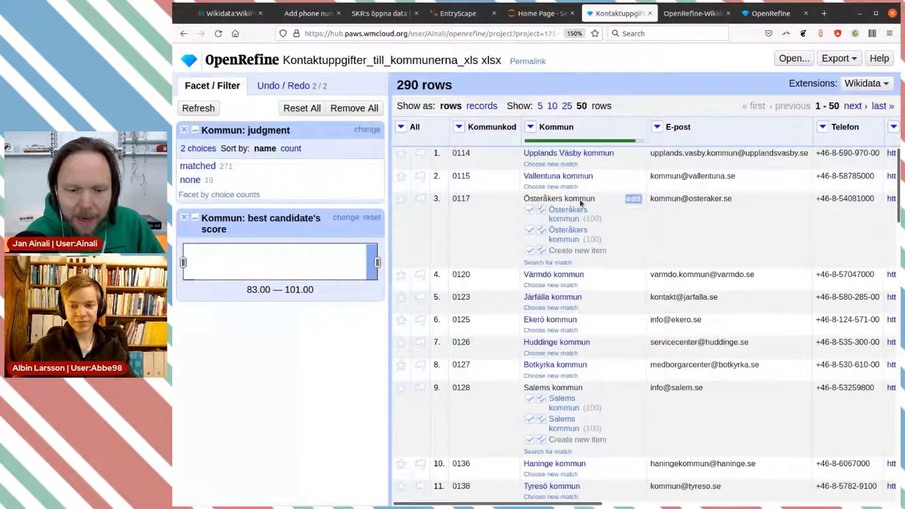
mouse_move(566, 234)
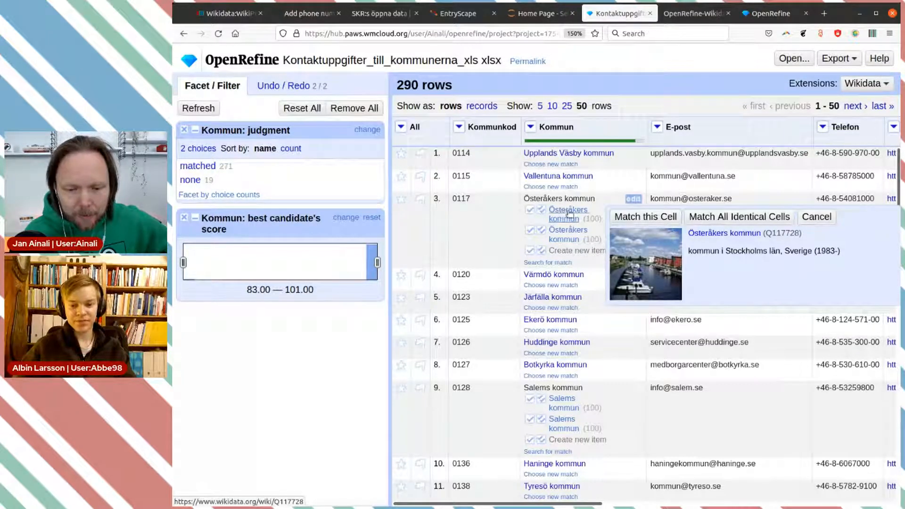
click(627, 216)
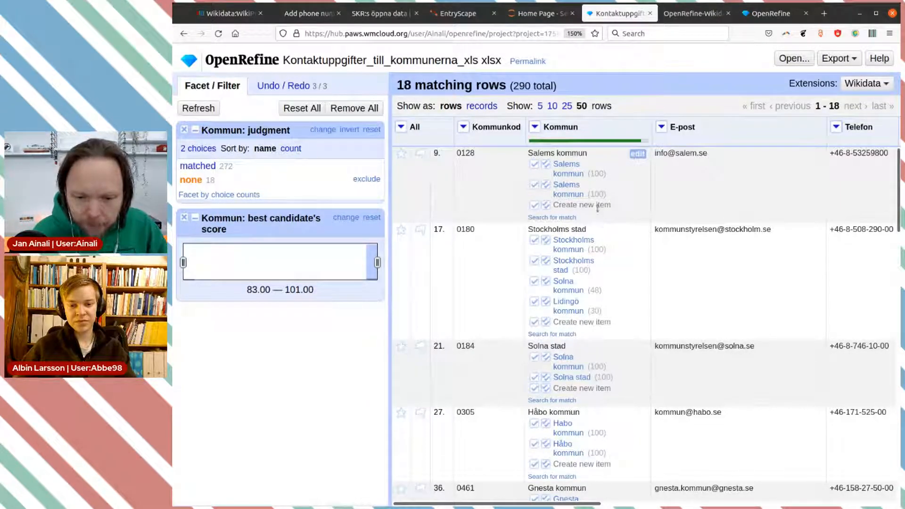
- Among the rows with judgment none, match Salems kommun to Q516080 and Stockholms stad to Stockholms kommun (Q506250), each for its single cell
mouse_move(563, 173)
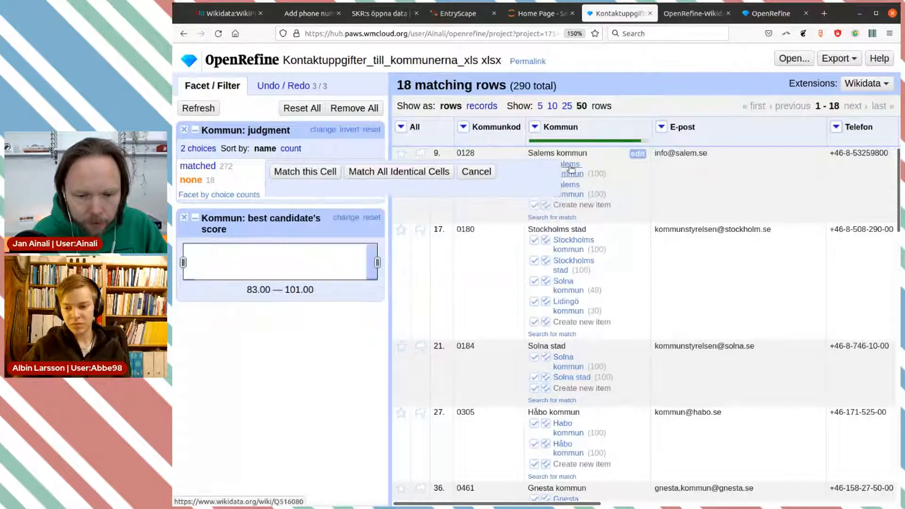
click(305, 172)
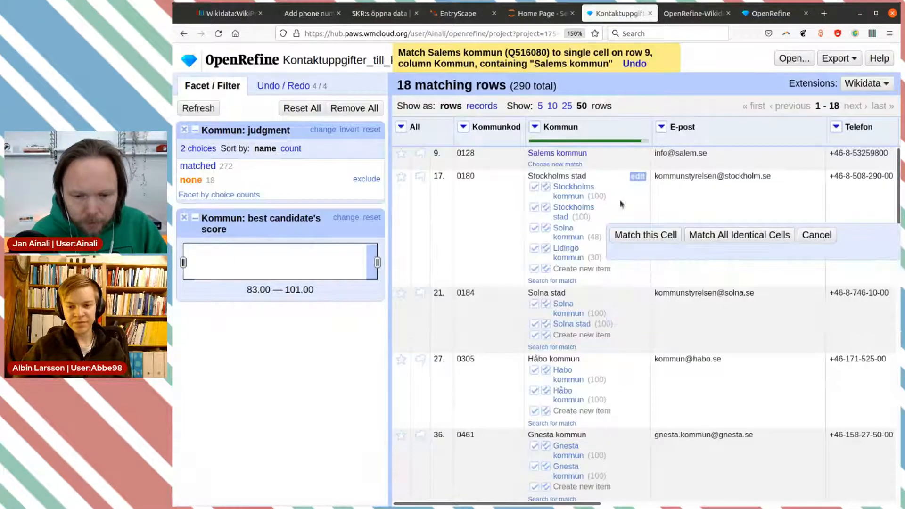
mouse_move(576, 190)
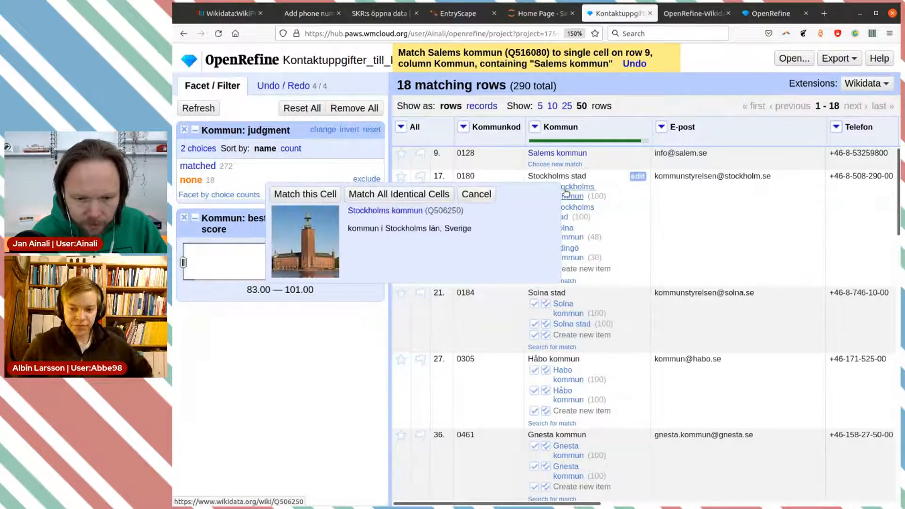
click(305, 194)
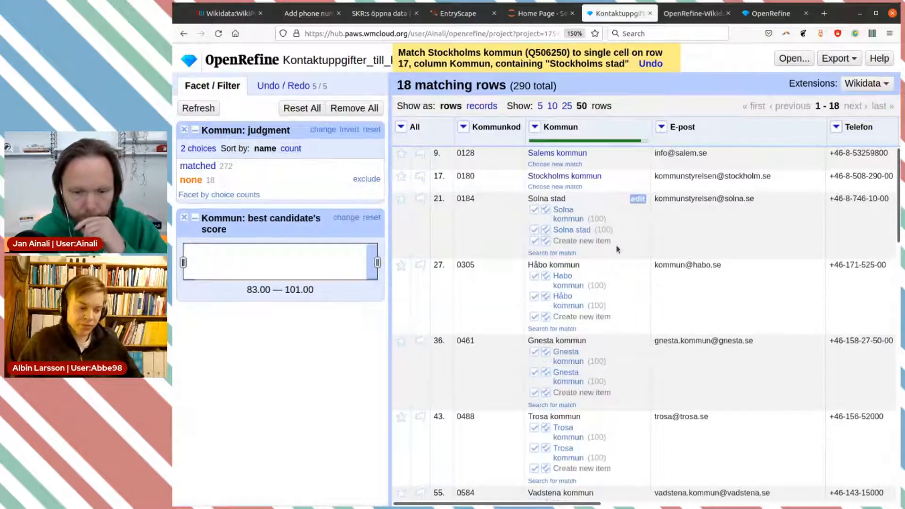
- Match the Solna stad cell to Solna kommun (Q109010) and the Håbo kommun cell to the Uppsala län municipality Q511253
mouse_move(571, 217)
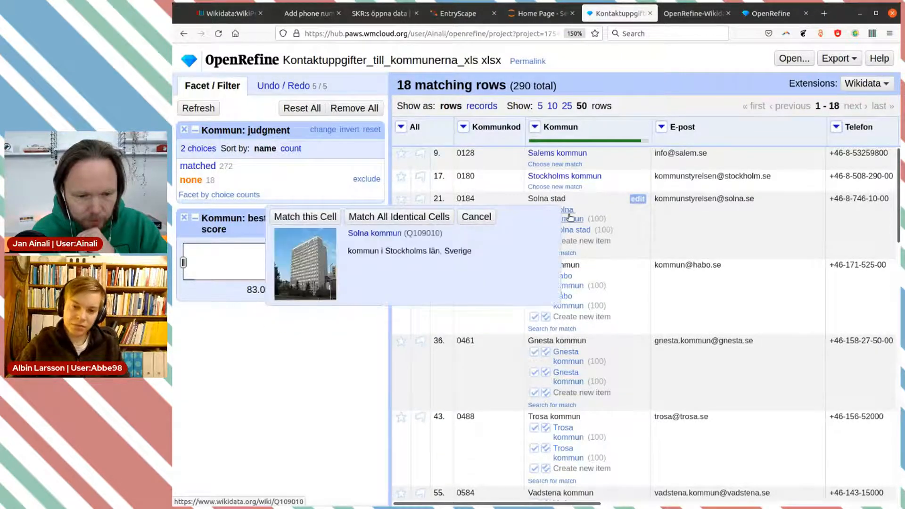
click(305, 216)
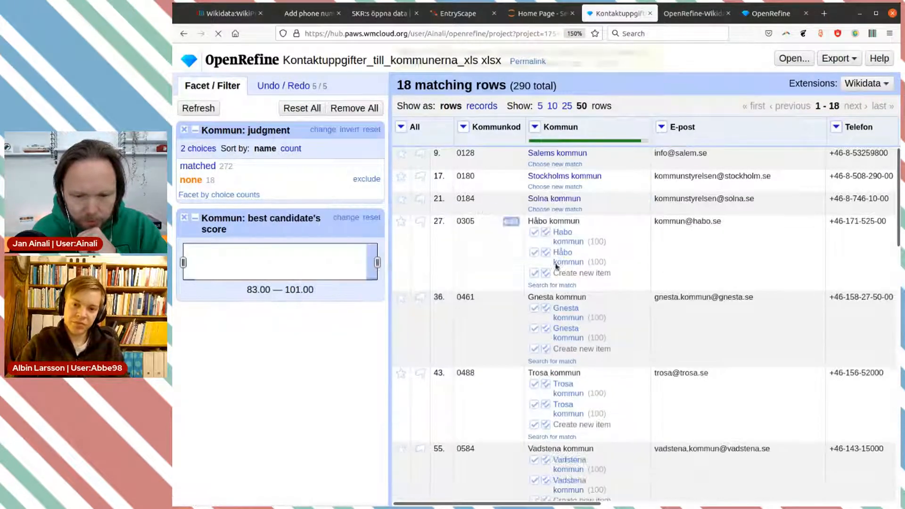
mouse_move(580, 265)
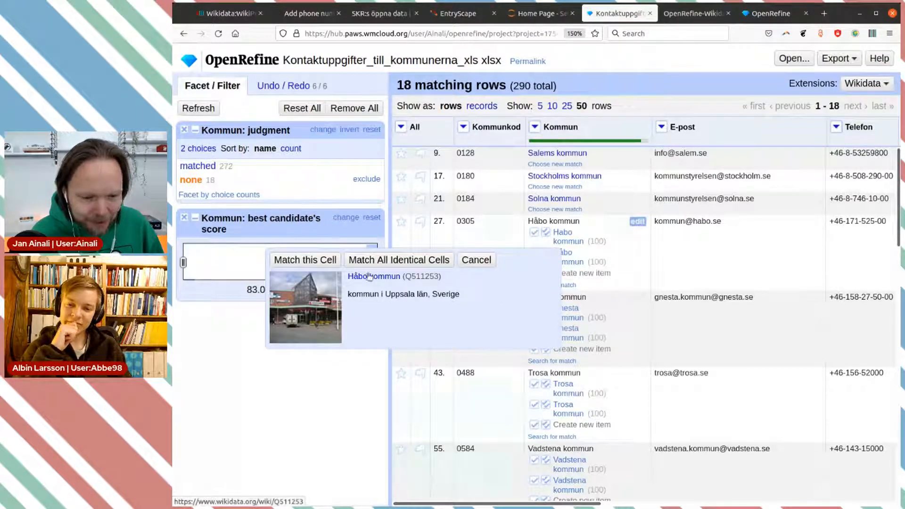
click(301, 260)
- Match the Gnesta kommun cell to Q239332 and the Trosa kommun cell to the municipality existing since 1992, Q505064
mouse_move(552, 292)
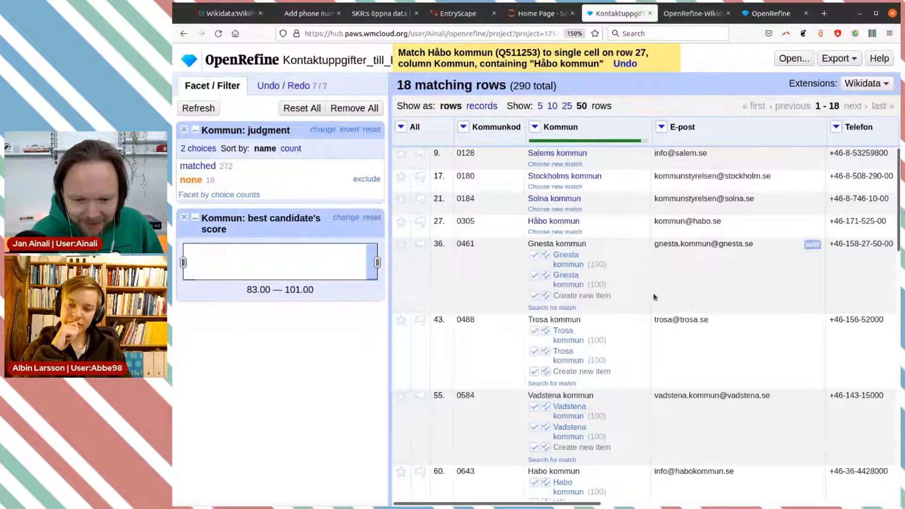
mouse_move(577, 265)
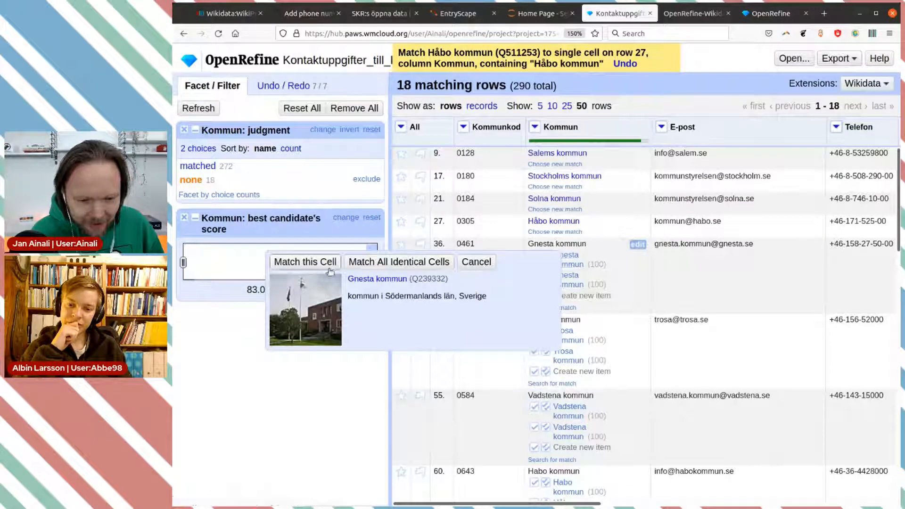
click(305, 261)
mouse_move(608, 308)
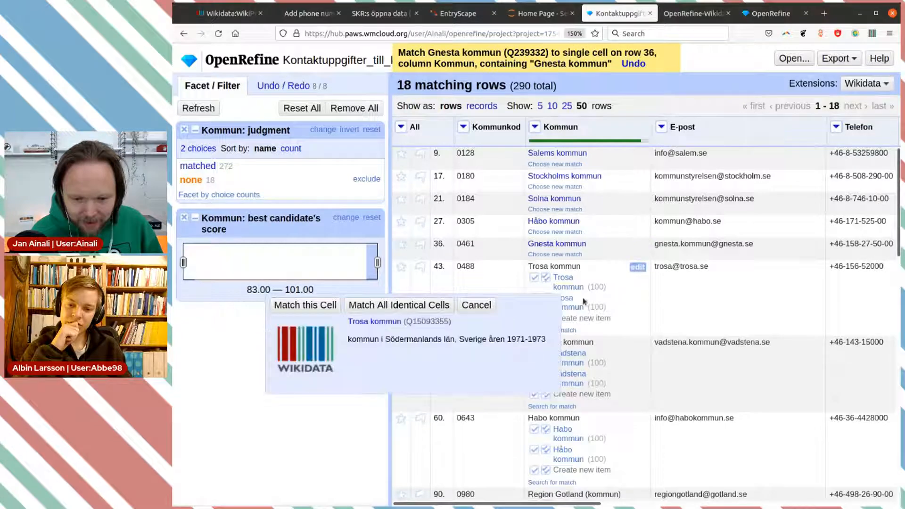
mouse_move(579, 290)
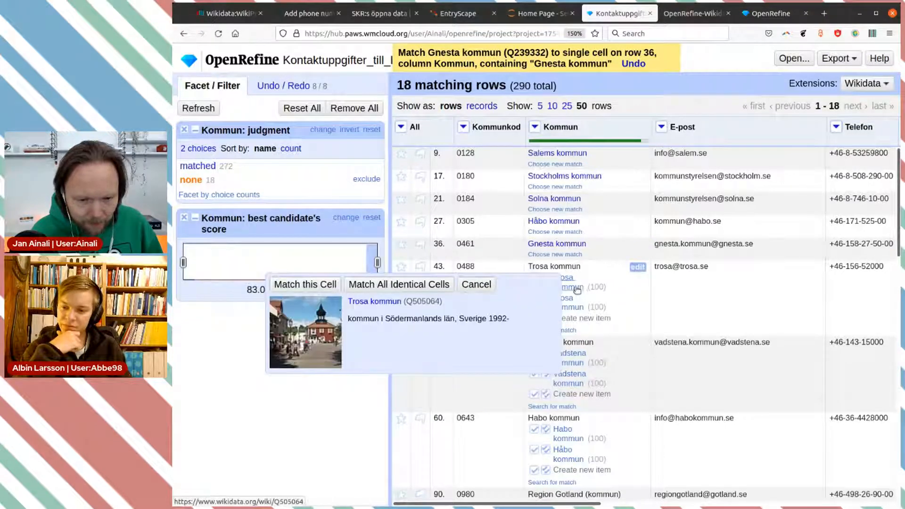
click(322, 291)
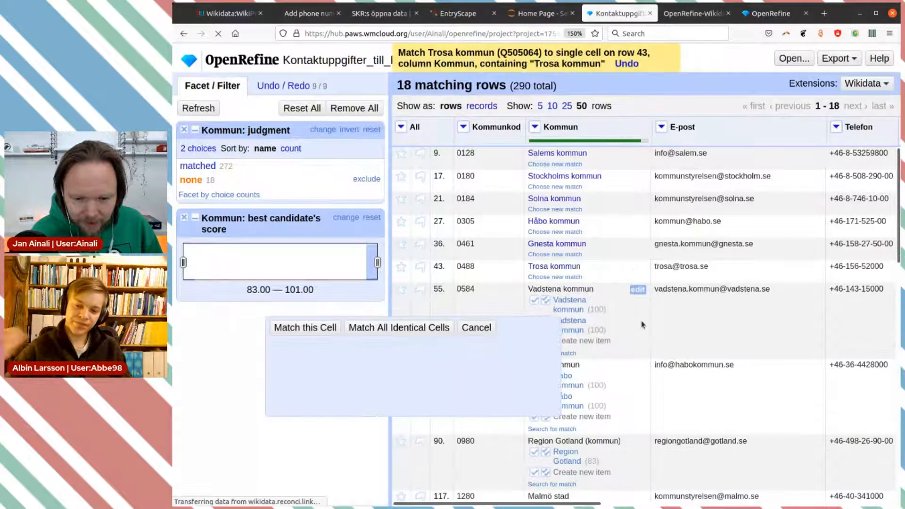
- Match the Vadstena kommun cell to Q515969 and the Habo kommun cell to the Jönköpings län municipality Q503198
mouse_move(570, 305)
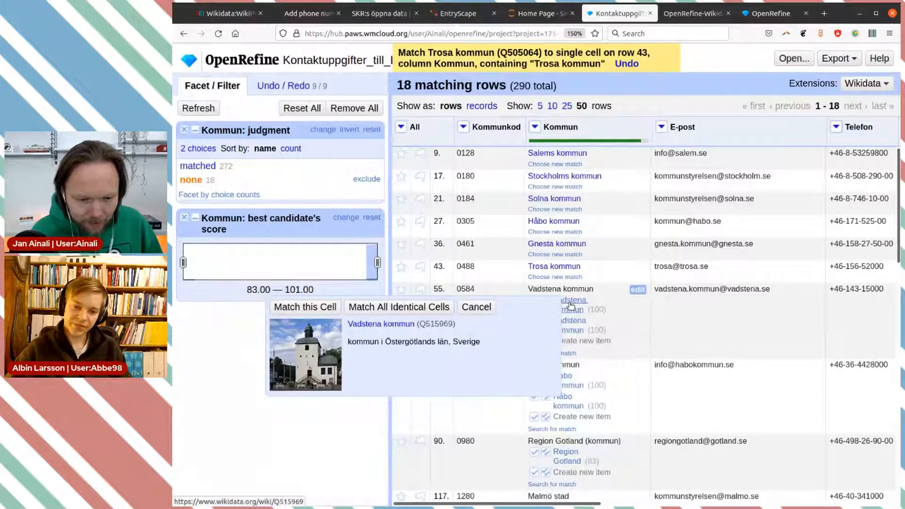
click(324, 309)
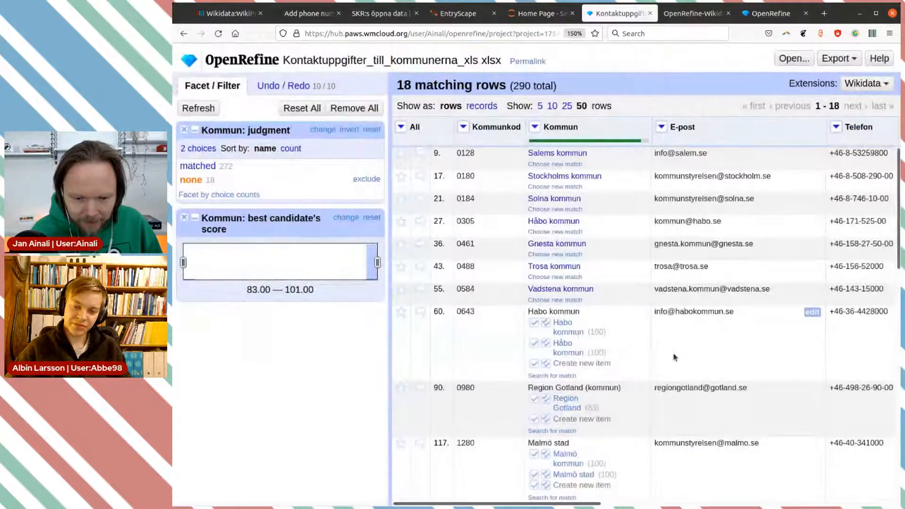
scroll(674, 357, down, 1)
mouse_move(575, 283)
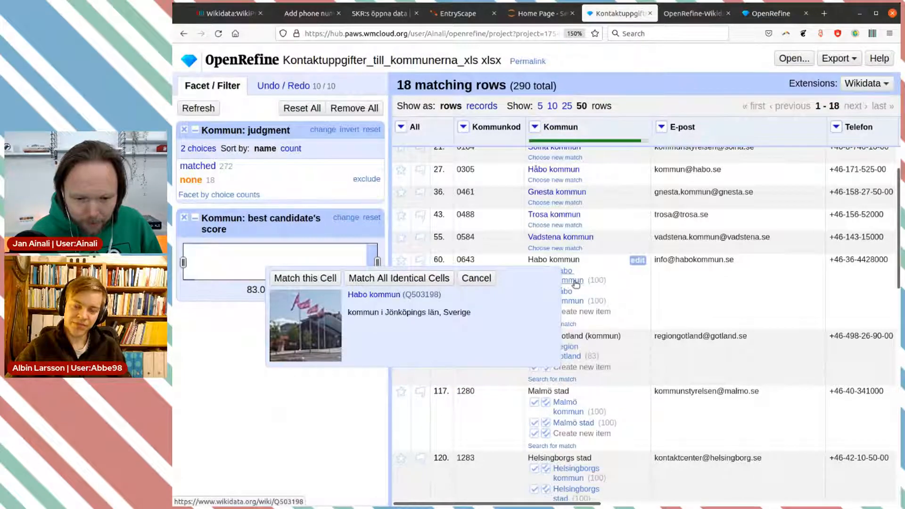
click(328, 279)
- Match the Region Gotland (kommun) cell to Region Gotland (Q374794) and the Malmö stad cell to Malmö kommun (Q503361)
mouse_move(567, 298)
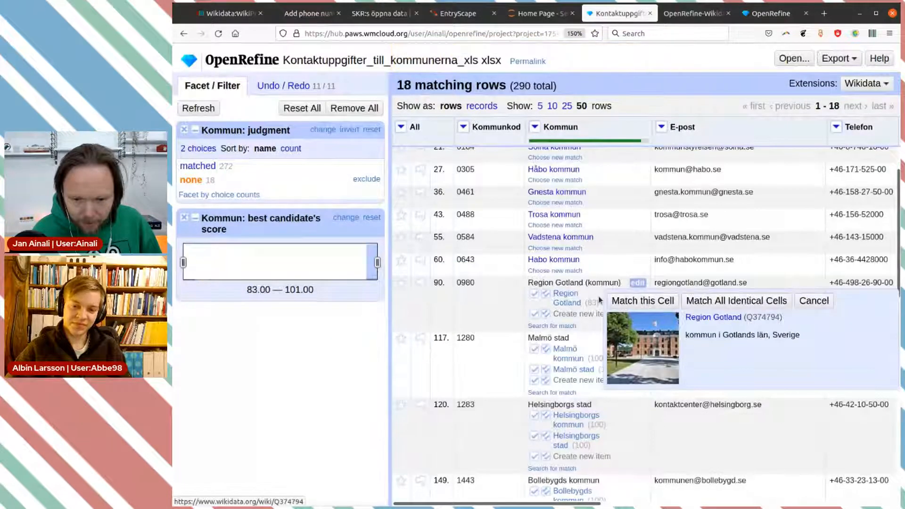
click(626, 301)
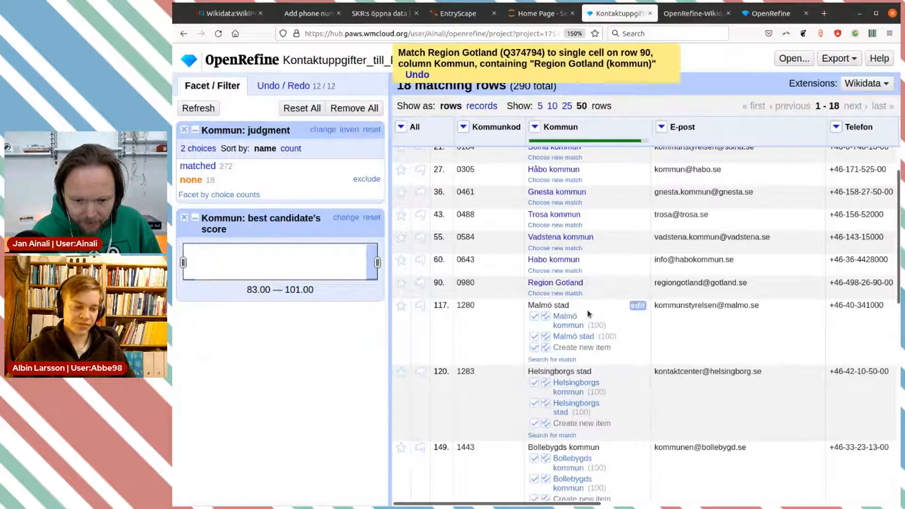
mouse_move(588, 315)
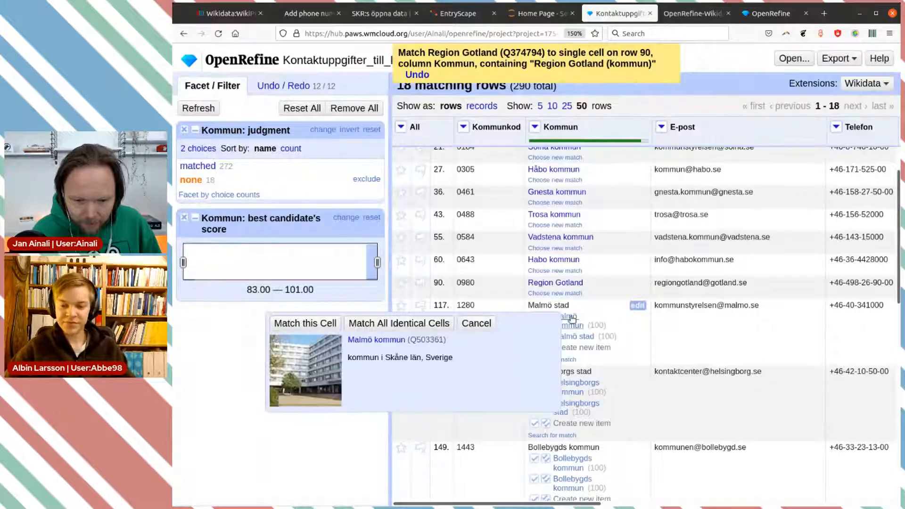
click(305, 323)
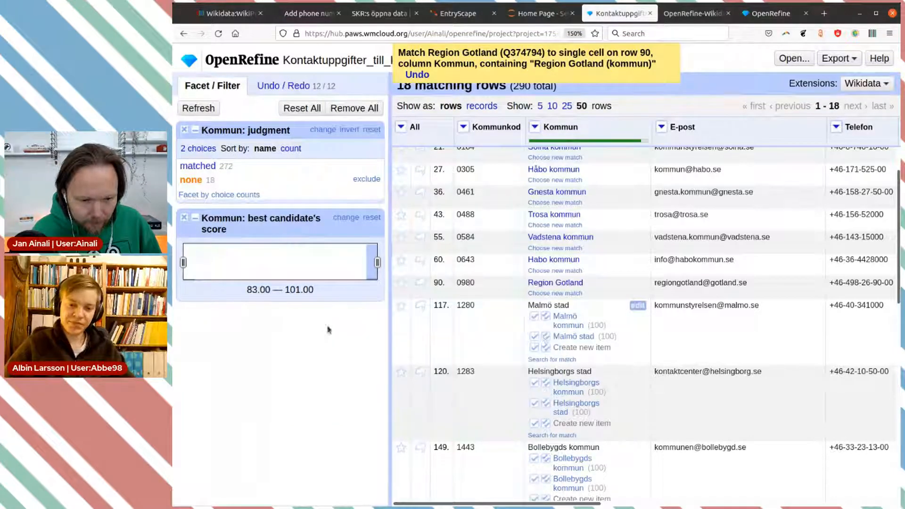
- Match the Helsingborgs stad cell to Helsingborgs kommun (Q487648) and the Bollebygds kommun cell to the Västra Götalands län municipality Q503102
mouse_move(624, 345)
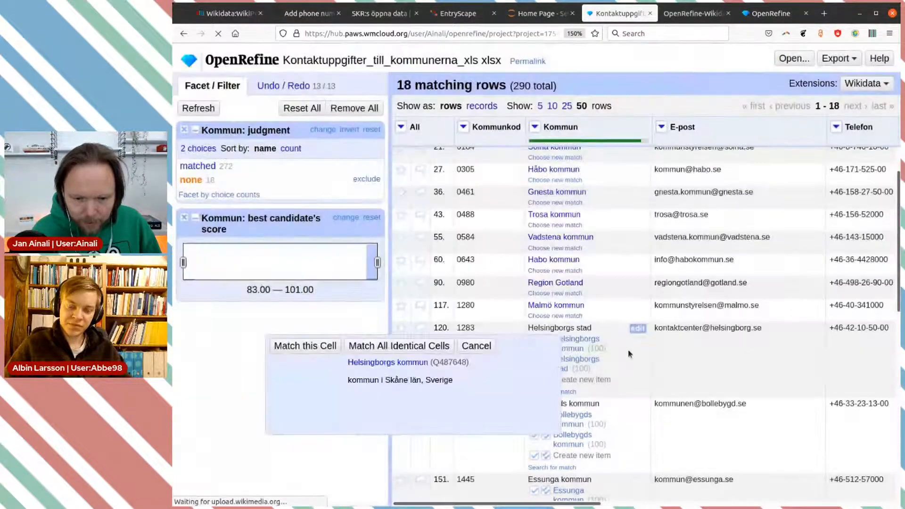
scroll(627, 349, down, 2)
mouse_move(577, 240)
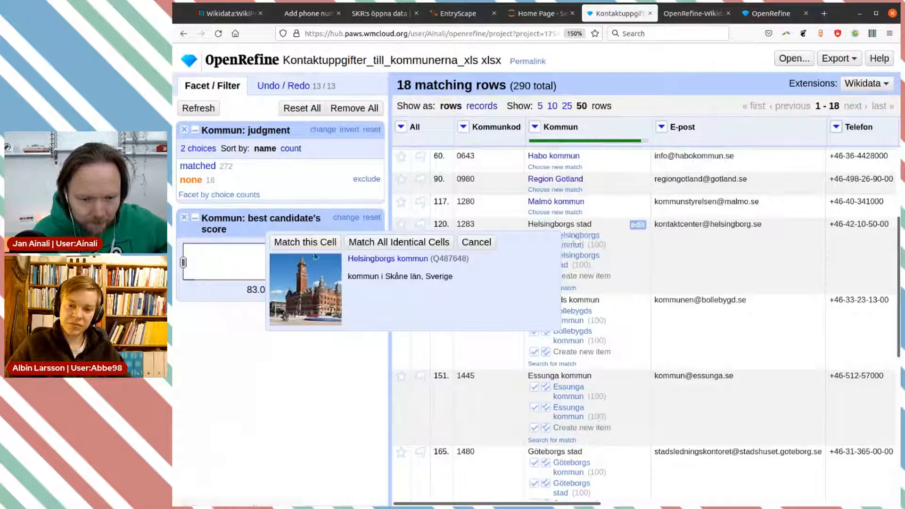
click(305, 242)
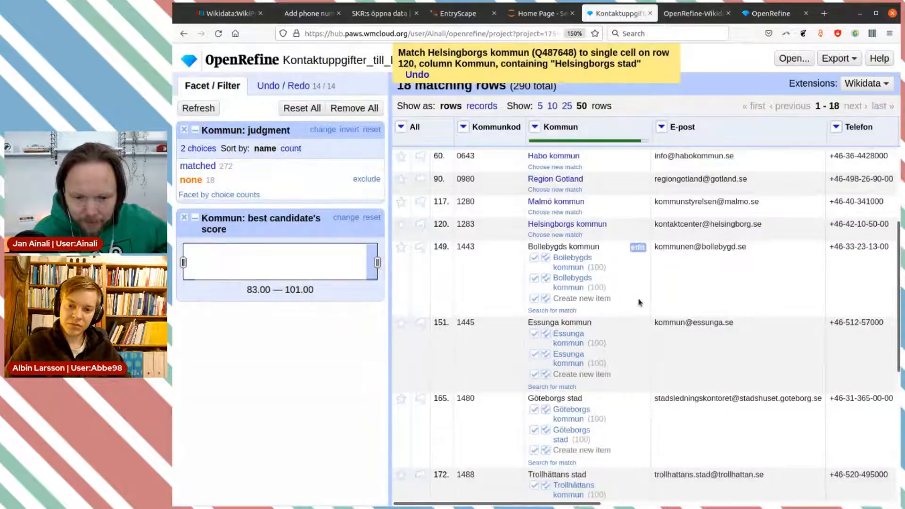
mouse_move(577, 261)
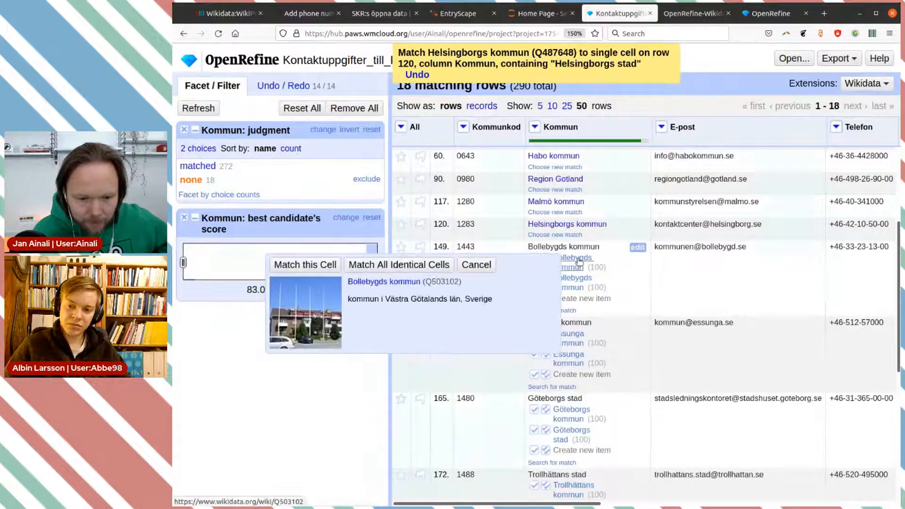
click(329, 269)
- Match the Essunga kommun cell to Q503127 and the Göteborgs stad cell to the present-day Göteborgs kommun (Q52502)
mouse_move(573, 286)
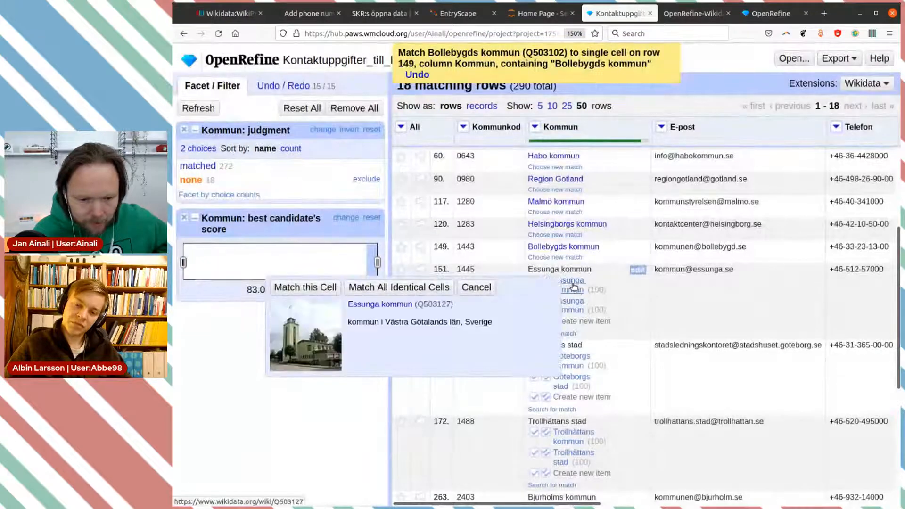
click(307, 290)
mouse_move(607, 312)
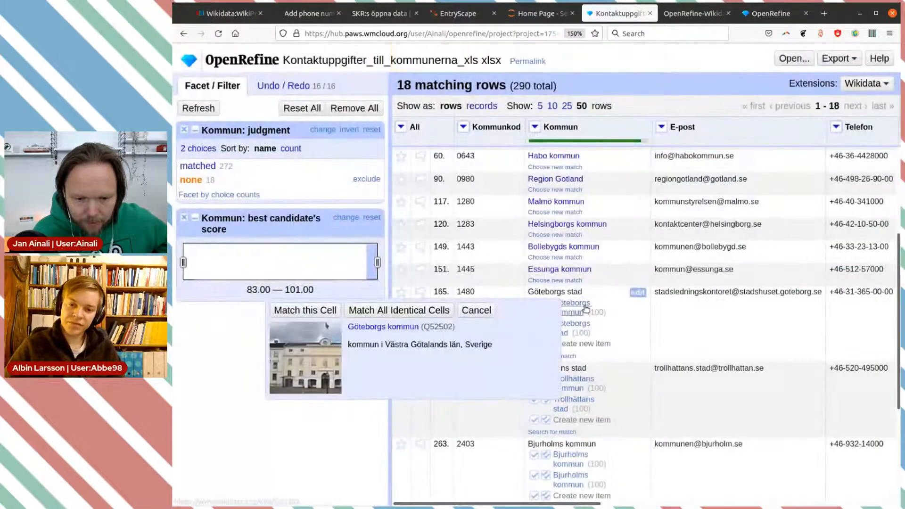
mouse_move(573, 325)
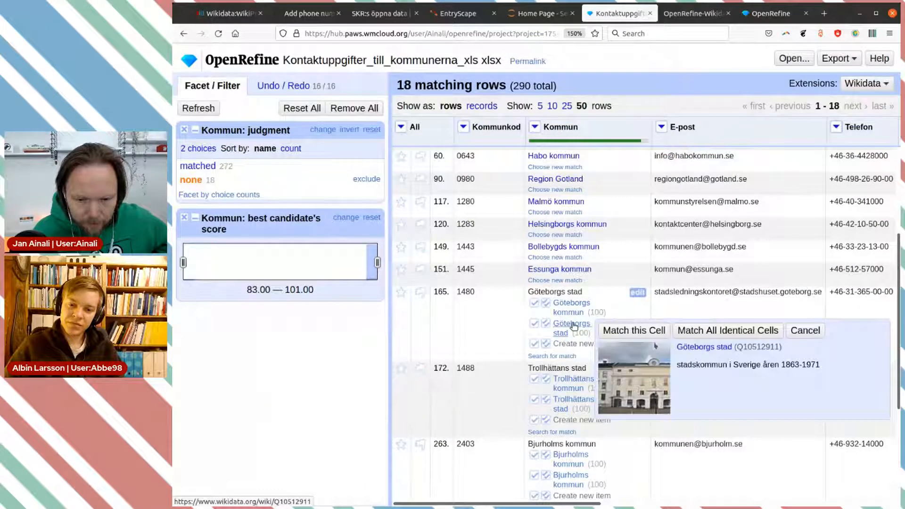
mouse_move(571, 308)
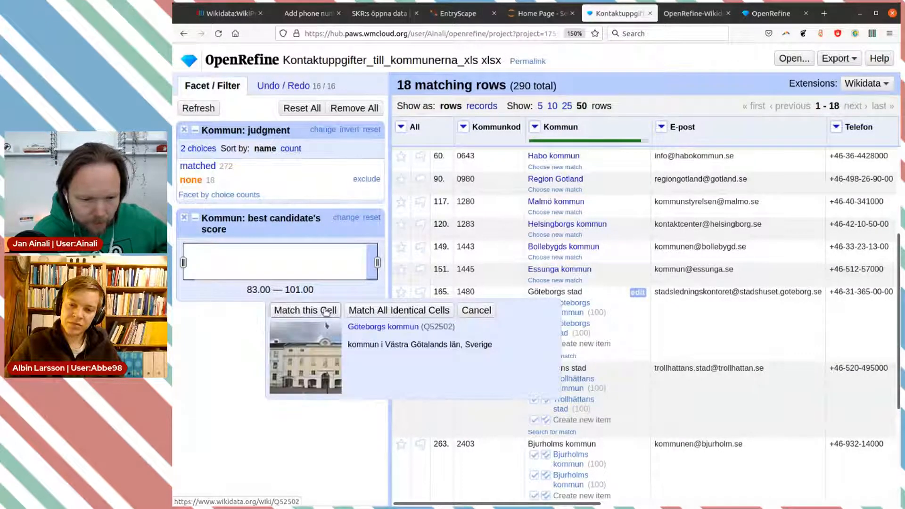
click(305, 310)
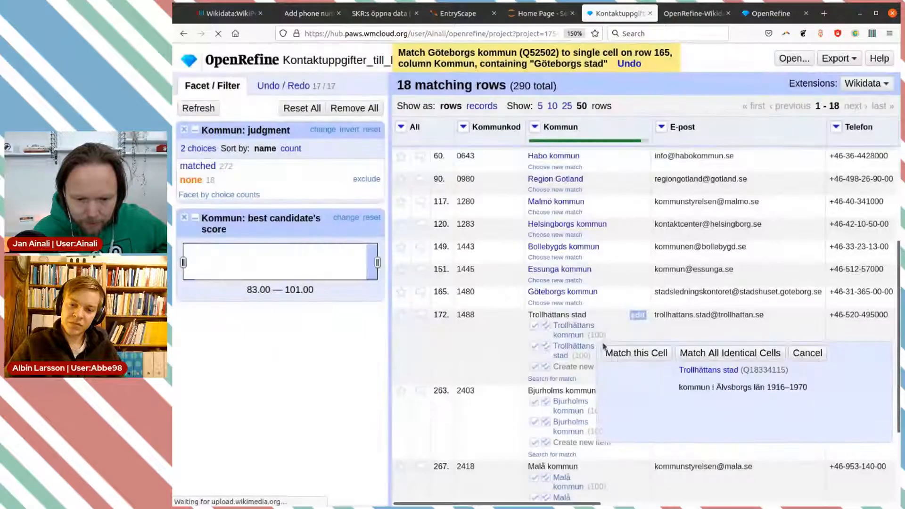
- Match the Trollhättans stad cell to Trollhättans kommun (Q28532) and the Bjurholms kommun cell to the Västerbottens län municipality Q376003
mouse_move(575, 332)
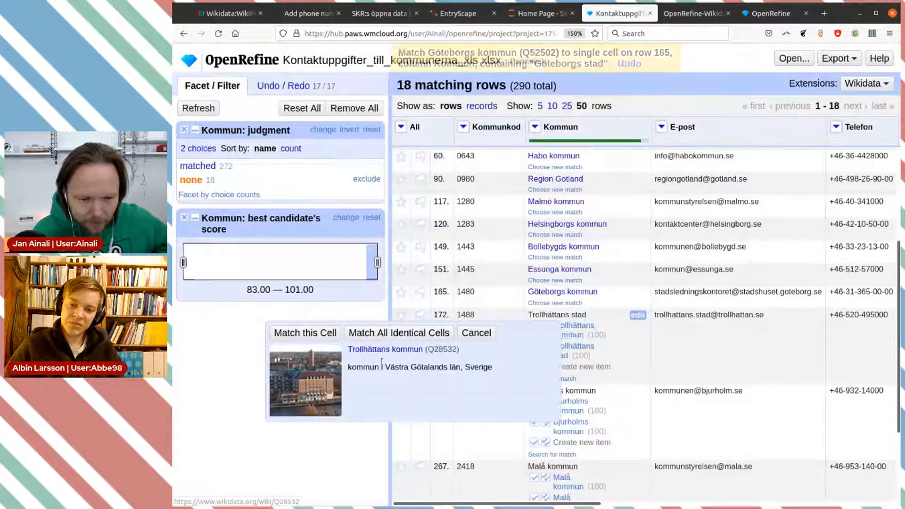
click(325, 336)
mouse_move(542, 355)
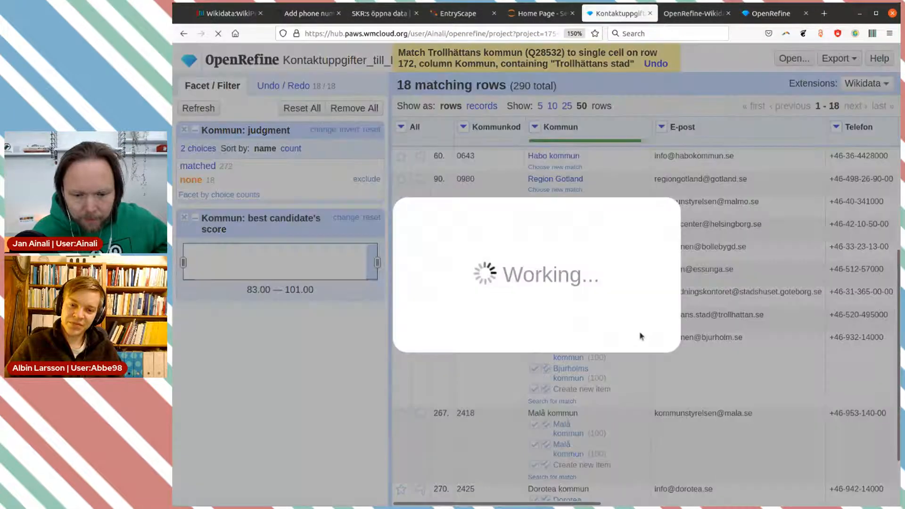
scroll(638, 332, down, 2)
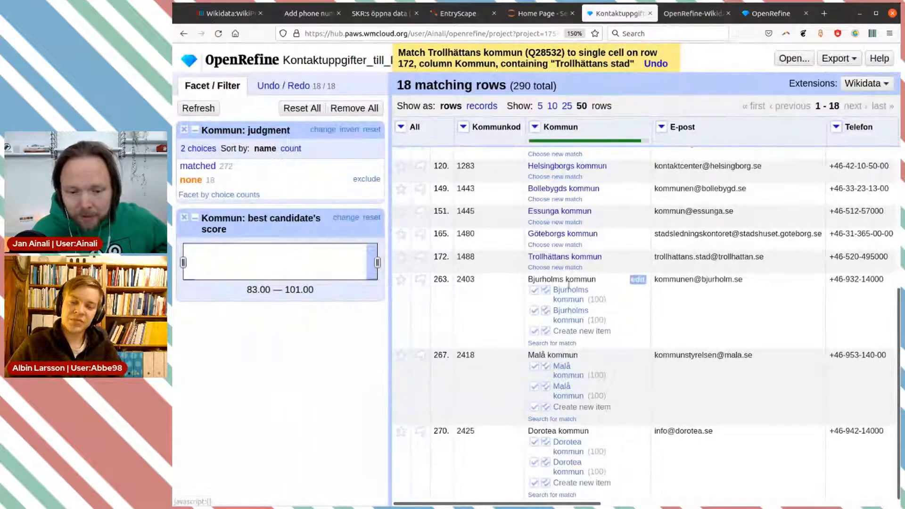
mouse_move(569, 292)
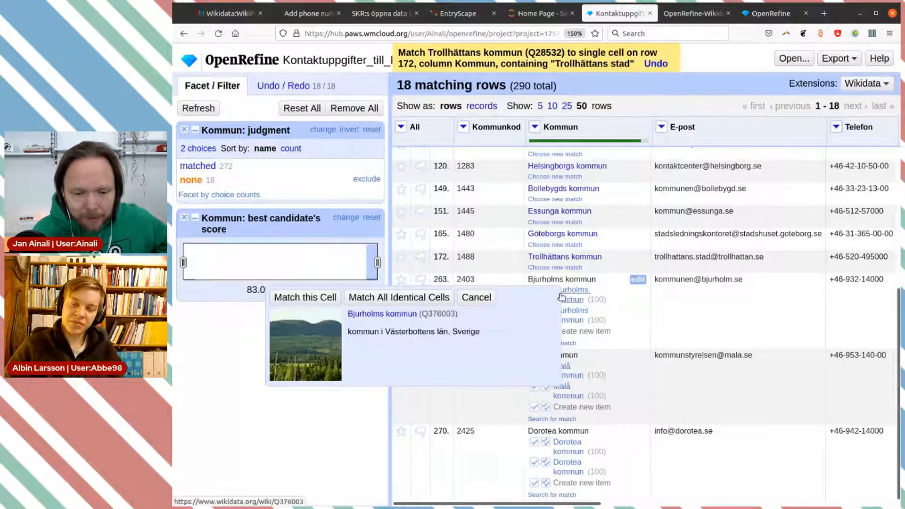
click(305, 297)
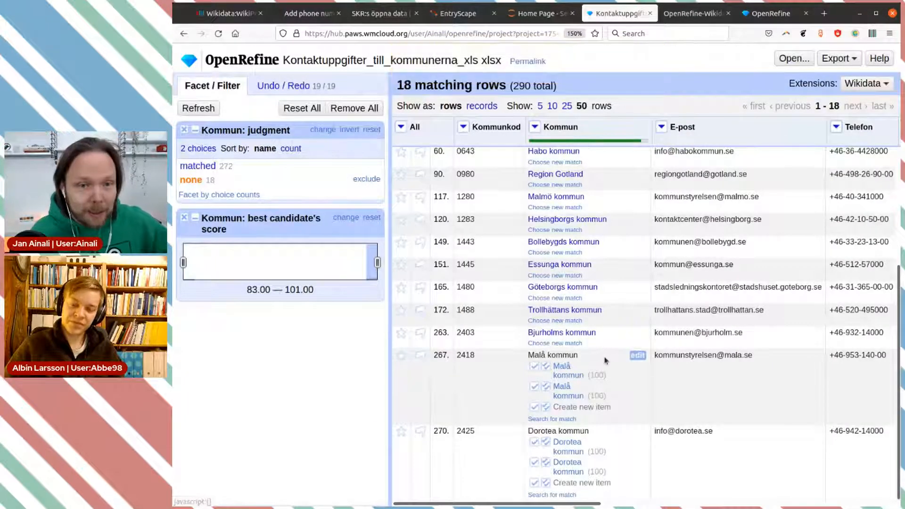
- Match the Malå kommun cell to Q501540 and the Dorotea kommun cell to Q132334, both municipalities in Västerbottens län
mouse_move(602, 375)
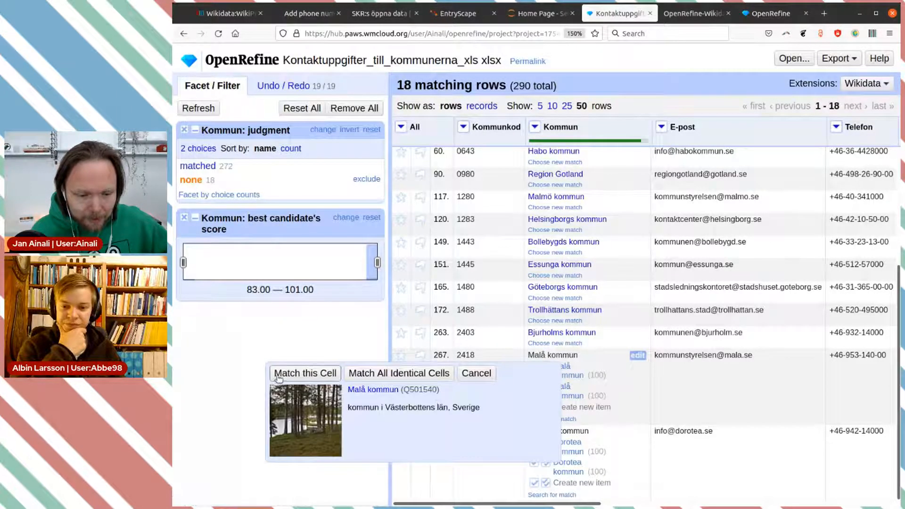
click(306, 373)
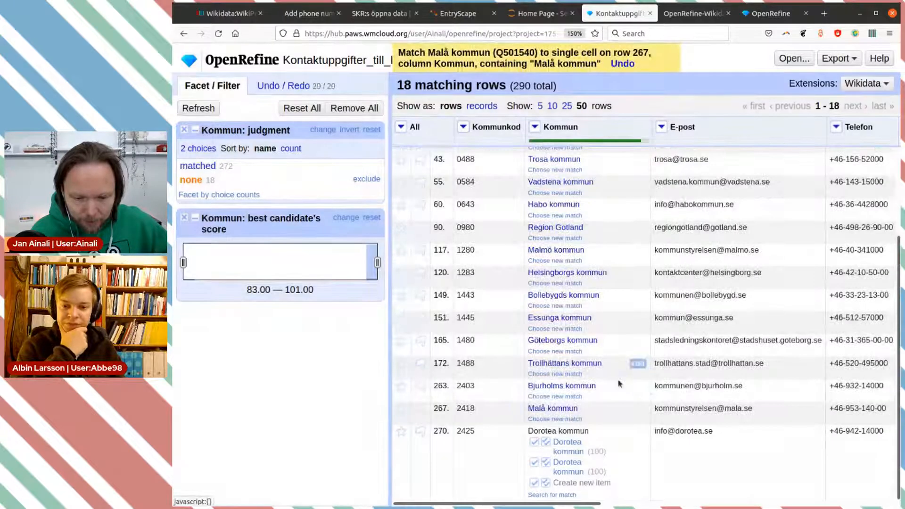
mouse_move(574, 447)
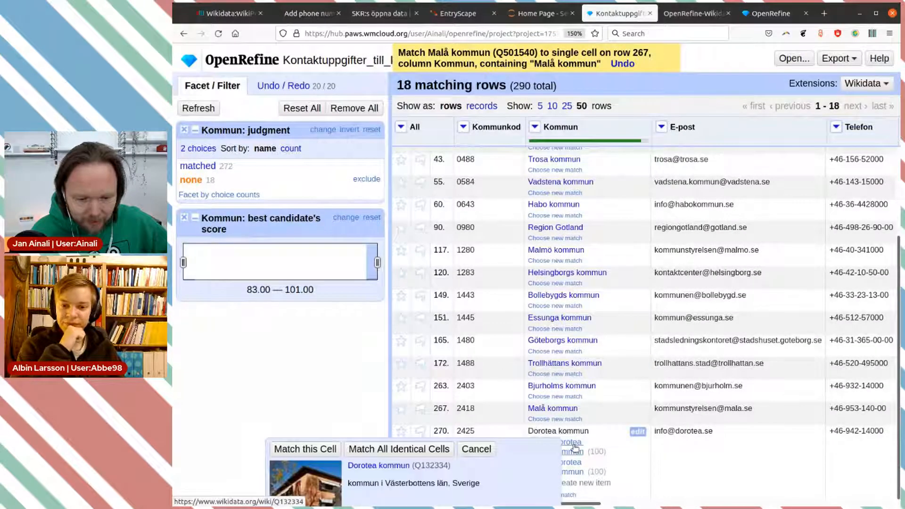
click(304, 449)
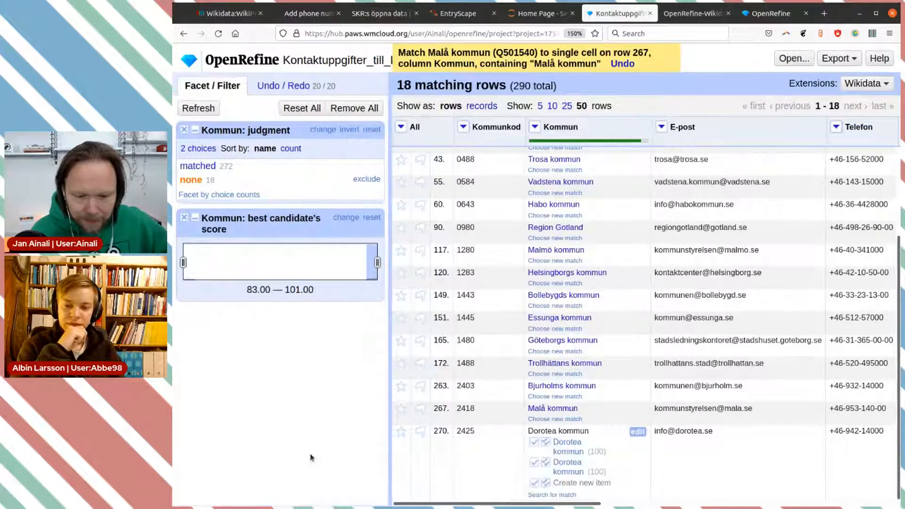
- Review the matched rows and remove the "none" selection from the Kommun judgment facet so all rows are included
scroll(609, 279, down, 4)
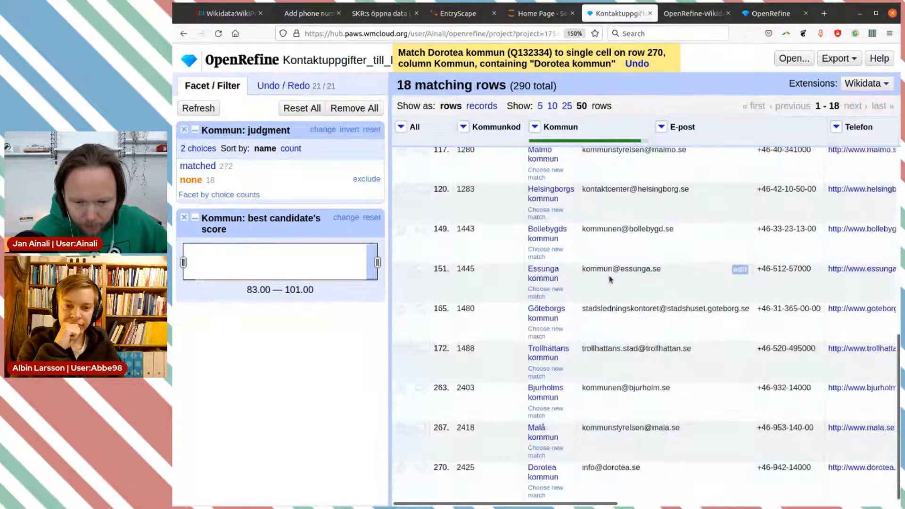
scroll(608, 279, up, 8)
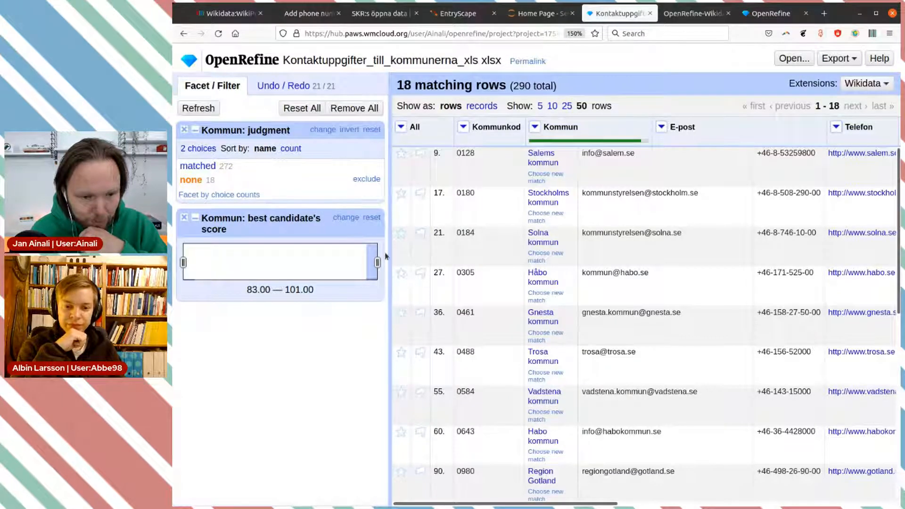
click(366, 179)
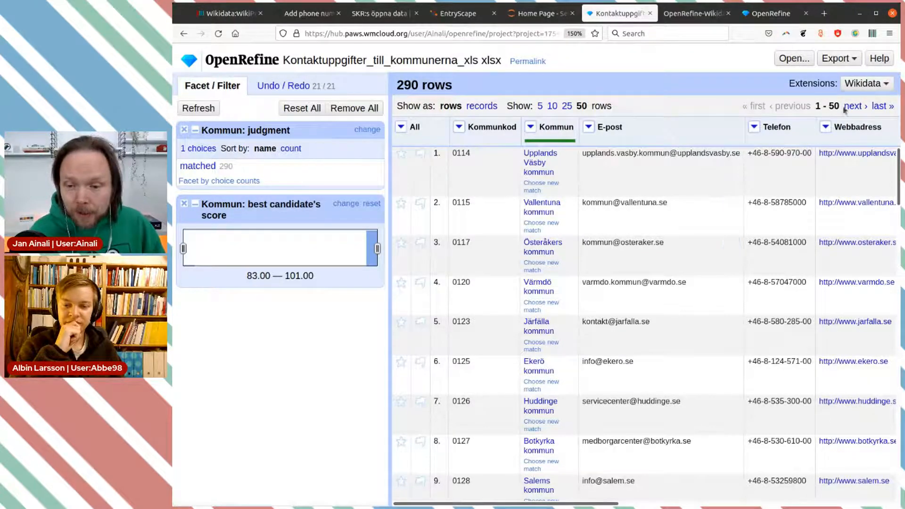
- Open the Wikidata schema editor and add an item that uses the reconciled Kommun column as its subject
click(862, 84)
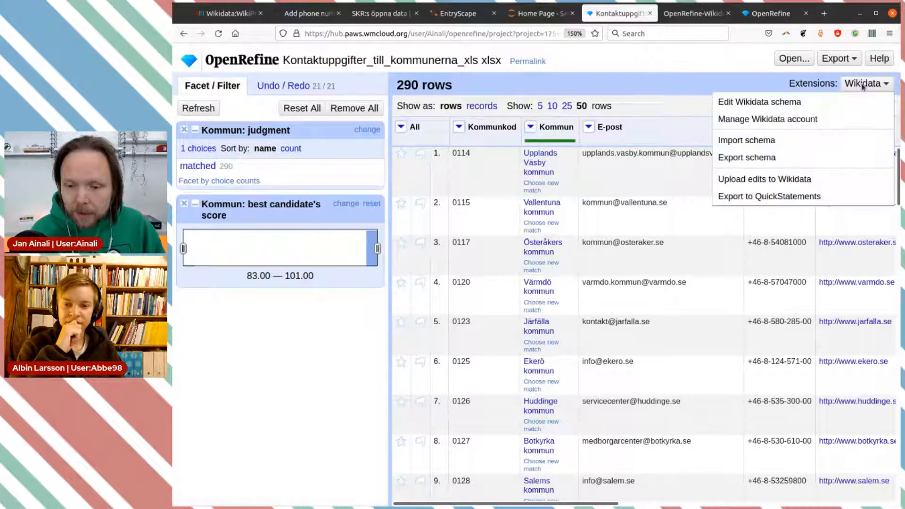
click(779, 105)
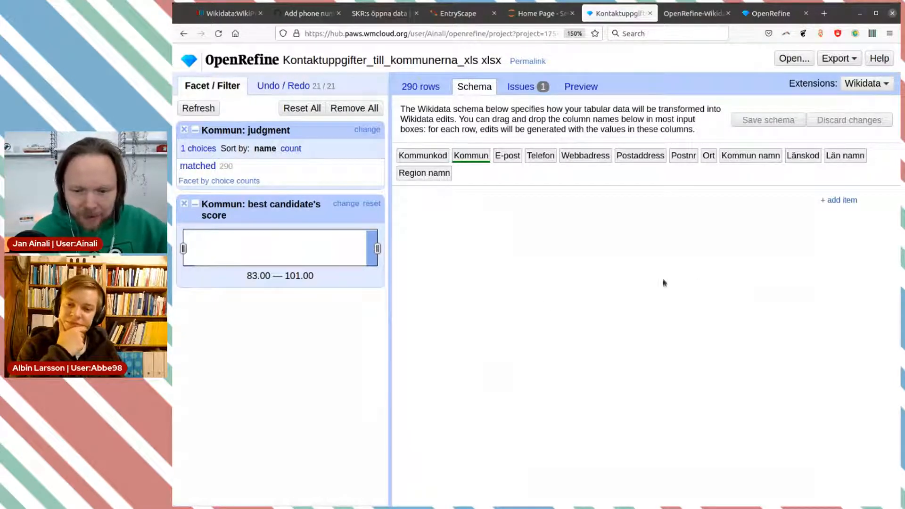
click(839, 200)
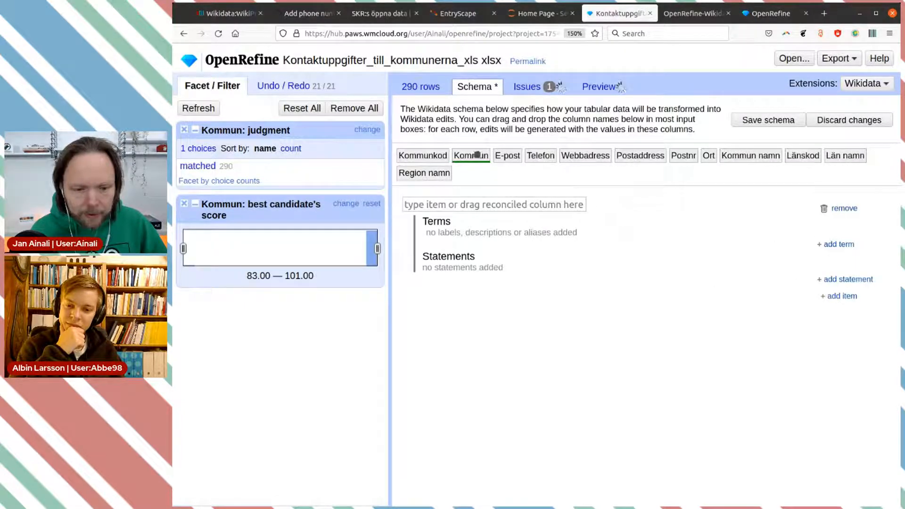
drag(477, 154, 471, 210)
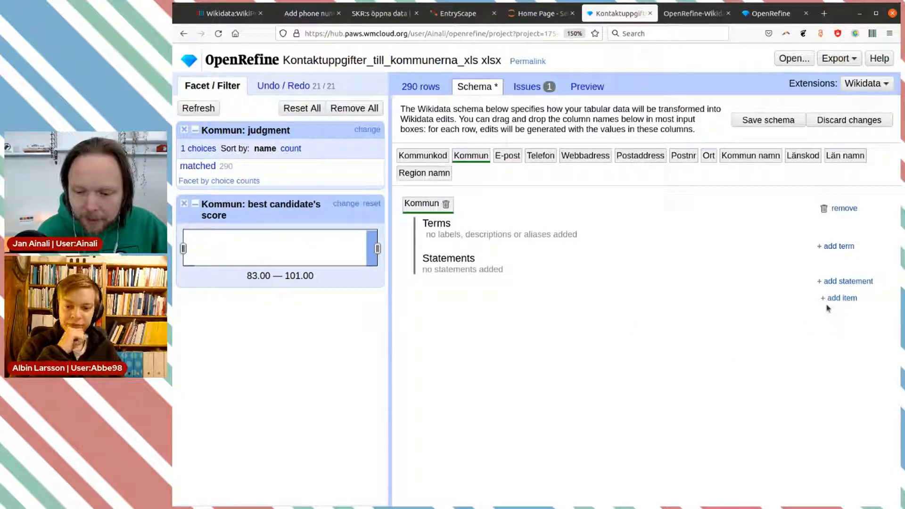
- Add a phone number (P1329) statement to the Kommun item with the Telefon column as its value
click(839, 282)
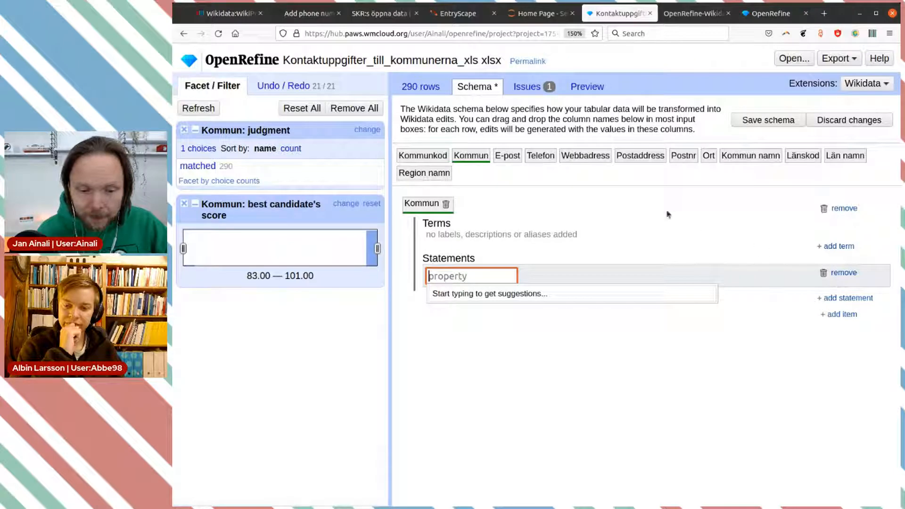
text(ph)
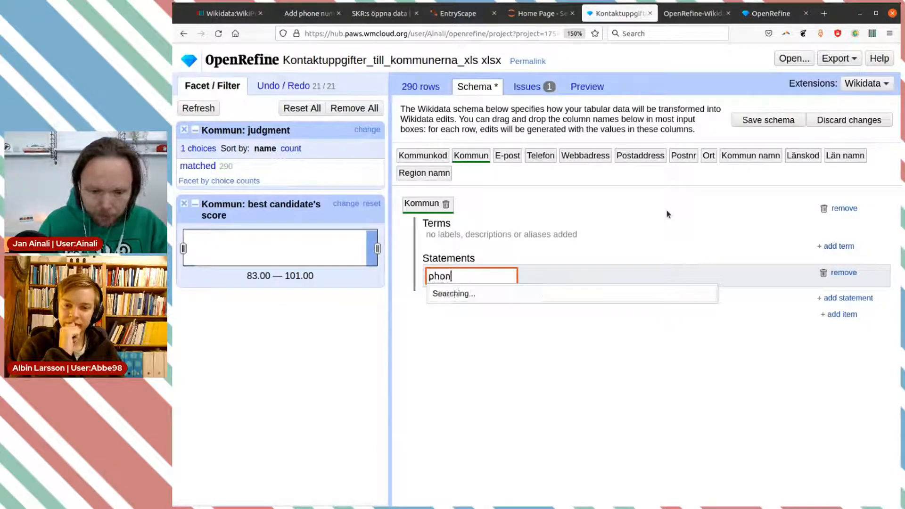
text(on)
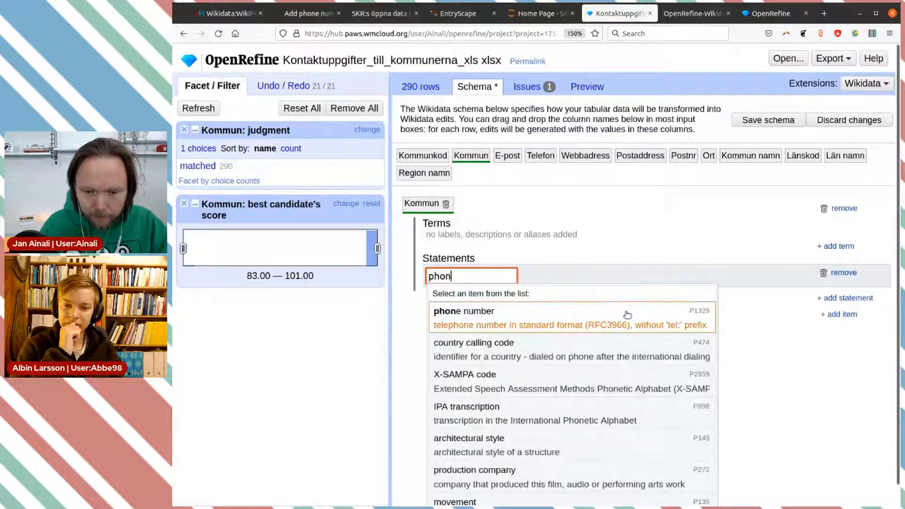
click(624, 314)
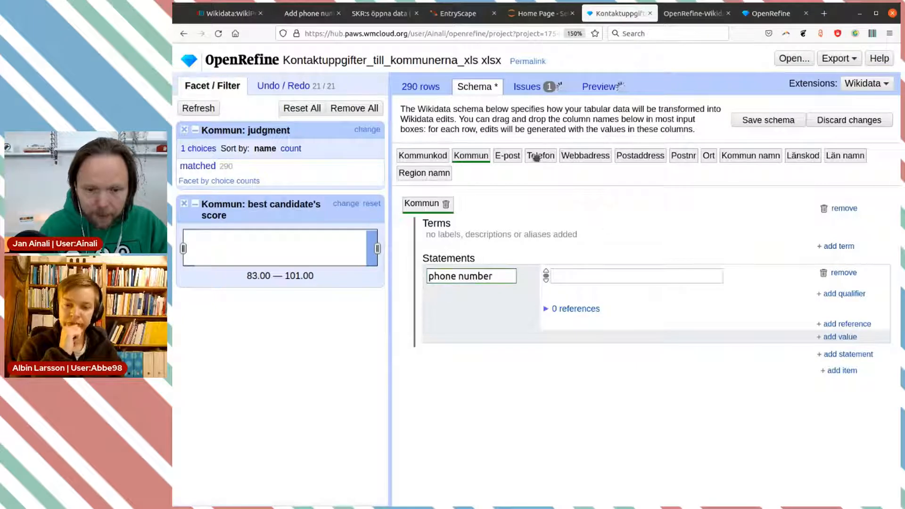
drag(536, 155, 555, 276)
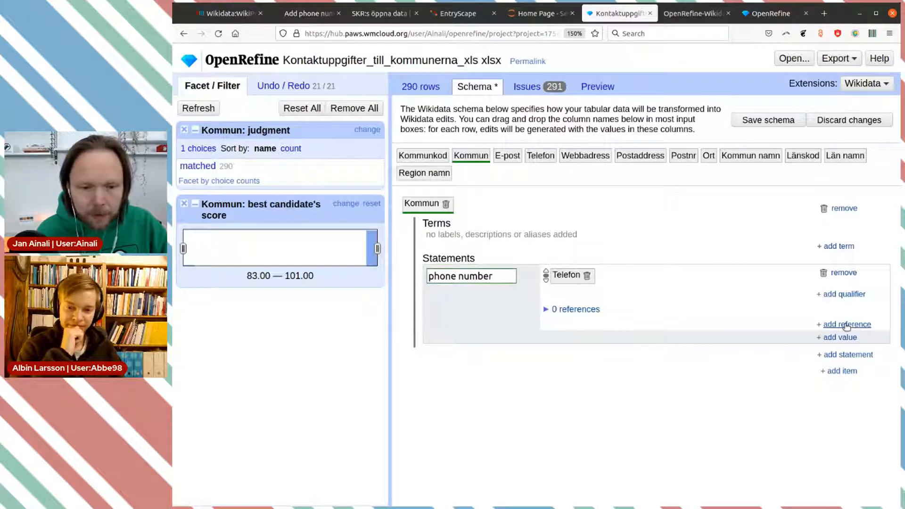
- Switch to the Wikidata site, search for "skr" and look through the full search results for the organization's item
click(231, 13)
click(762, 84)
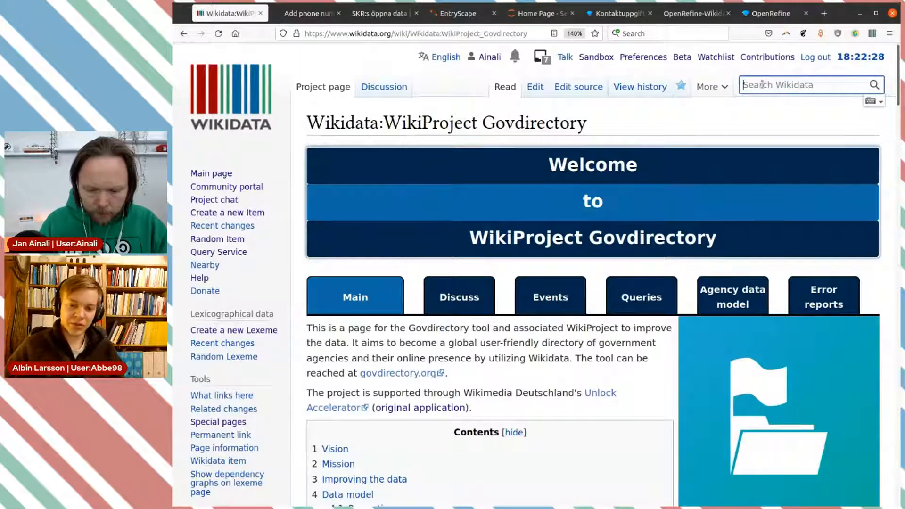
text(skt)
key(BackSpace)
key(BackSpace)
key(BackSpace)
text(l)
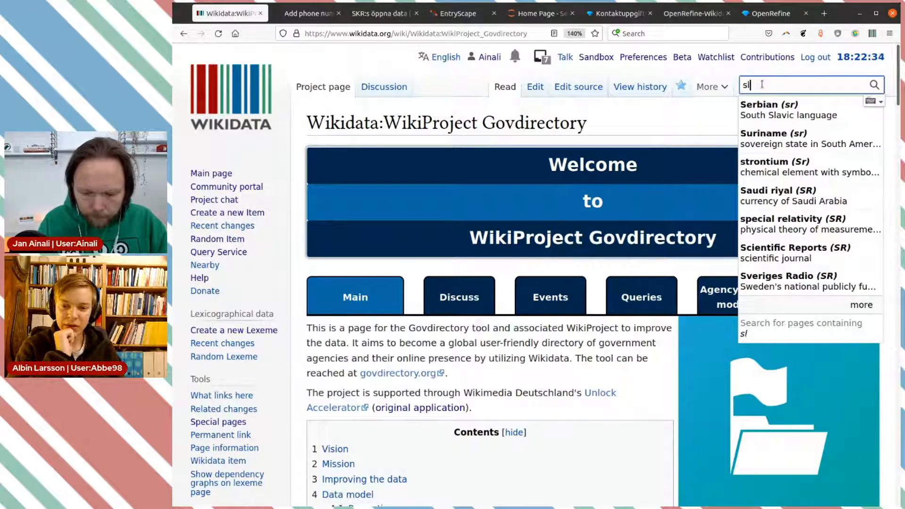
key(BackSpace)
text(kr)
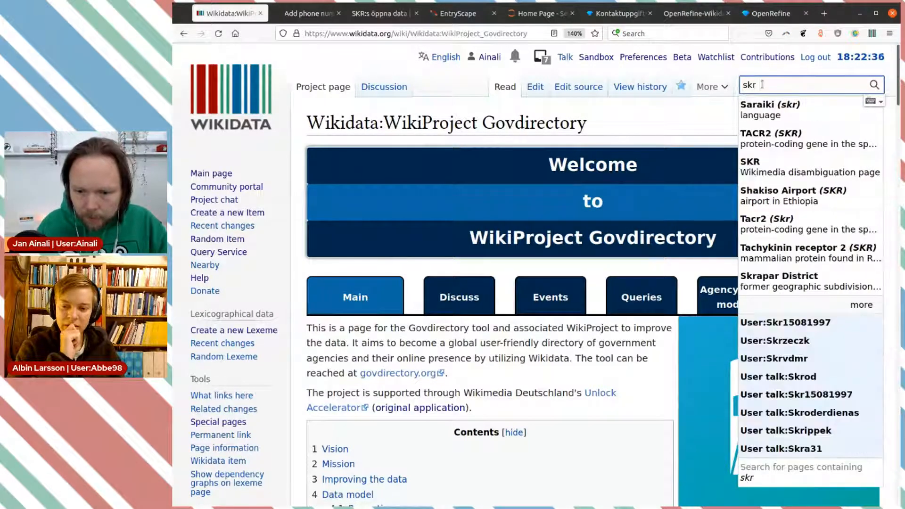
key(Return)
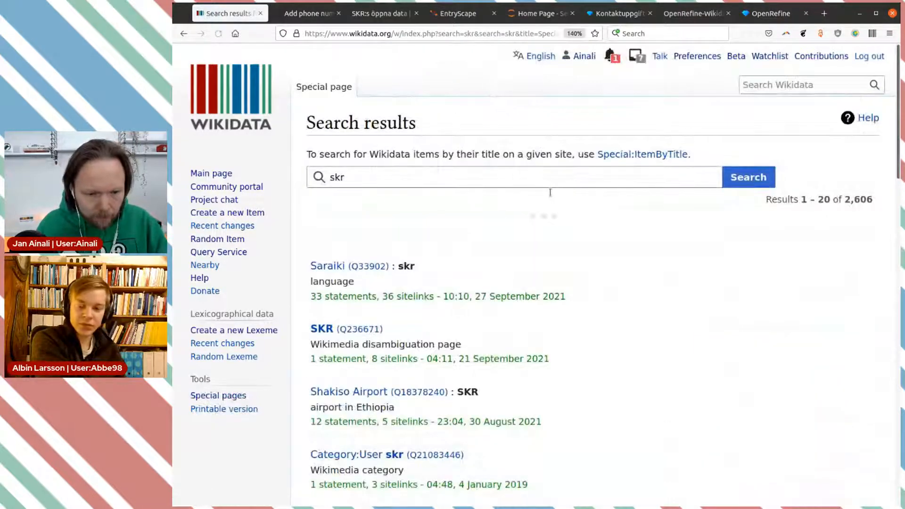
scroll(589, 217, down, 5)
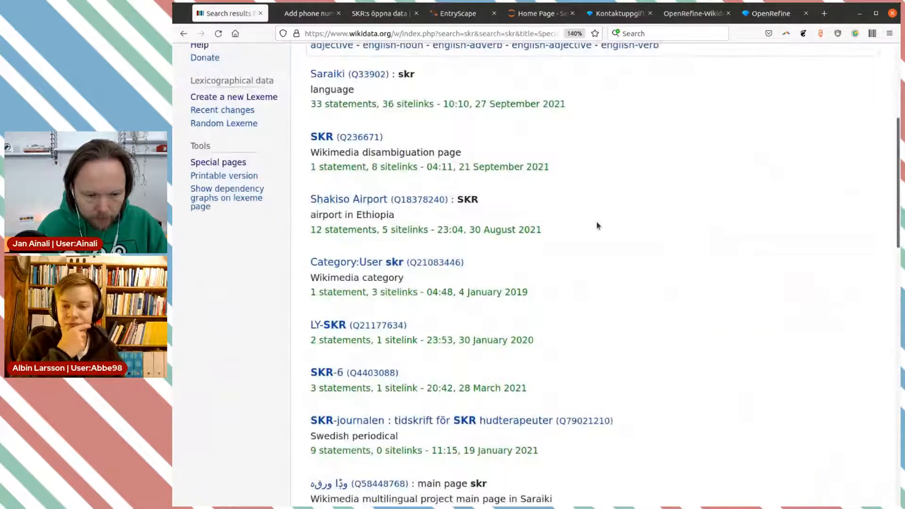
- Search Wikidata for "sveriges komm" and open the item Swedish Association of Local Authorities and Regions
scroll(597, 225, down, 4)
scroll(596, 224, up, 7)
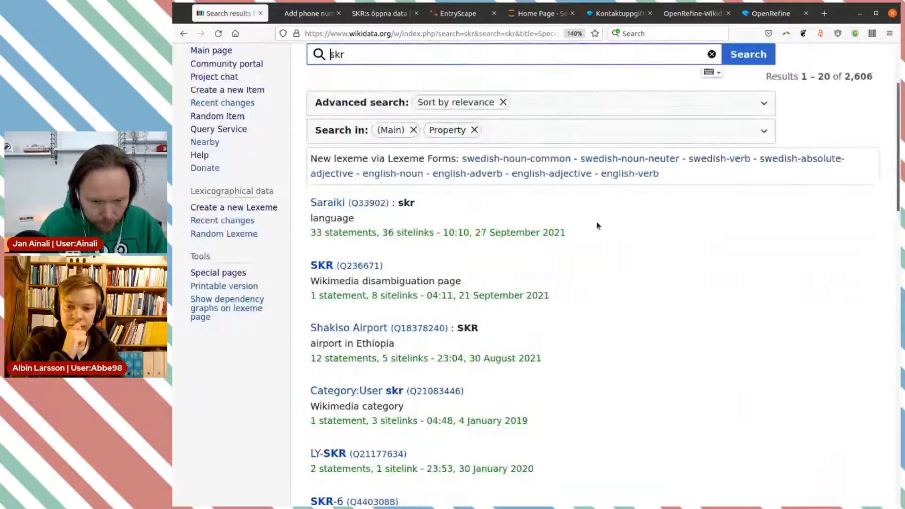
scroll(477, 185, up, 3)
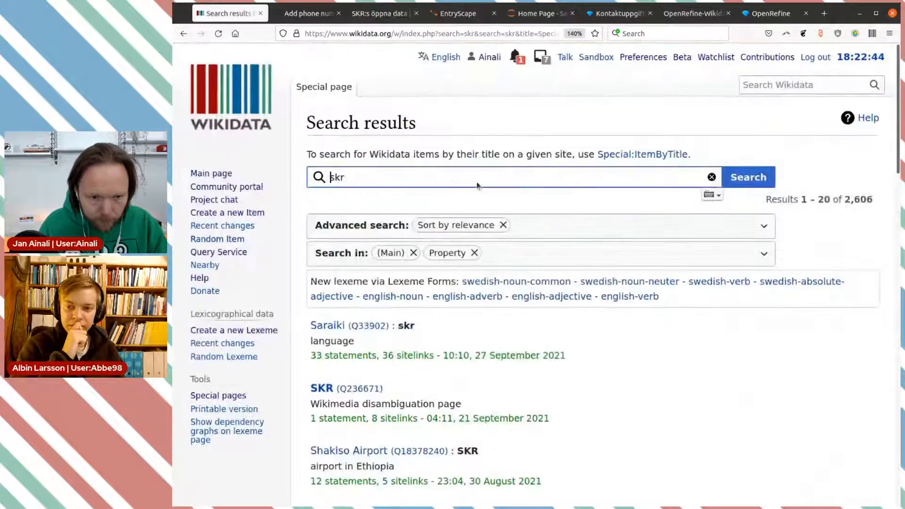
click(760, 84)
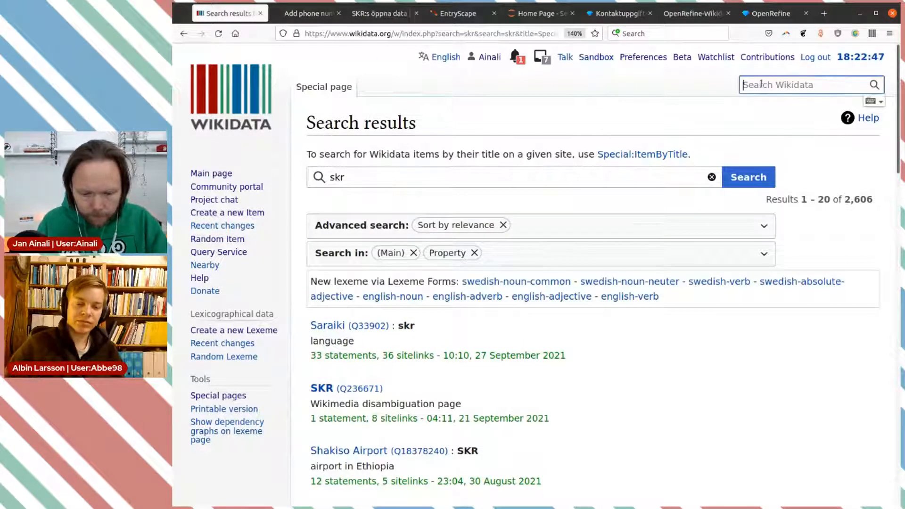
text(sverige)
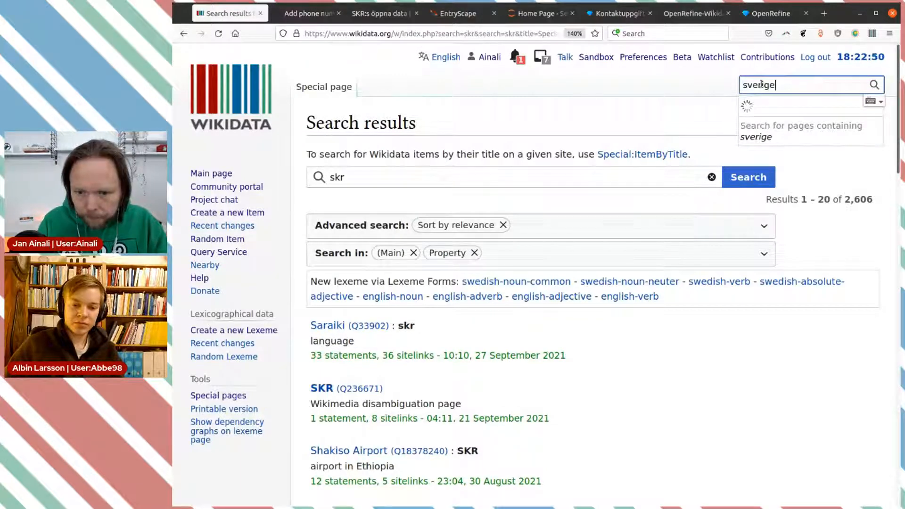
text(s komm)
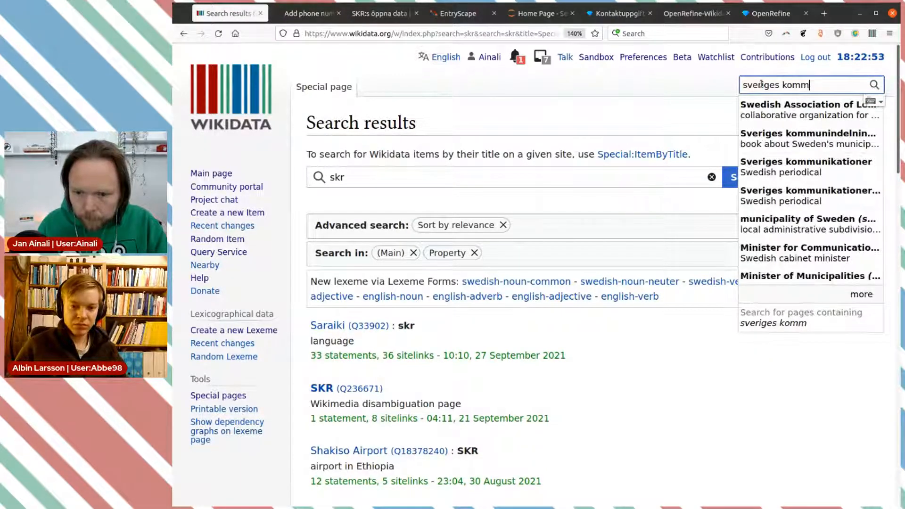
click(772, 107)
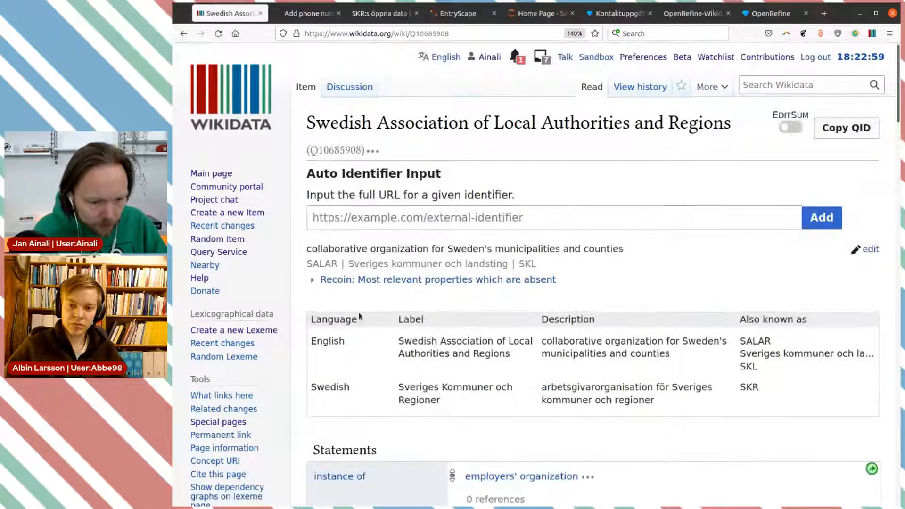
- List the pages that link to the association's item, request 500 per page, and return to the item
scroll(359, 317, down, 2)
click(222, 318)
scroll(550, 299, down, 8)
scroll(659, 307, down, 7)
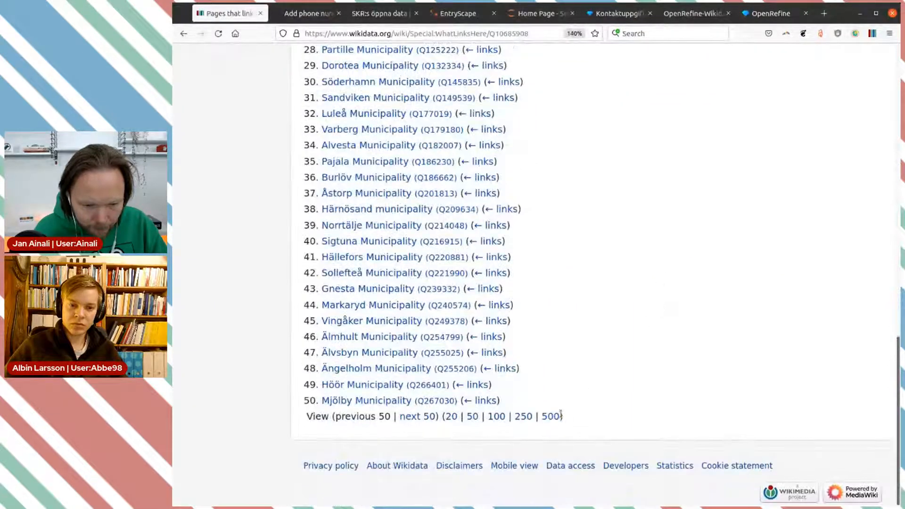
click(552, 416)
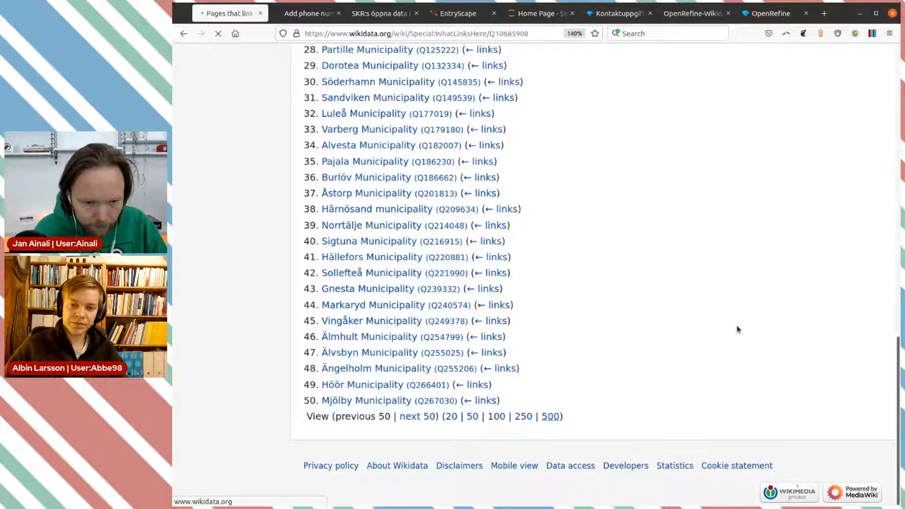
click(184, 33)
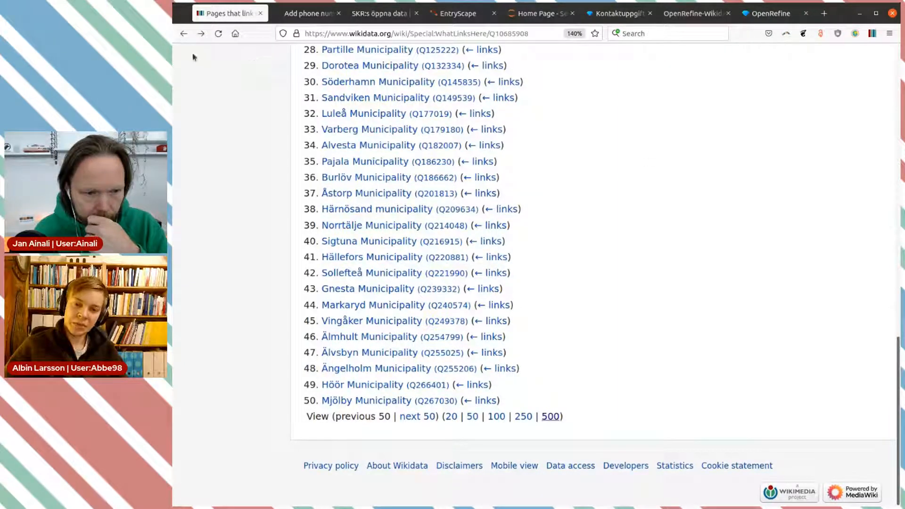
click(184, 34)
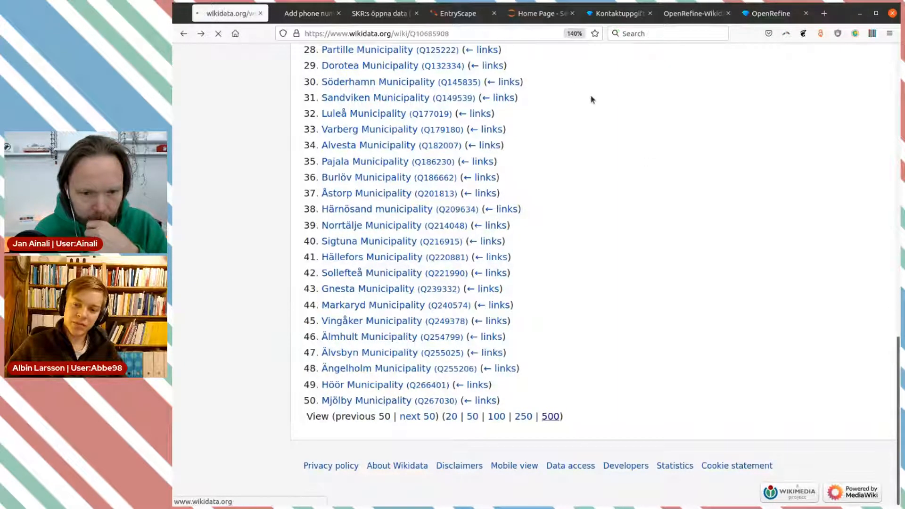
- Examine the statements, identifiers and sitelinks on the Swedish Association of Local Authorities and Regions item
scroll(661, 142, down, 6)
scroll(660, 156, down, 8)
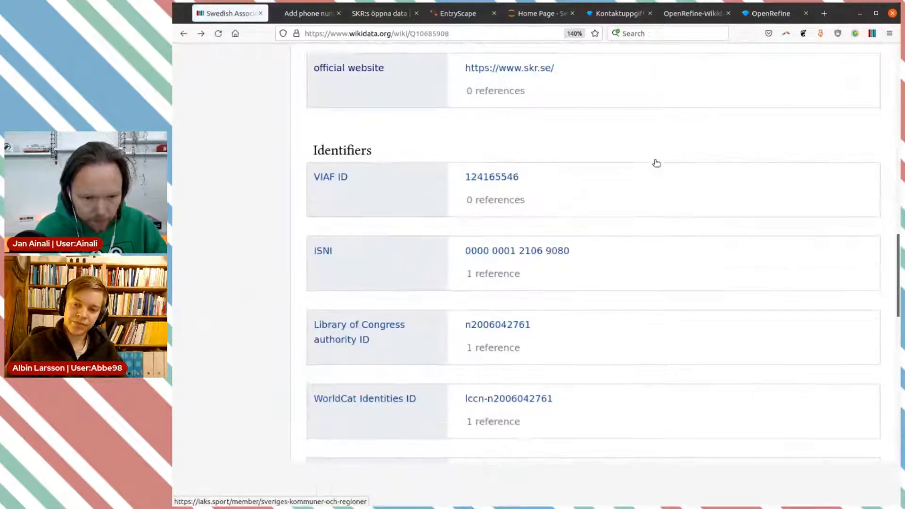
scroll(655, 163, up, 10)
scroll(655, 163, up, 6)
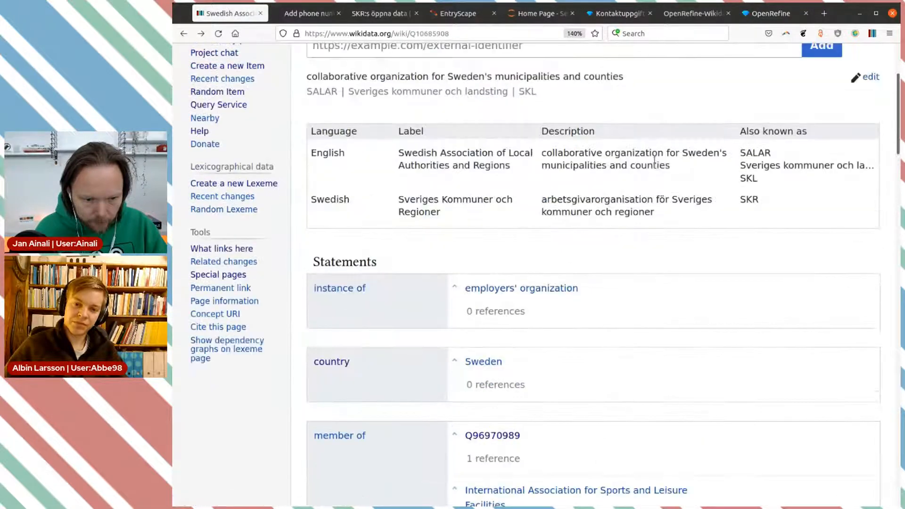
scroll(655, 164, down, 9)
scroll(655, 164, down, 9)
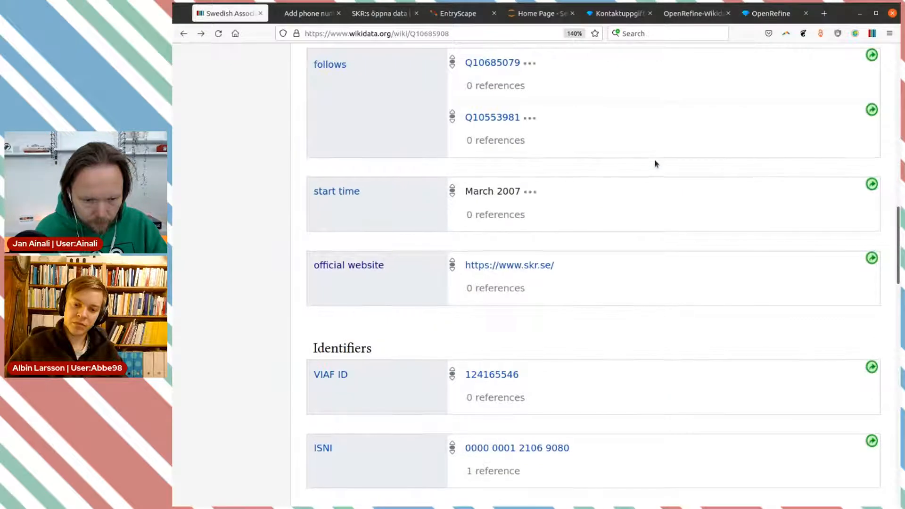
scroll(654, 163, down, 10)
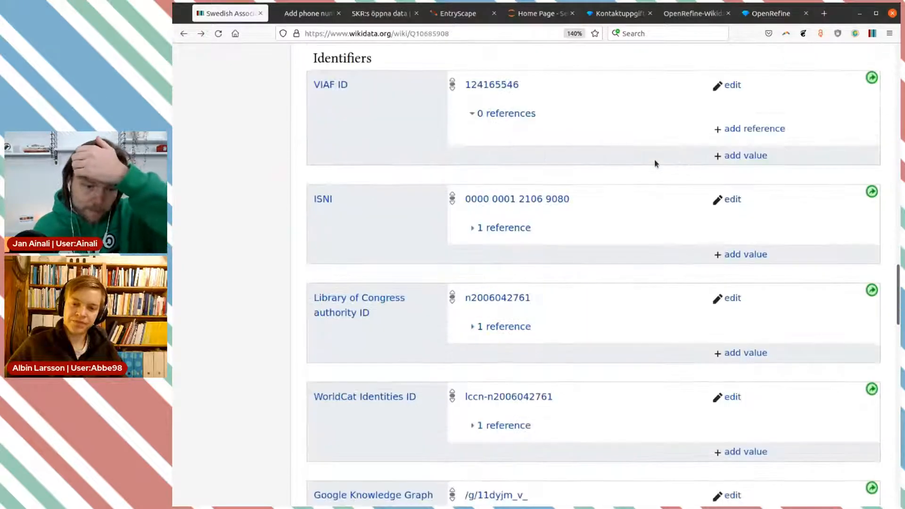
scroll(654, 163, down, 10)
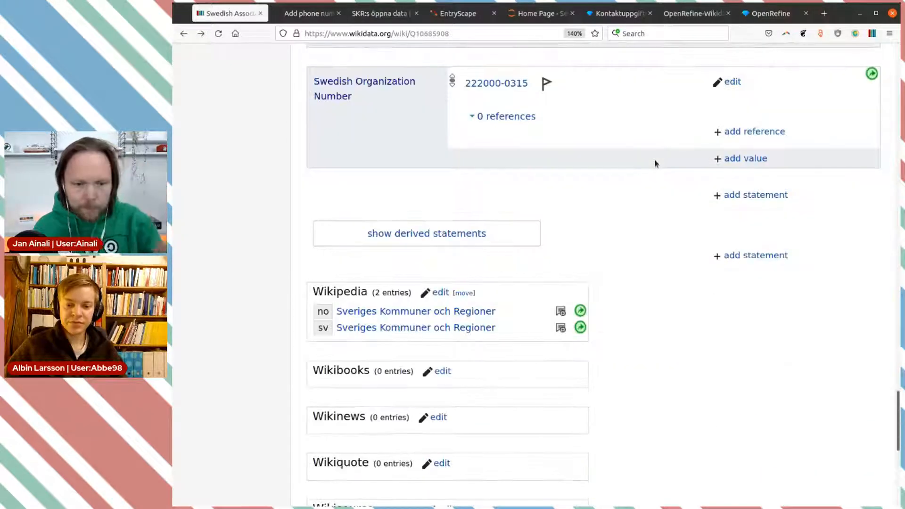
scroll(654, 163, up, 9)
scroll(654, 163, up, 15)
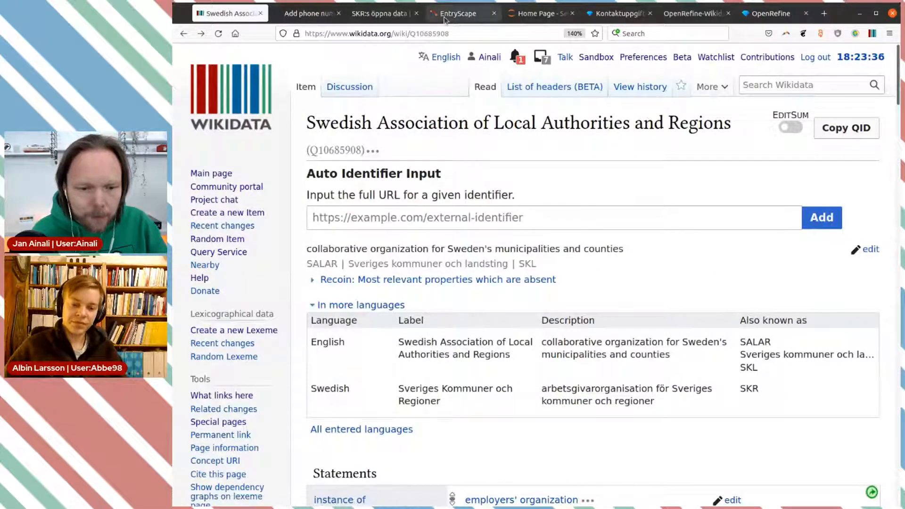
- Copy the web address of SKR's municipality contact dataset page in EntryScape and return to the OpenRefine schema
click(375, 19)
click(457, 14)
click(403, 33)
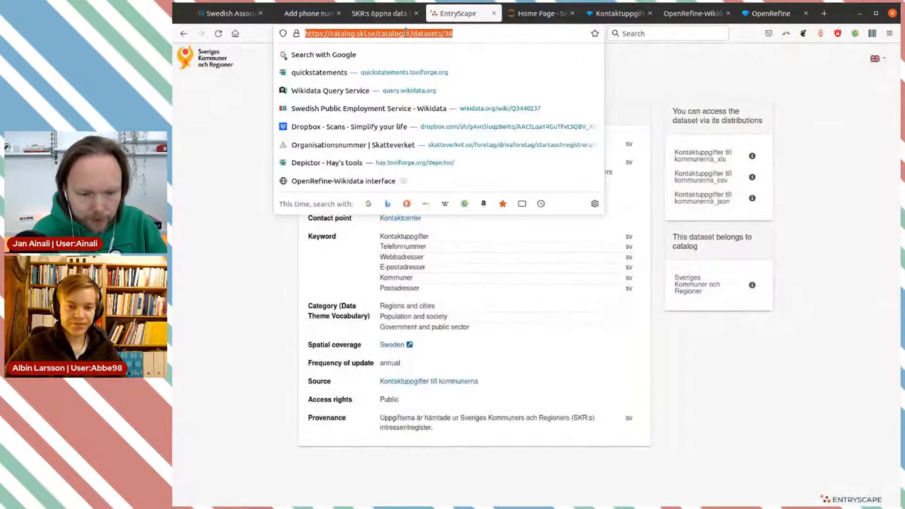
click(623, 14)
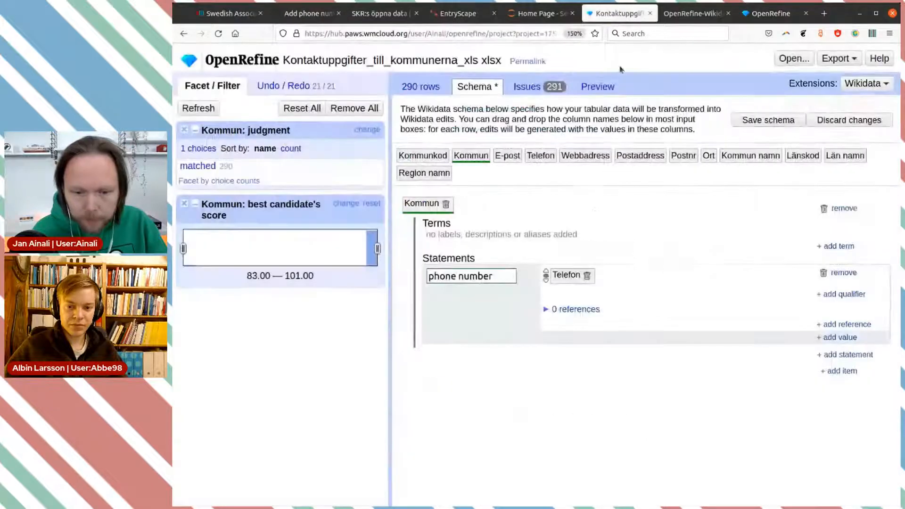
- Add a reference to the phone number statement with the copied dataset page address as its reference URL
click(846, 324)
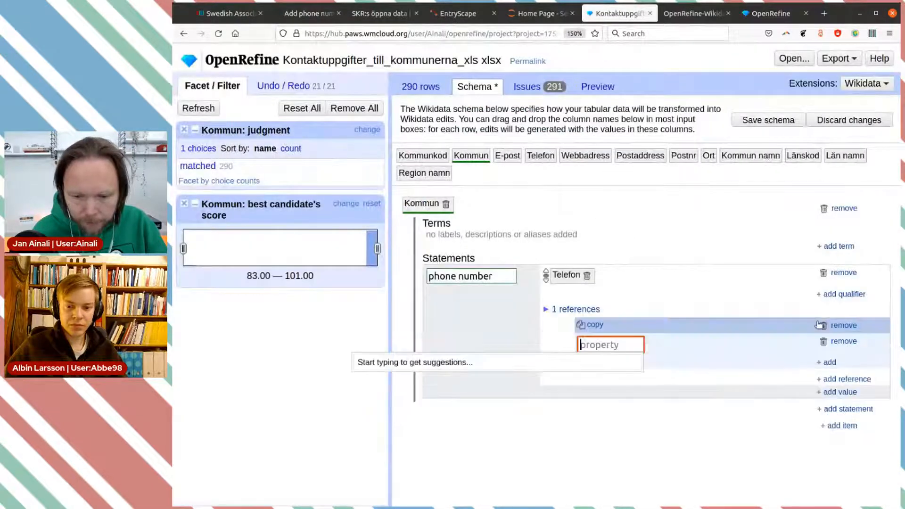
text(ref)
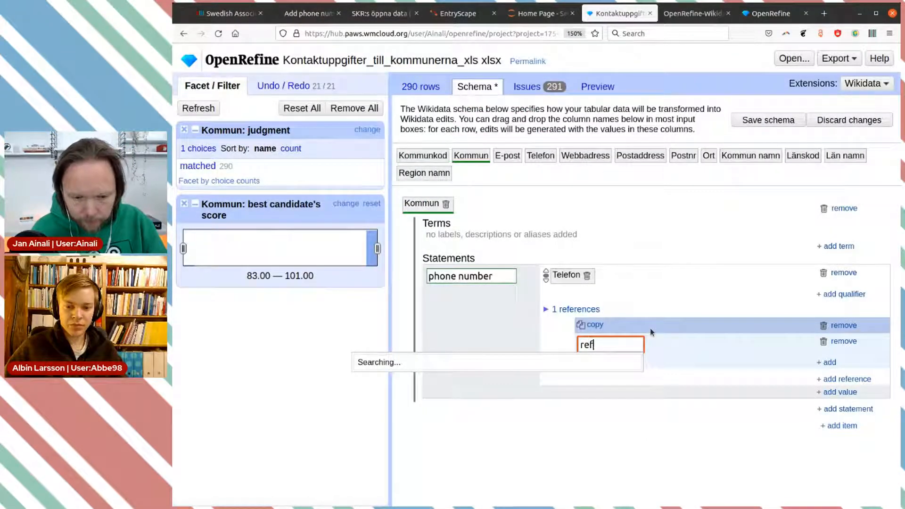
click(579, 389)
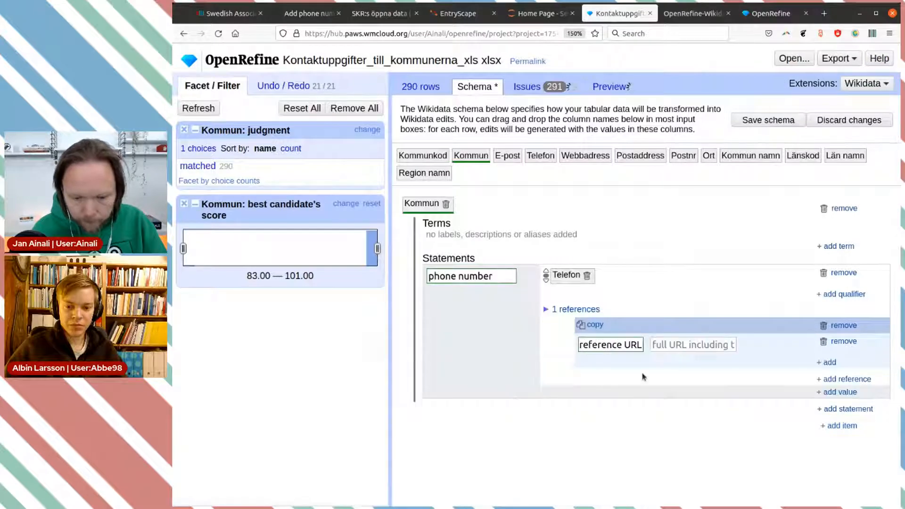
key(ctrl+v)
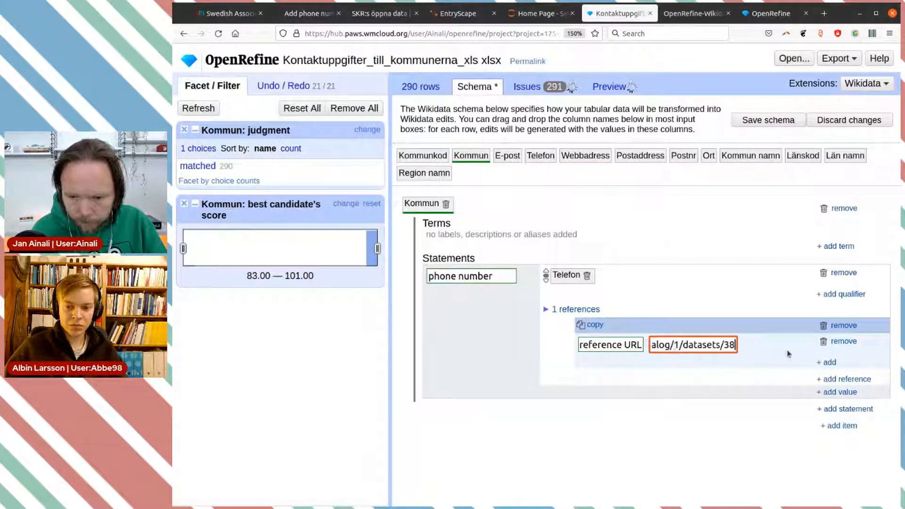
- Add a retrieved (P813) property with the date 2021-10-02 to the phone number statement's reference
click(827, 362)
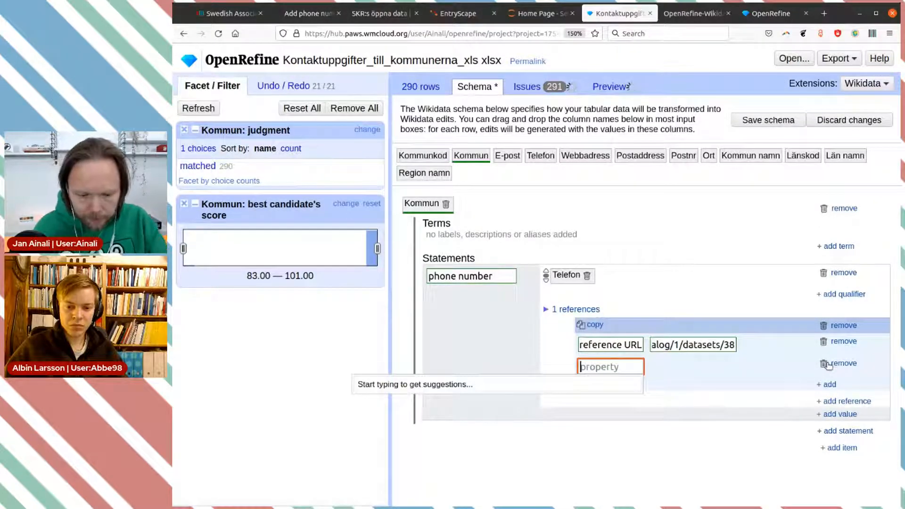
text(ret)
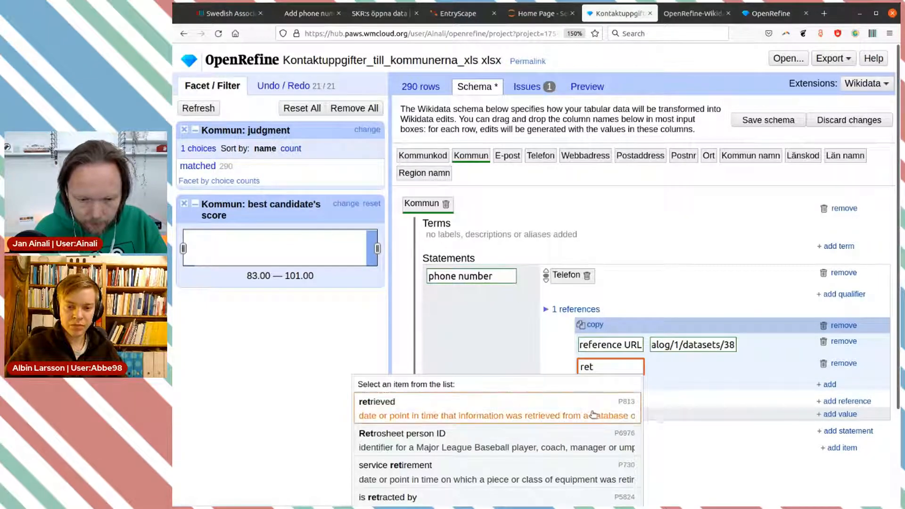
click(533, 413)
click(669, 366)
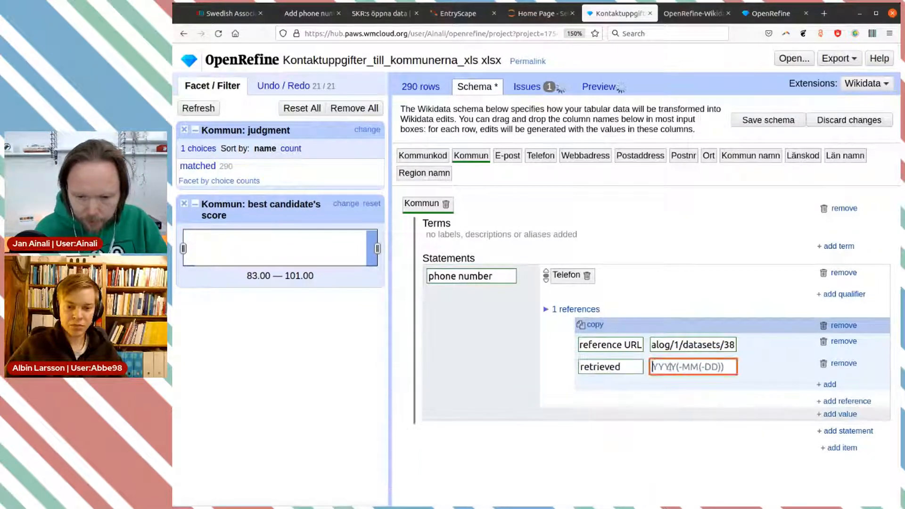
text(2021-10)
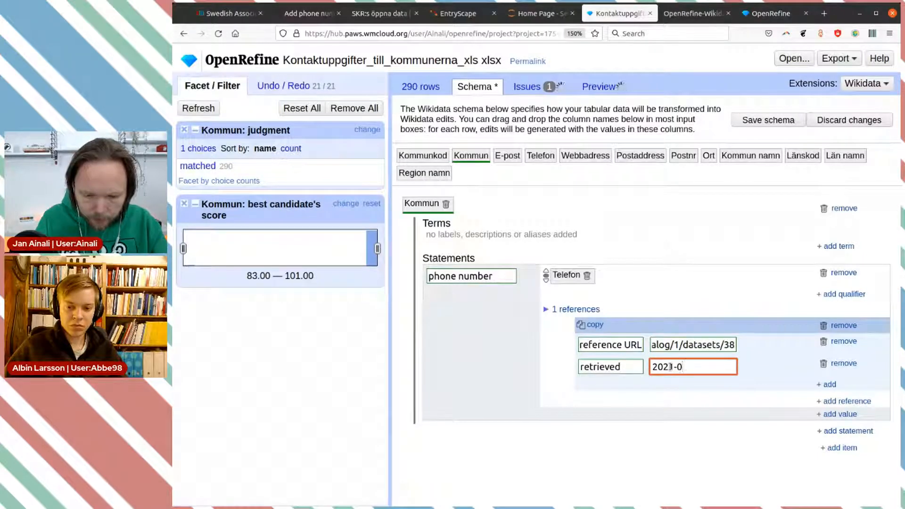
text(-02)
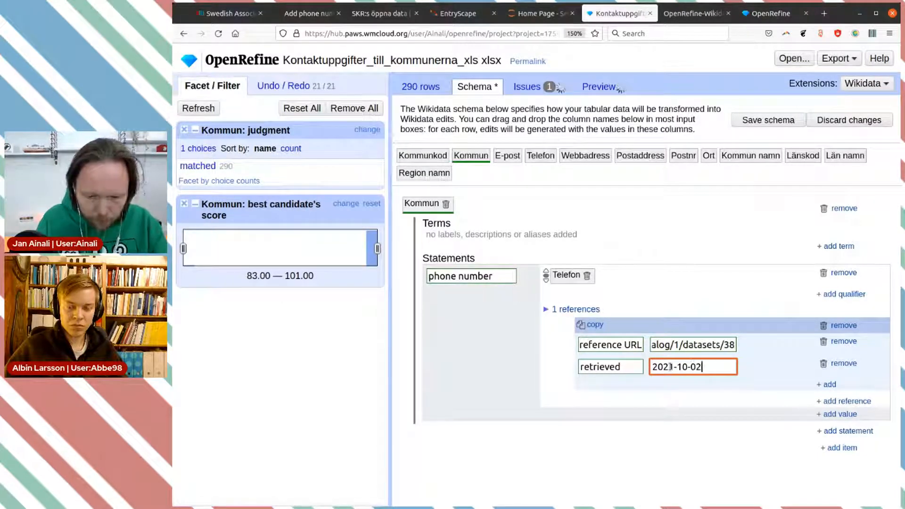
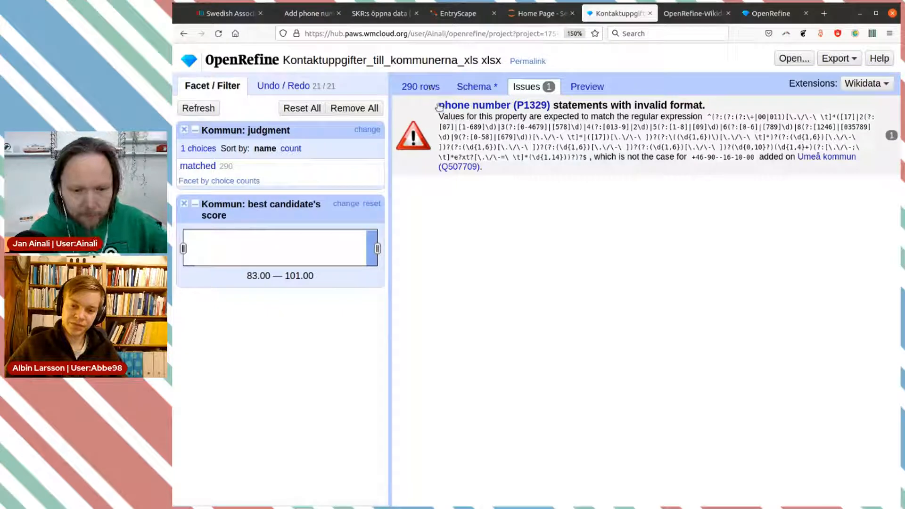
- Look through the project's rows for the Umeå kommun entry with the invalid phone number
click(426, 87)
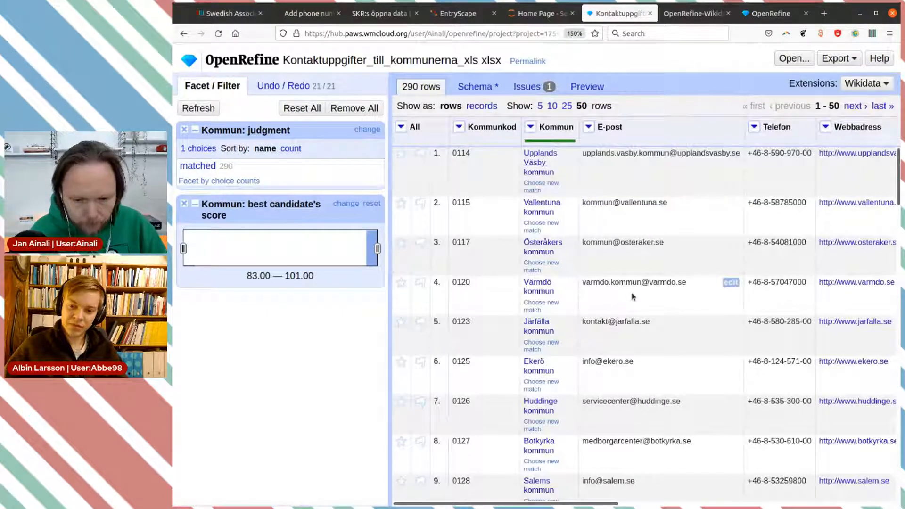
scroll(634, 291, down, 15)
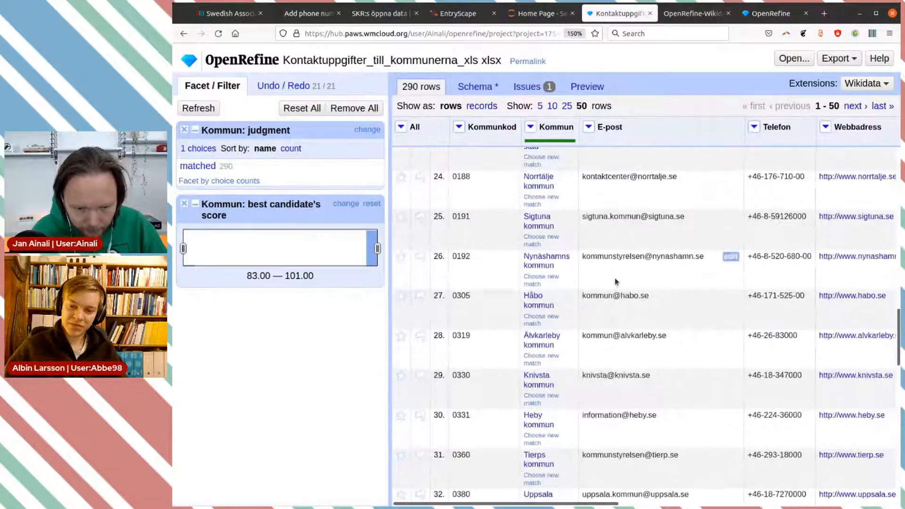
scroll(615, 281, up, 13)
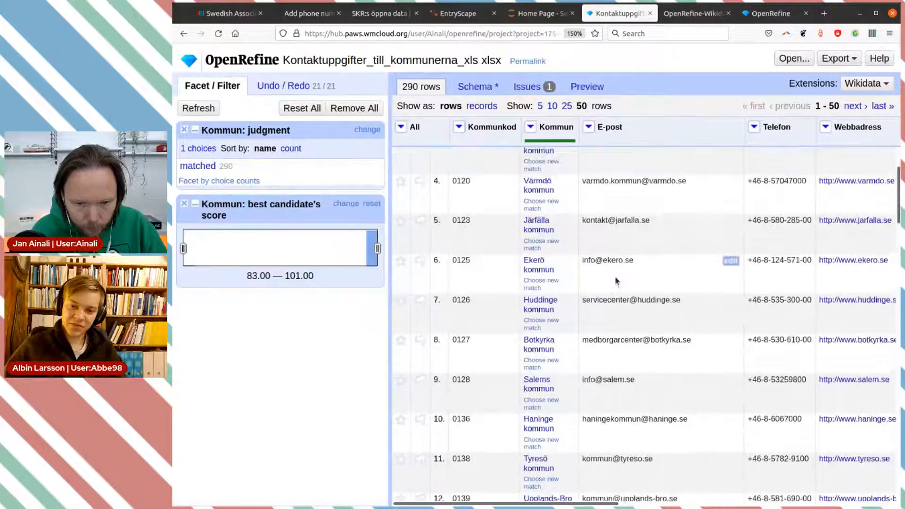
scroll(615, 281, up, 3)
scroll(615, 280, down, 17)
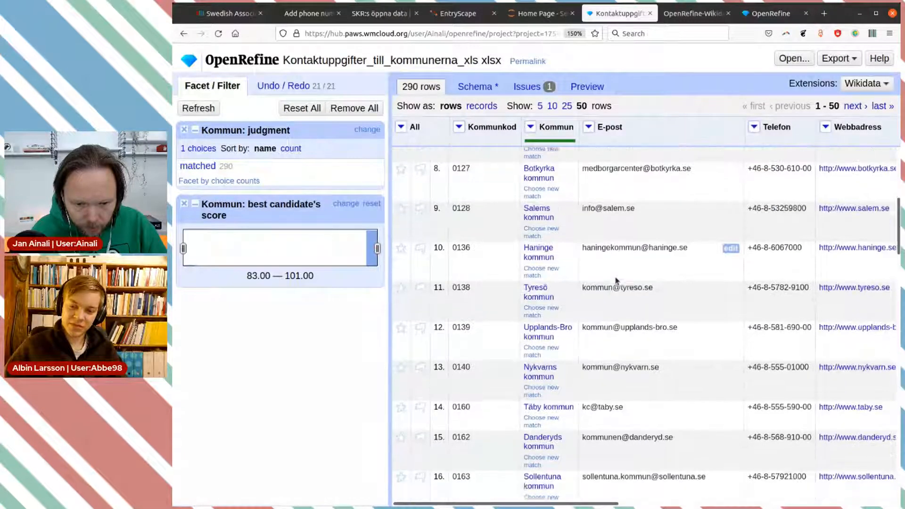
scroll(615, 280, down, 9)
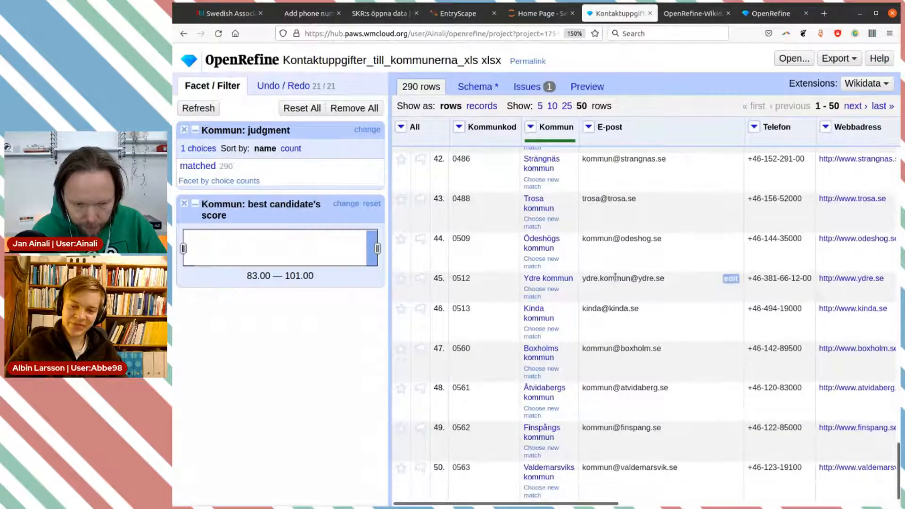
click(854, 107)
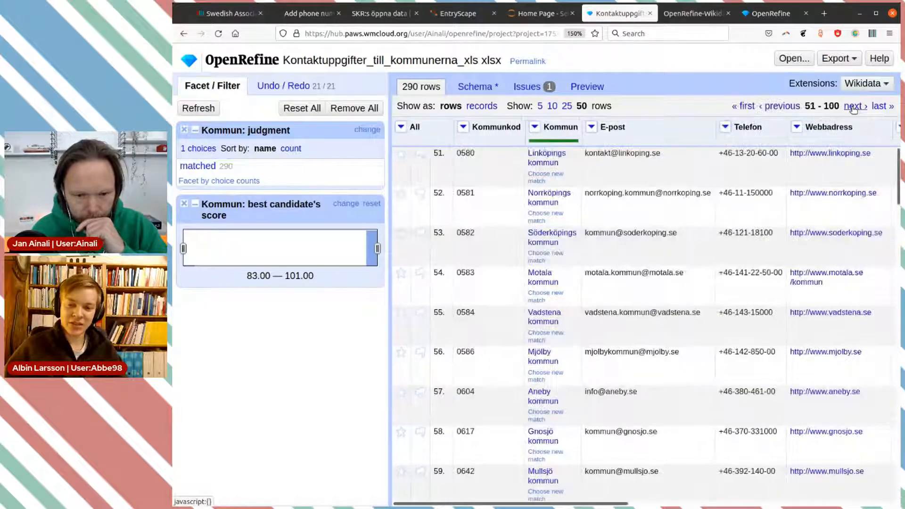
scroll(695, 245, down, 9)
scroll(695, 248, down, 15)
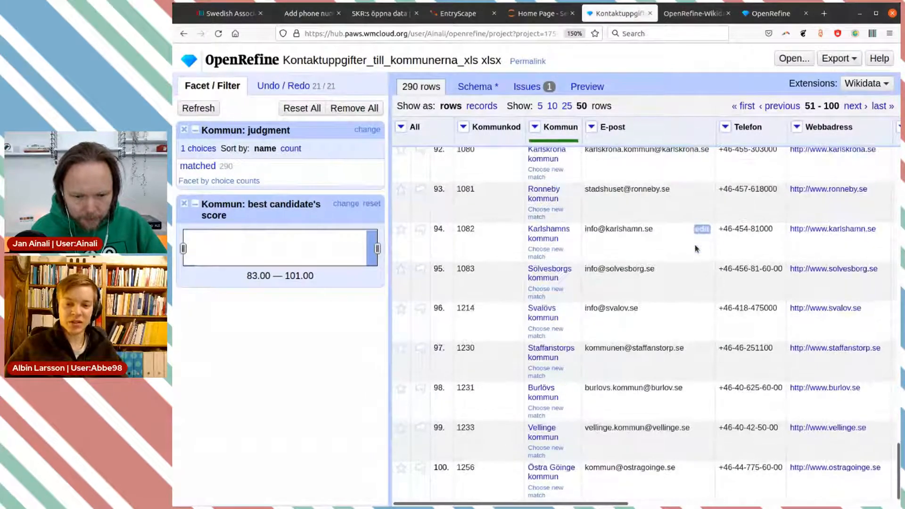
- Sort the rows by the Kommun column as text in z - a order
click(536, 127)
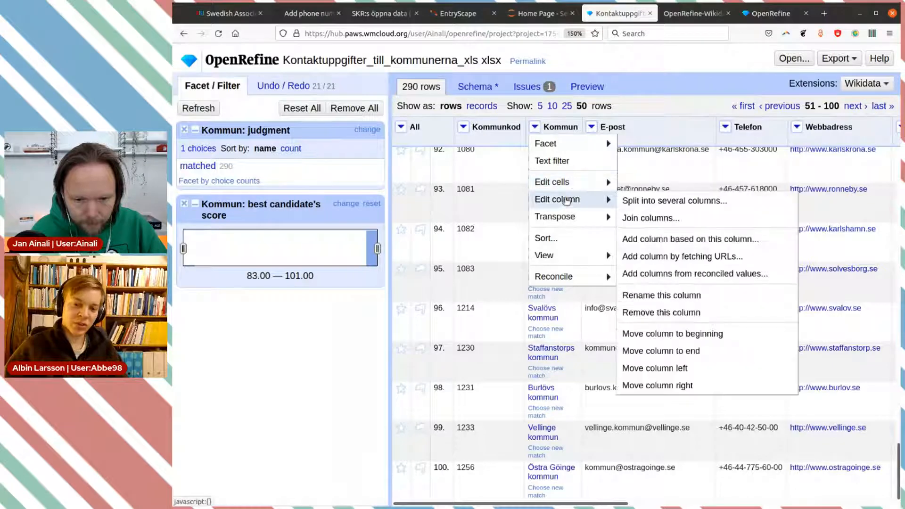
click(644, 115)
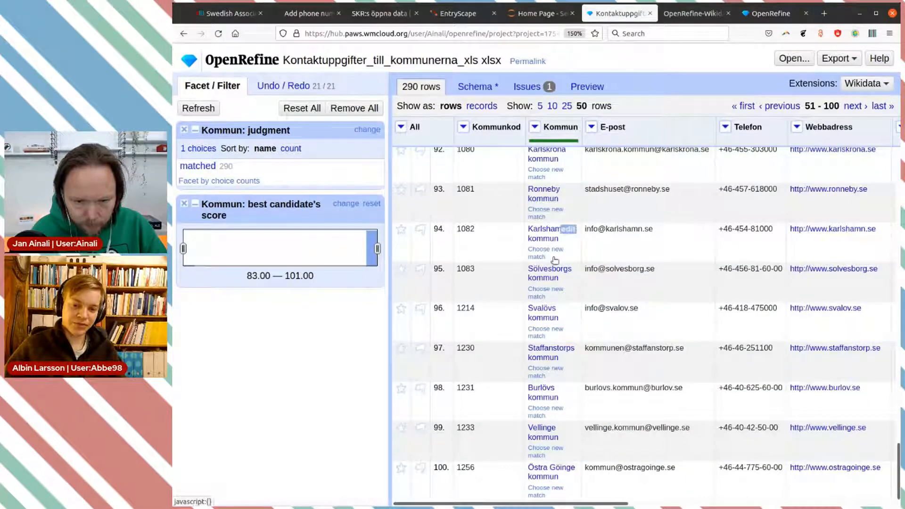
click(535, 126)
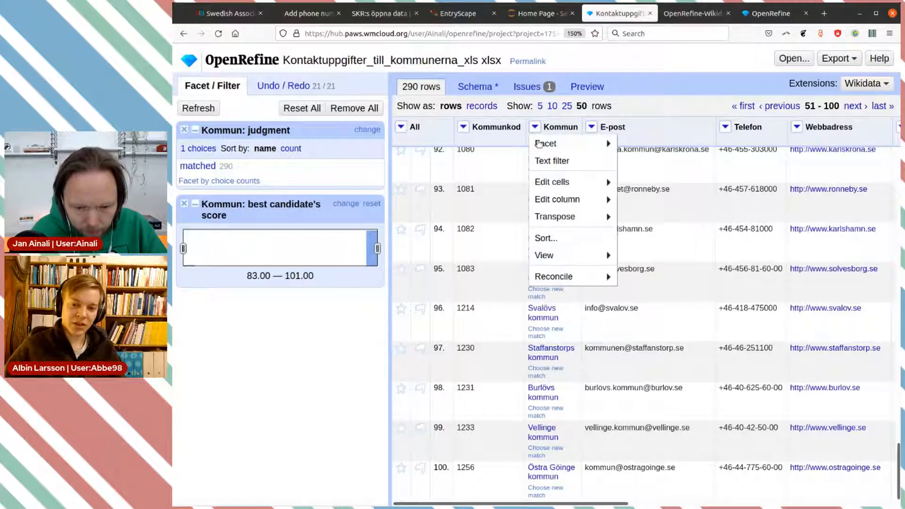
click(545, 238)
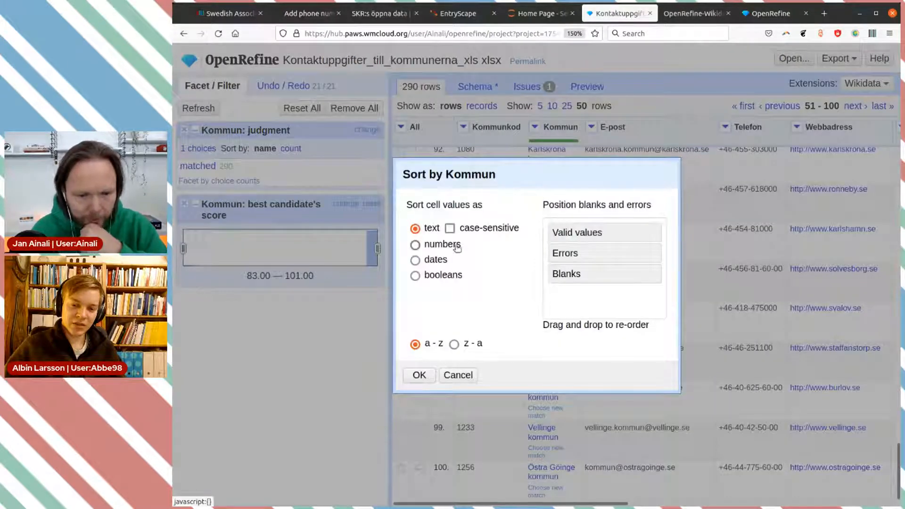
click(454, 344)
click(419, 374)
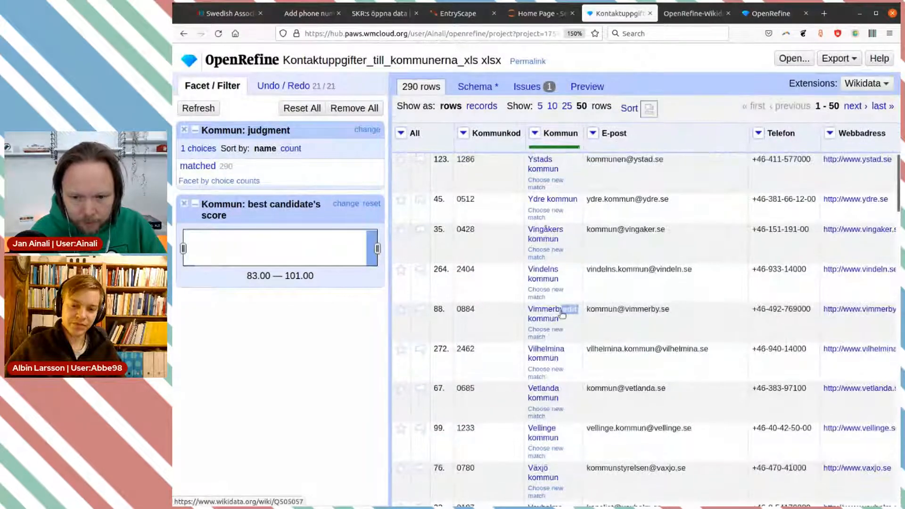
- Remove the extra hyphen from Umeå kommun's phone number in the Telefon column and apply the cell edit
scroll(575, 235, down, 10)
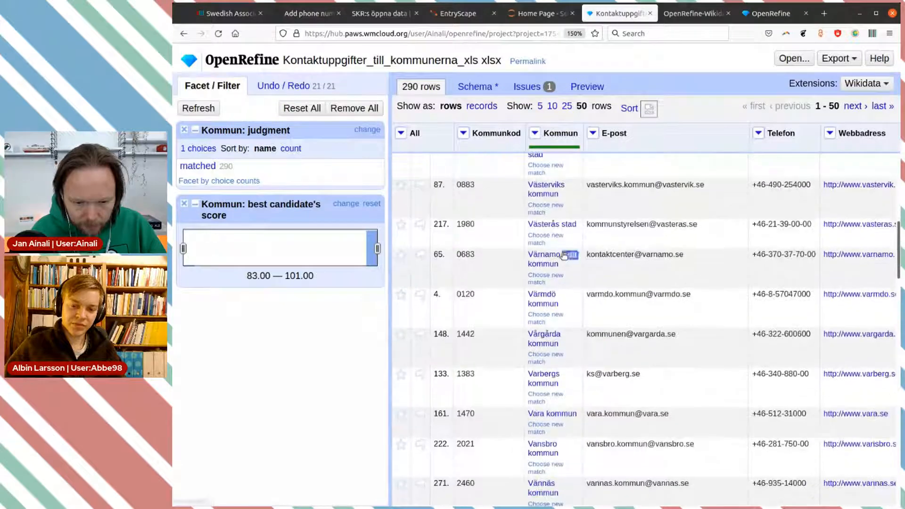
scroll(563, 256, down, 10)
mouse_move(544, 335)
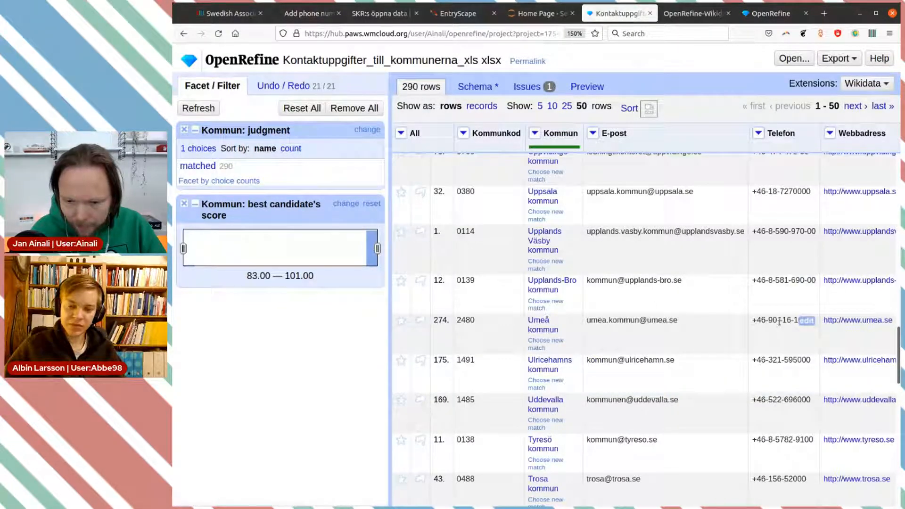
click(806, 321)
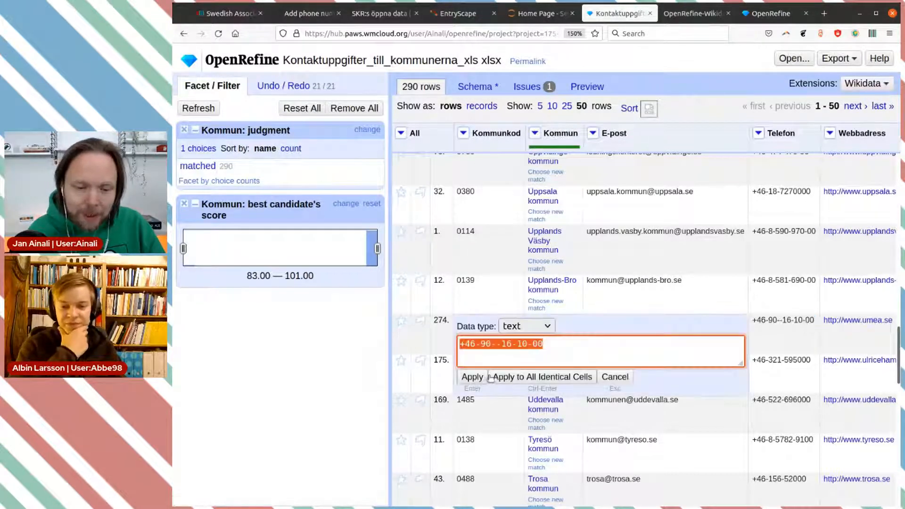
click(499, 344)
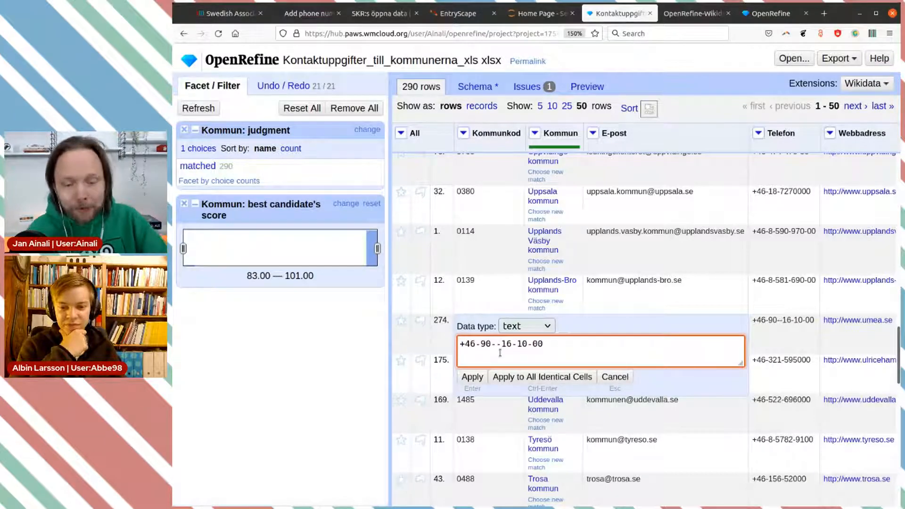
key(BackSpace)
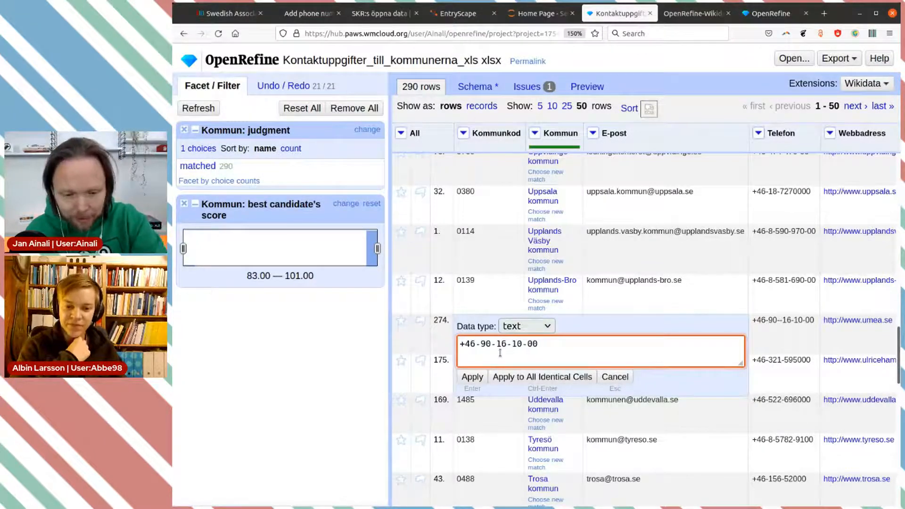
click(473, 376)
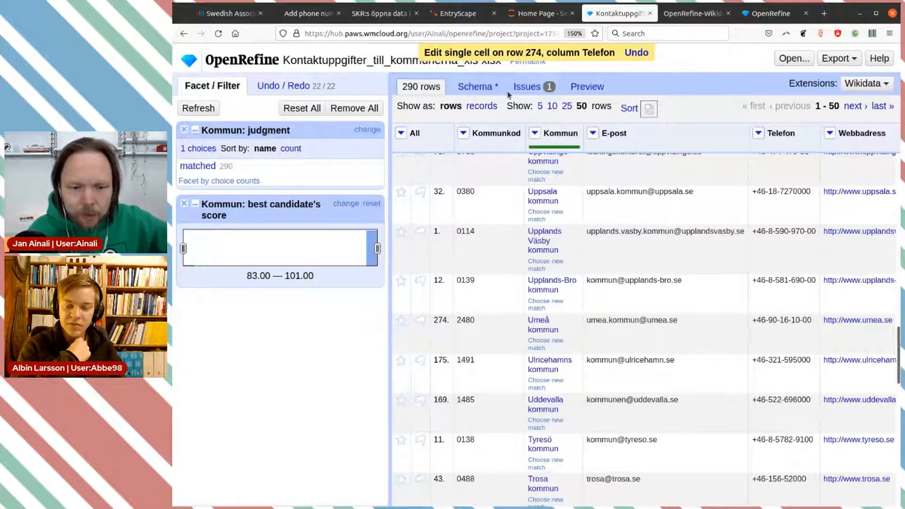
- Recheck the phone number format issue against the schema and Umeå kommun's Telefon value in the rows
click(489, 89)
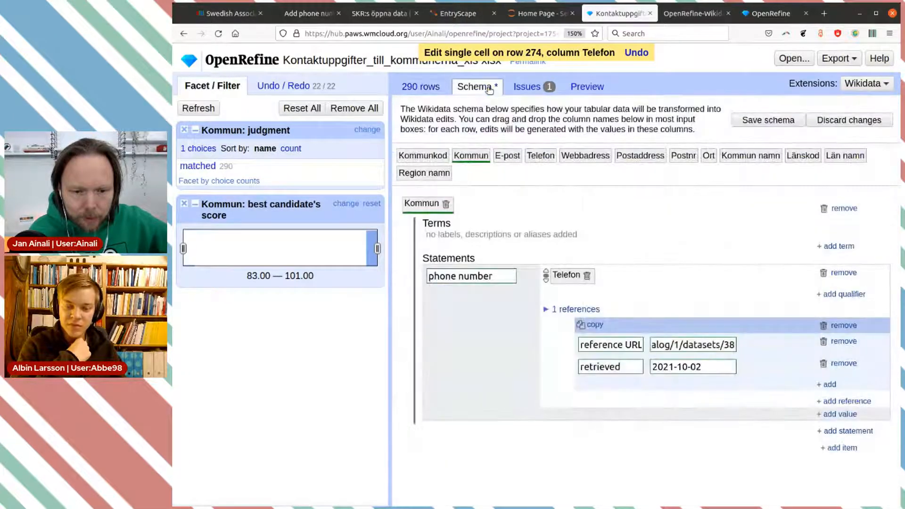
click(531, 89)
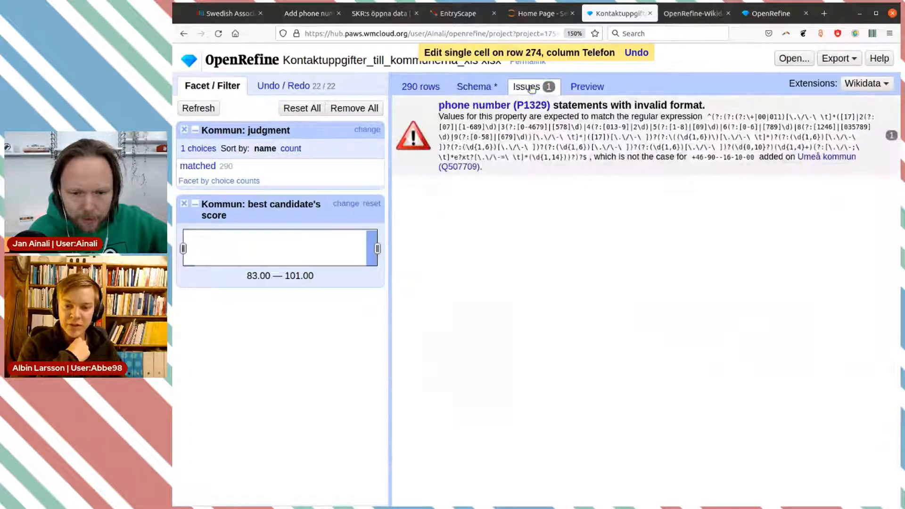
click(490, 88)
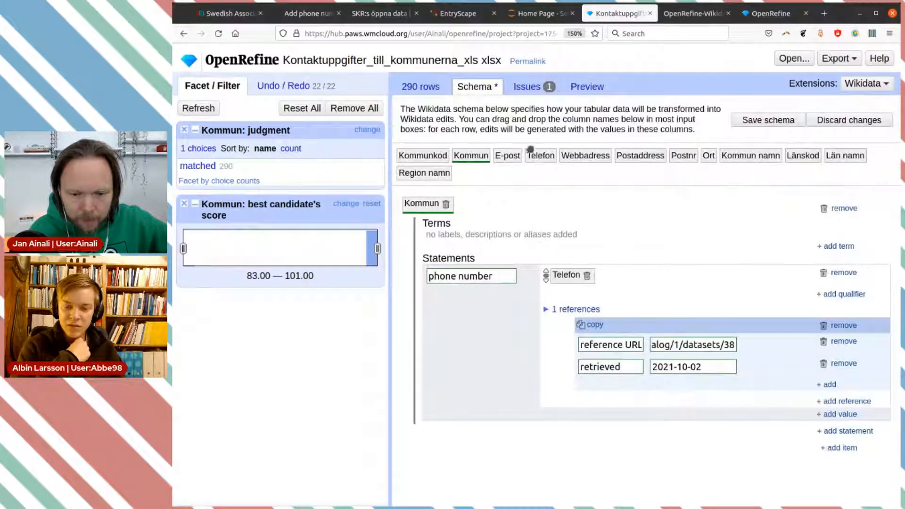
click(537, 91)
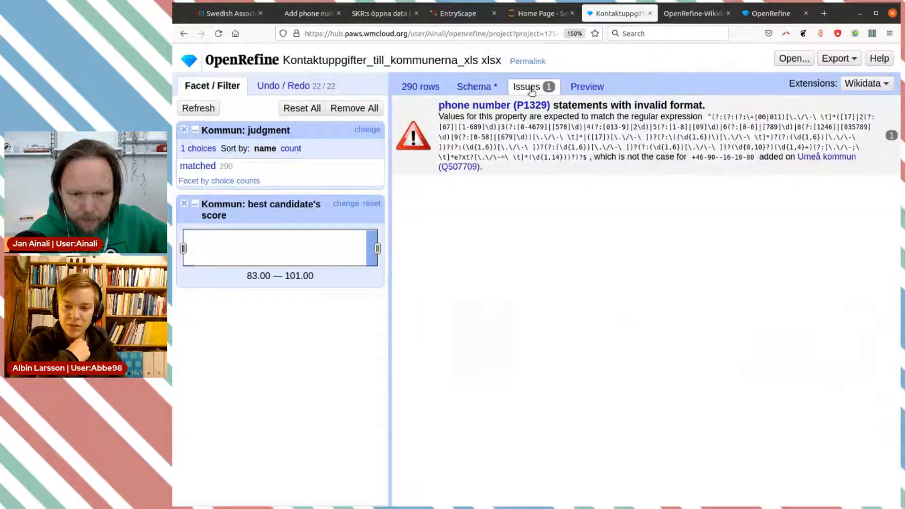
click(423, 88)
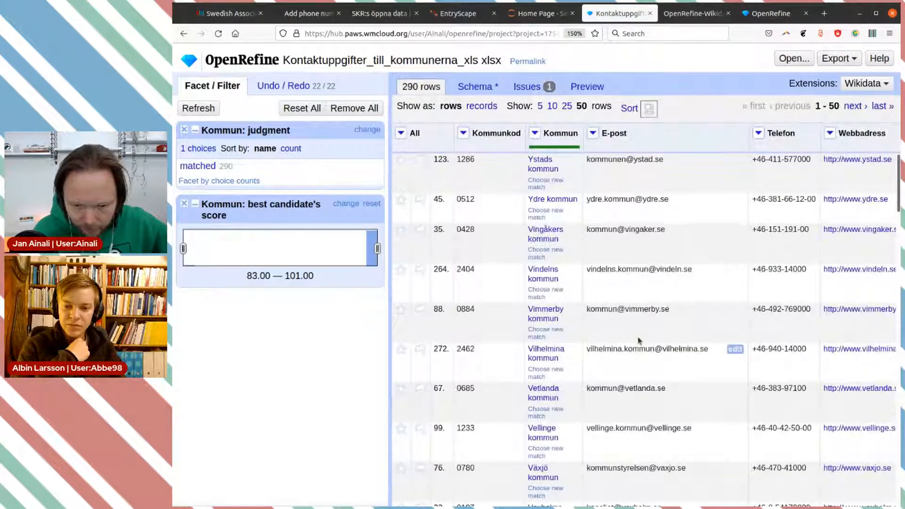
scroll(638, 340, down, 2)
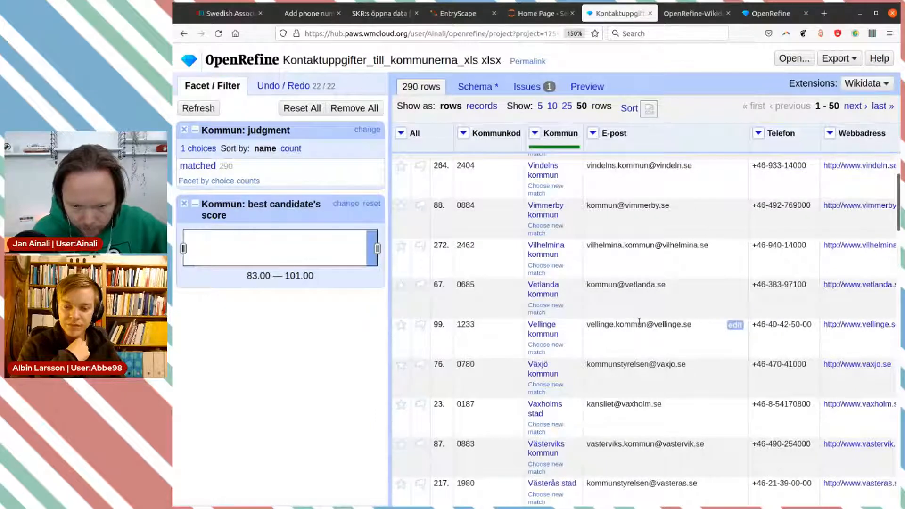
scroll(639, 322, down, 10)
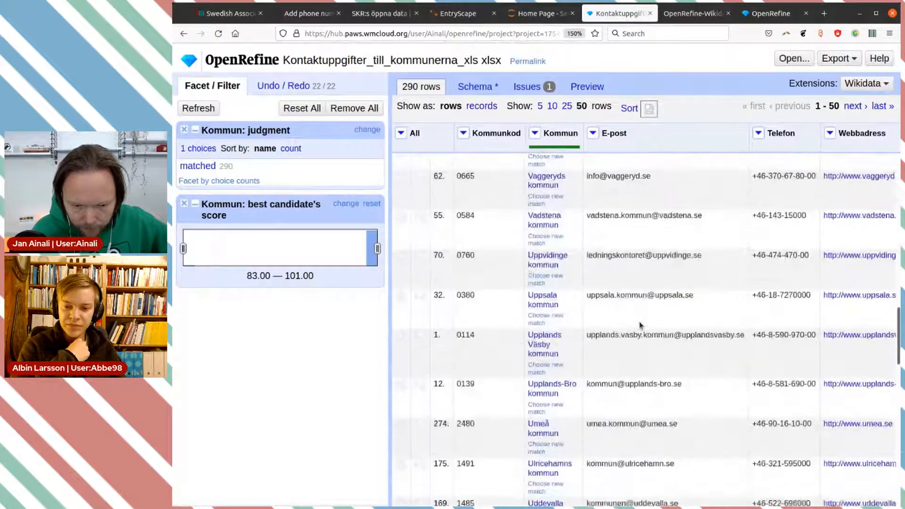
scroll(640, 325, down, 2)
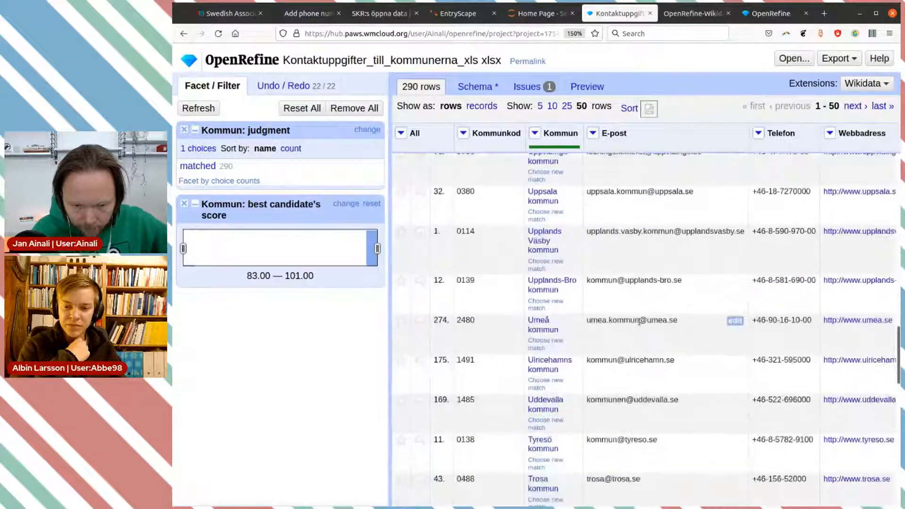
- Save the Wikidata schema and reread the phone number (P1329) format issue
click(480, 90)
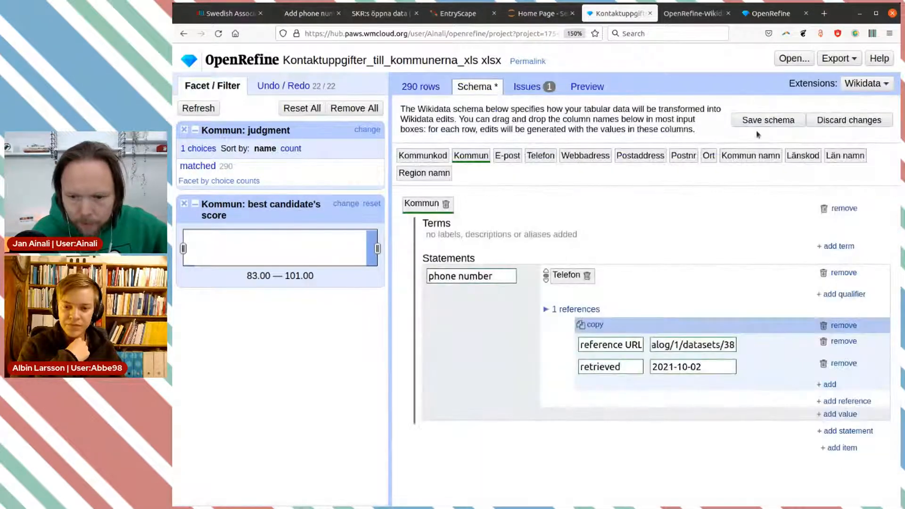
click(763, 121)
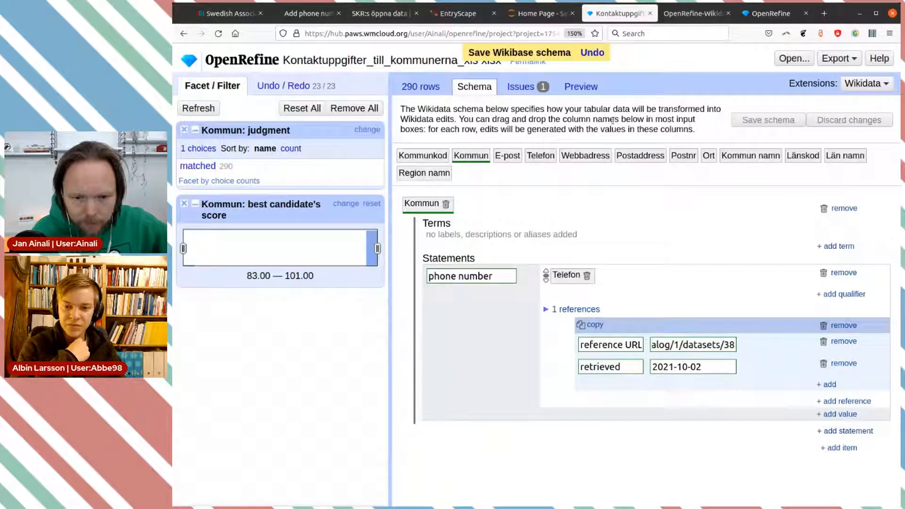
click(519, 91)
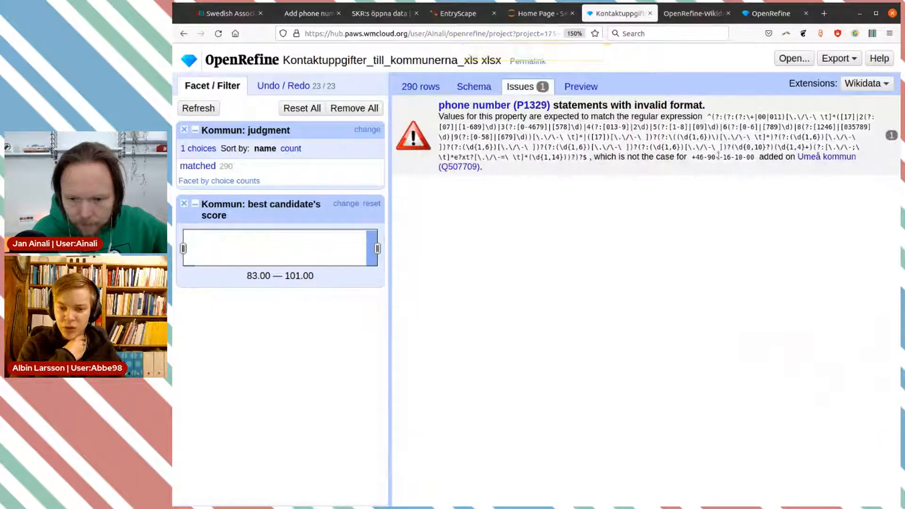
drag(617, 157, 796, 168)
click(709, 198)
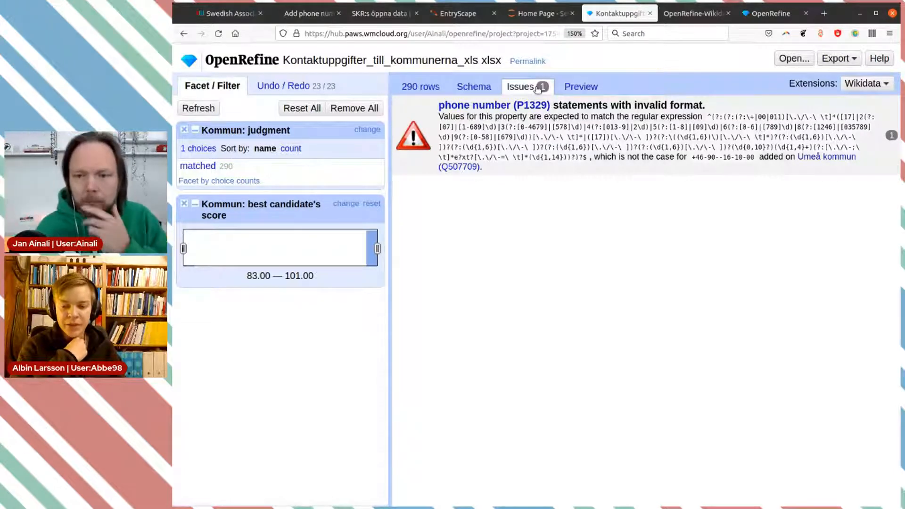
- Export the schema's phone number edits to QuickStatements, repeating the export from the project page
click(479, 88)
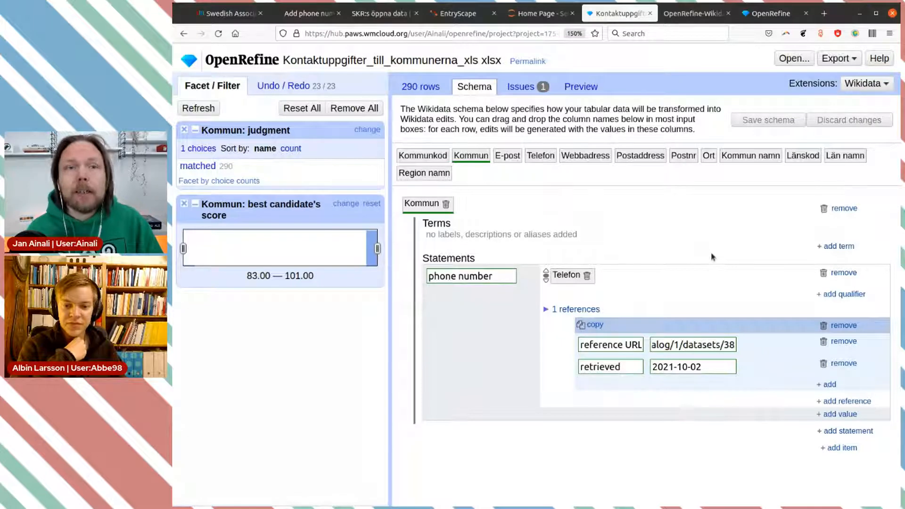
click(851, 89)
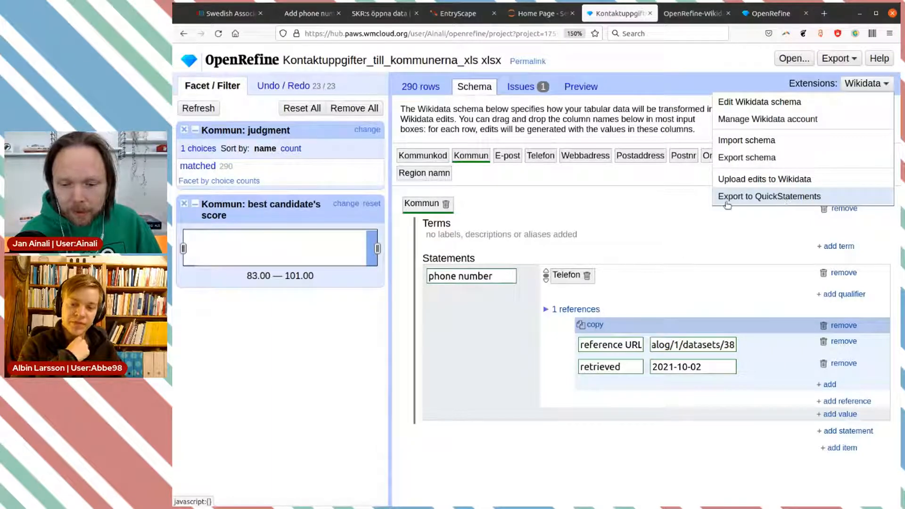
click(773, 197)
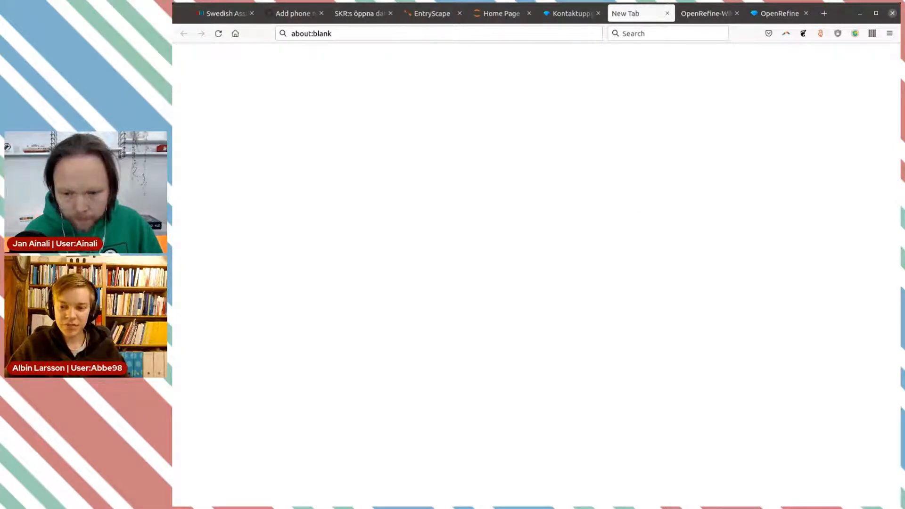
click(565, 20)
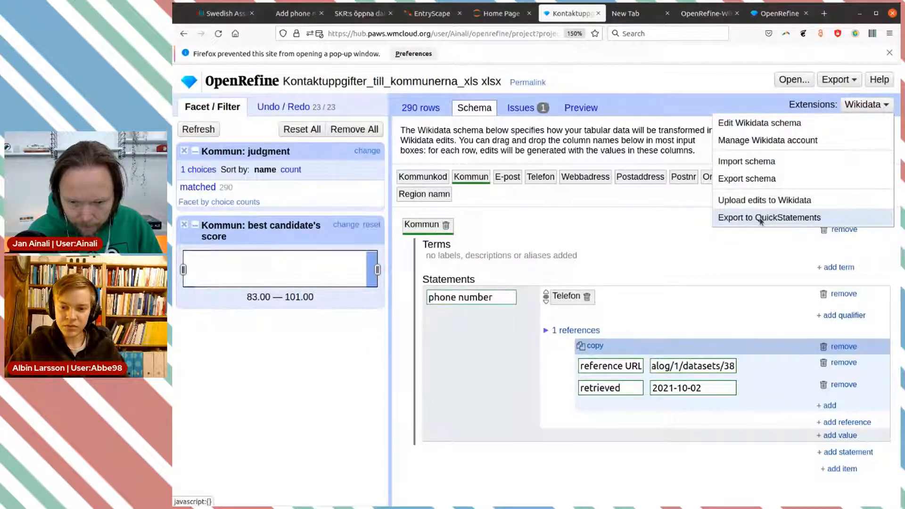
click(760, 219)
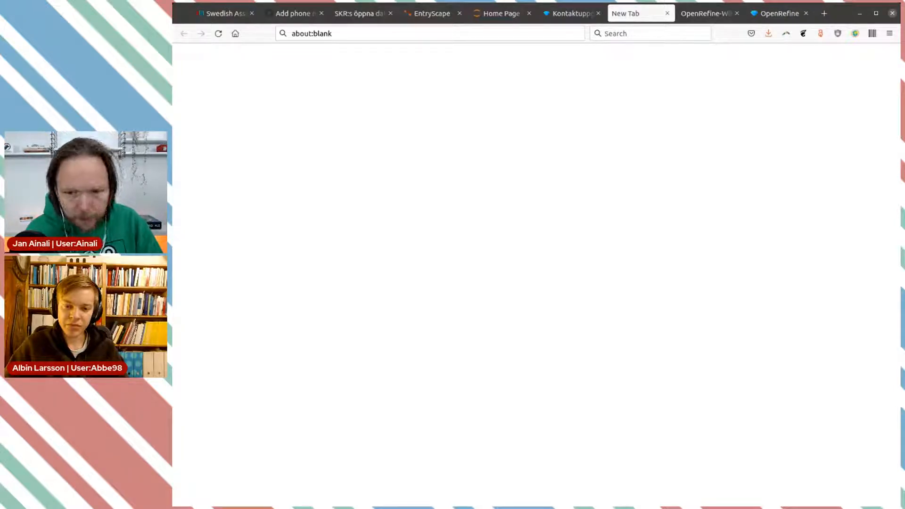
- Open quickstatements.toolforge.org and start a new command batch for Wikidata
click(412, 34)
text(quickstatements.toolforge.org/)
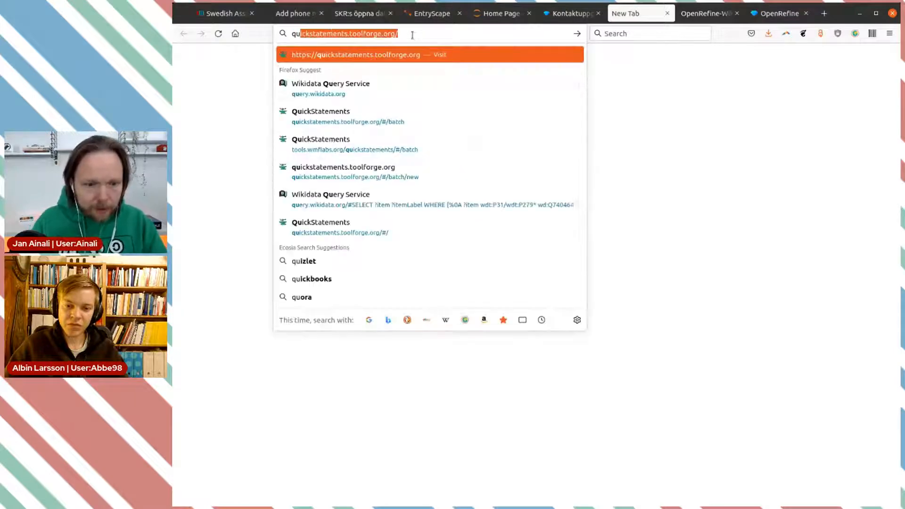
key(Return)
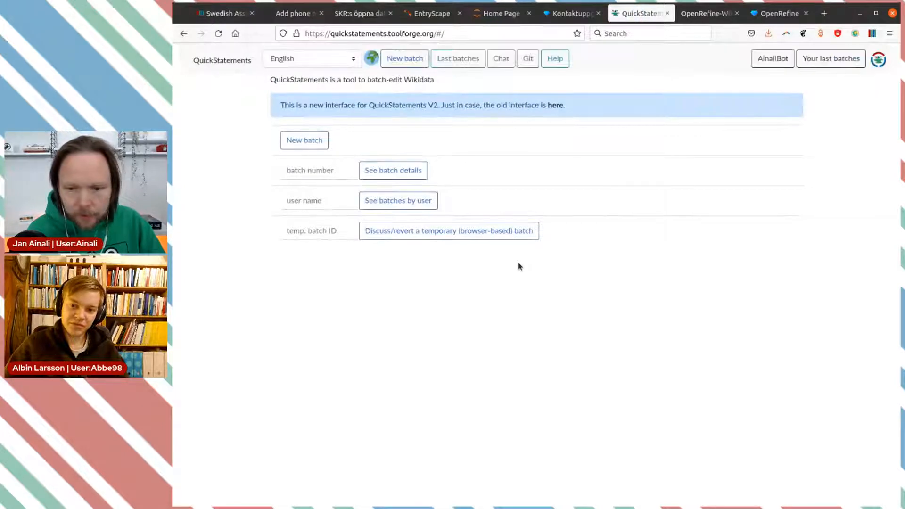
click(305, 140)
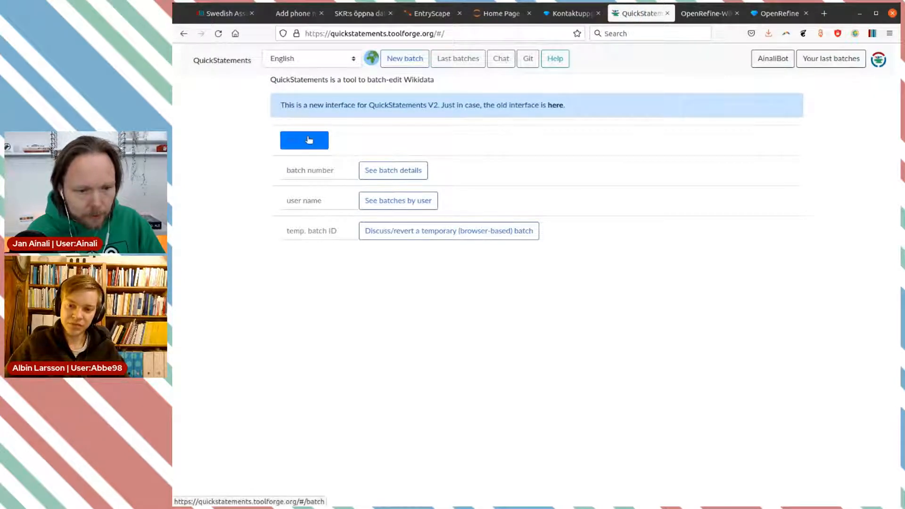
click(309, 145)
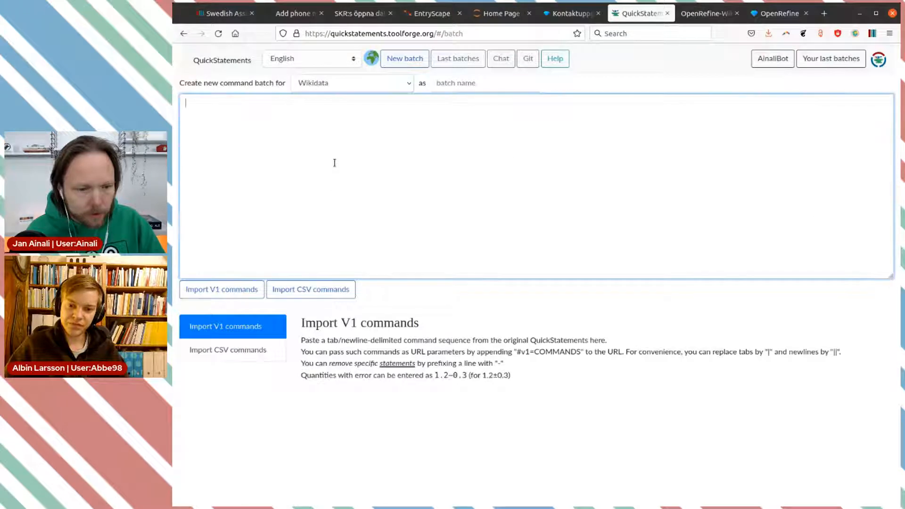
click(334, 162)
text(https://catalog.skl.se/catalog/1/datasets/38)
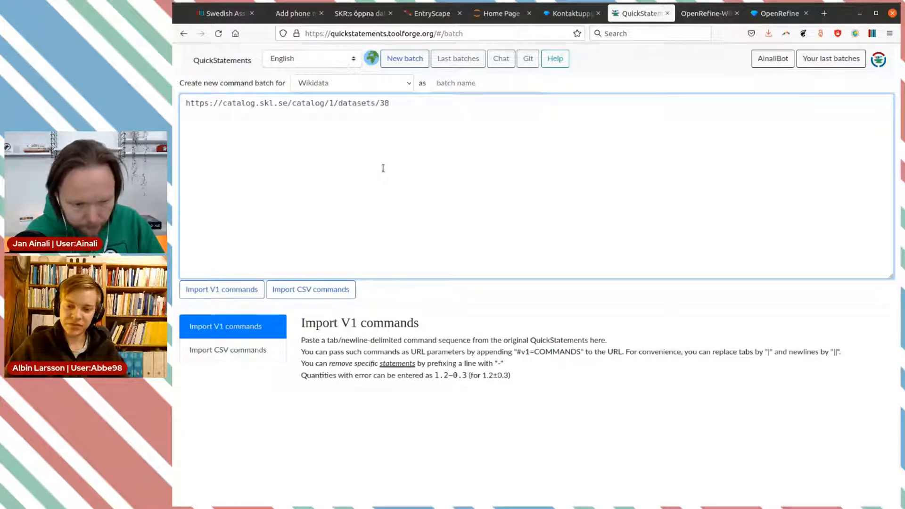
key(ctrl+z)
- Paste the exported P1329 phone number statements with their references into the new QuickStatements batch
key(alt+Tab)
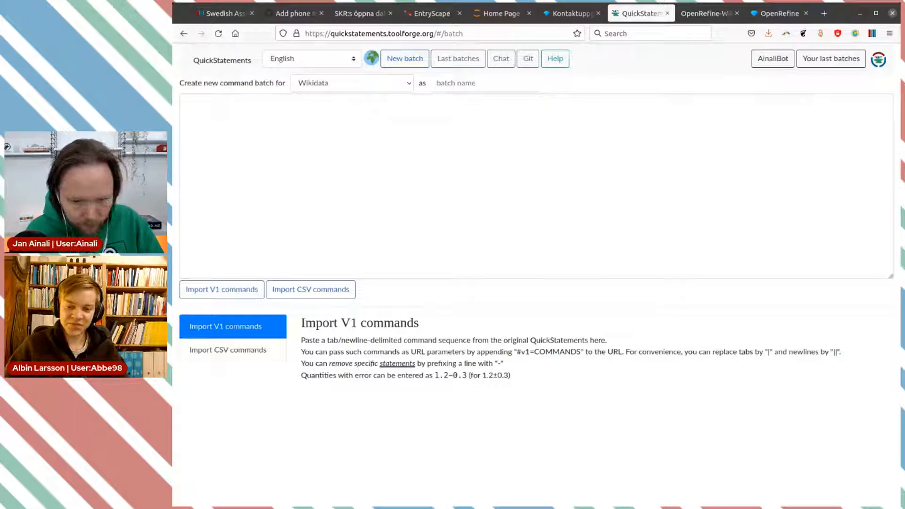
click(855, 212)
key(ctrl+v)
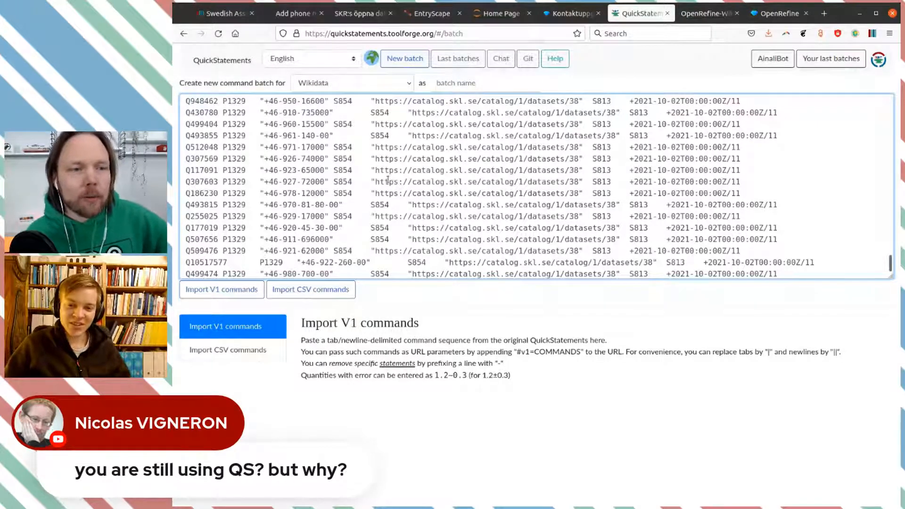
click(778, 273)
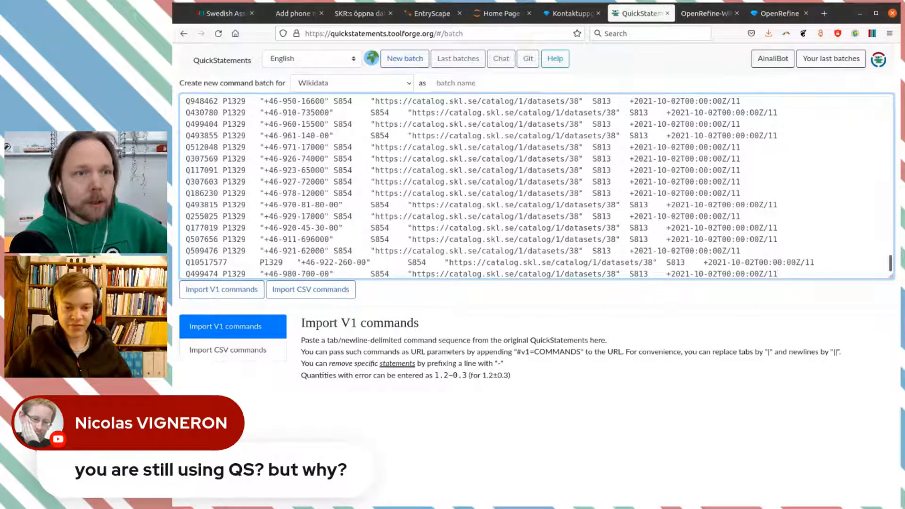
- Import the pasted statements as V1 commands and run the phone number batch
drag(370, 112, 187, 112)
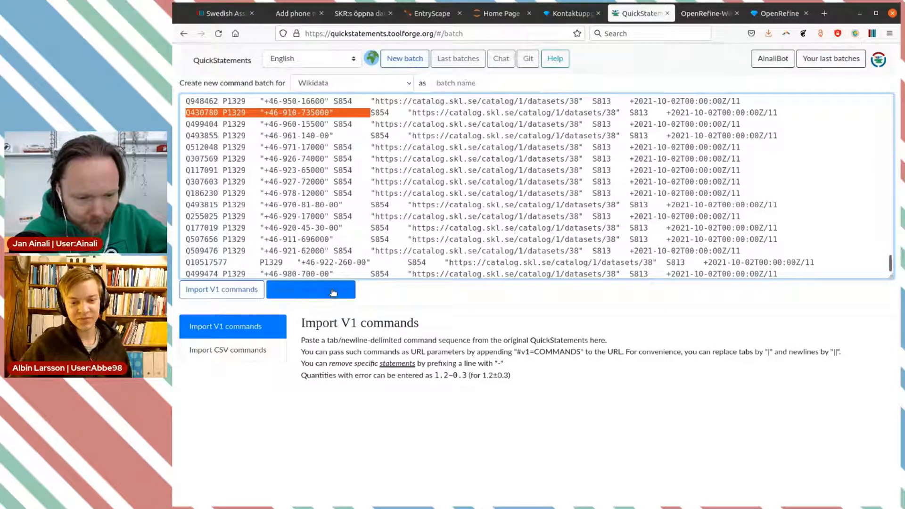
click(230, 295)
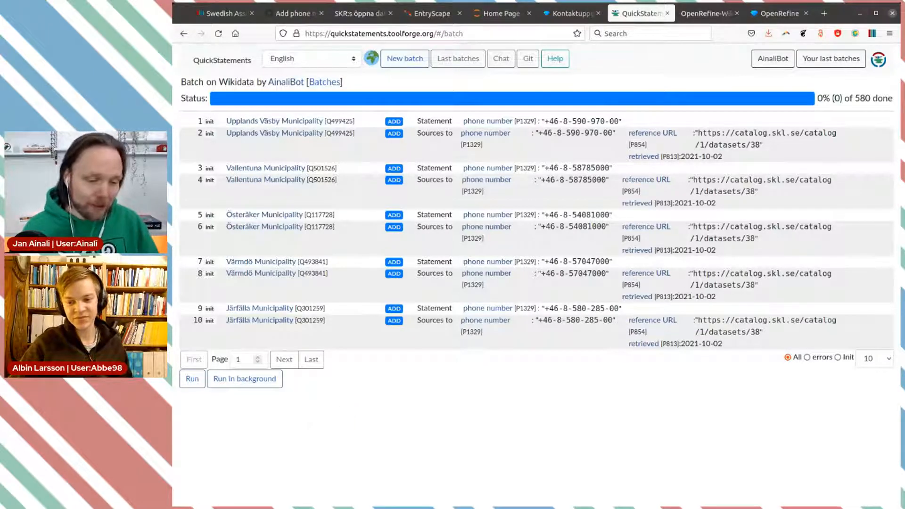
click(192, 379)
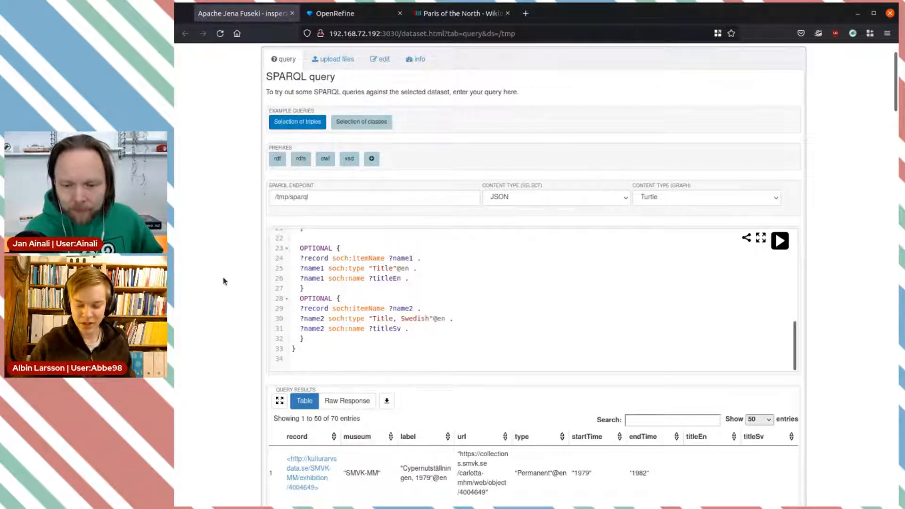
- Examine the SPARQL query on the /tmp dataset in Apache Jena Fuseki and its table of exhibition results
key(ctrl+plus)
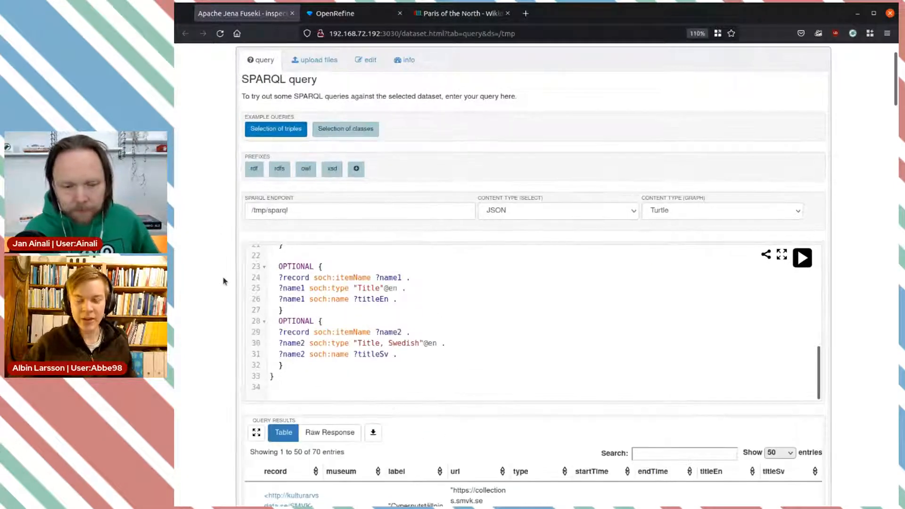
scroll(224, 280, up, 3)
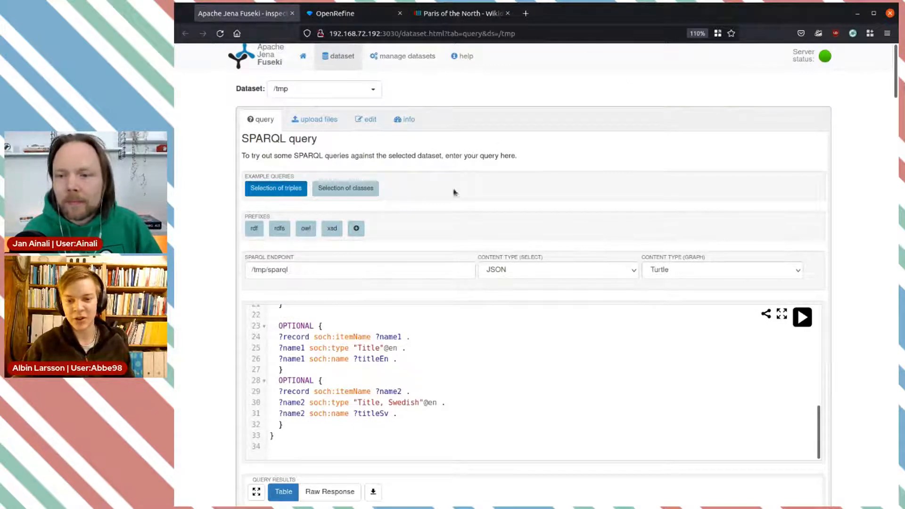
scroll(865, 352, down, 3)
scroll(864, 352, down, 6)
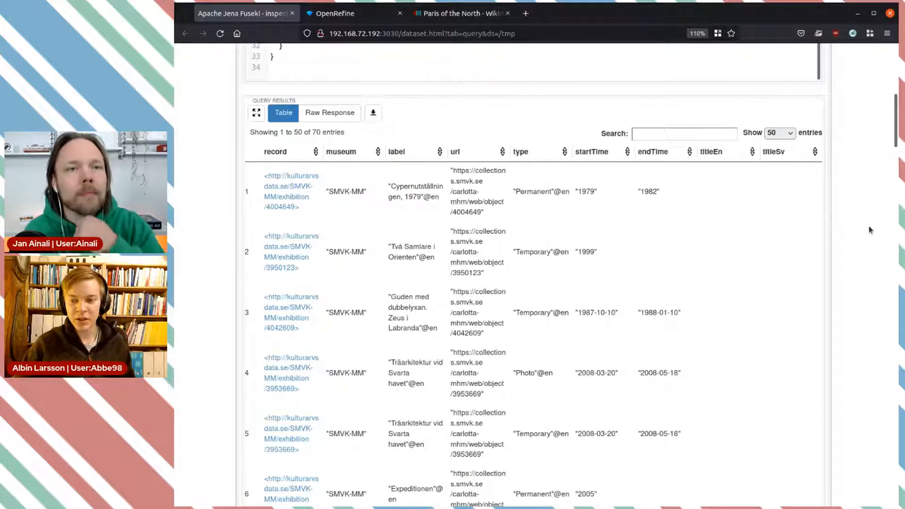
scroll(869, 229, up, 6)
scroll(870, 229, down, 4)
click(801, 67)
scroll(880, 265, down, 3)
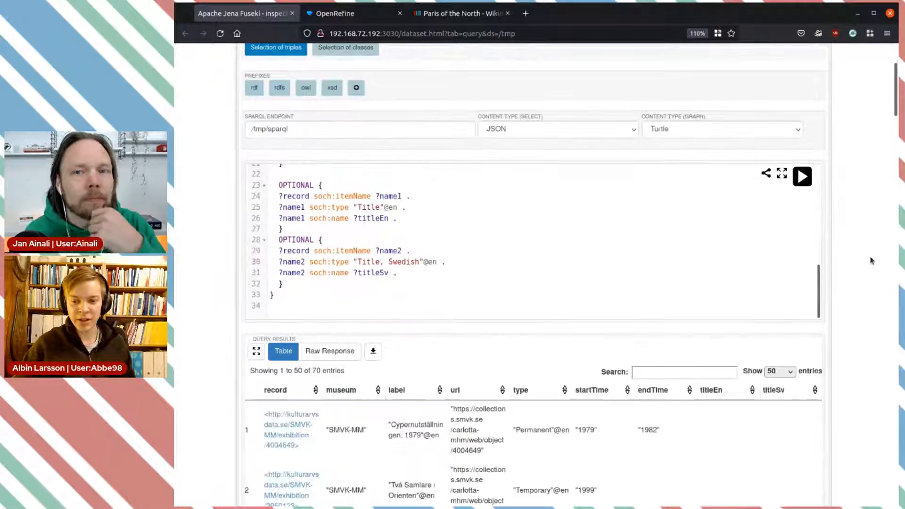
- Review the record and museum variables in the query's SELECT line against the results table
scroll(820, 292, up, 5)
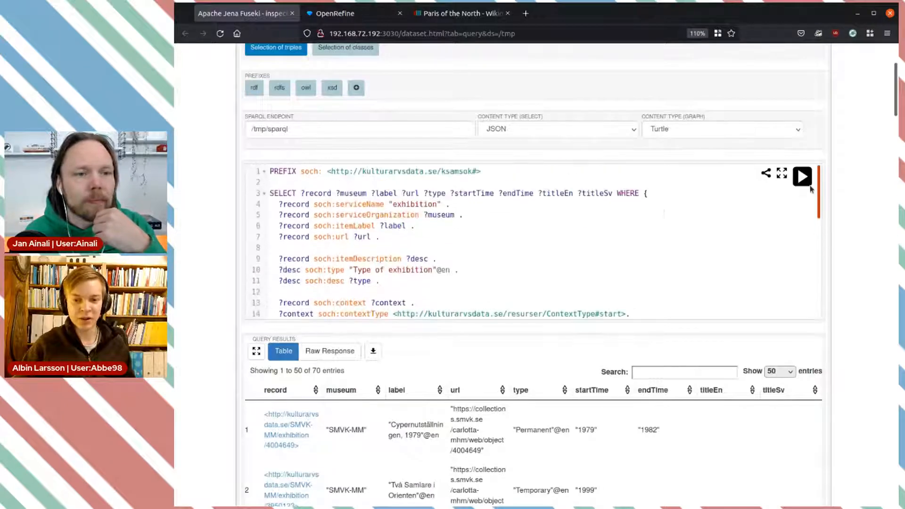
double_click(316, 193)
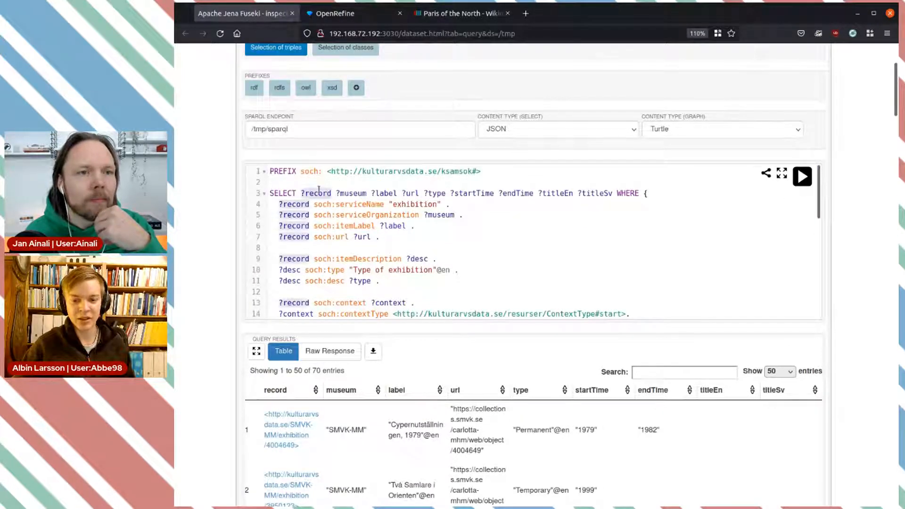
double_click(366, 193)
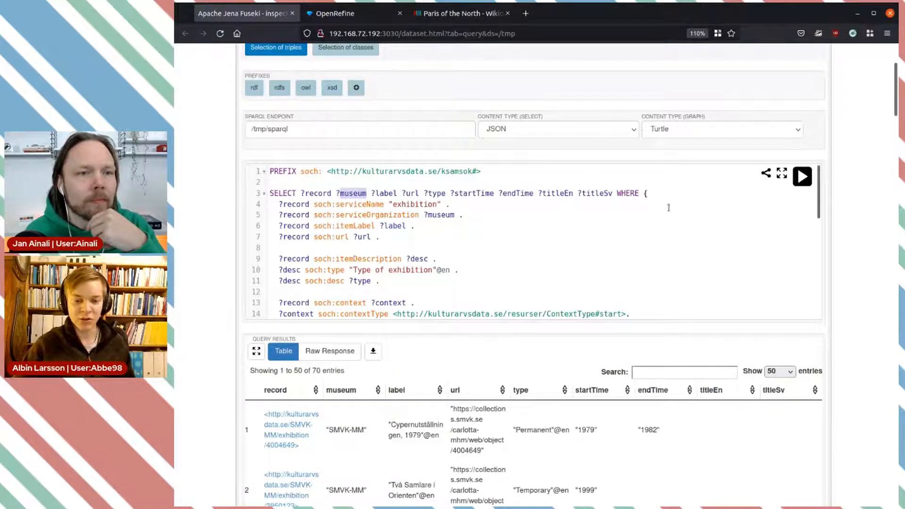
scroll(850, 209, down, 5)
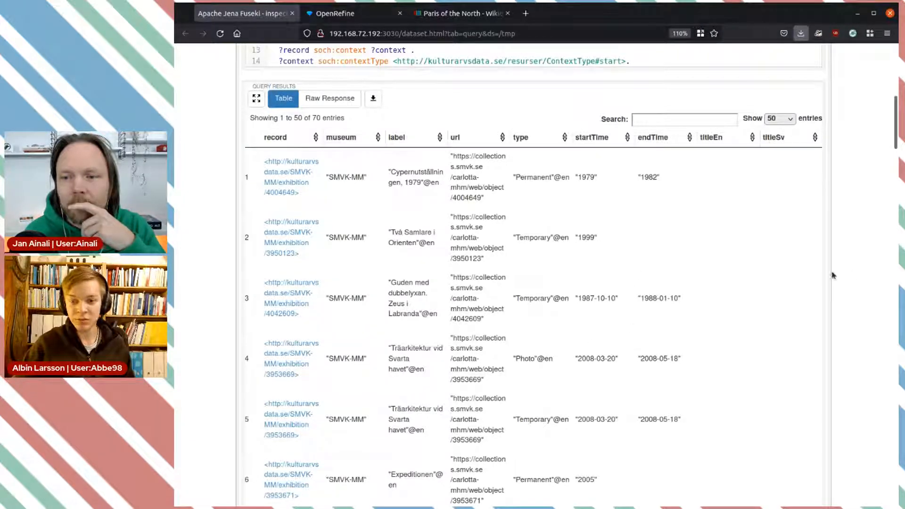
- Switch to OpenRefine and load queryResults(4).csv from the computer for a new project
click(347, 13)
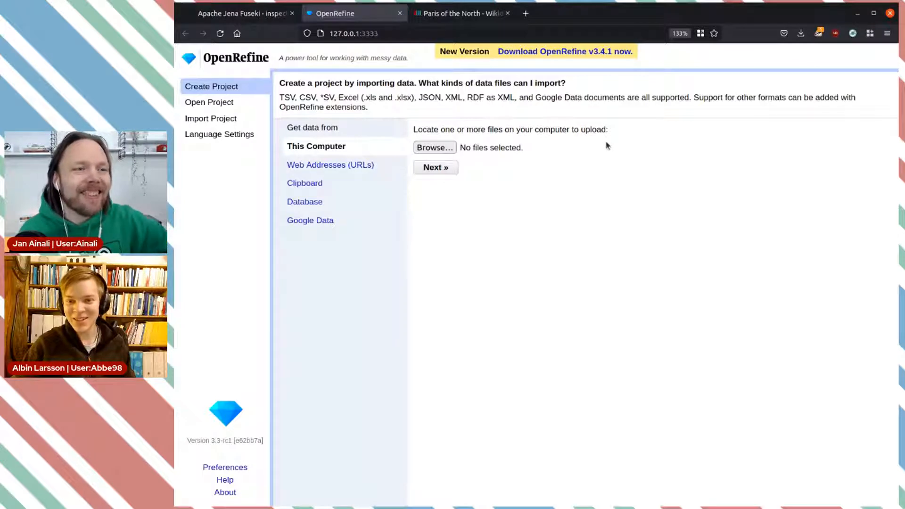
click(444, 147)
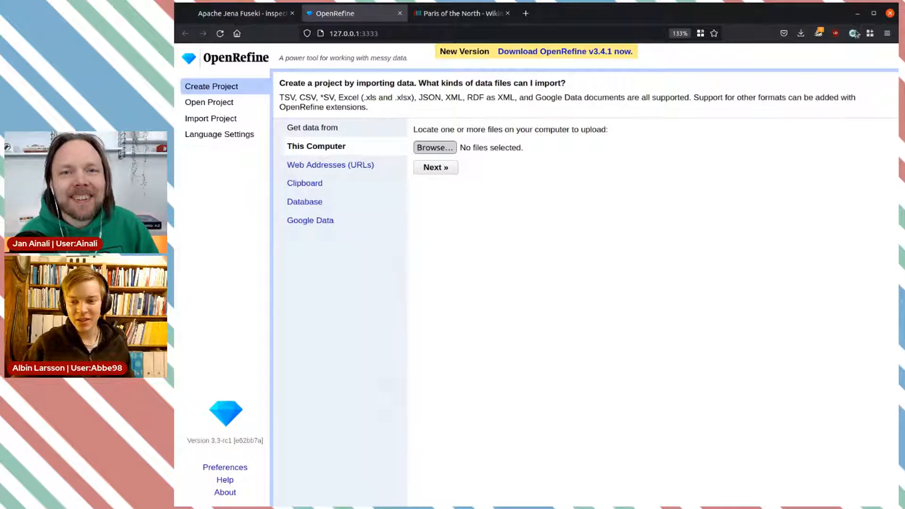
click(820, 36)
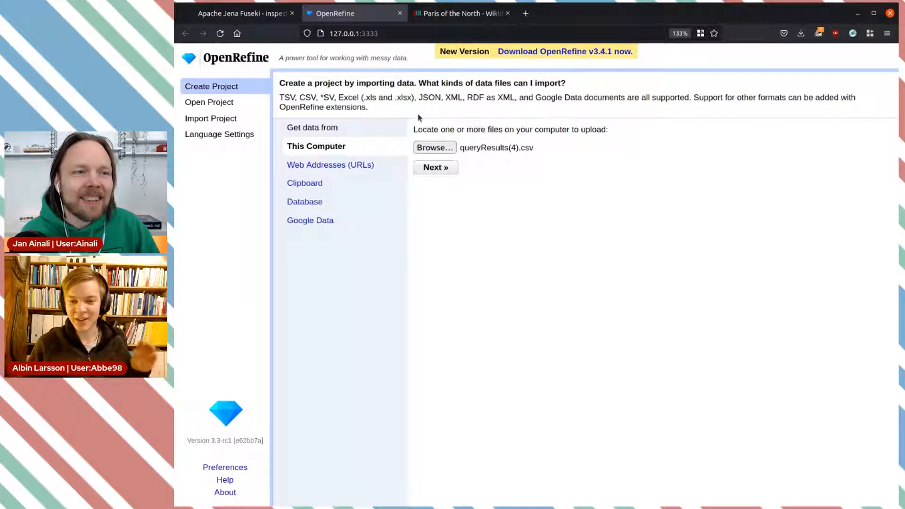
click(446, 172)
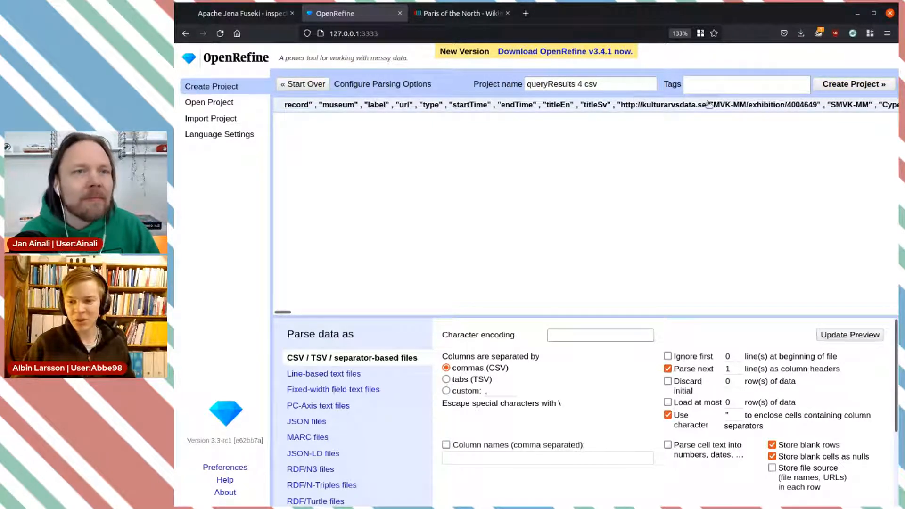
- Set a custom comma separator for the CSV columns so the preview splits them
click(485, 392)
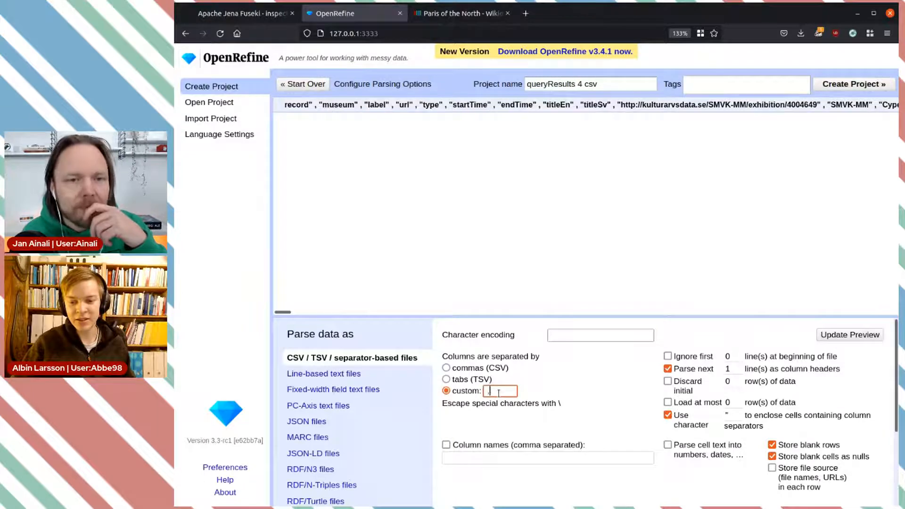
click(571, 373)
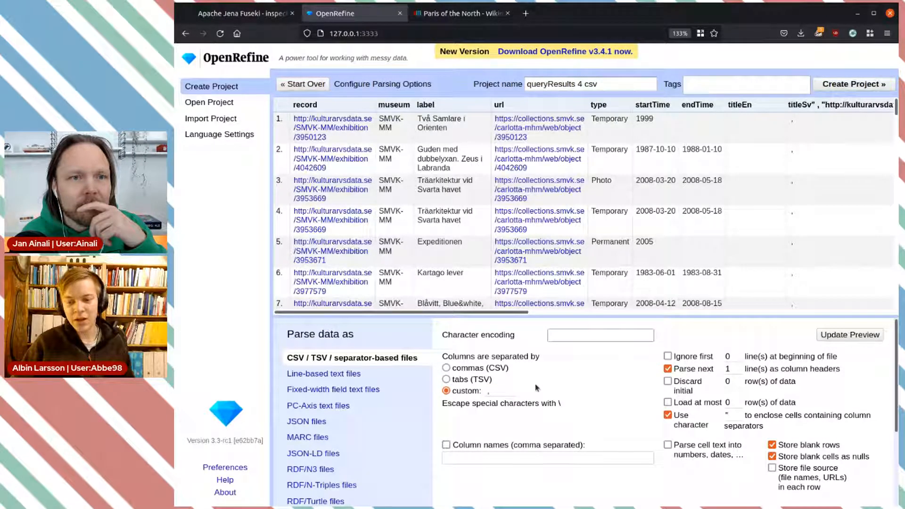
click(494, 391)
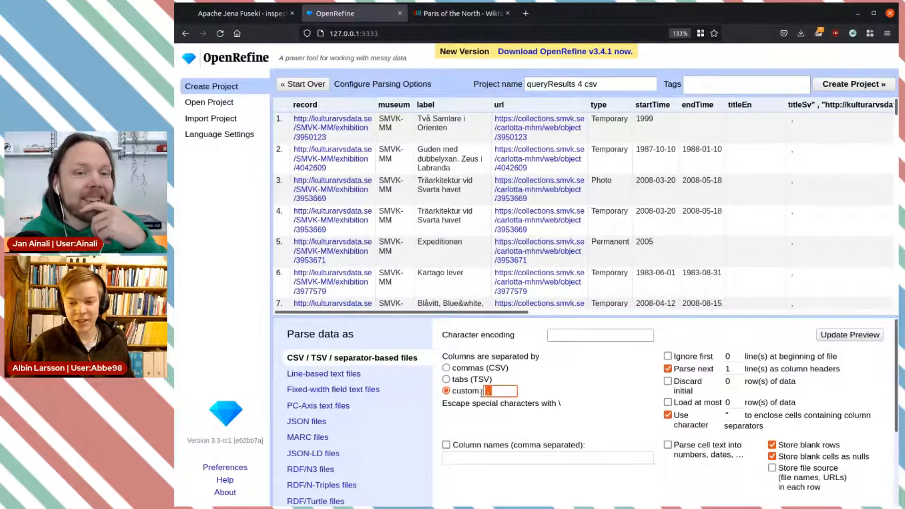
click(550, 385)
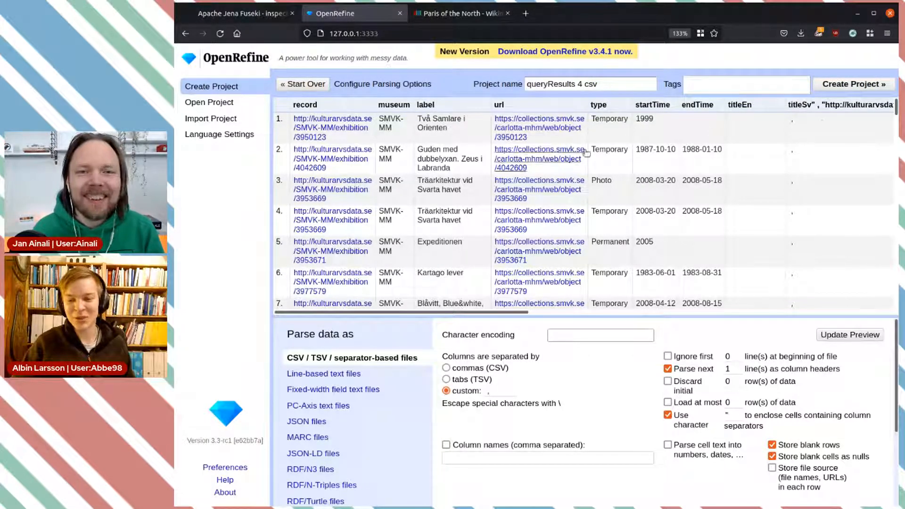
- Replace the project name with SMVK-MM, copied from the museum column
drag(584, 84, 625, 82)
click(506, 85)
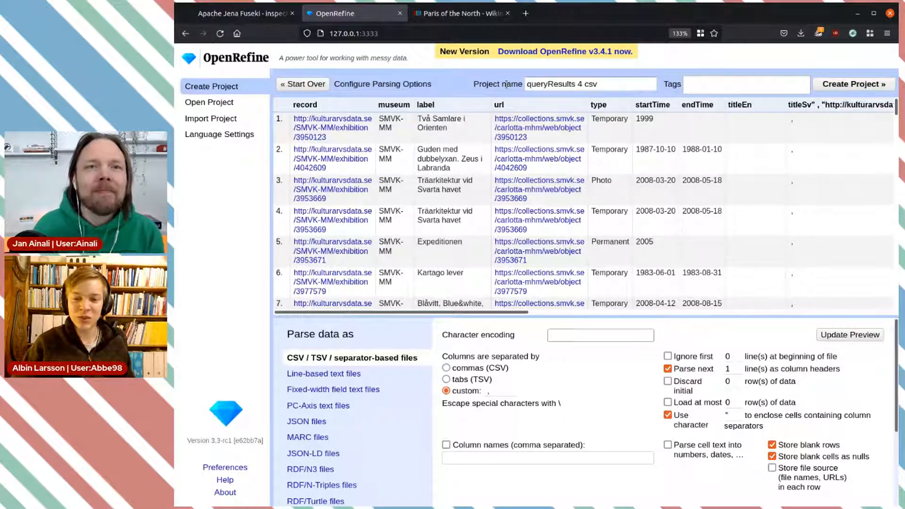
click(511, 85)
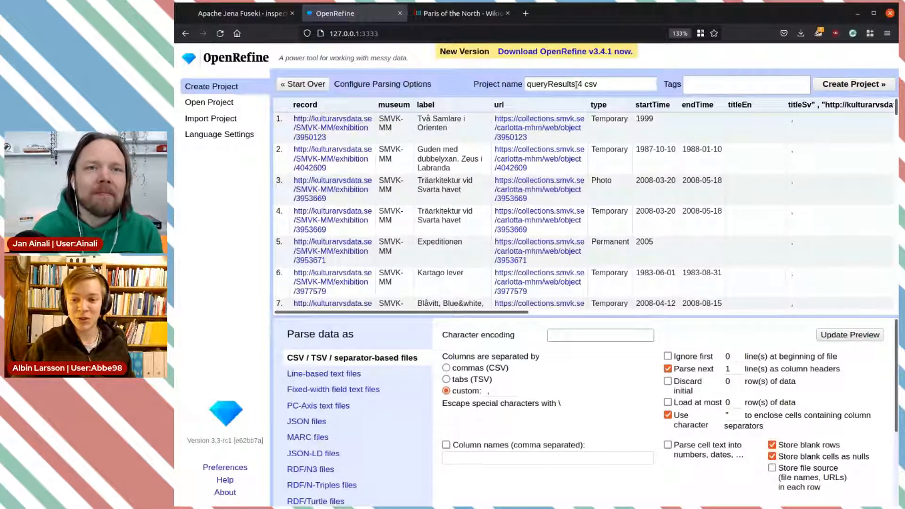
double_click(547, 85)
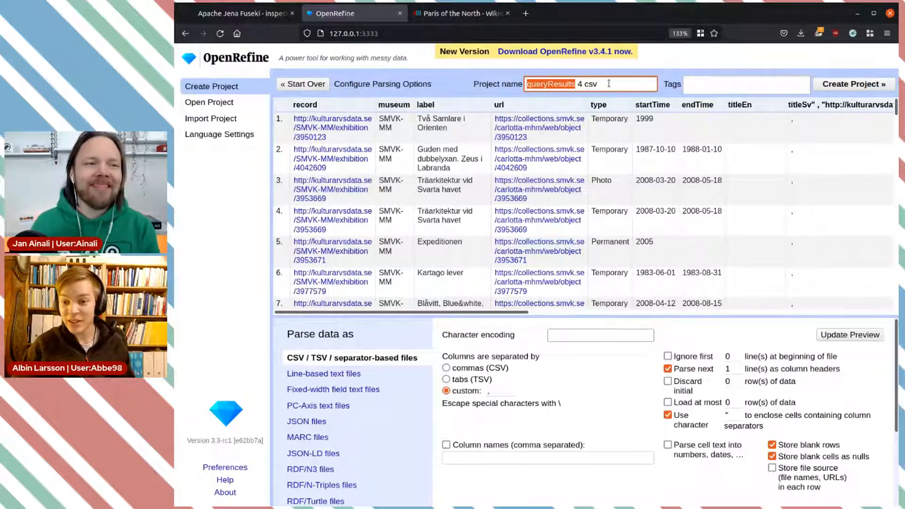
drag(393, 131, 381, 122)
key(ctrl+c)
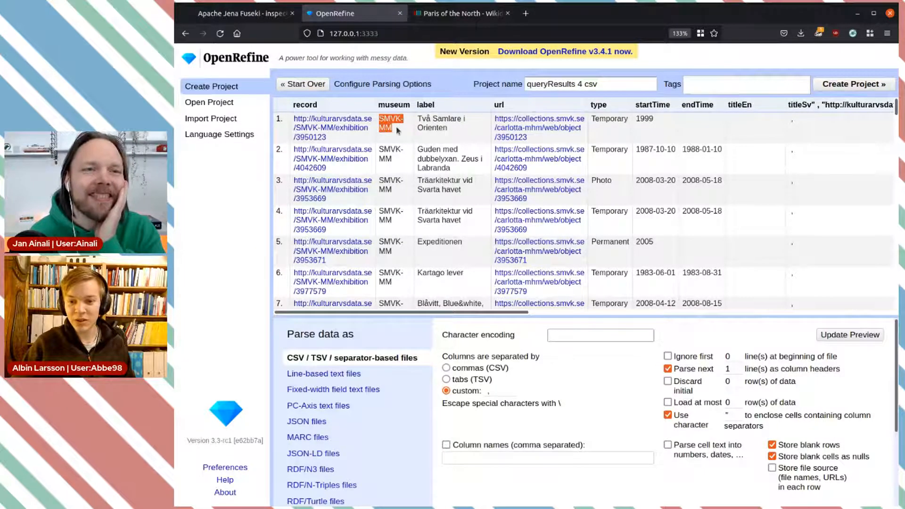
triple_click(560, 85)
key(ctrl+v)
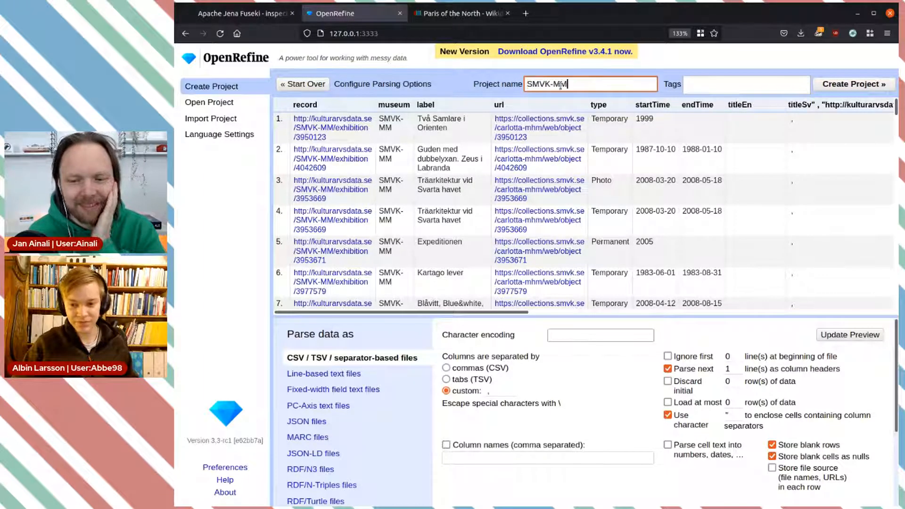
- Extend the project name to "SMVK-MM exhibition" using the word from the record URL, and create the project
drag(374, 132, 339, 130)
key(ctrl+c)
click(579, 84)
key(ctrl+v)
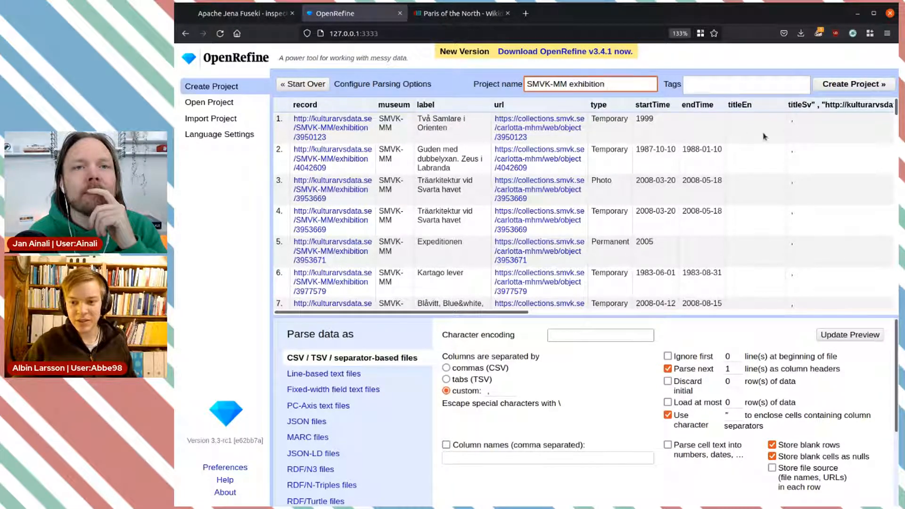
click(734, 72)
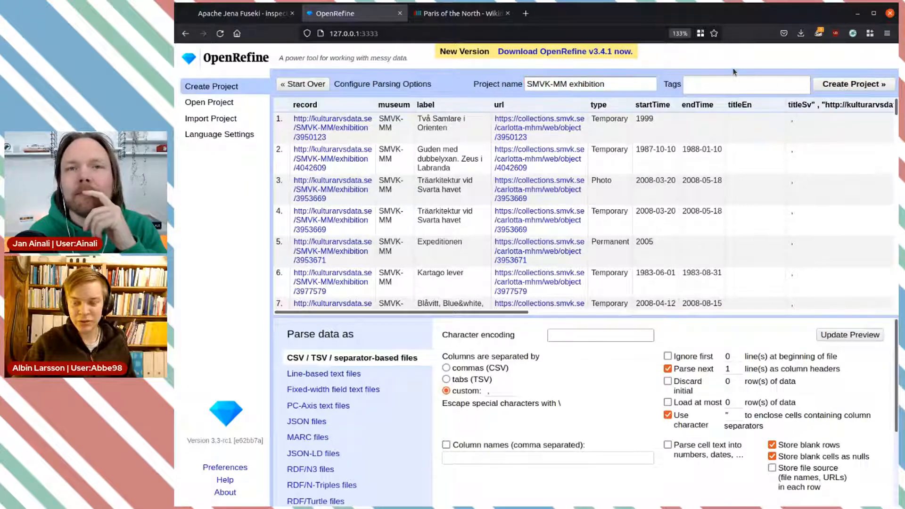
click(844, 87)
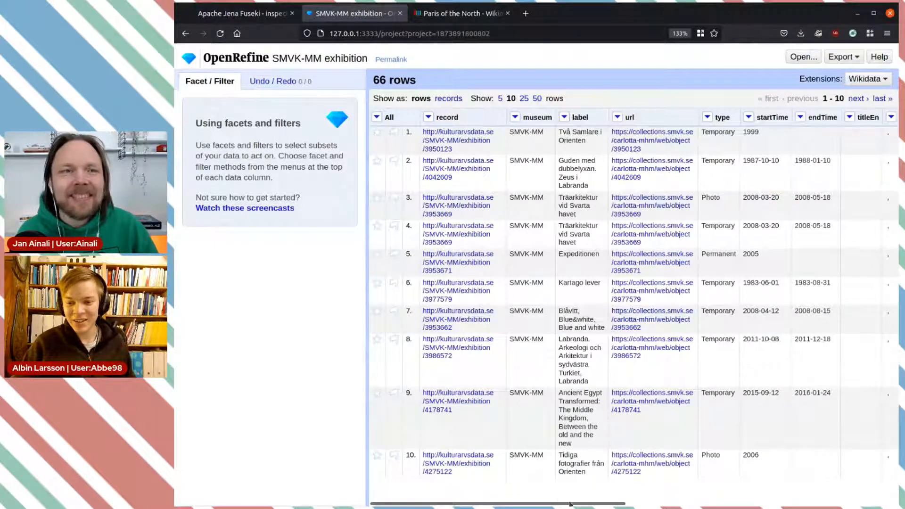
- Examine the imported columns beyond endTime, checking the cell contents of the titleEn and titleSv columns
drag(572, 503, 705, 500)
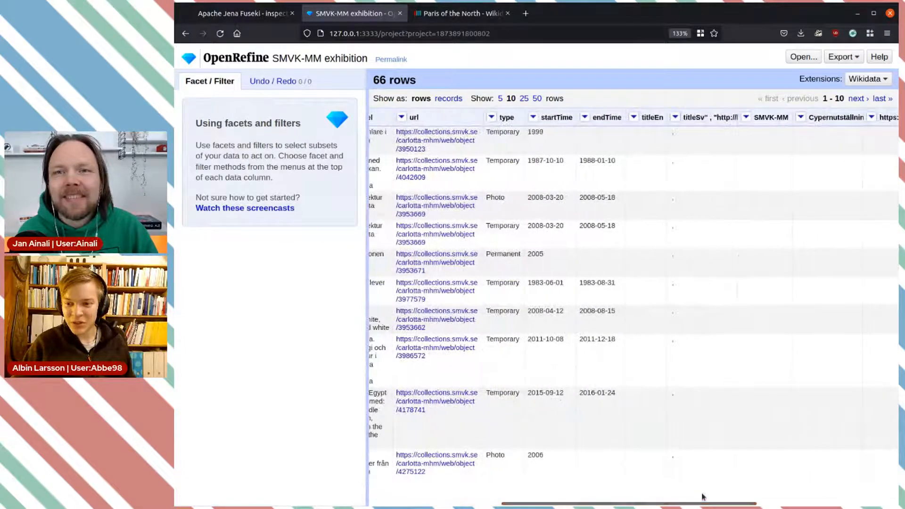
drag(669, 229, 674, 227)
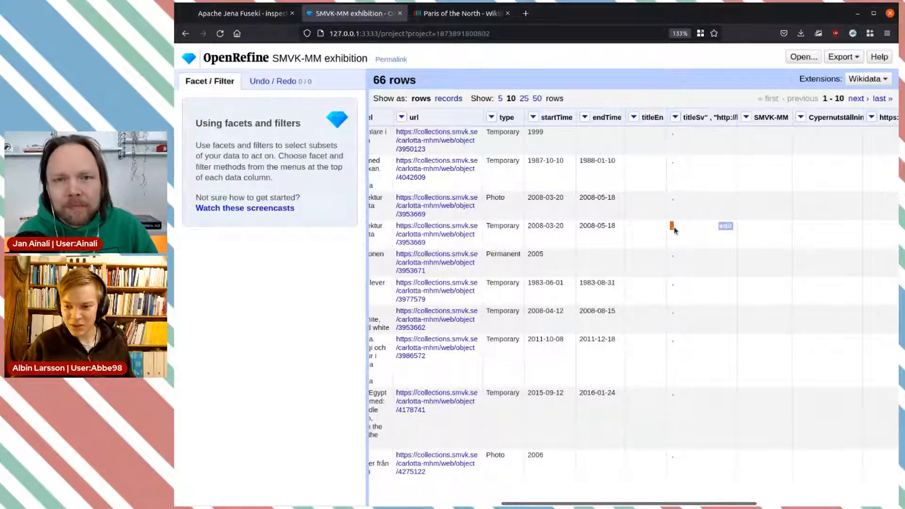
click(677, 230)
drag(679, 134, 662, 134)
click(680, 135)
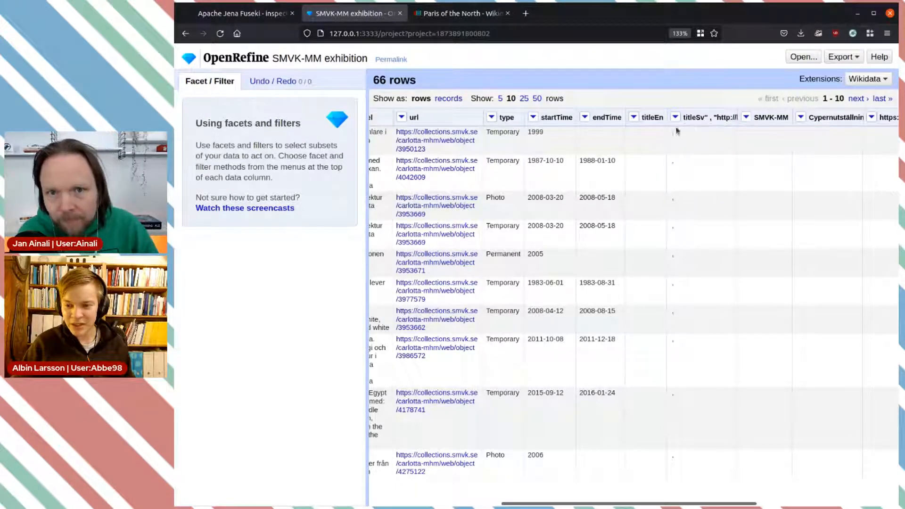
drag(601, 503, 469, 504)
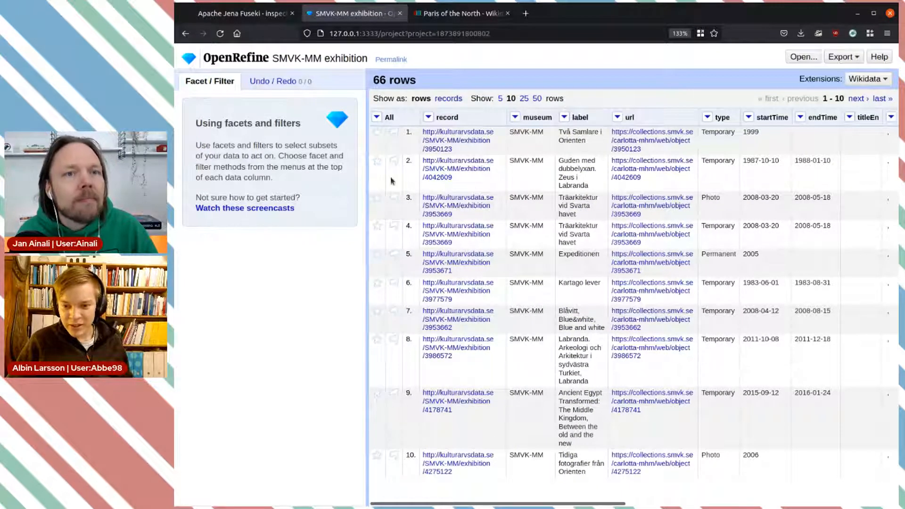
- Compare the record URLs, labels and types of rows 3 and 4, both for Träarkitektur vid Svarta havet
triple_click(469, 180)
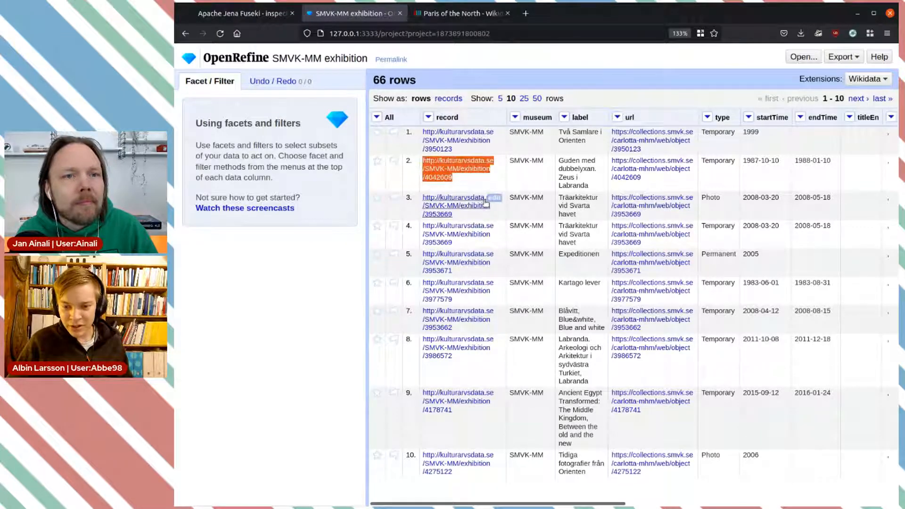
drag(461, 219, 437, 203)
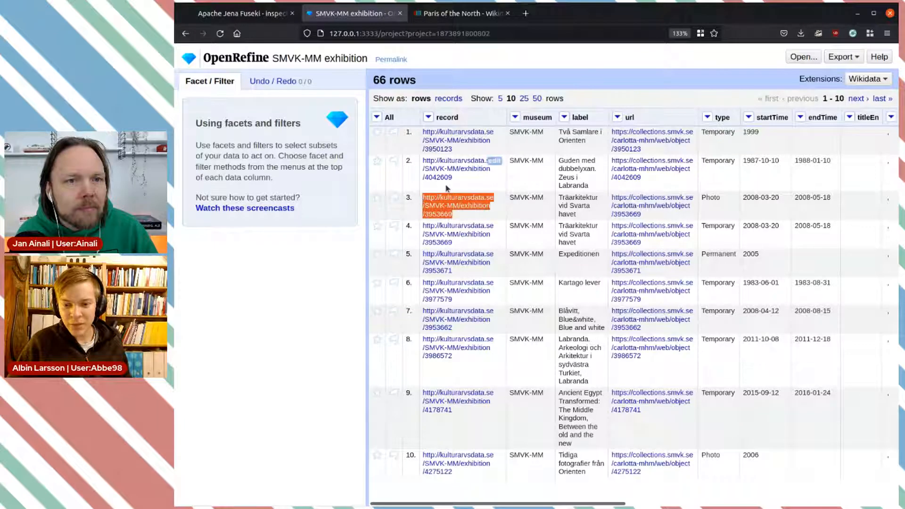
click(446, 184)
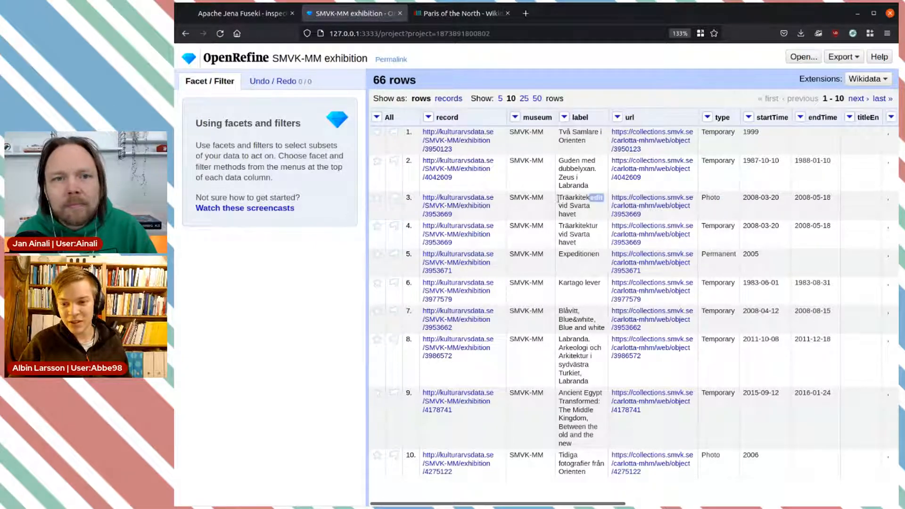
drag(558, 197, 585, 215)
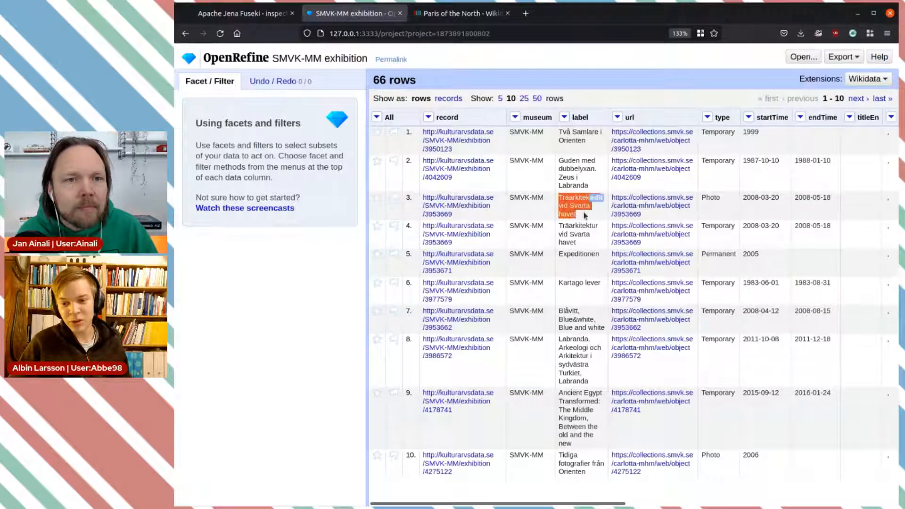
click(585, 219)
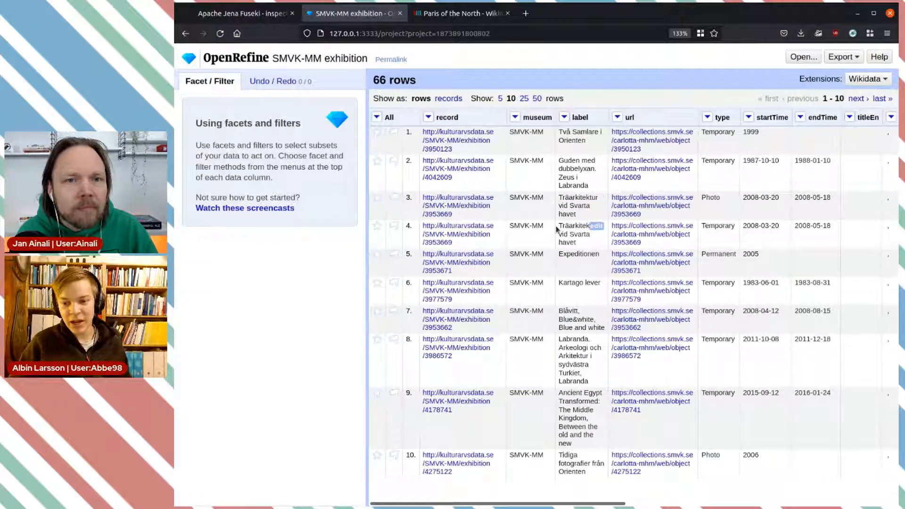
drag(559, 226, 577, 249)
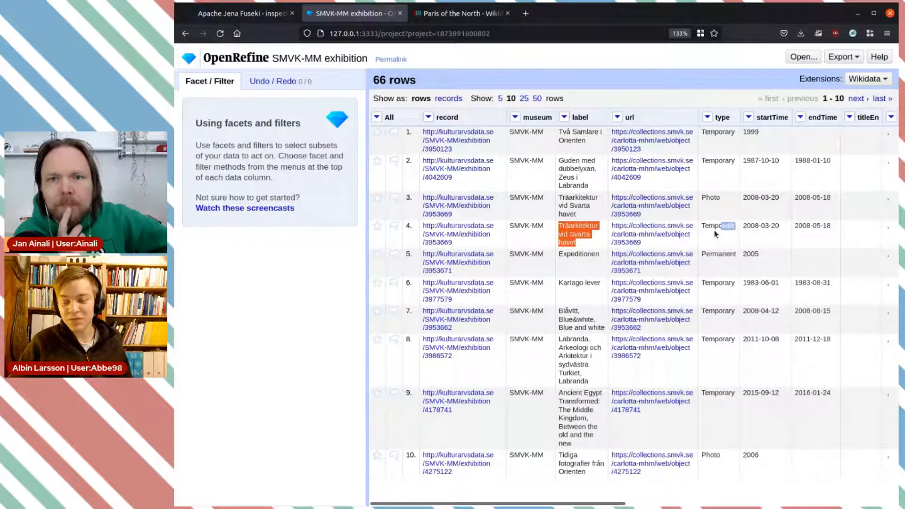
- Switch to the Paris of the North item on Wikidata and review which statements it uses to describe an exhibition
click(459, 14)
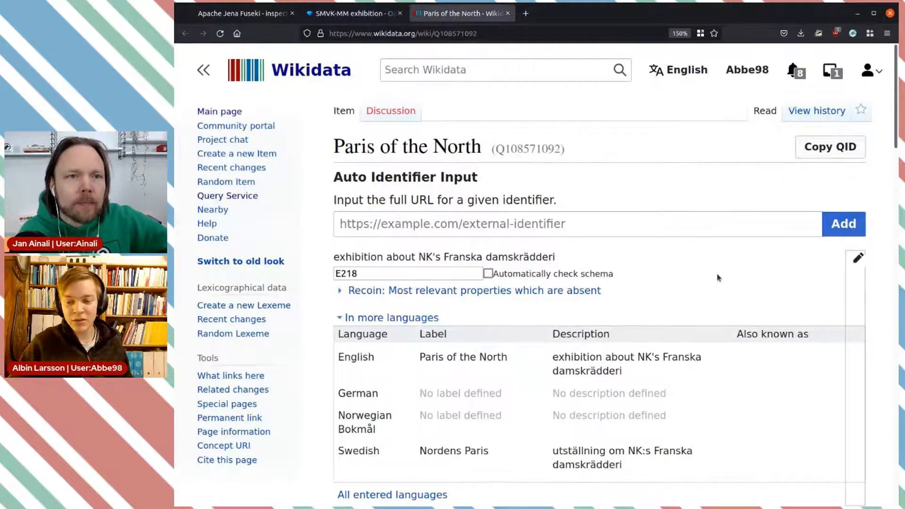
scroll(717, 276, down, 5)
scroll(559, 327, down, 3)
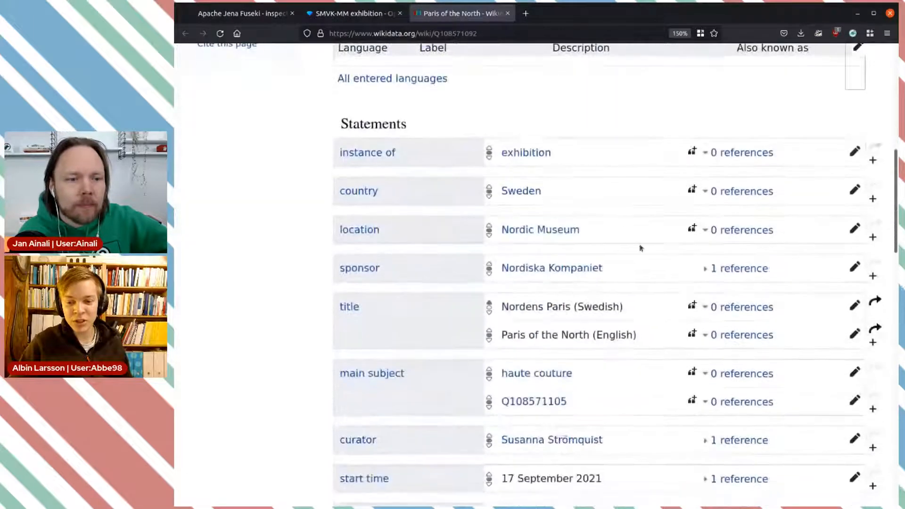
scroll(686, 200, down, 5)
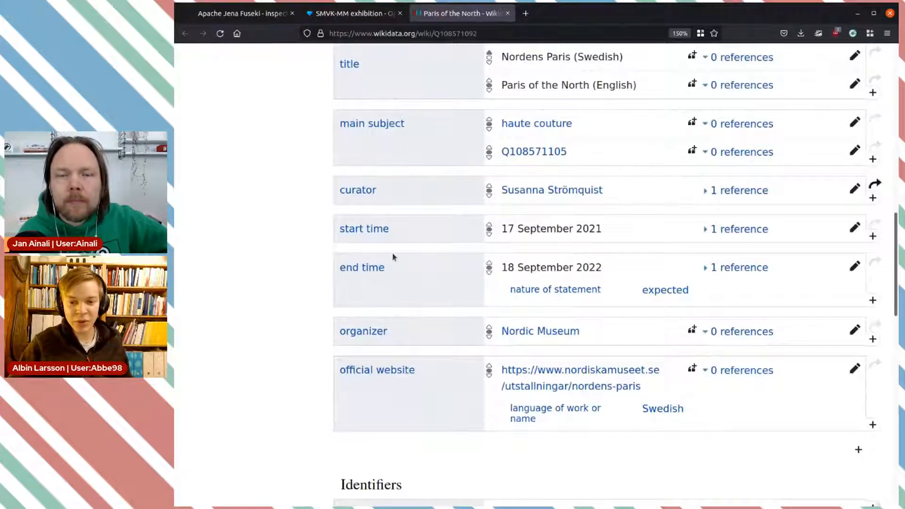
scroll(410, 355, up, 5)
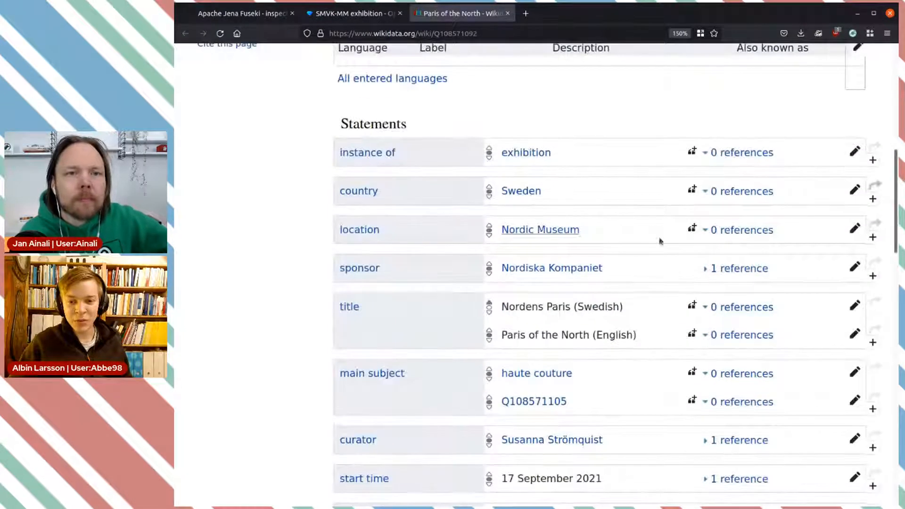
scroll(829, 216, up, 2)
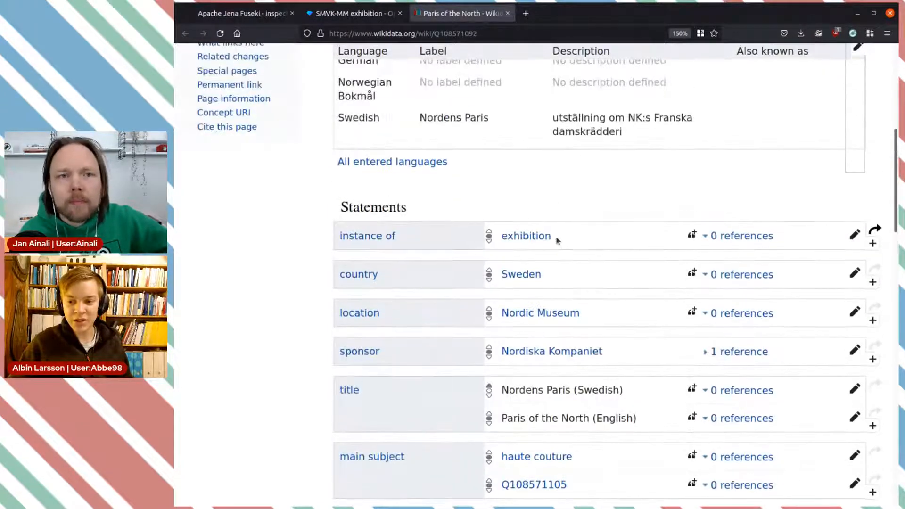
- Edit the item's instance of statement, replacing its value with "temporary exhibition" to look up the matching item
drag(580, 239, 503, 238)
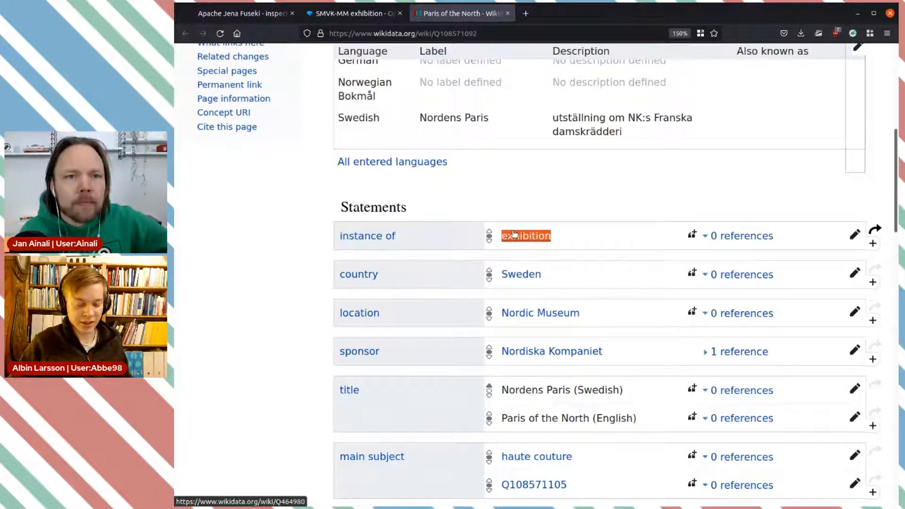
click(854, 234)
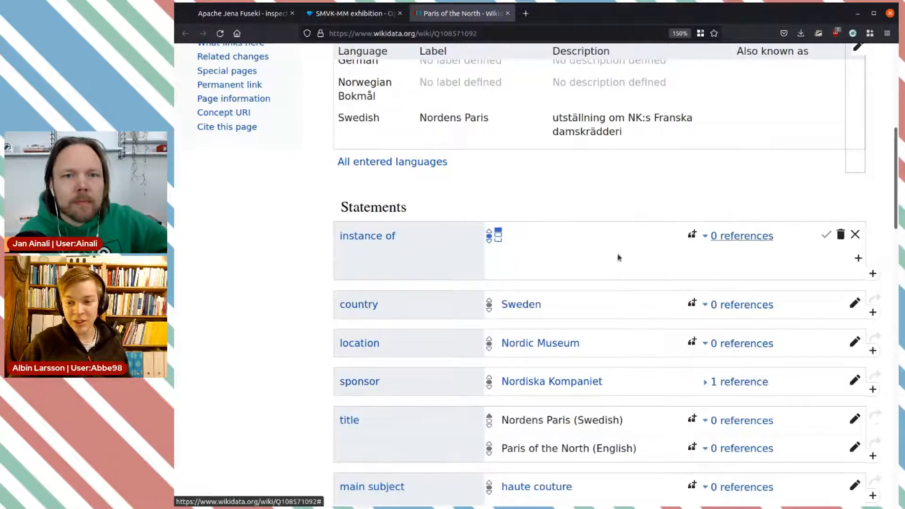
scroll(366, 222, down, 8)
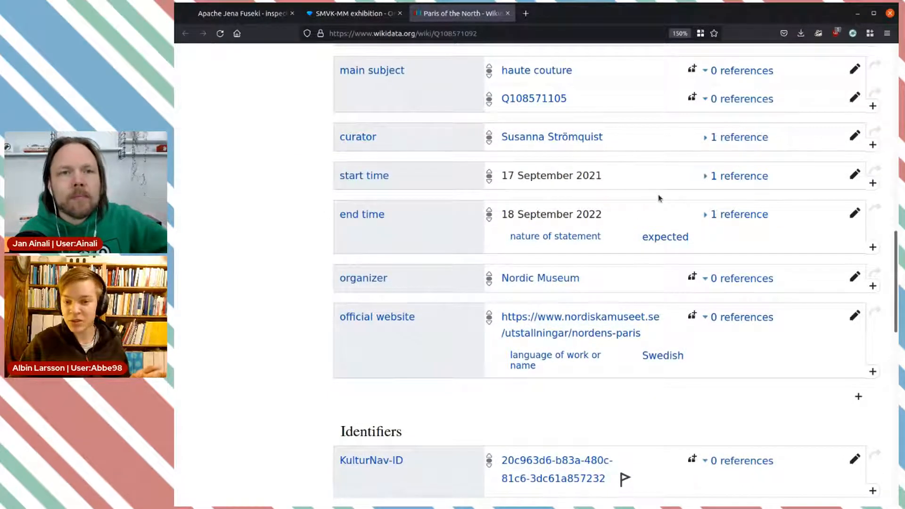
scroll(658, 196, up, 8)
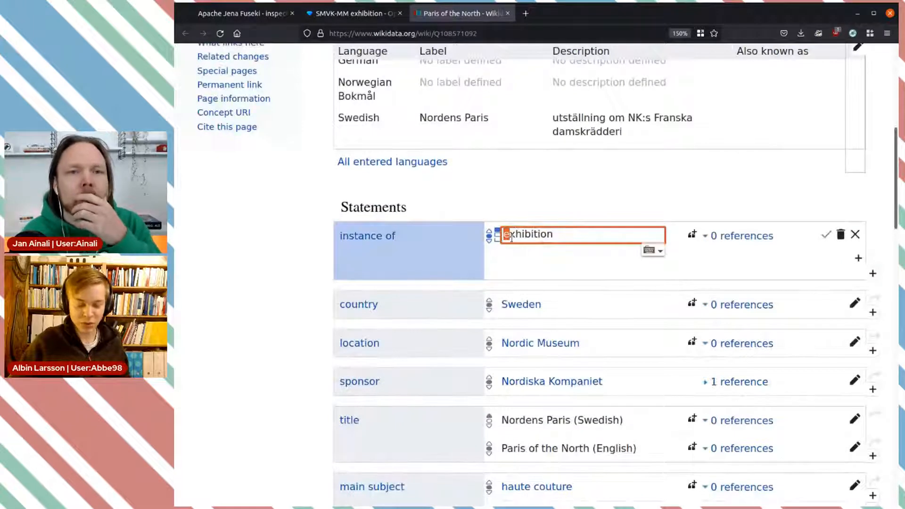
double_click(520, 235)
text(tempora)
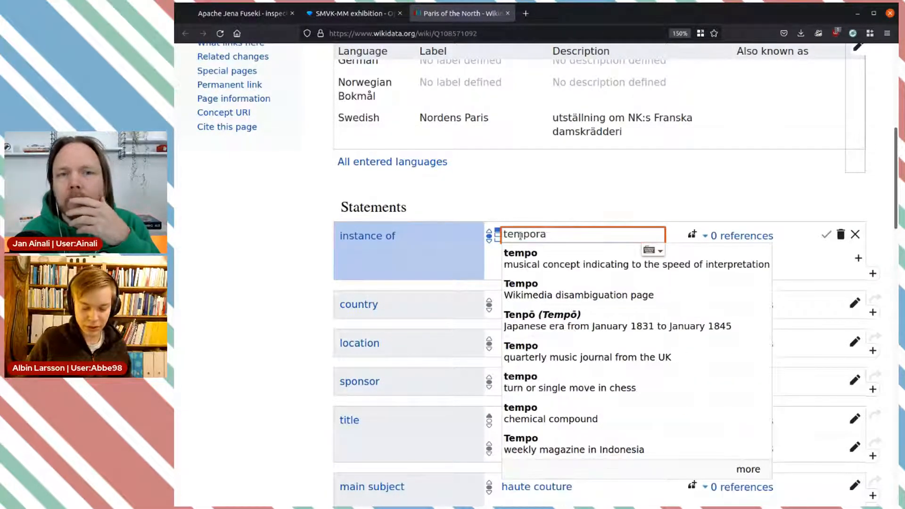
text(rly)
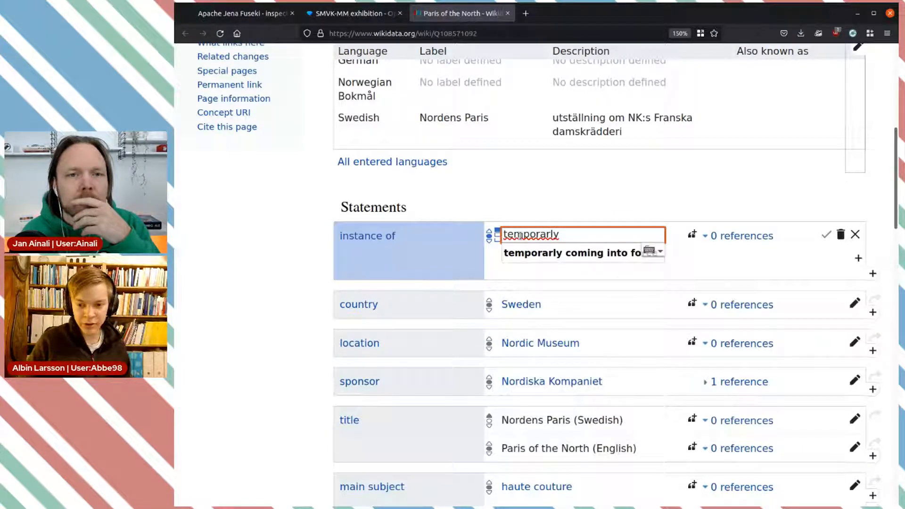
text( exhibition)
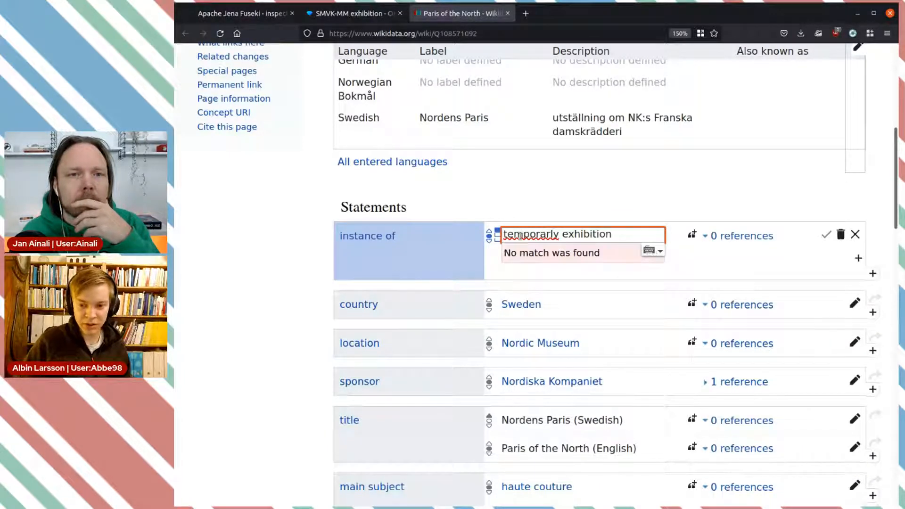
click(555, 234)
key(BackSpace)
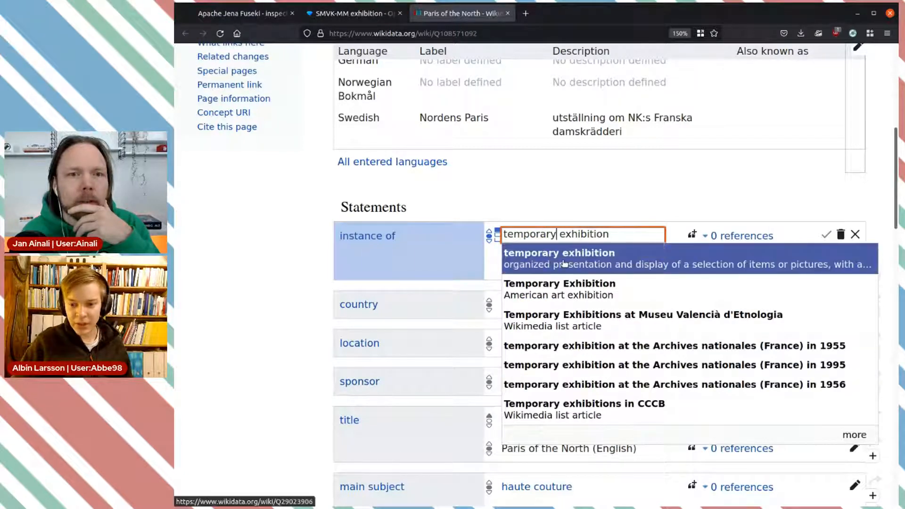
- Set the Paris of the North item's instance of statement to temporary exhibition, publish it, and return to the OpenRefine project
click(608, 262)
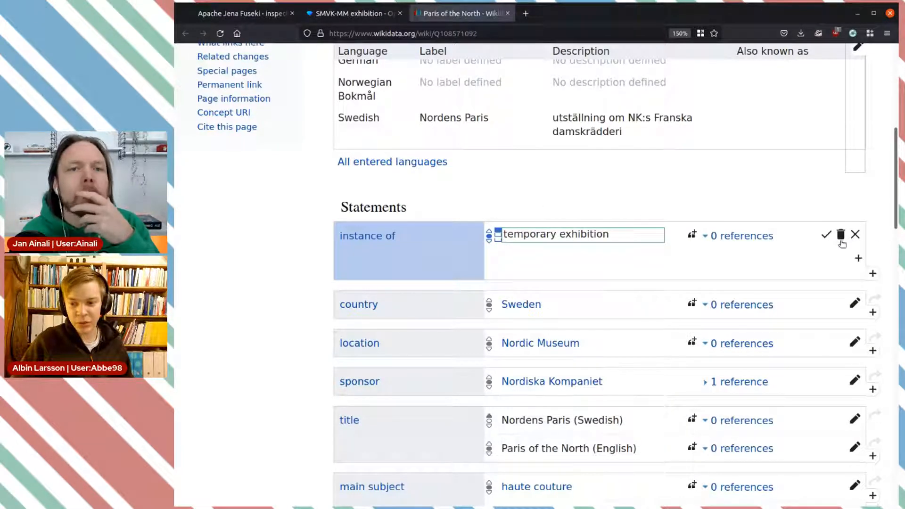
click(826, 234)
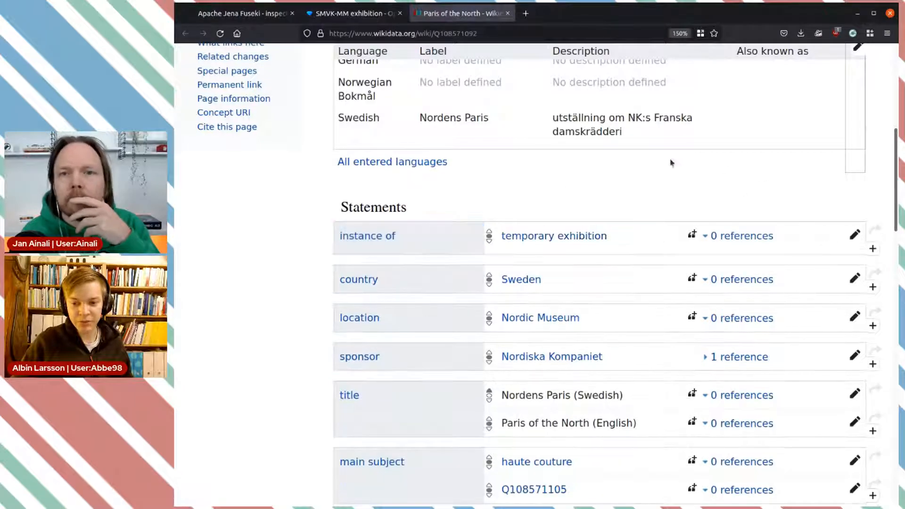
click(508, 14)
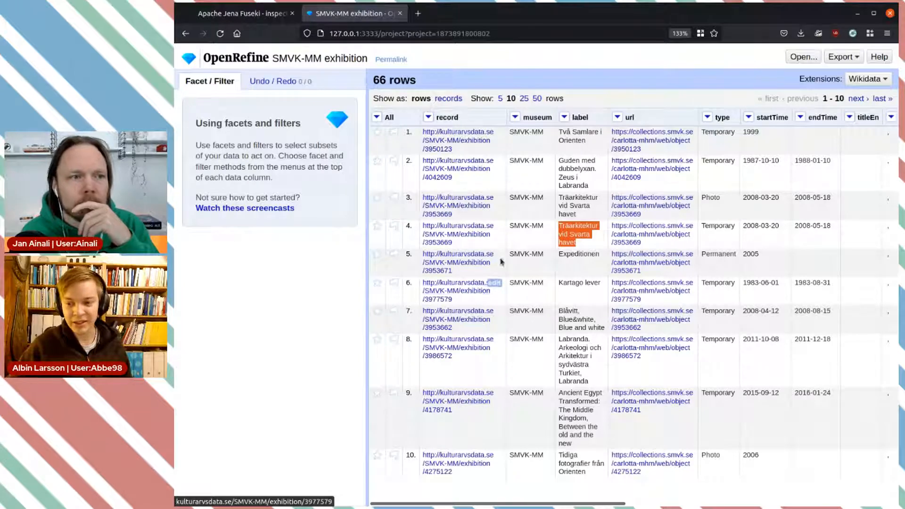
- Create a text facet on the type column
click(707, 119)
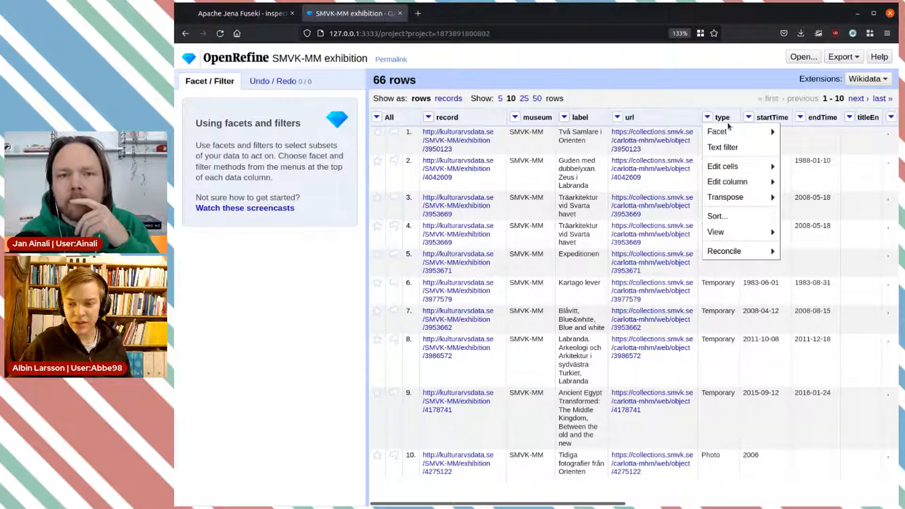
mouse_move(720, 130)
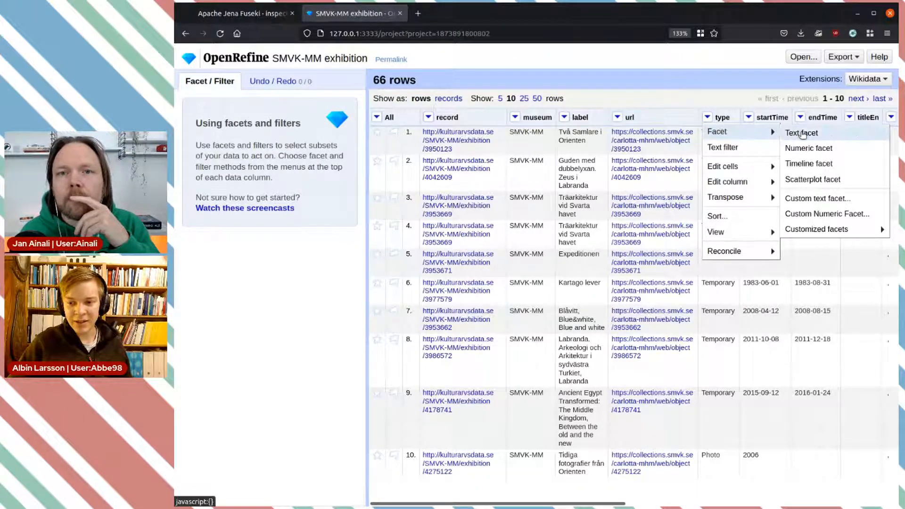
click(802, 134)
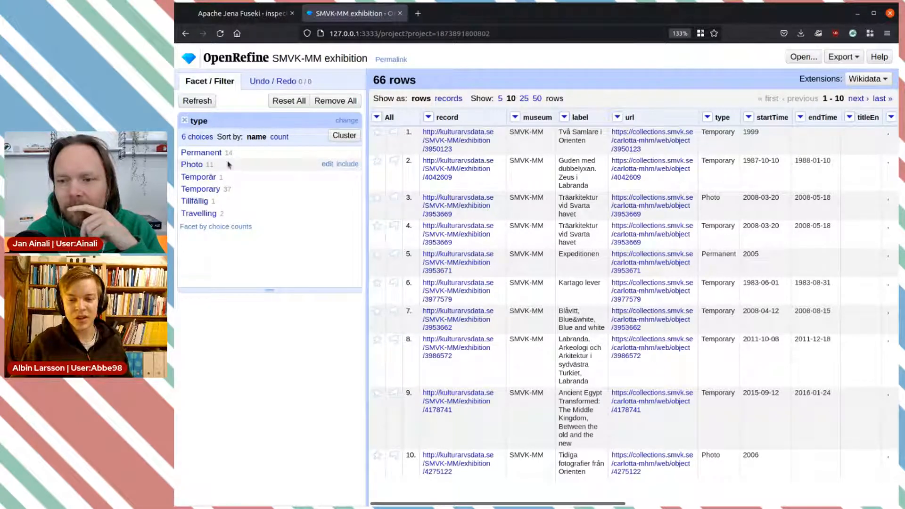
- Remove all rows whose type is Photo, then clear the Photo selection from the type facet
click(347, 164)
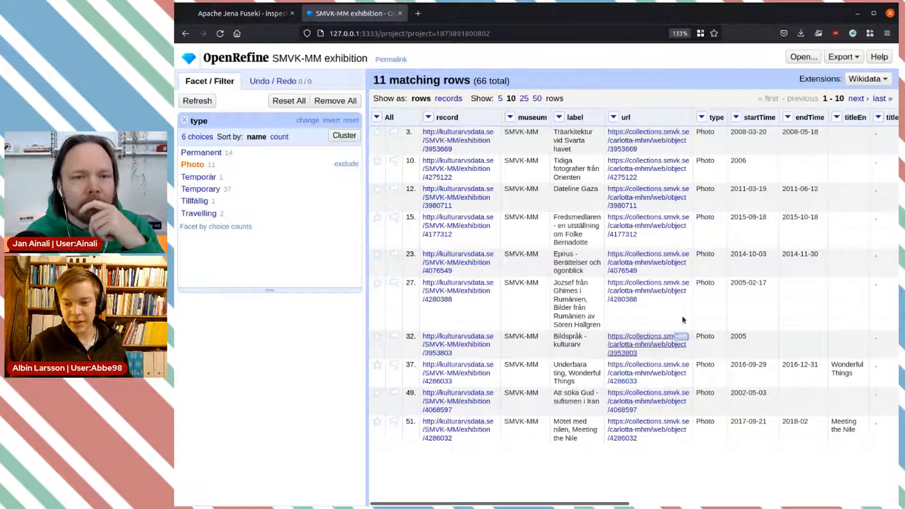
click(377, 117)
mouse_move(422, 196)
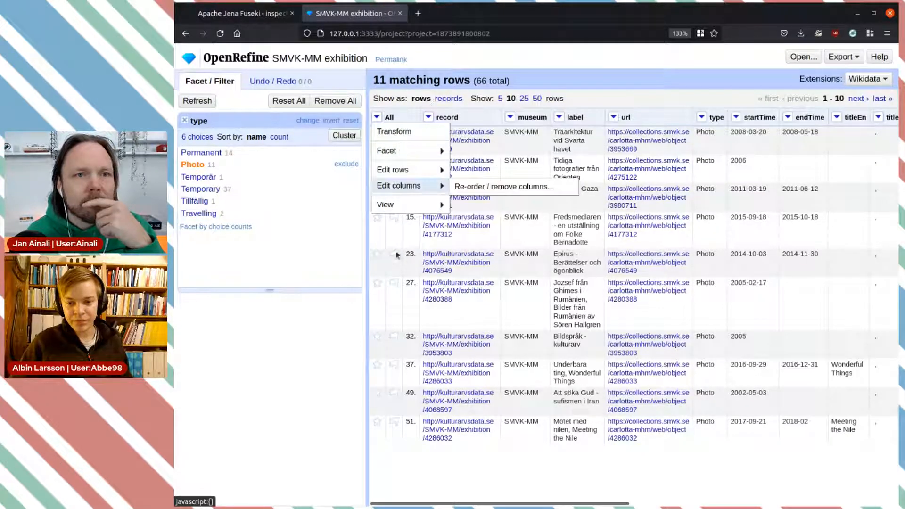
mouse_move(419, 174)
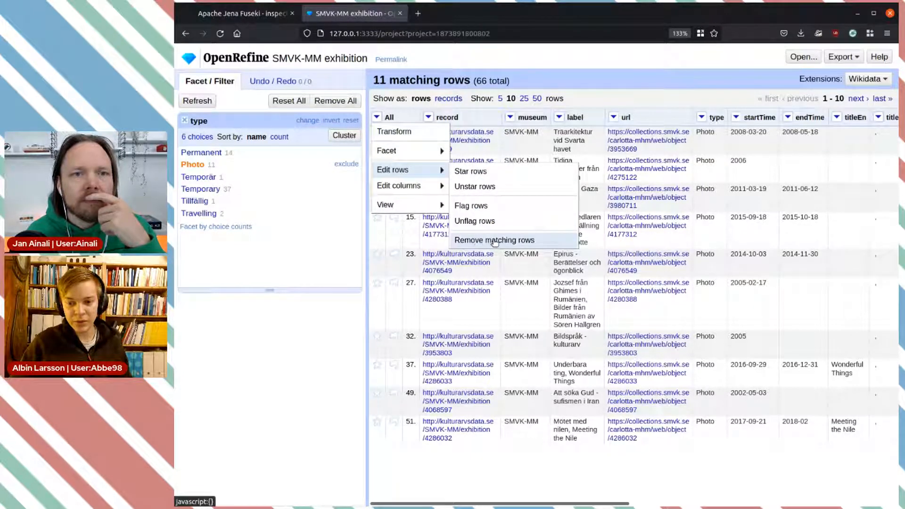
click(494, 241)
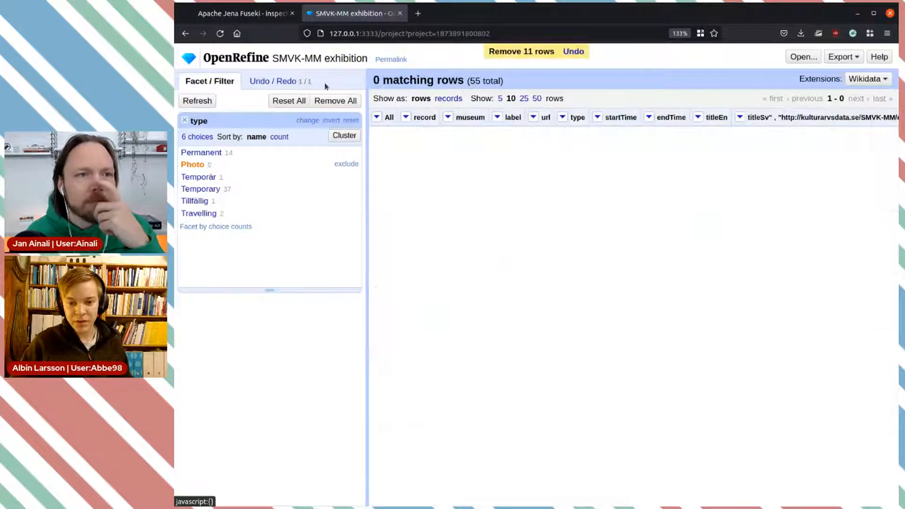
click(345, 164)
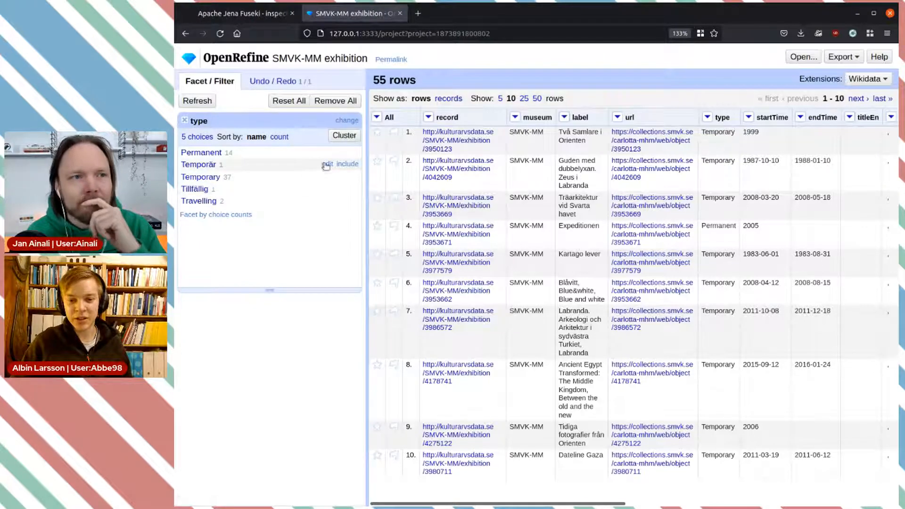
- Narrow the rows to the types Temporär and Tillfällig using the type facet
click(199, 164)
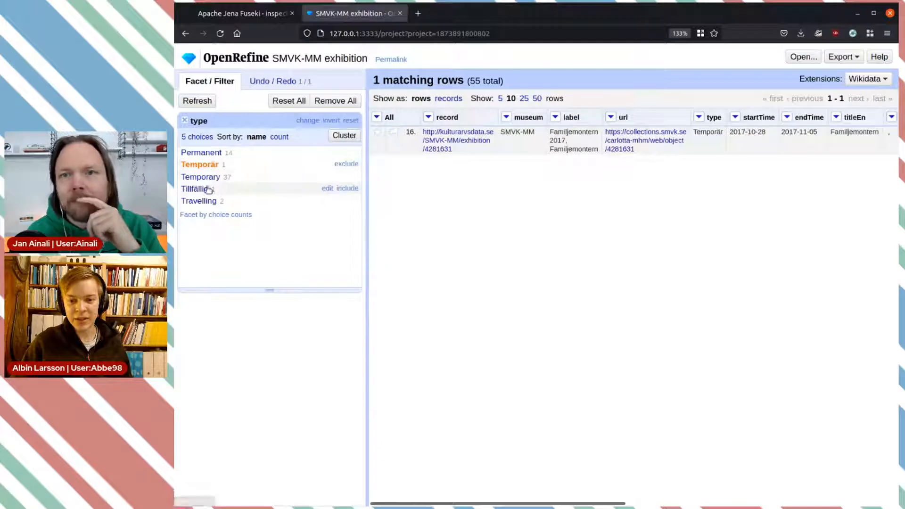
click(342, 188)
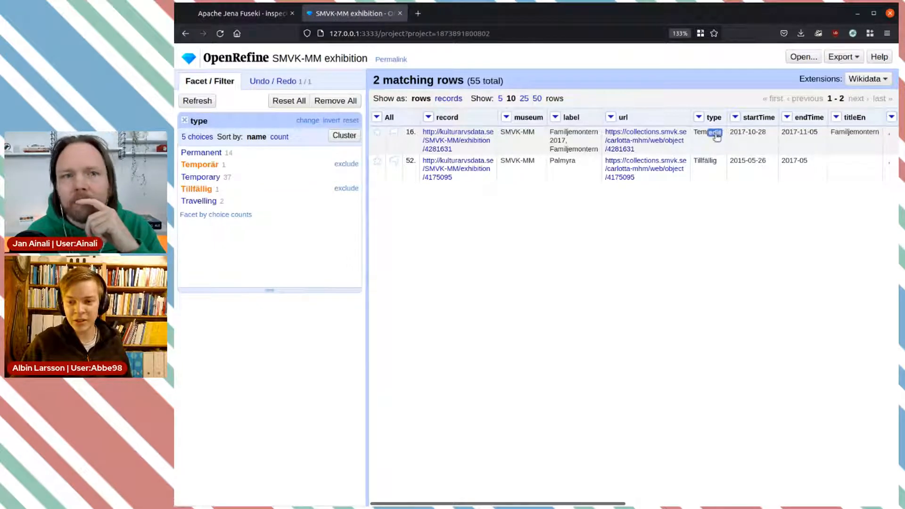
drag(220, 178, 201, 179)
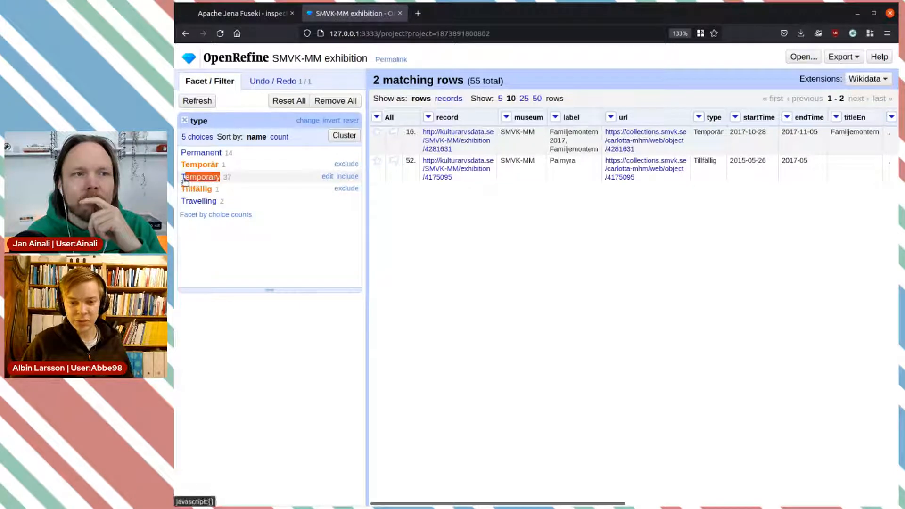
click(532, 210)
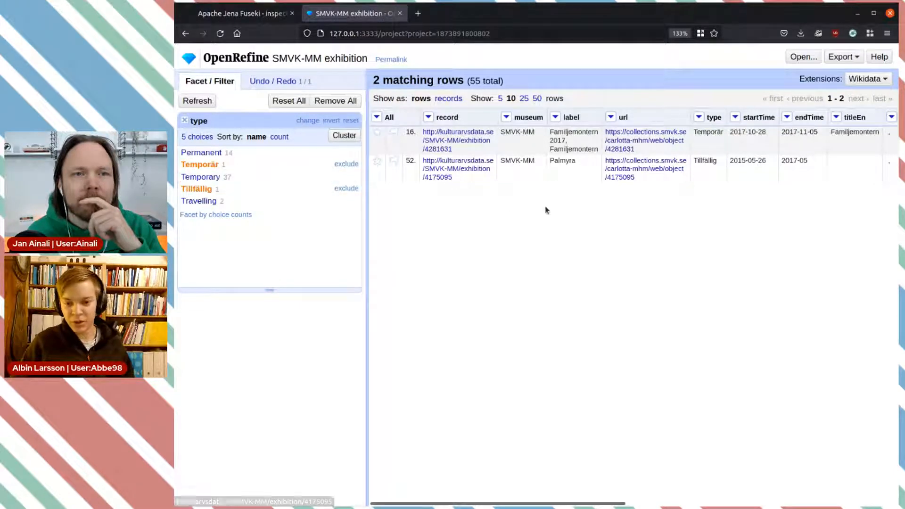
- Change the type of both the Temporär and Tillfällig rows to Temporary and clear the outdated facet selection
mouse_move(720, 134)
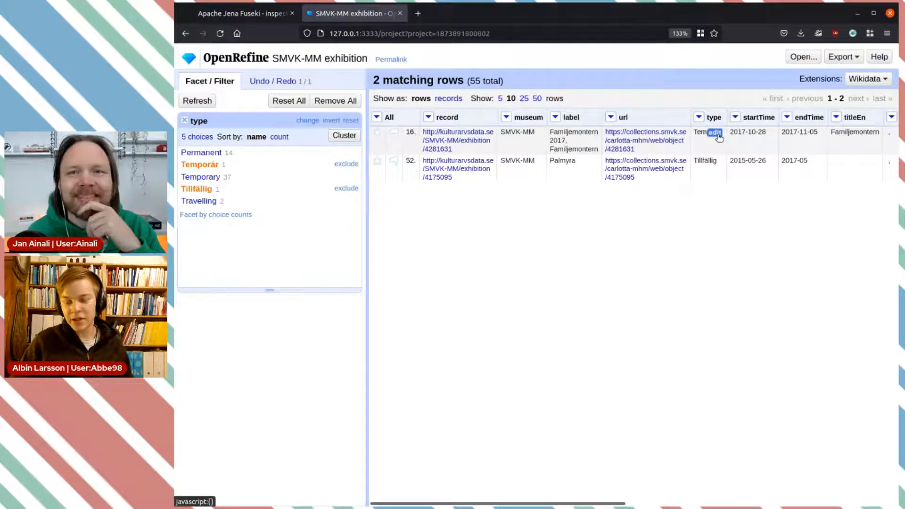
click(715, 133)
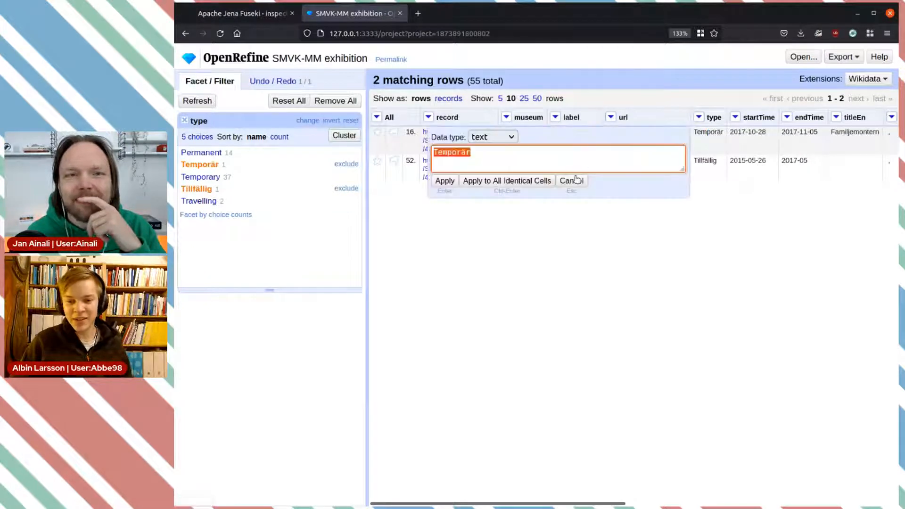
text(Temporary)
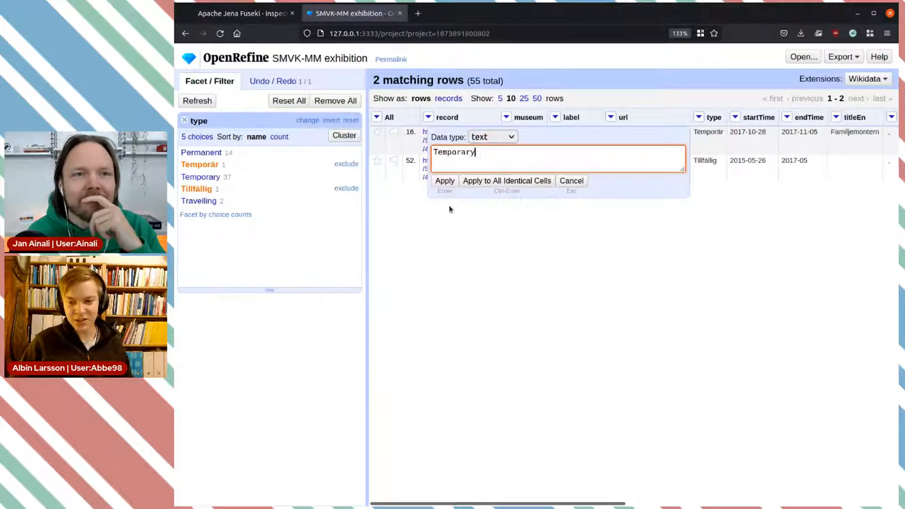
click(444, 181)
click(716, 162)
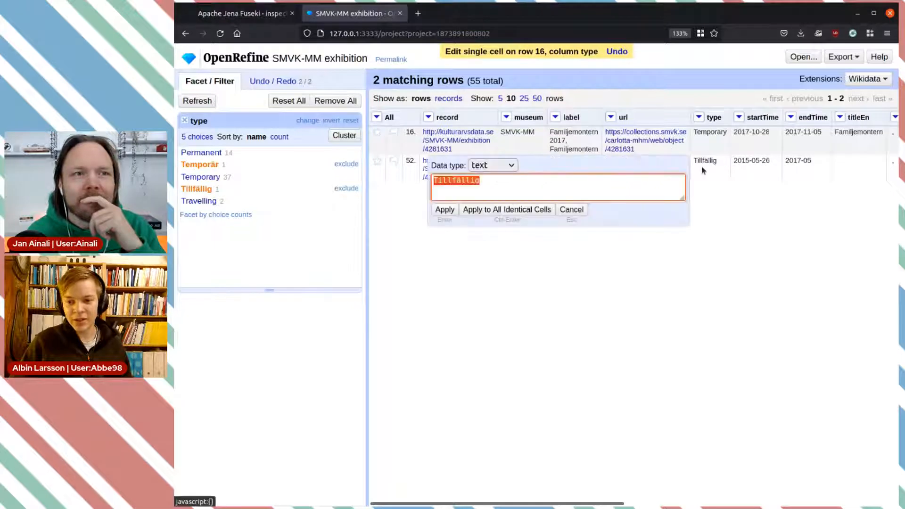
text(Temporary)
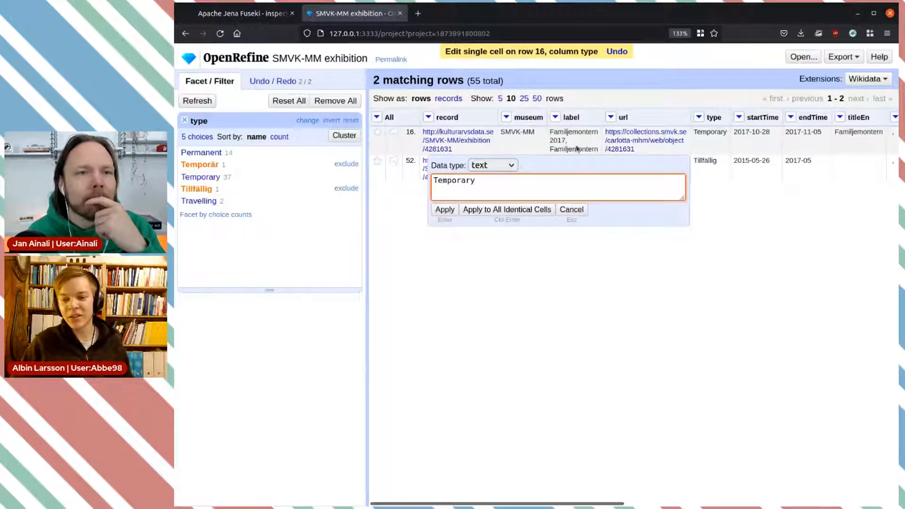
click(442, 209)
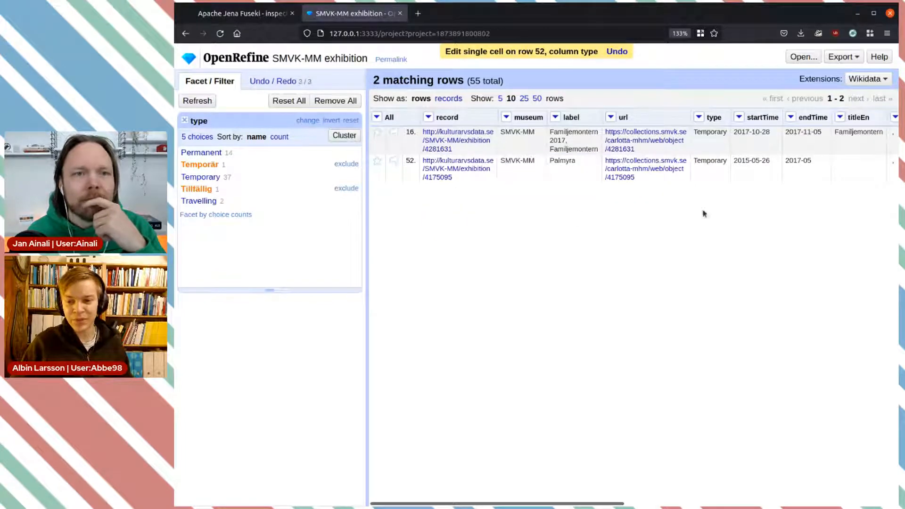
click(347, 176)
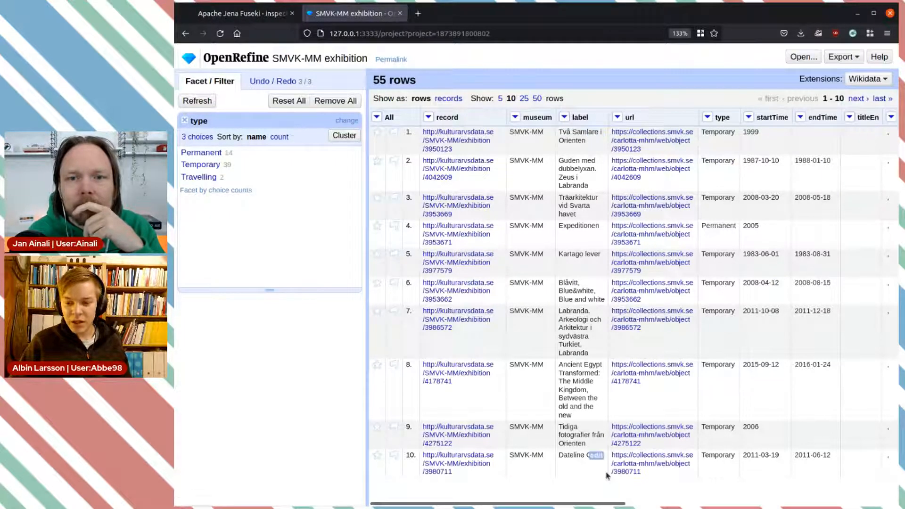
- Look across the project's columns and show 50 rows per page
mouse_move(605, 504)
mouse_down()
mouse_move(894, 504)
mouse_move(620, 504)
mouse_up()
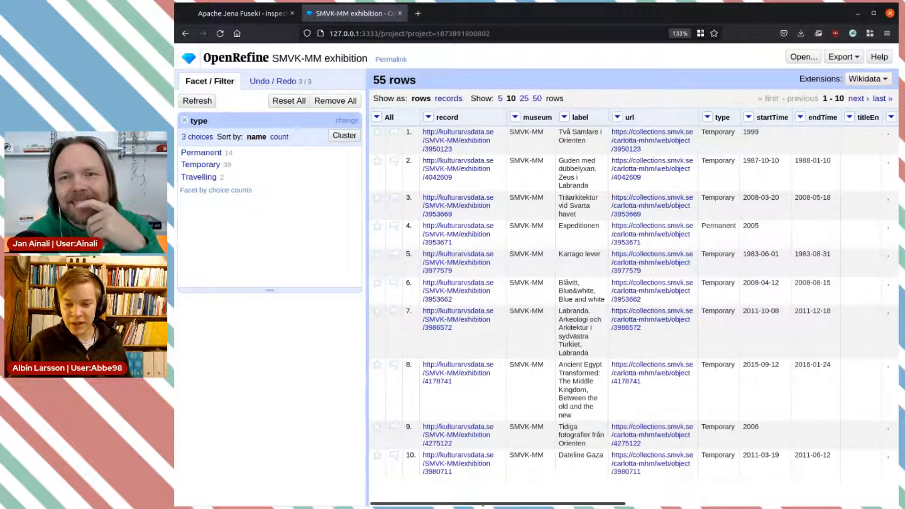
drag(494, 504, 571, 503)
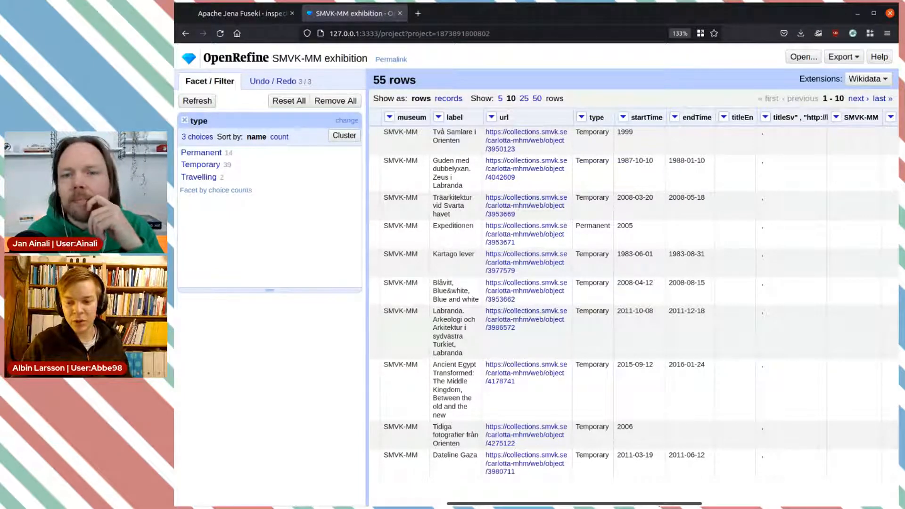
drag(662, 504, 553, 501)
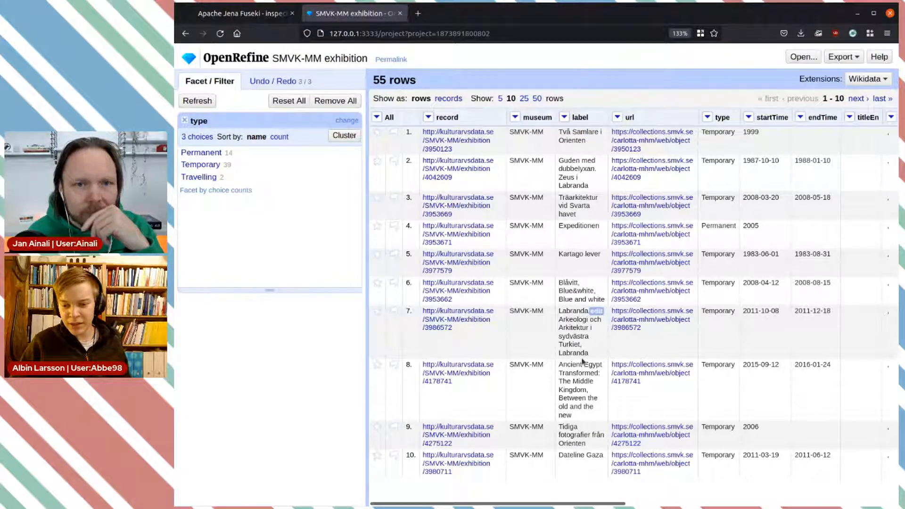
click(536, 99)
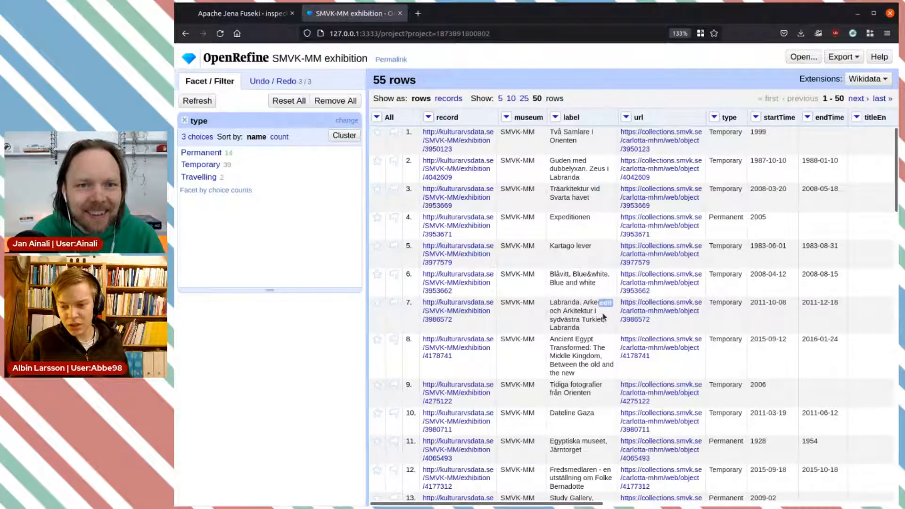
double_click(559, 275)
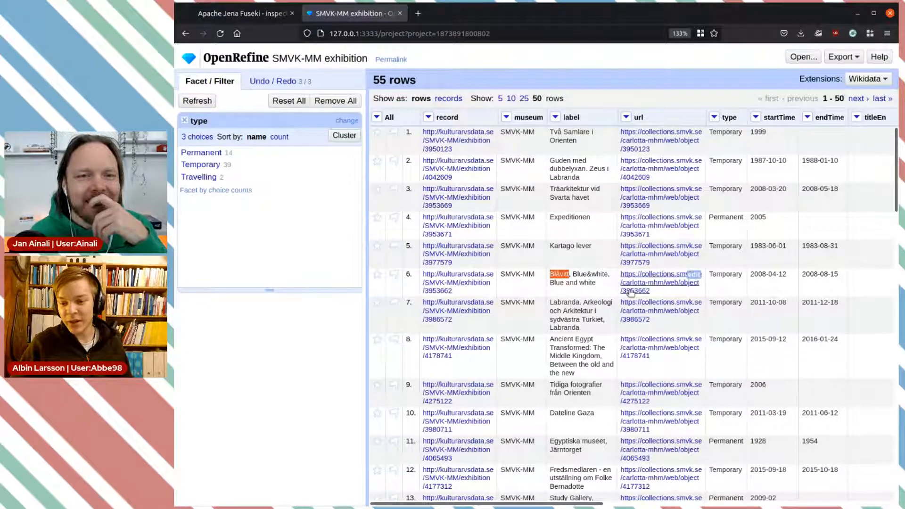
click(588, 274)
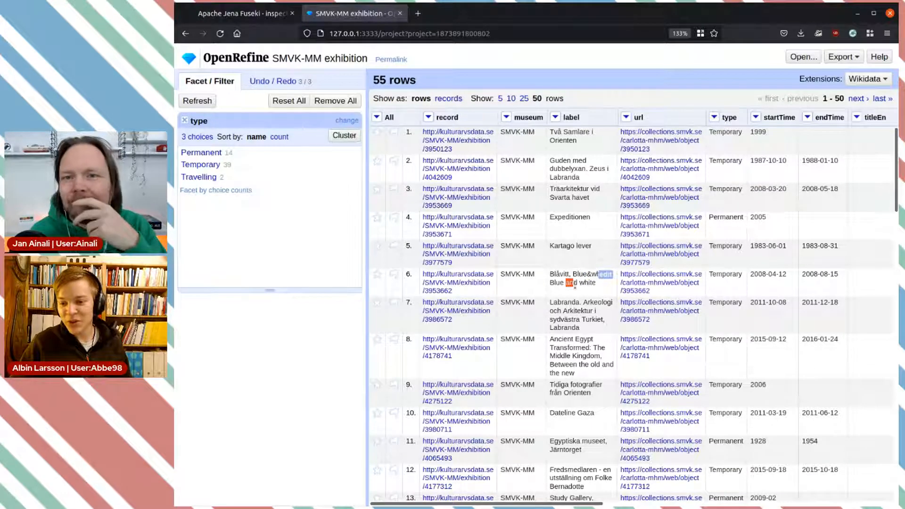
click(579, 292)
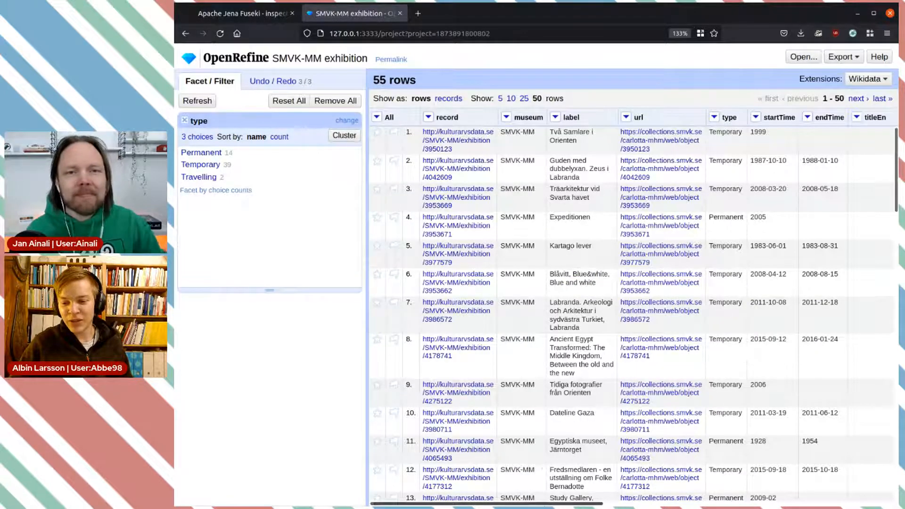
- Filter the titleEn column for non-empty values with the regular expression .+
scroll(725, 266, right, 5)
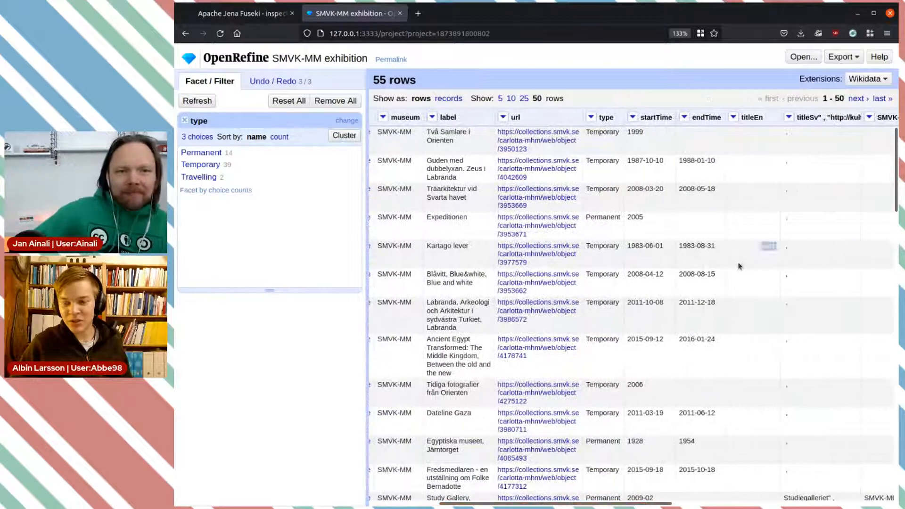
click(732, 118)
mouse_move(750, 135)
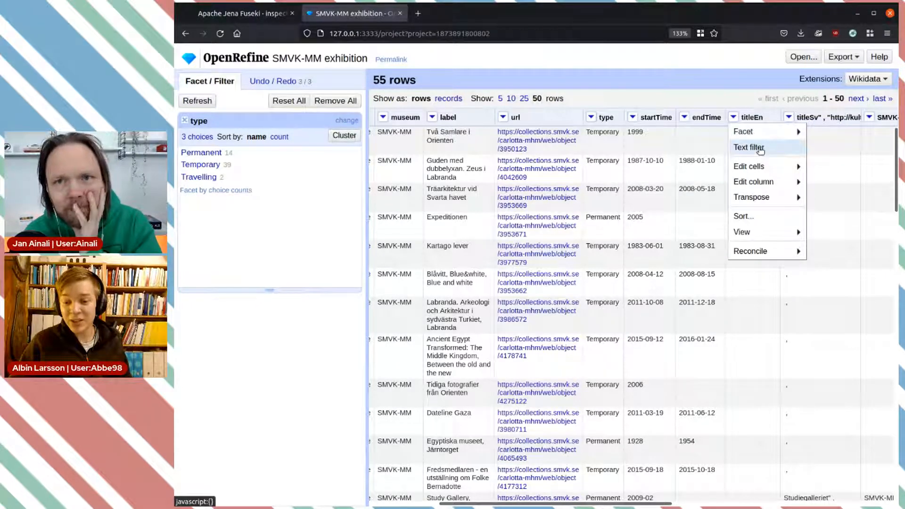
click(760, 149)
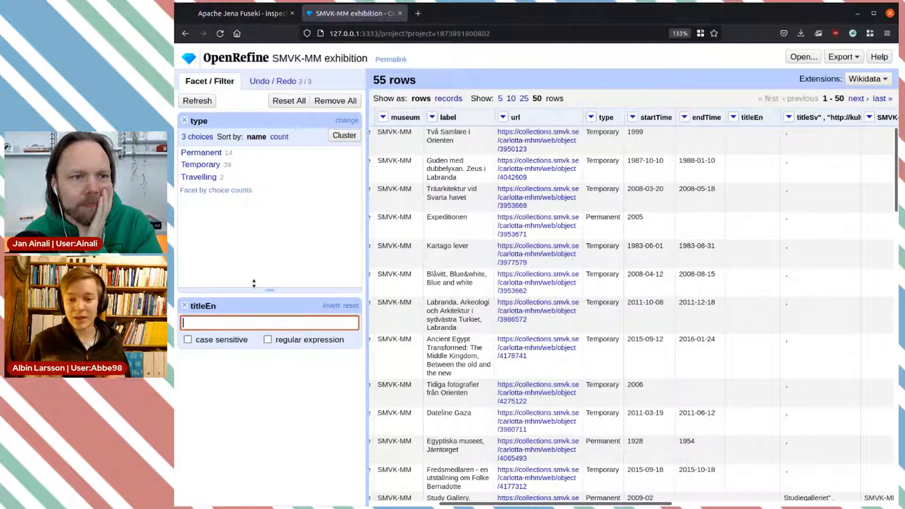
text(.+)
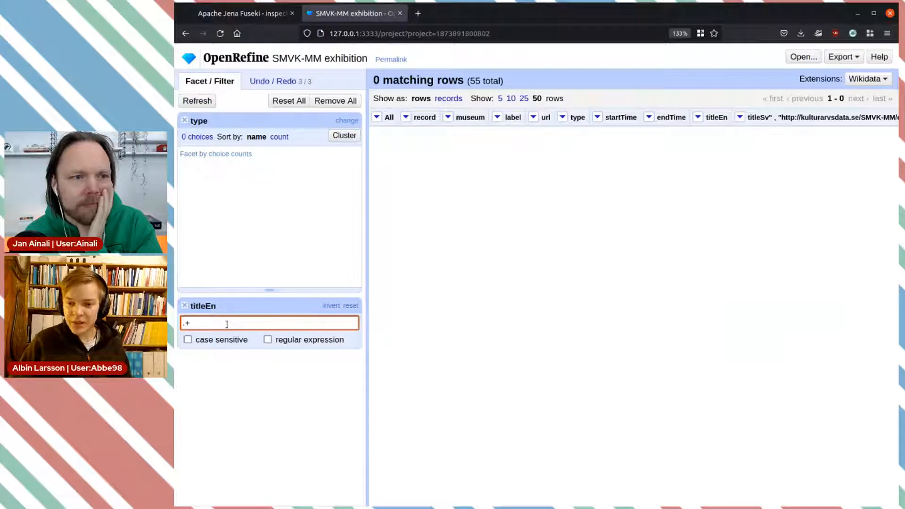
click(267, 339)
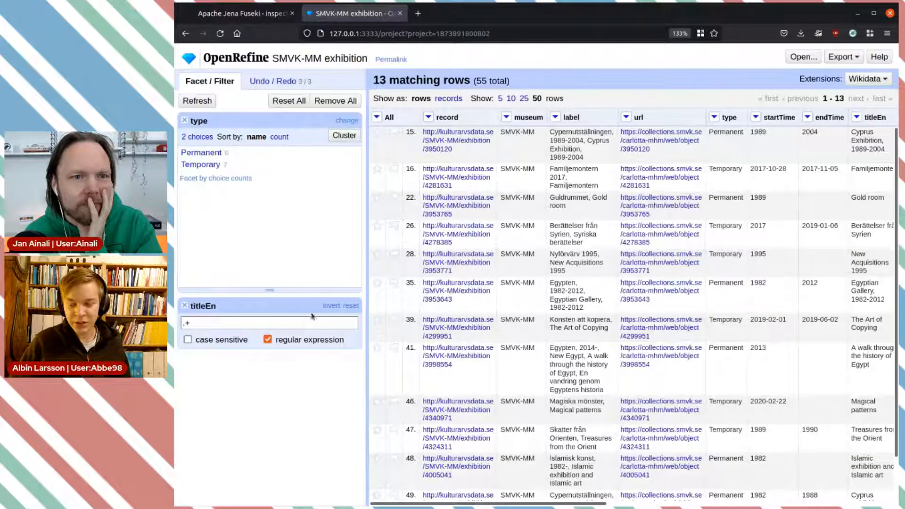
triple_click(201, 322)
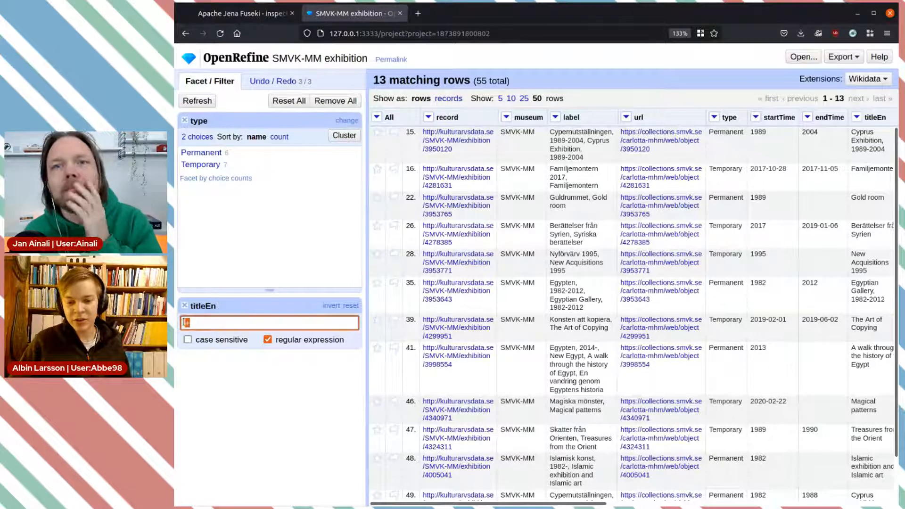
- Look through the filtered rows' English titles, comparing them with the labels, start and end times and neighbouring columns
click(264, 408)
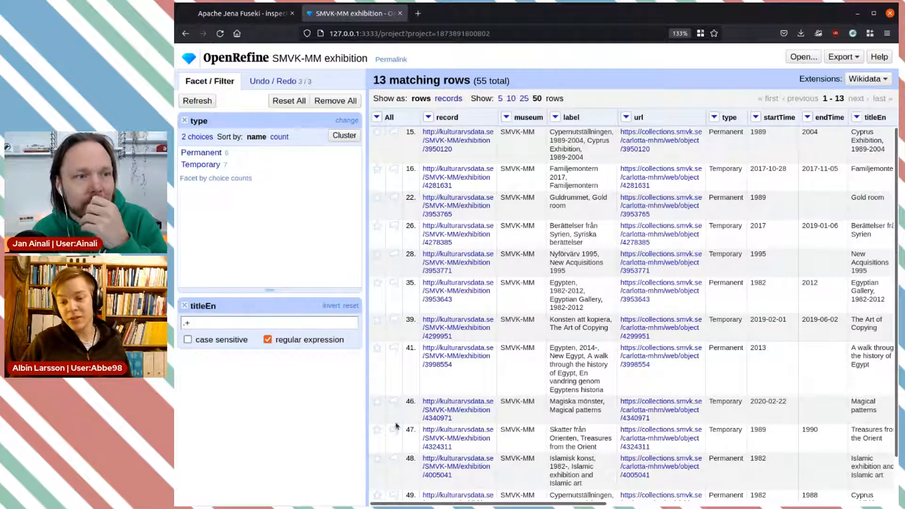
drag(565, 504, 706, 491)
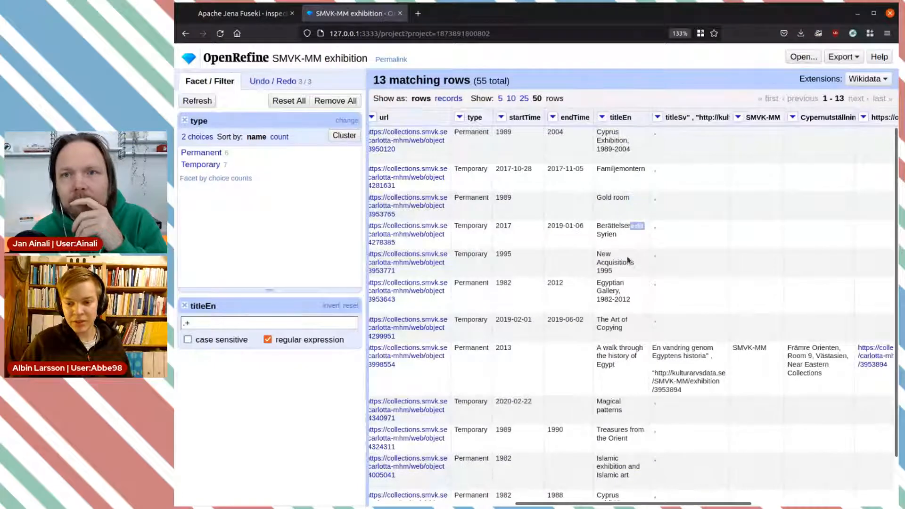
scroll(619, 230, down, 2)
scroll(619, 474, up, 2)
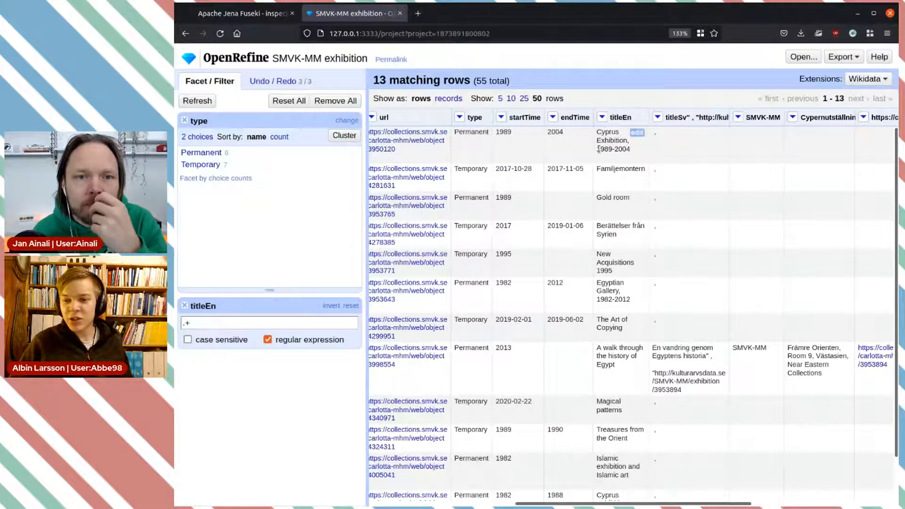
drag(596, 149, 629, 149)
click(630, 150)
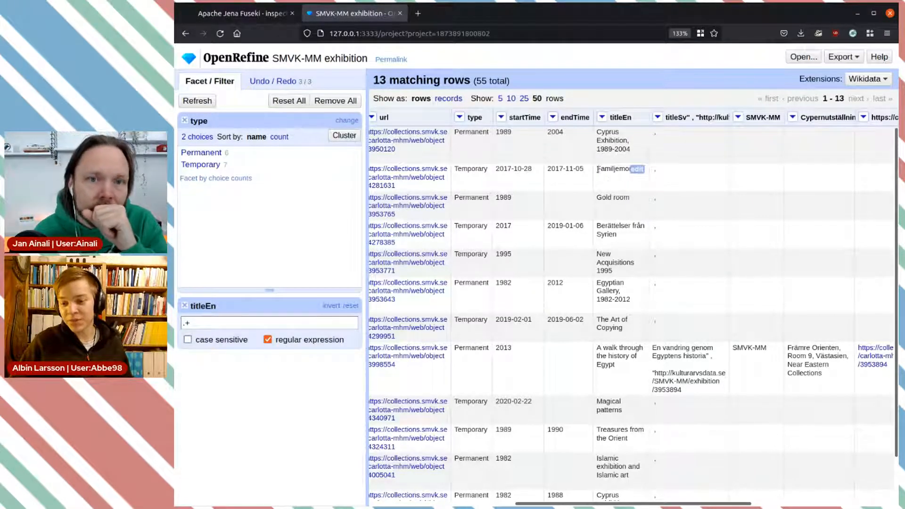
drag(673, 503, 600, 503)
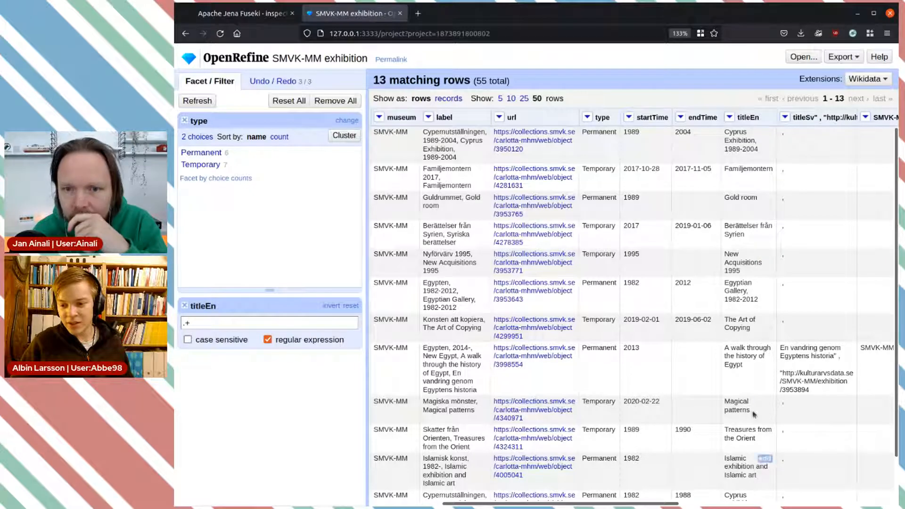
scroll(759, 254, down, 1)
scroll(759, 245, up, 1)
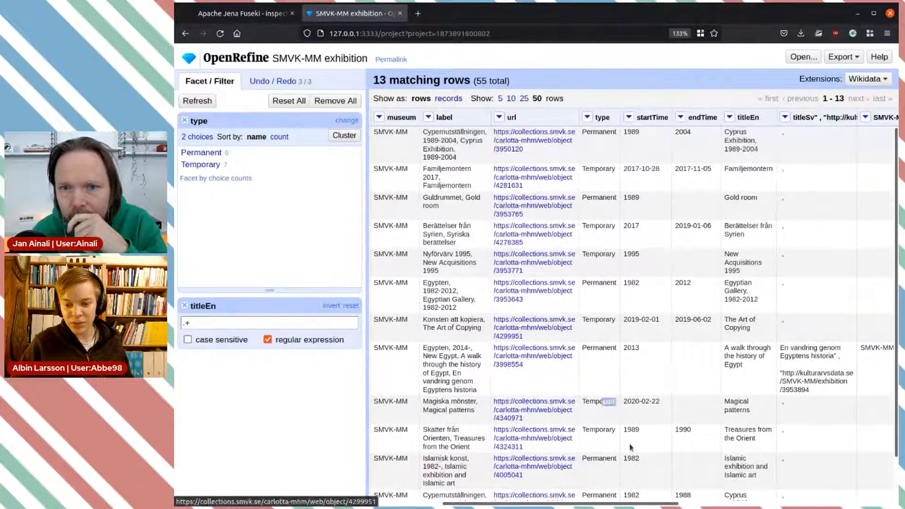
drag(635, 503, 612, 503)
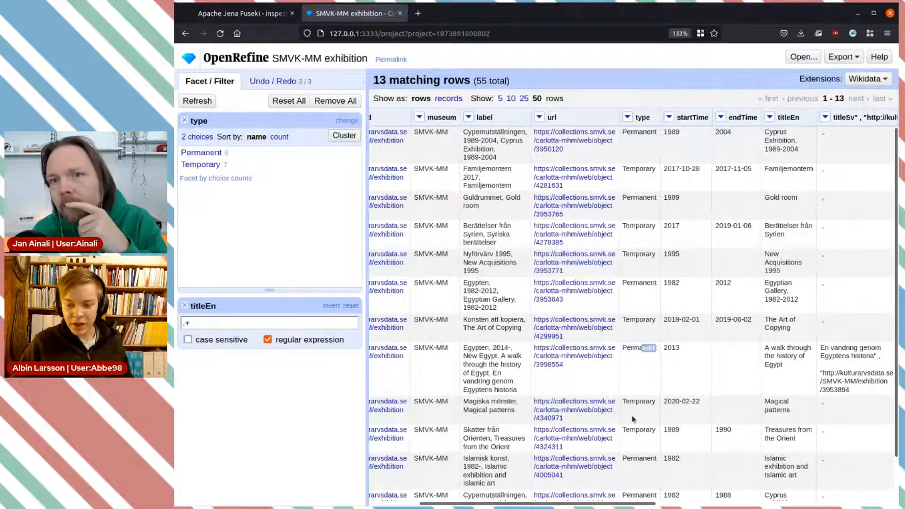
drag(623, 504, 581, 504)
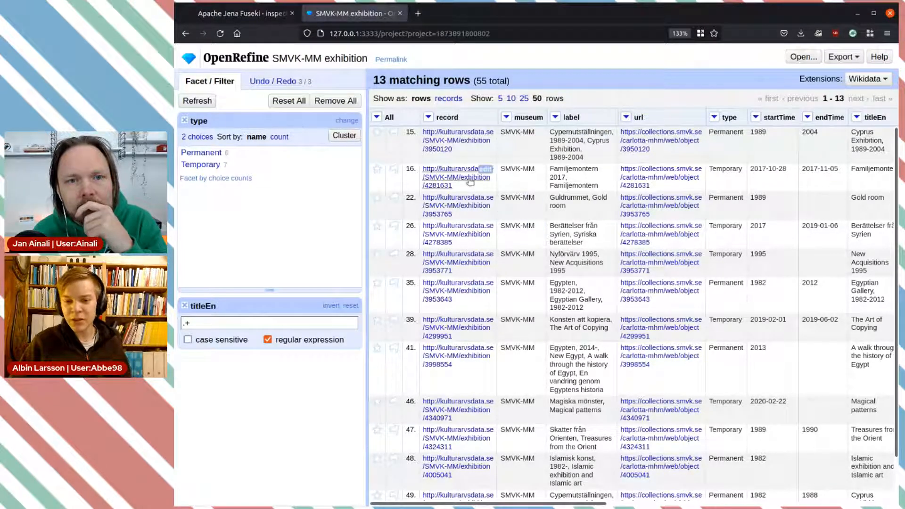
- Open the Carlotta collection page of the Cyprus exhibition in row 15, dismiss its notice and enlarge the page to 133%
click(671, 147)
click(476, 13)
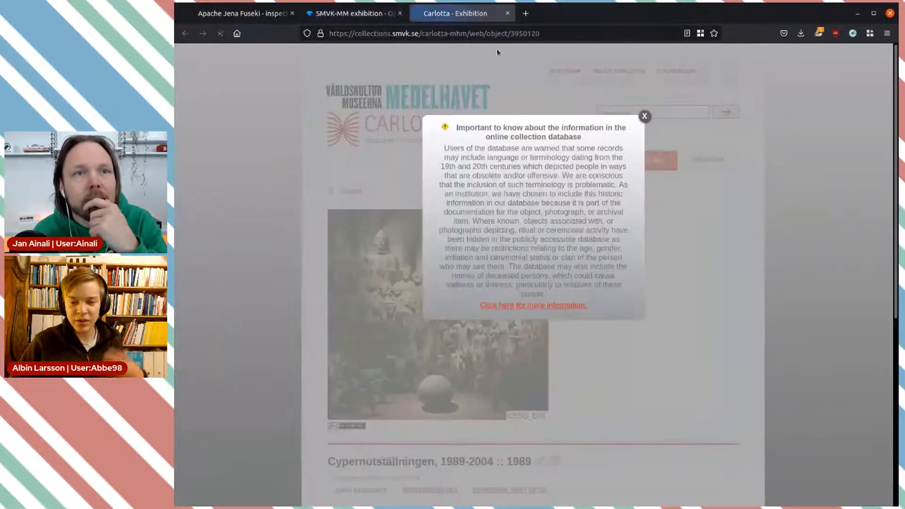
click(645, 116)
scroll(648, 316, down, 3)
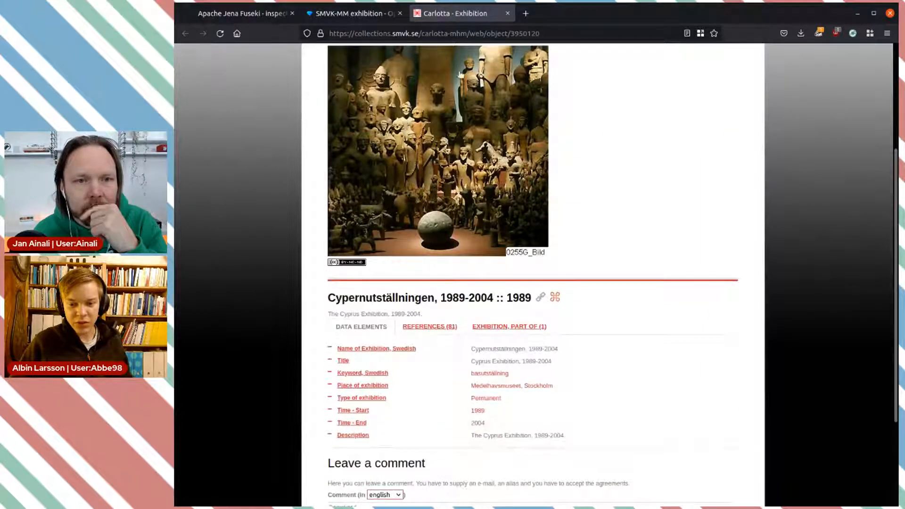
scroll(701, 172, down, 2)
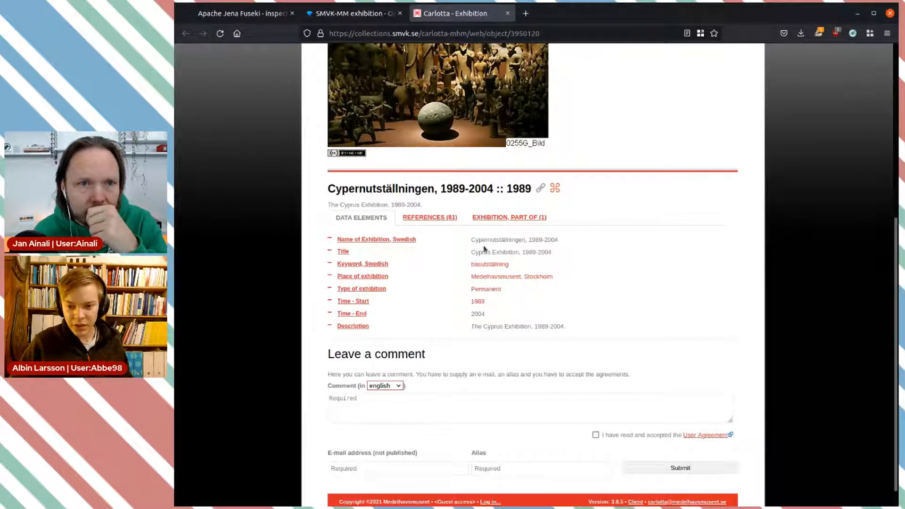
drag(470, 241, 558, 247)
key(ctrl+plus)
key(ctrl+plus)
key(ctrl+plus)
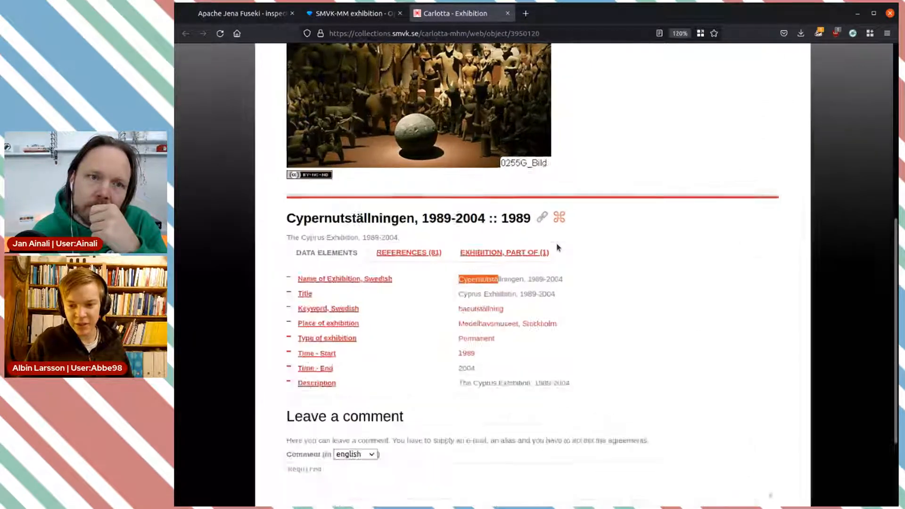
- Examine the Cyprus exhibition's data elements, checking for years in its Swedish name, title and description
scroll(527, 250, down, 2)
click(505, 156)
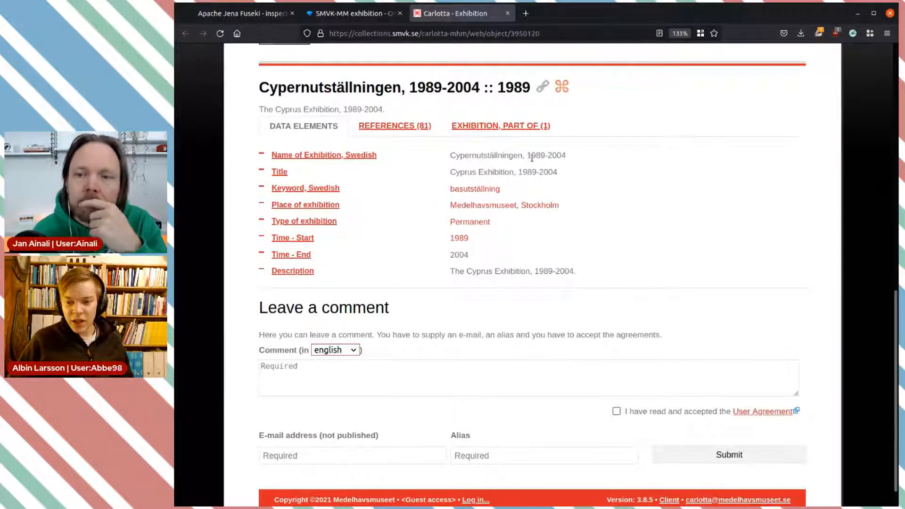
drag(529, 157, 567, 153)
click(611, 157)
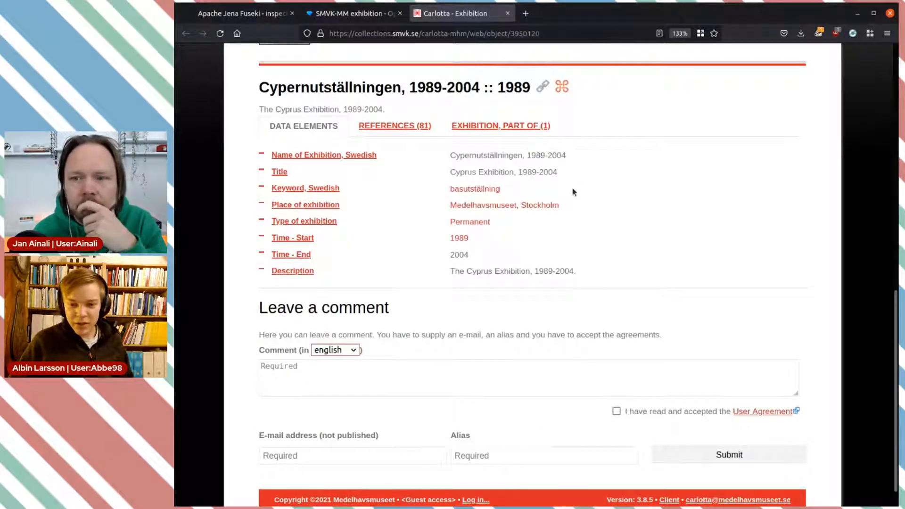
scroll(573, 192, down, 1)
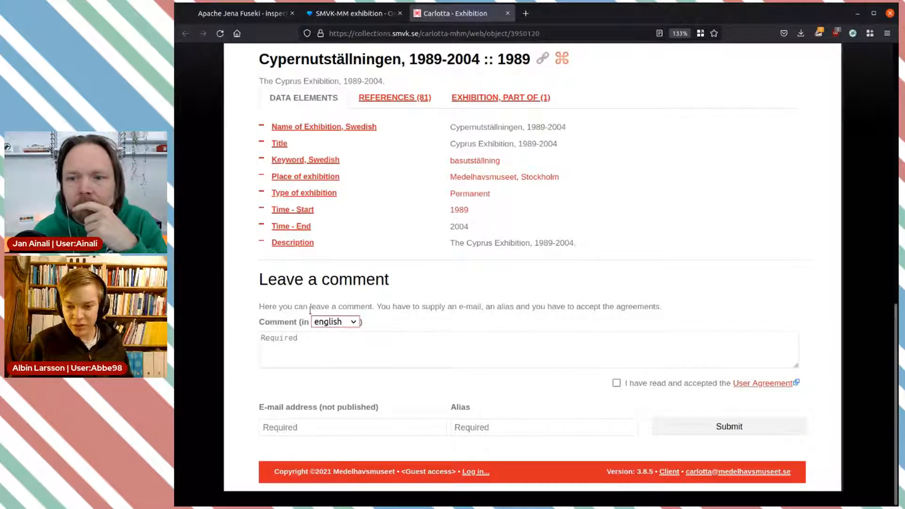
scroll(480, 271, up, 2)
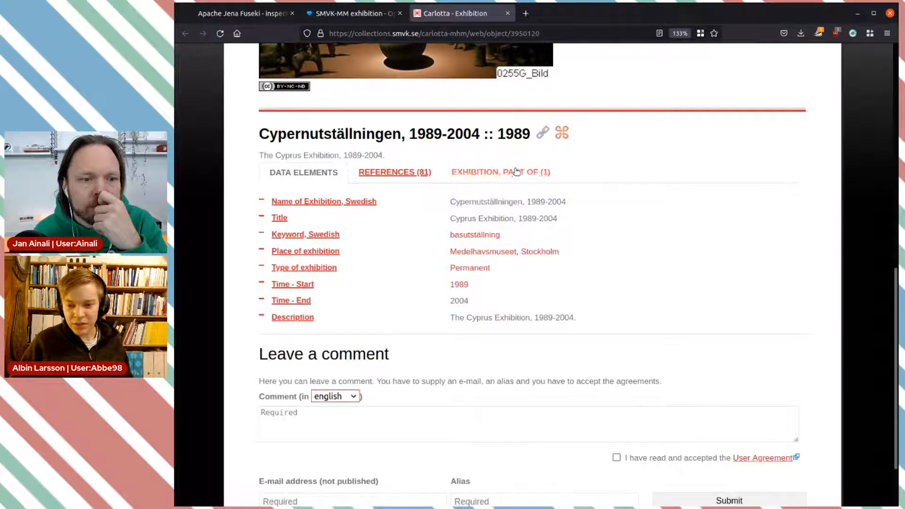
drag(528, 316, 445, 323)
click(445, 323)
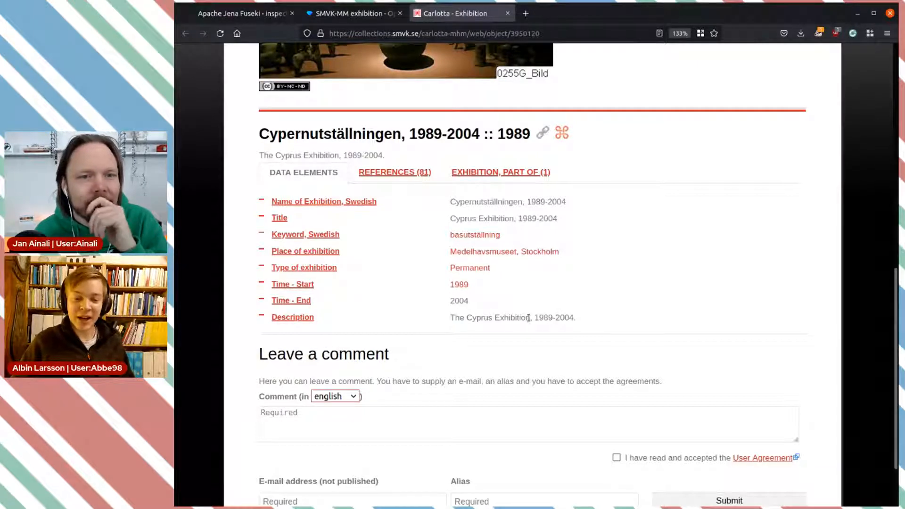
drag(535, 317, 598, 321)
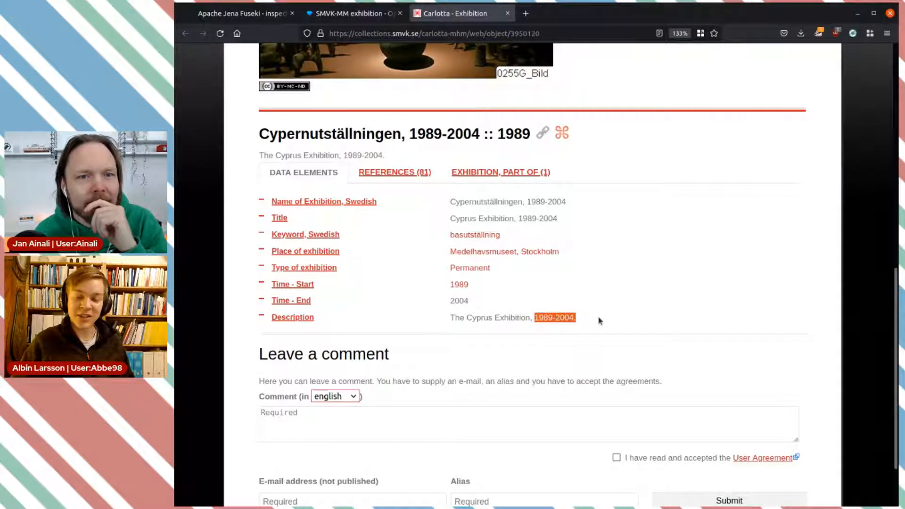
click(599, 320)
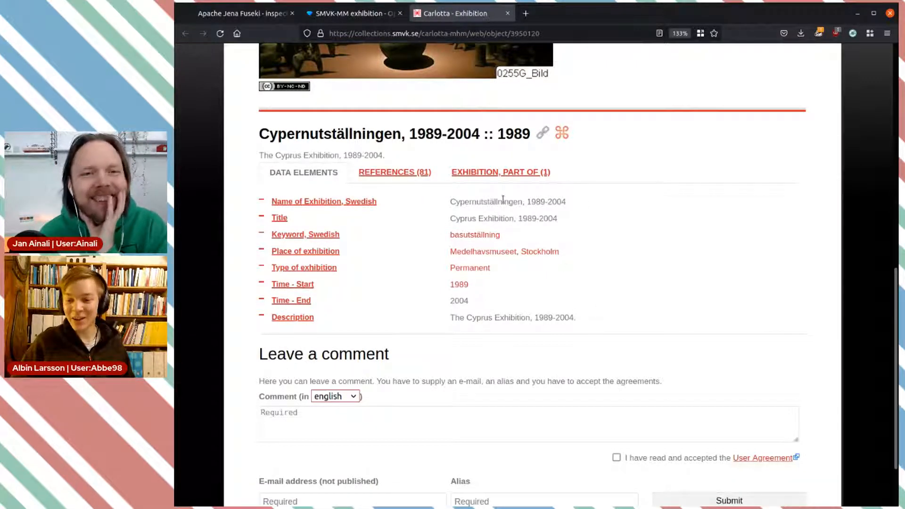
- Back in OpenRefine, shorten the titleEn value of row 15 to Cyprus Exhibition, removing the years
click(341, 14)
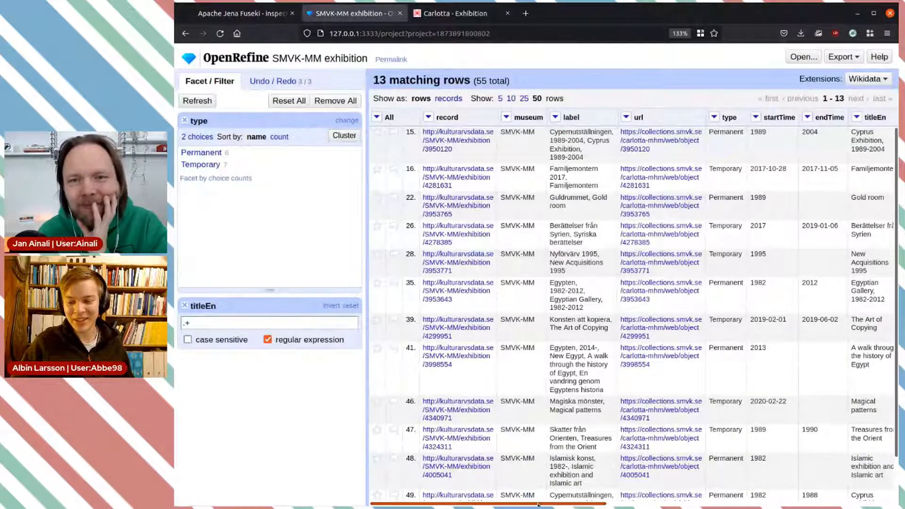
drag(536, 504, 640, 504)
click(712, 135)
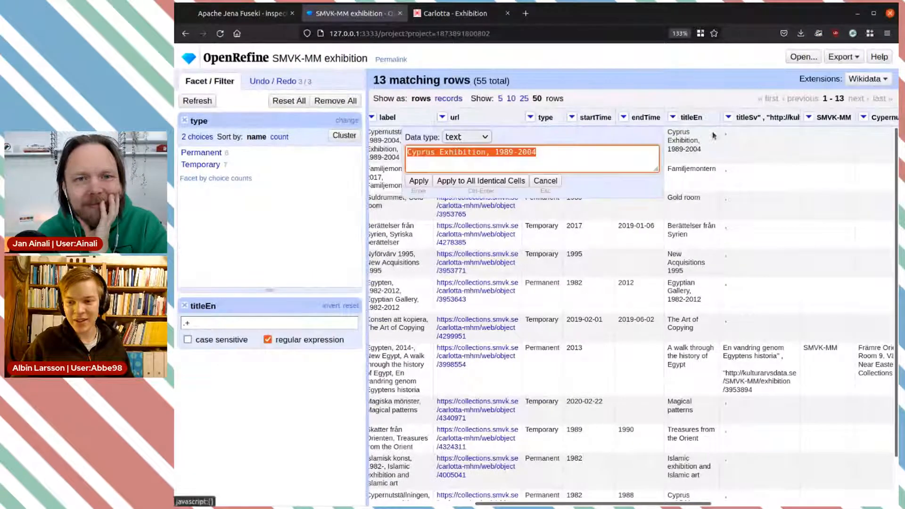
click(548, 152)
drag(547, 153, 485, 155)
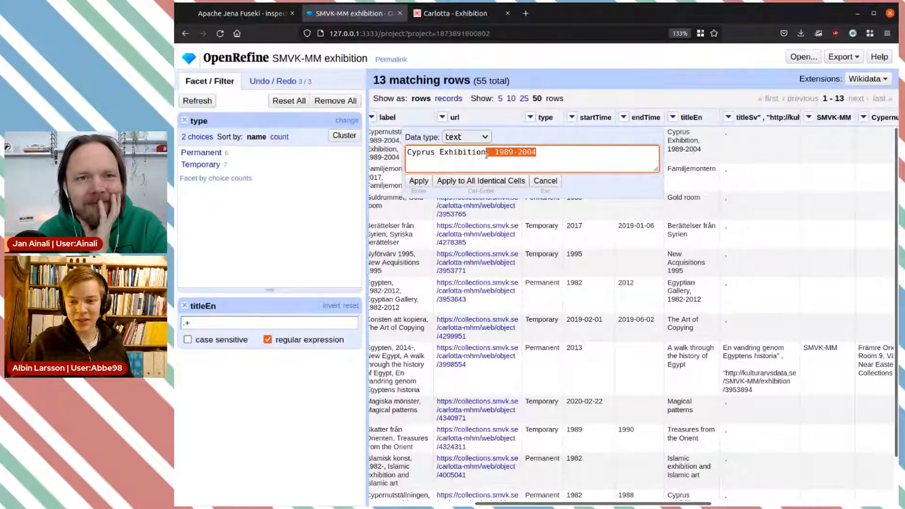
key(BackSpace)
key(Return)
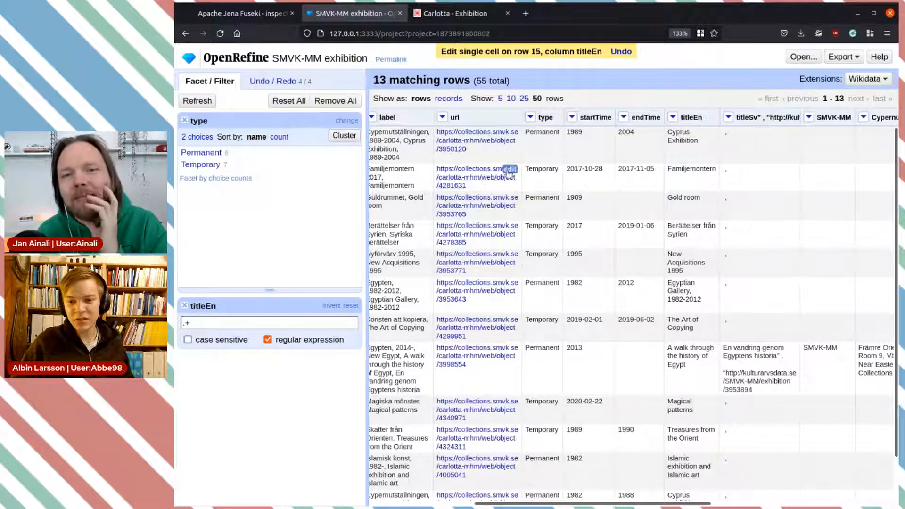
- Open the collection page of the Familjemontern exhibition in row 16, close the Cyprus page and examine the exhibition's title and description
middle_click(497, 179)
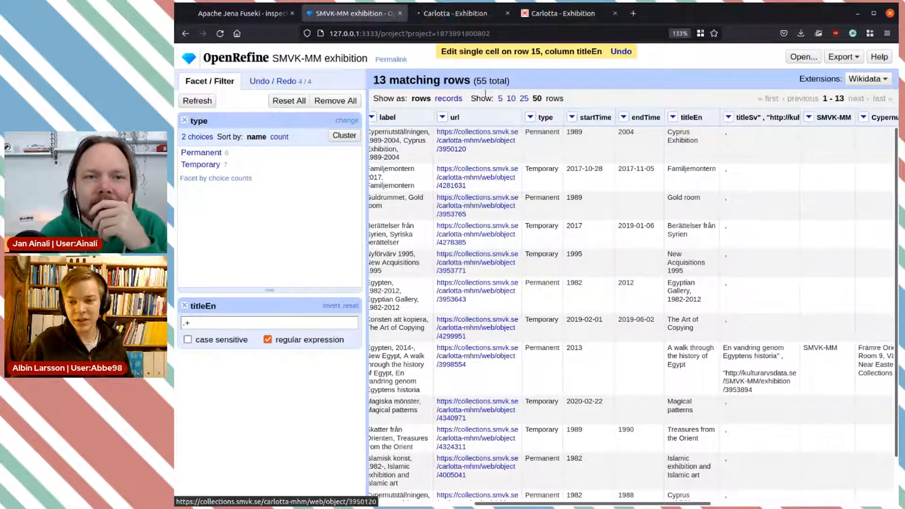
click(614, 13)
click(453, 13)
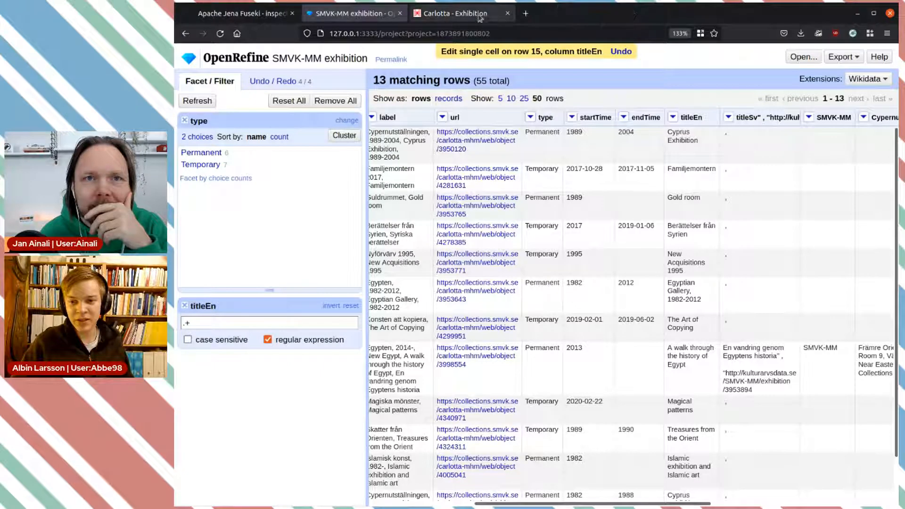
scroll(566, 218, down, 3)
scroll(567, 218, down, 3)
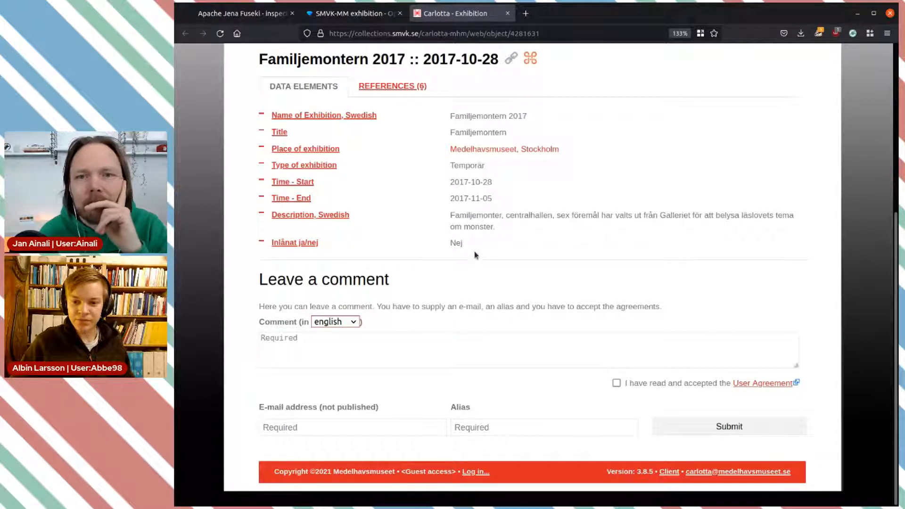
scroll(392, 155, up, 4)
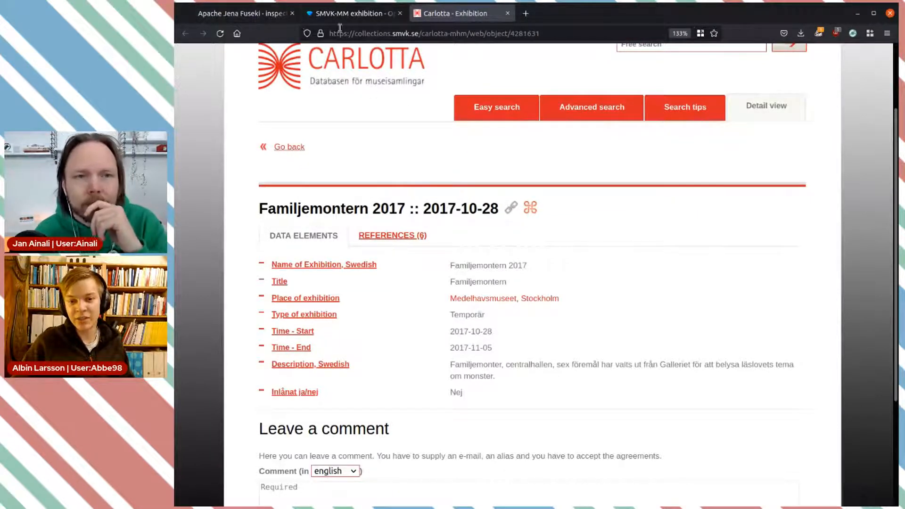
- Return to OpenRefine and empty the titleEn cell of the Familjemontern row
click(351, 13)
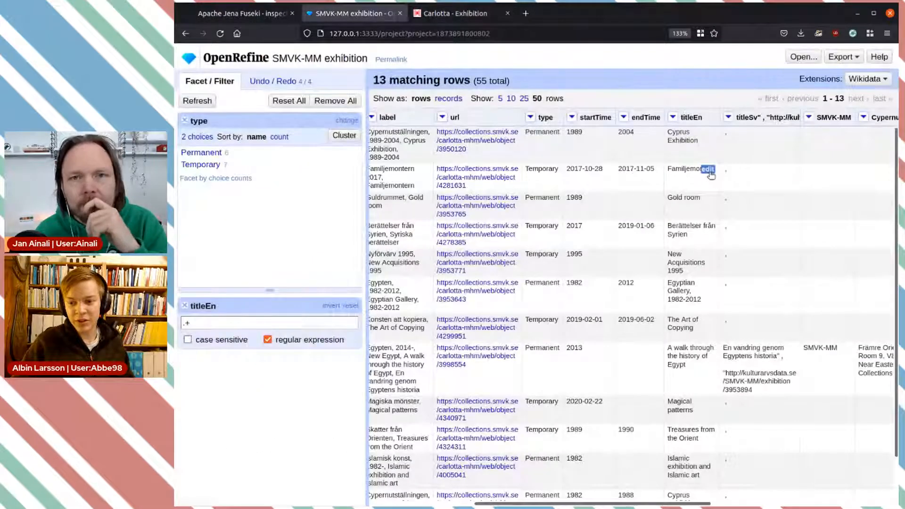
click(709, 170)
key(BackSpace)
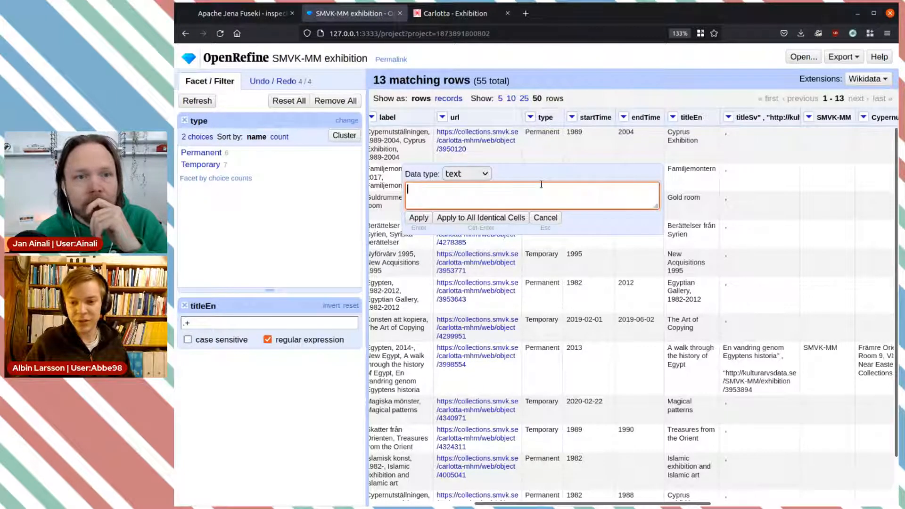
click(418, 217)
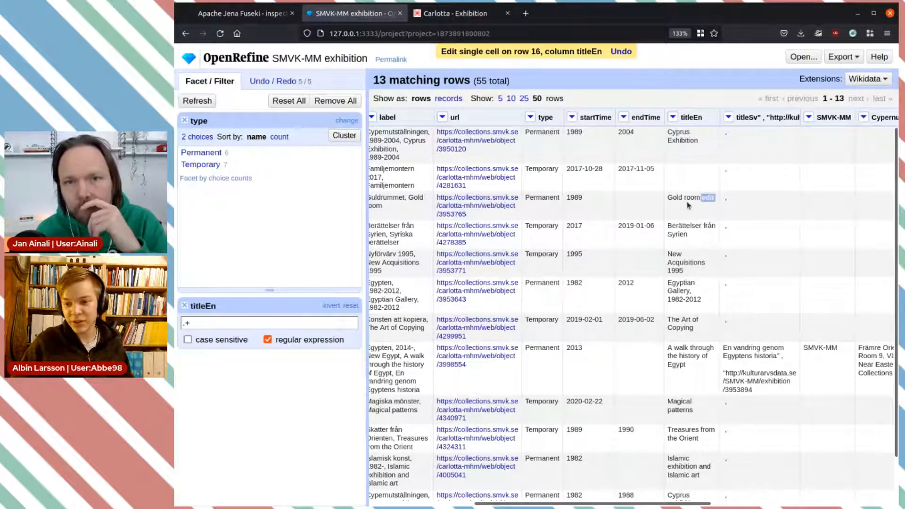
- Open the collection page of Berättelser från Syrien from row 26 and examine its title, alternative name and descriptions
drag(665, 503, 562, 504)
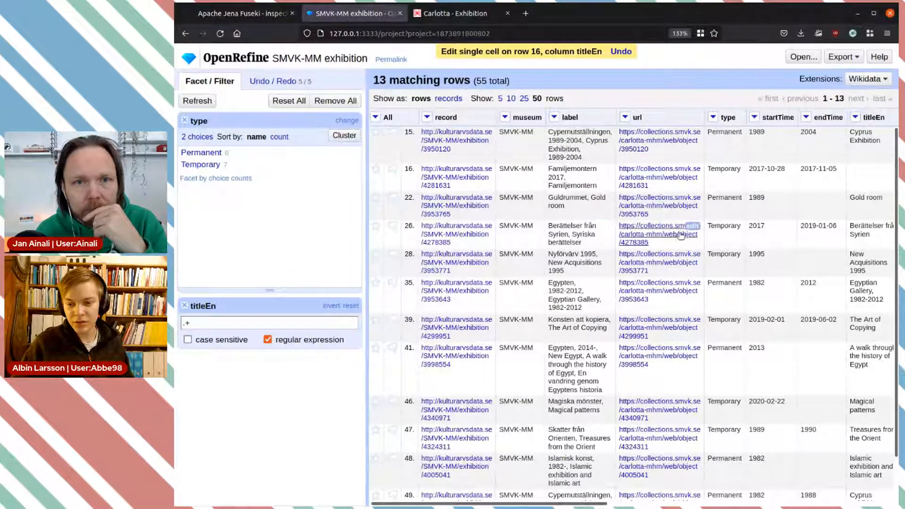
middle_click(651, 235)
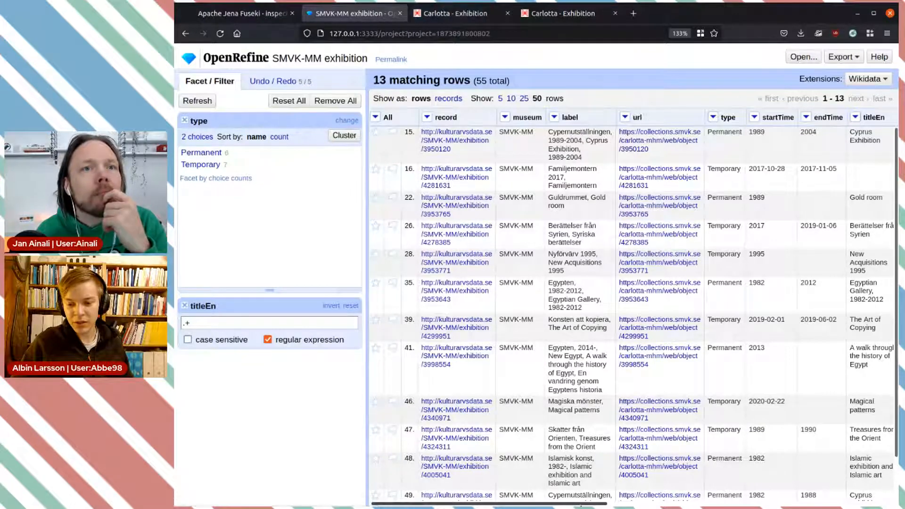
drag(583, 503, 623, 503)
click(455, 13)
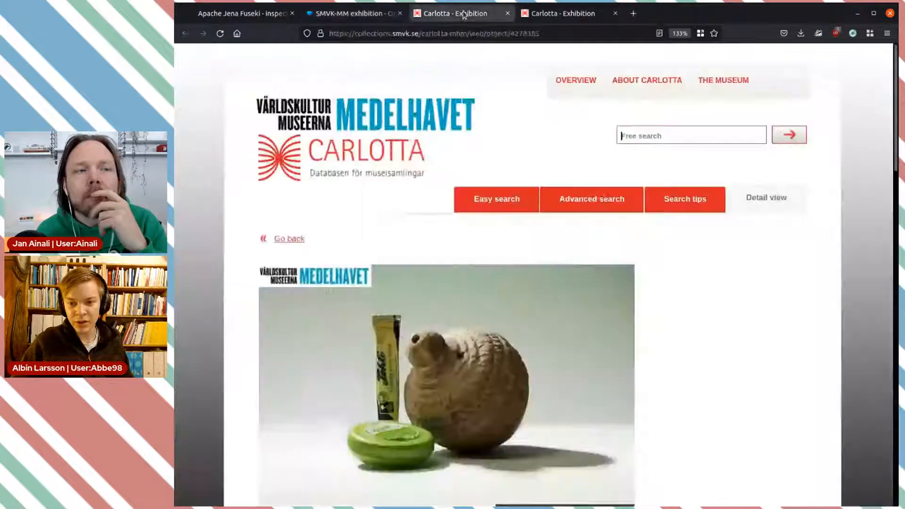
scroll(579, 303, down, 10)
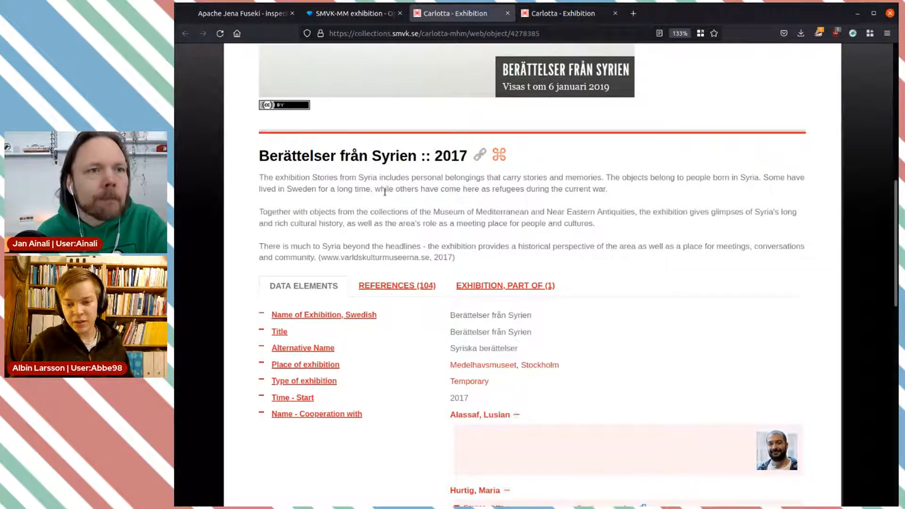
scroll(384, 191, down, 3)
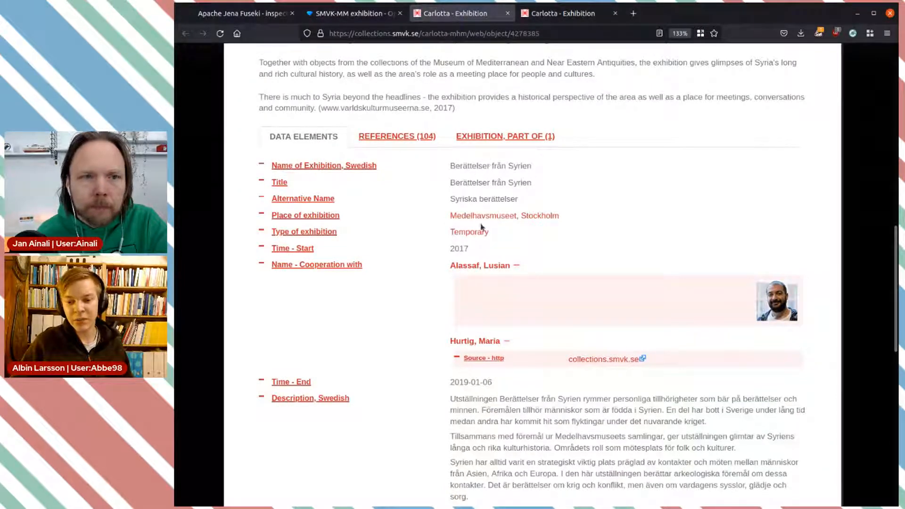
- Copy the English title "Stories from Syria" from the description of the Berättelser från Syrien exhibition
scroll(461, 199, up, 3)
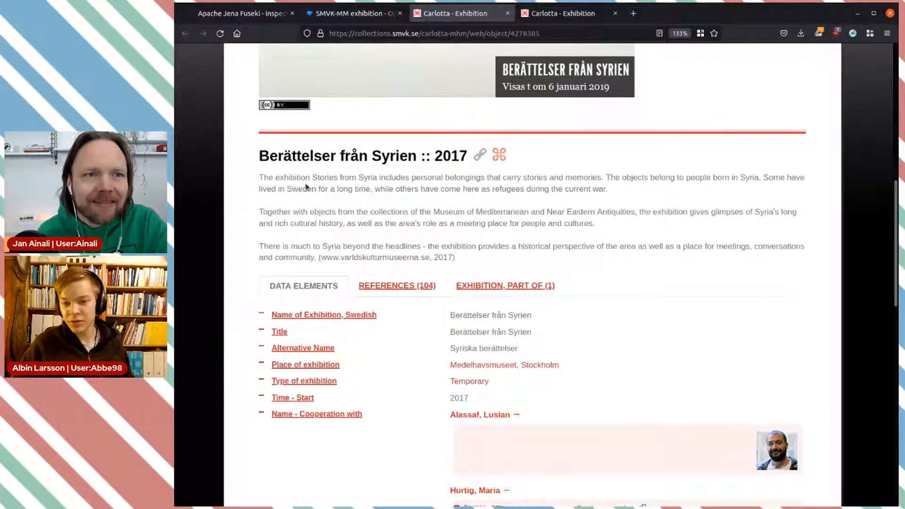
drag(259, 179, 363, 177)
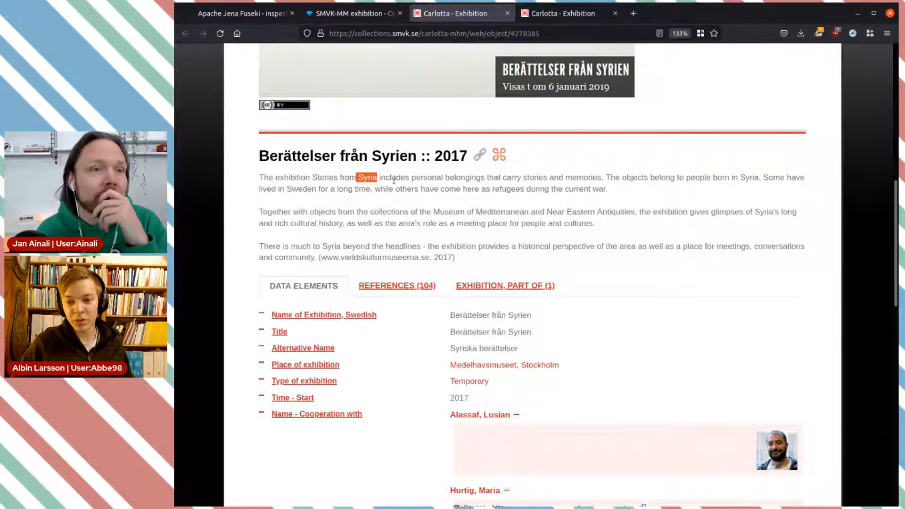
click(357, 180)
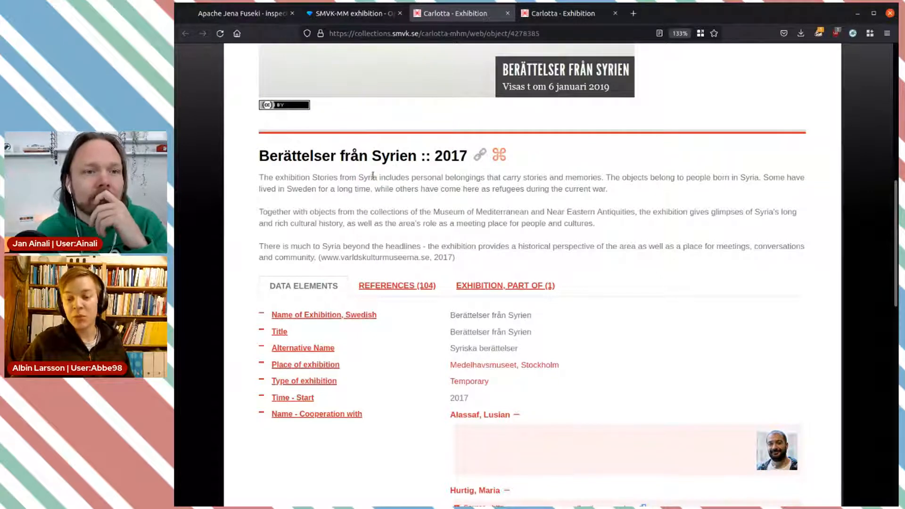
drag(377, 177, 310, 178)
key(ctrl+c)
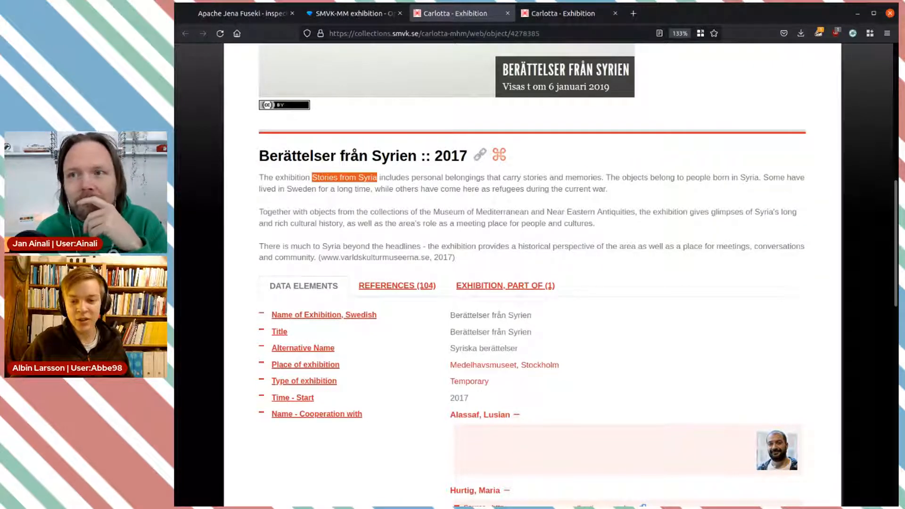
- Return to OpenRefine and replace the titleEn value of row 26 with Stories from Syria
click(351, 13)
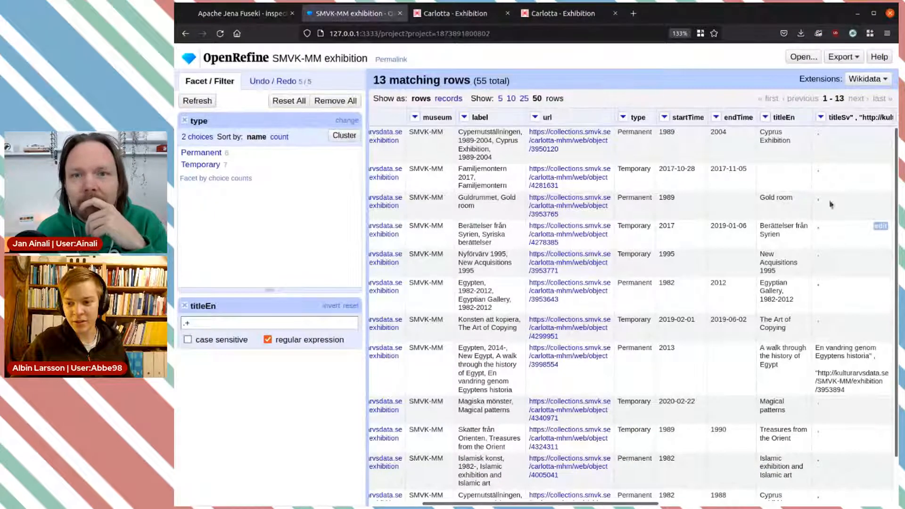
click(800, 227)
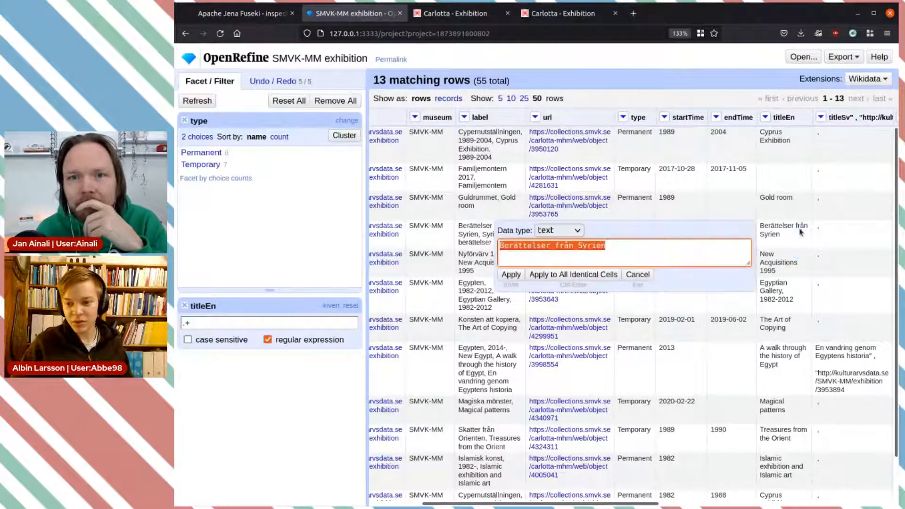
key(ctrl+v)
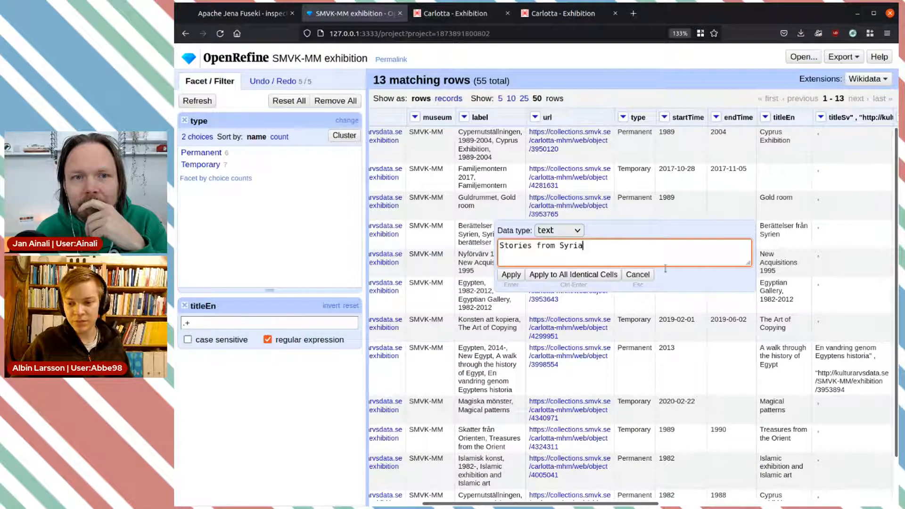
click(510, 274)
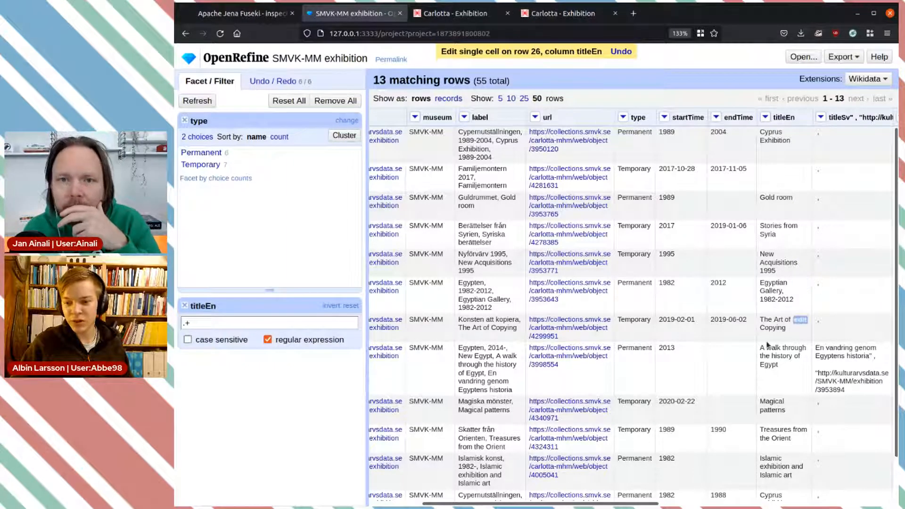
- Check the record URIs of the filtered rows and search Wikidata for P1260 in a new browser tab
scroll(789, 353, down, 2)
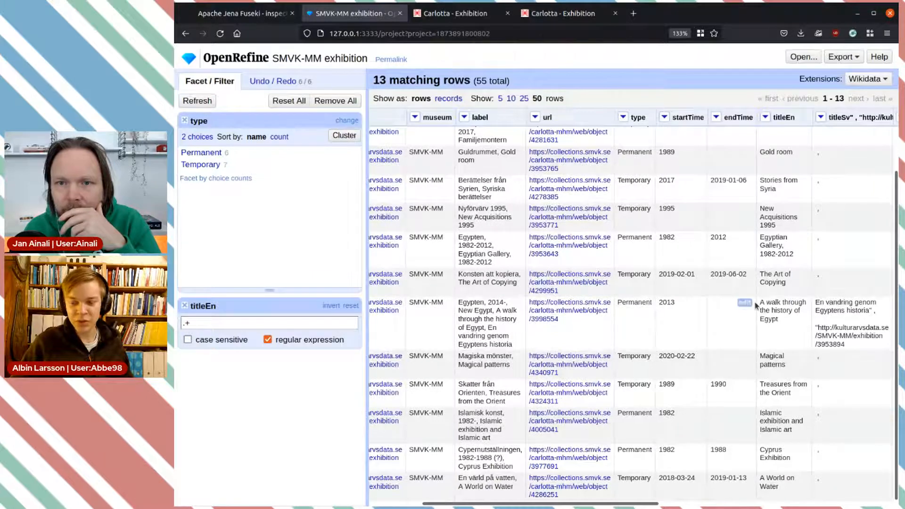
drag(645, 503, 569, 499)
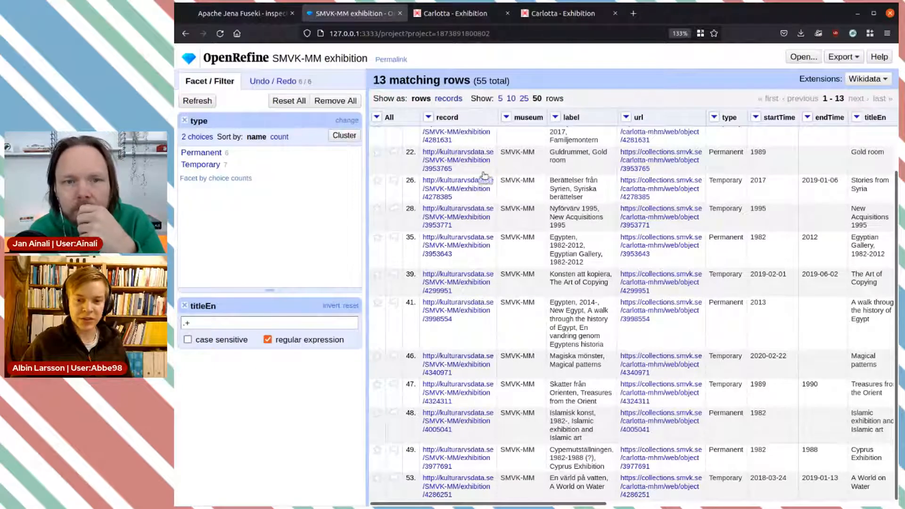
scroll(459, 149, up, 1)
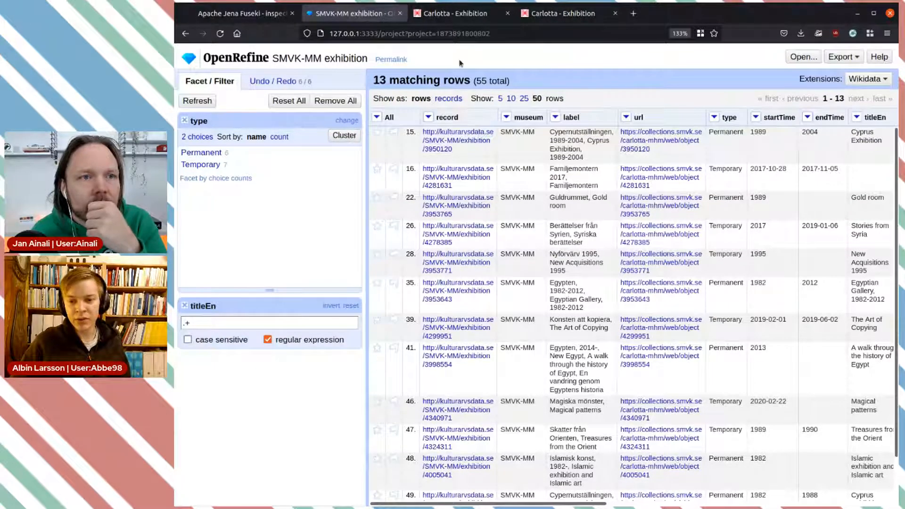
click(635, 16)
text(wd P126)
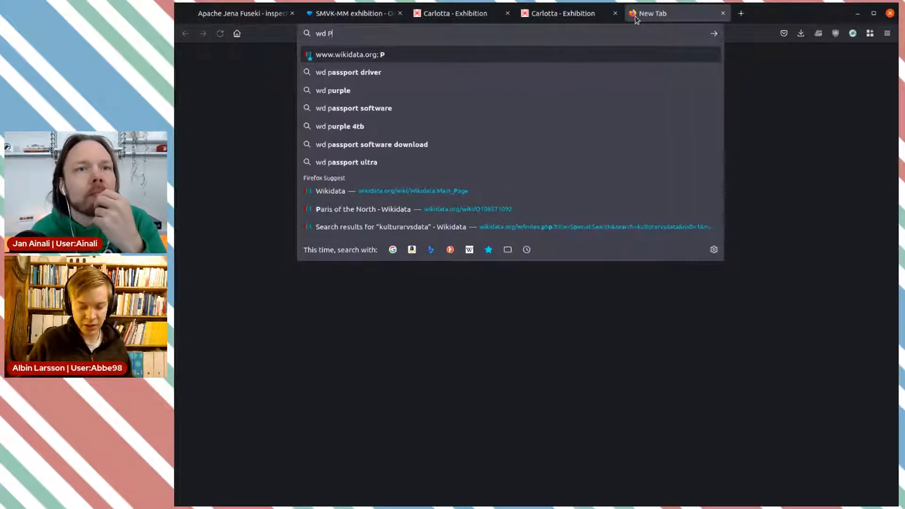
text(0)
key(Return)
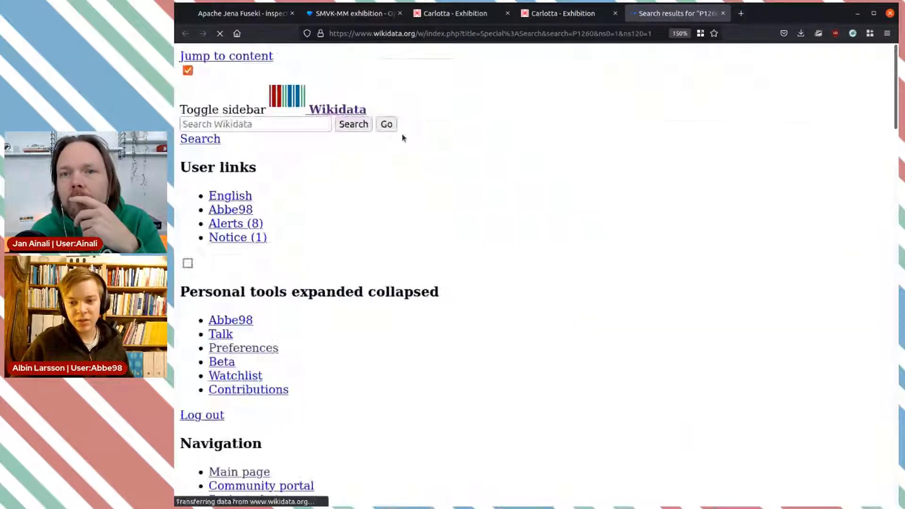
- Restrict the Wikidata search to the Property namespace and open the Swedish Open Cultural Heritage URI property page
scroll(605, 329, down, 3)
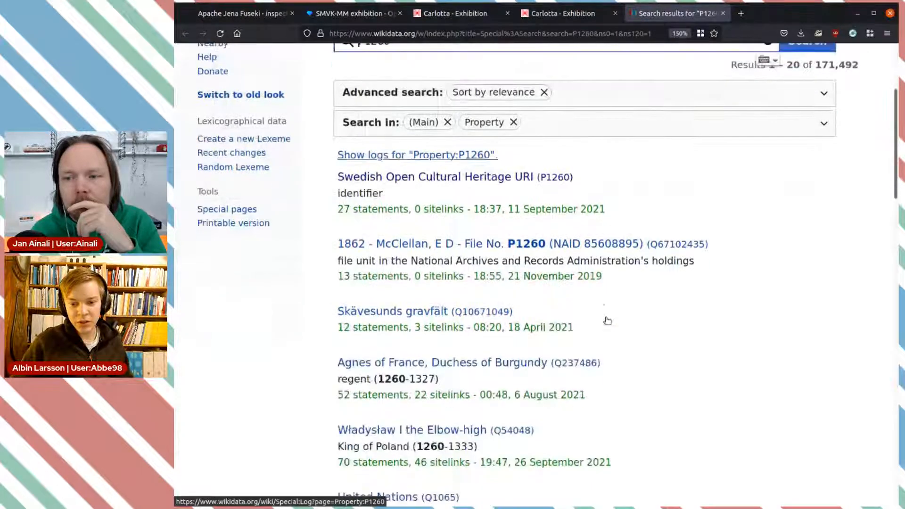
scroll(542, 306, up, 3)
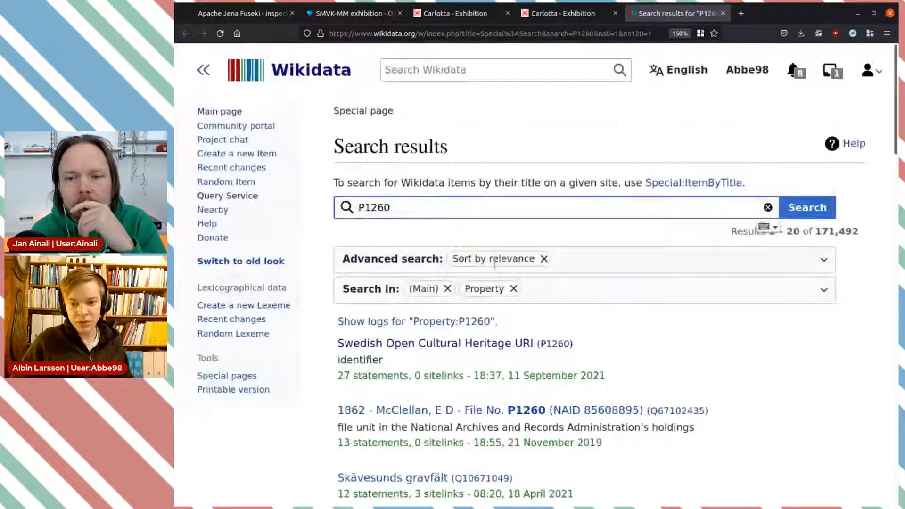
click(447, 288)
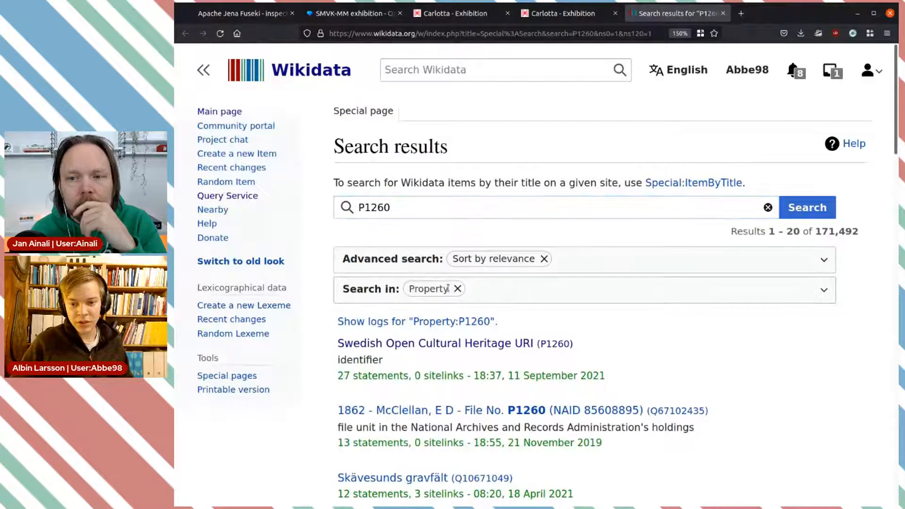
click(801, 207)
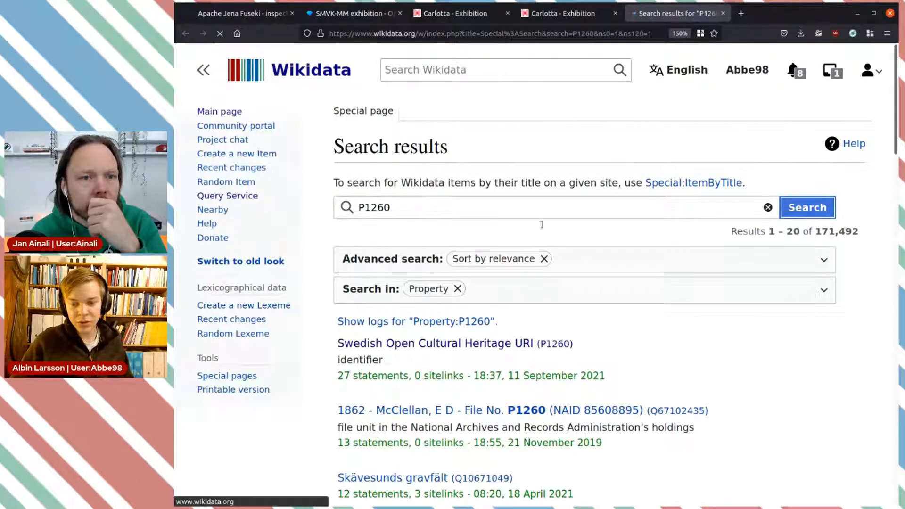
click(473, 344)
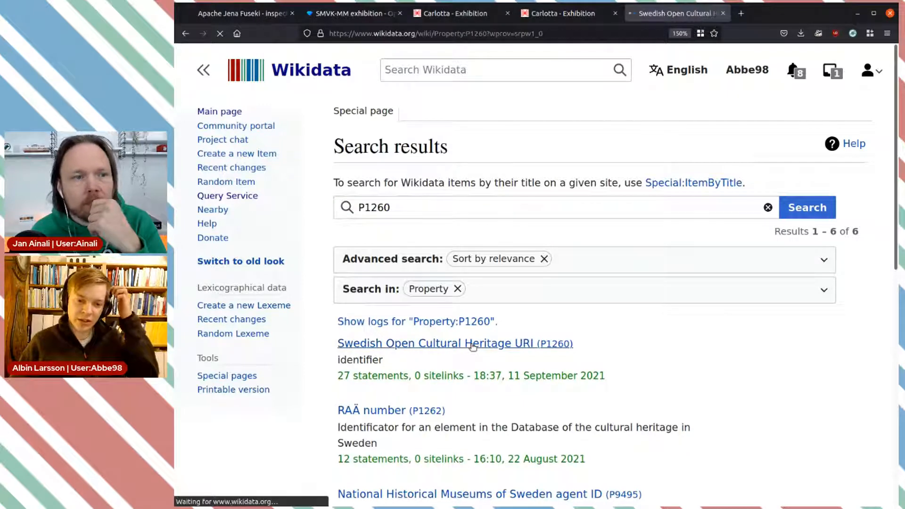
- Examine the property examples of Swedish Open Cultural Heritage URI for the format of the identifier values
scroll(545, 372, down, 5)
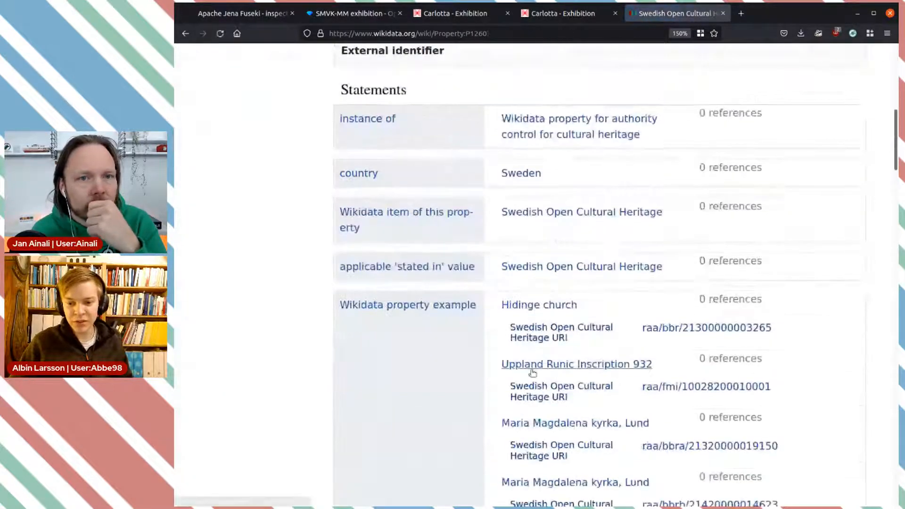
scroll(646, 218, up, 3)
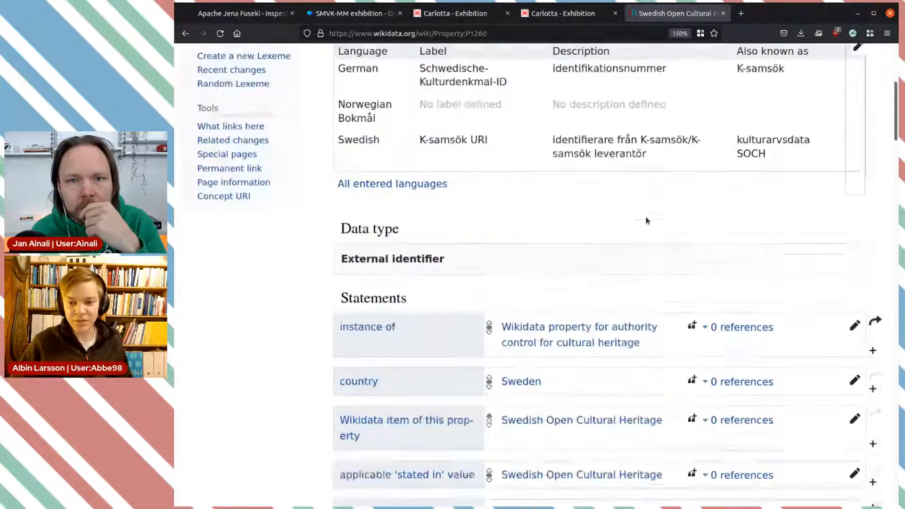
scroll(645, 232, down, 6)
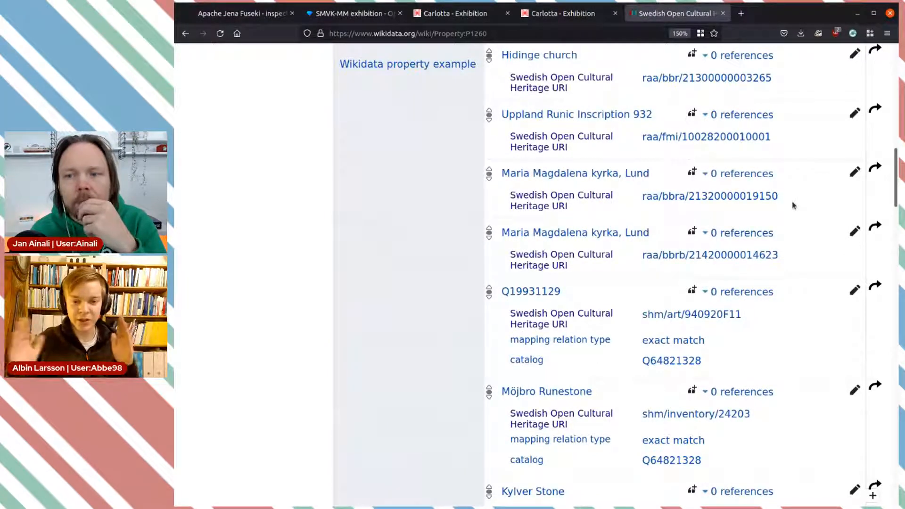
drag(792, 204, 639, 201)
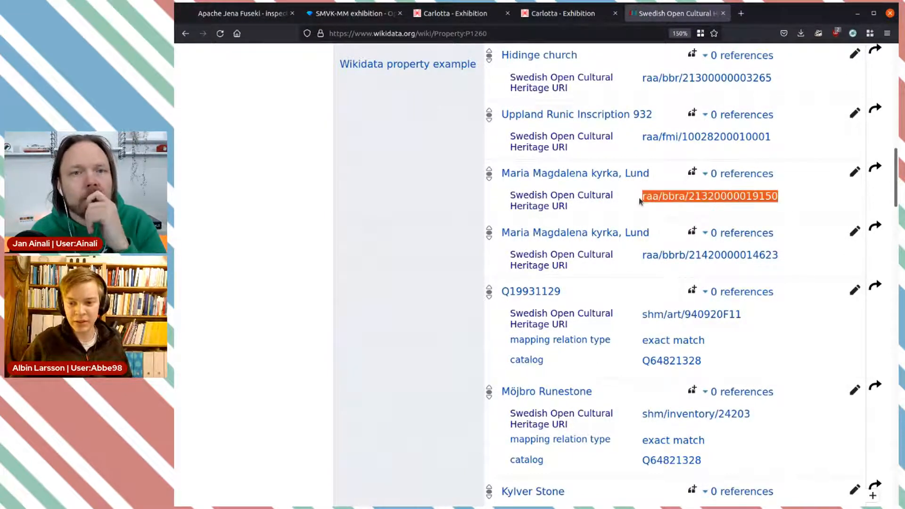
click(795, 207)
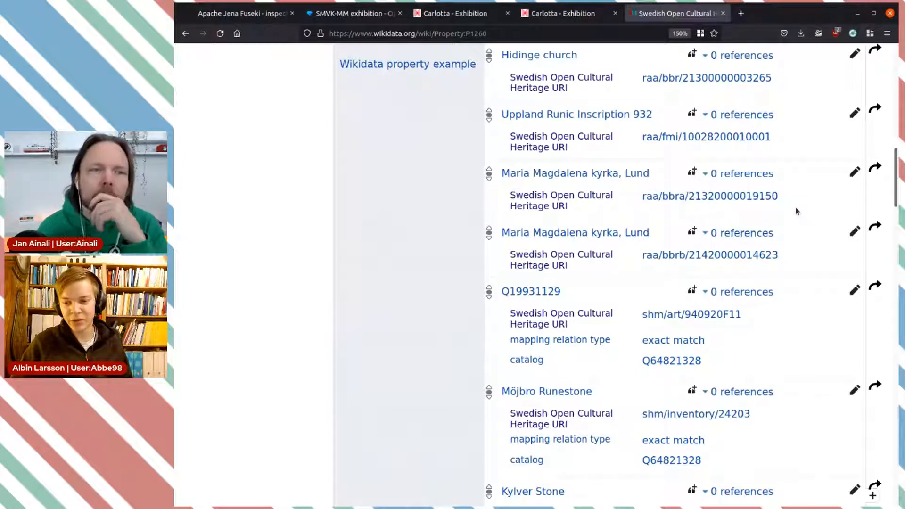
scroll(778, 275, down, 8)
scroll(678, 361, down, 8)
scroll(685, 340, up, 8)
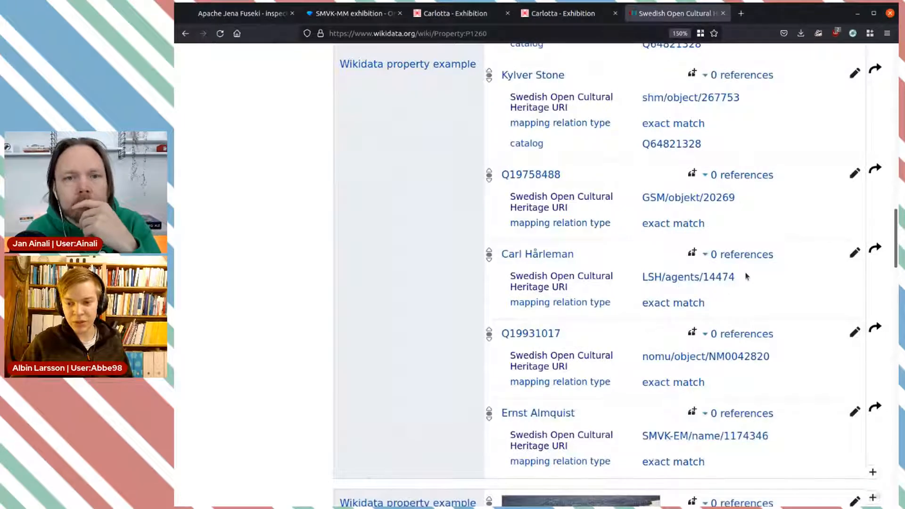
drag(746, 277, 639, 277)
click(790, 298)
scroll(790, 297, up, 5)
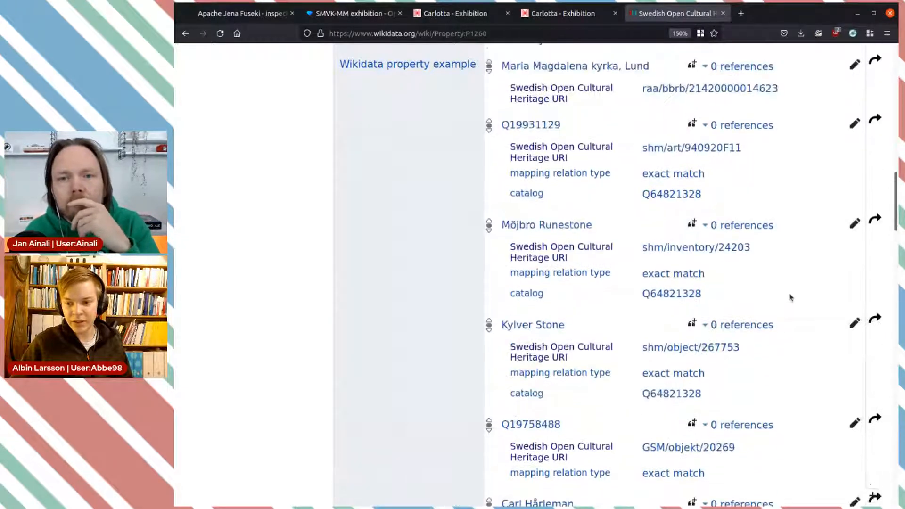
scroll(755, 288, up, 3)
scroll(756, 288, down, 15)
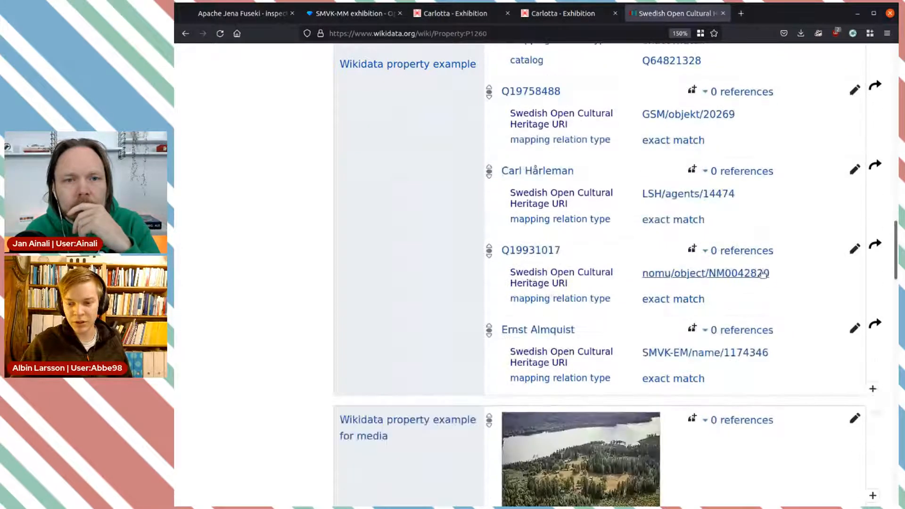
- Examine the property's formatter URL statements and media examples, and close the Wikidata page
scroll(713, 370, down, 5)
scroll(716, 355, down, 5)
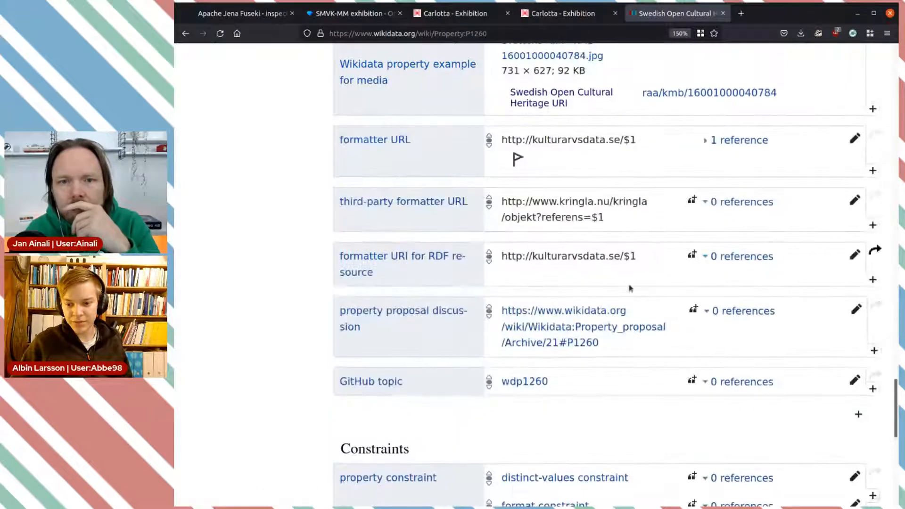
scroll(736, 388, down, 3)
scroll(671, 366, up, 15)
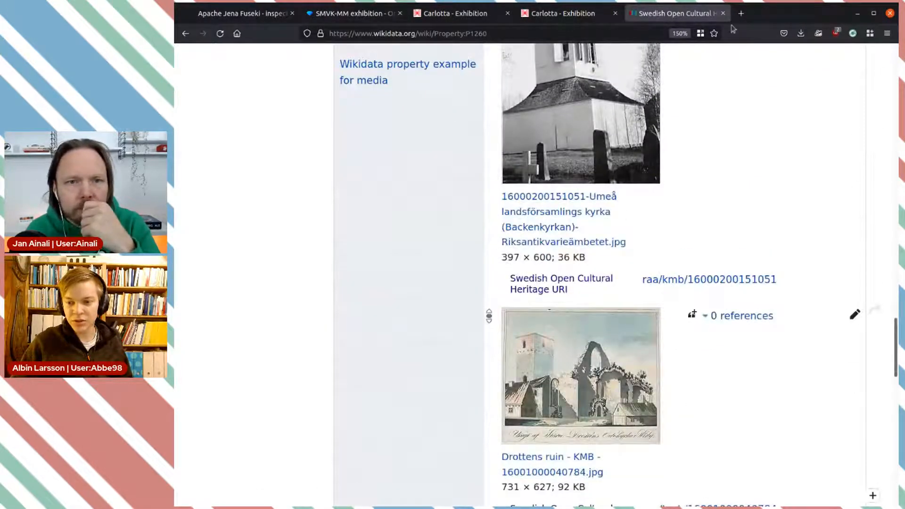
scroll(673, 204, up, 5)
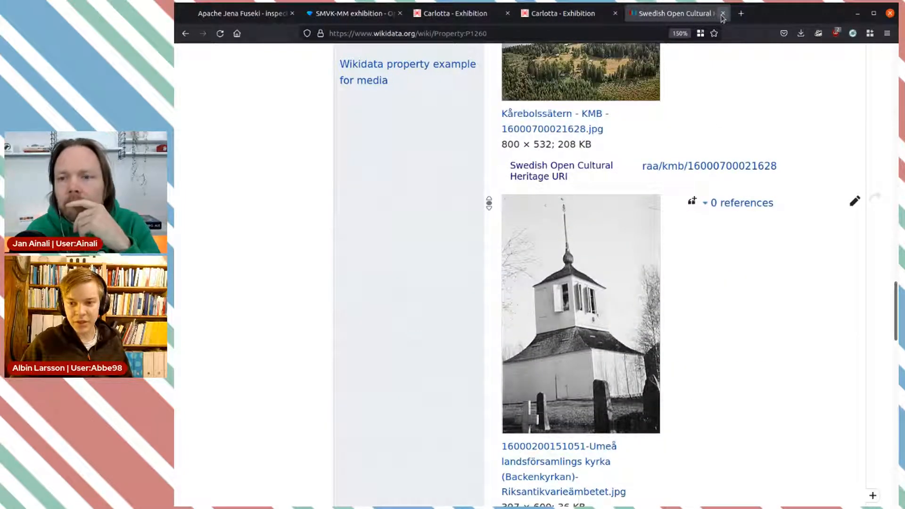
click(721, 16)
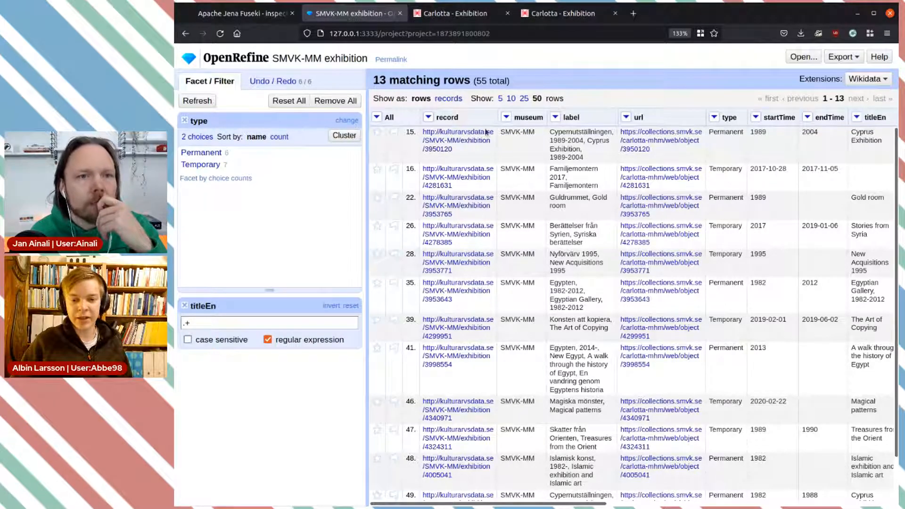
click(427, 119)
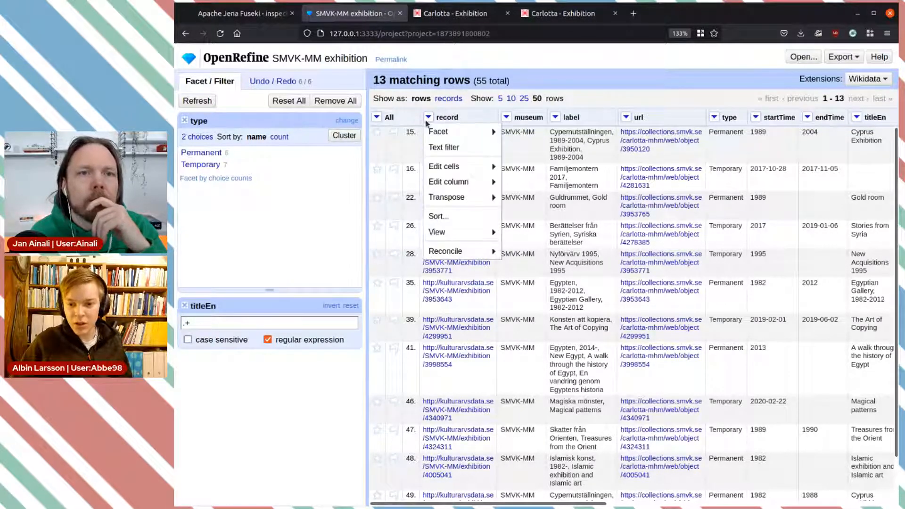
mouse_move(448, 182)
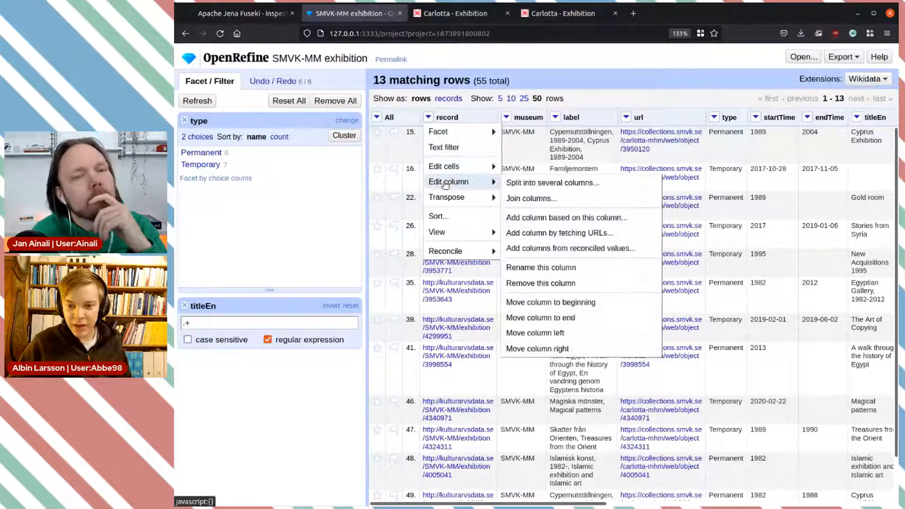
click(535, 185)
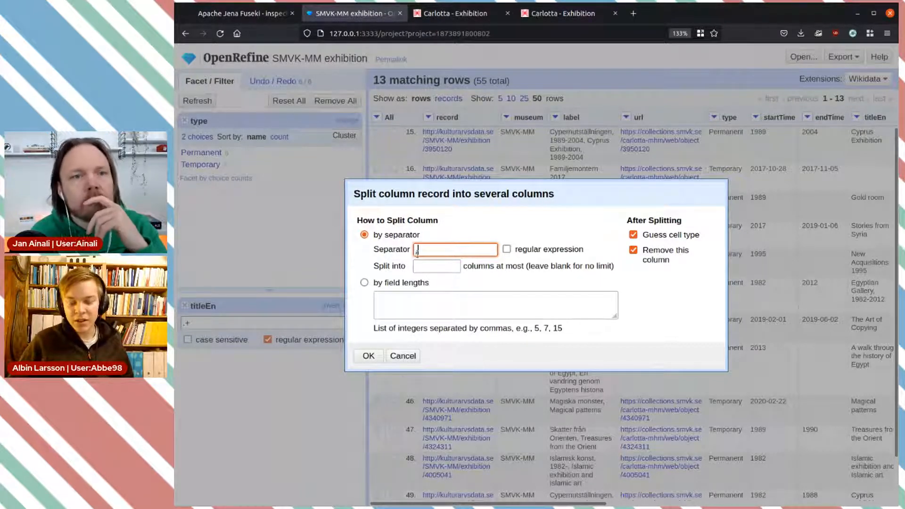
click(400, 284)
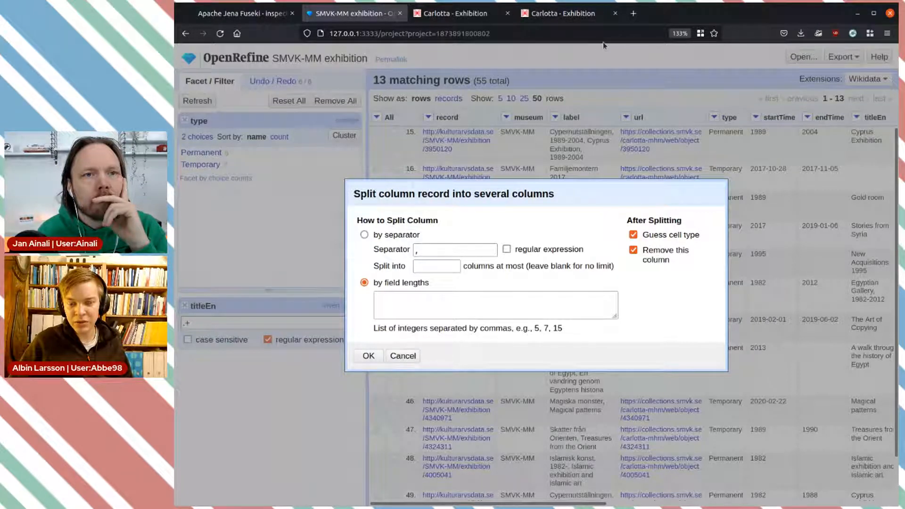
click(400, 357)
- Copy the record URI of the Guldrummet row and paste it as the field lengths for splitting the record column
drag(456, 217, 425, 199)
key(ctrl+c)
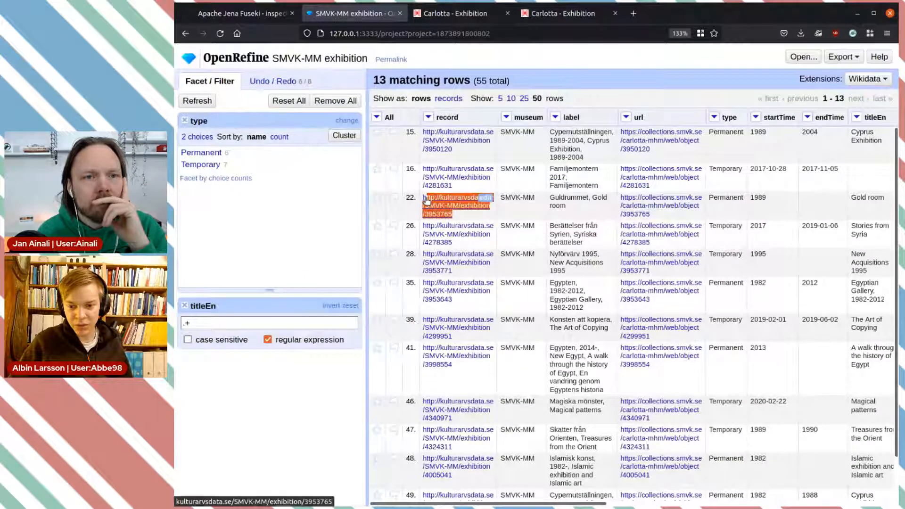
click(428, 117)
mouse_move(445, 131)
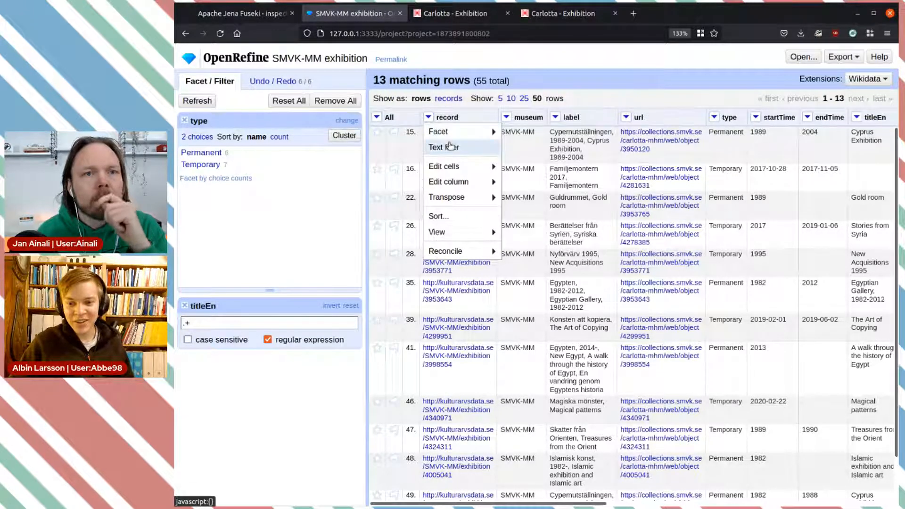
mouse_move(455, 183)
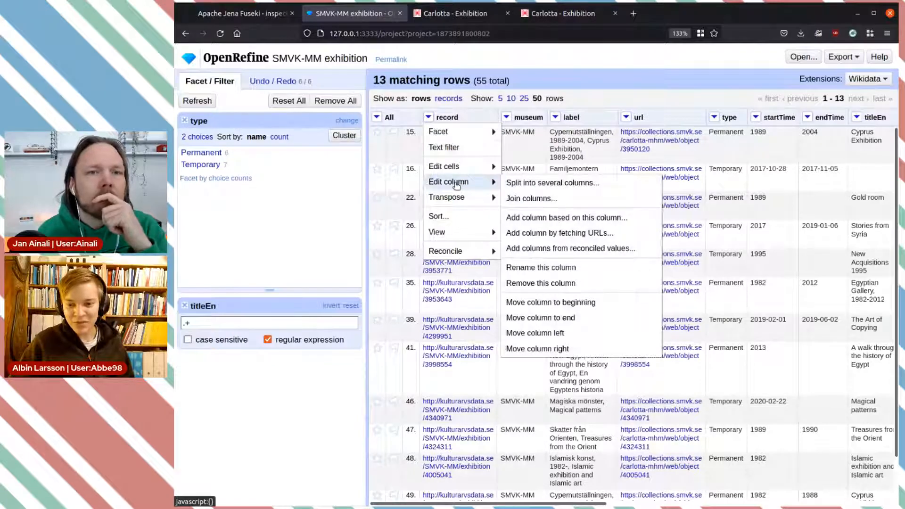
click(530, 184)
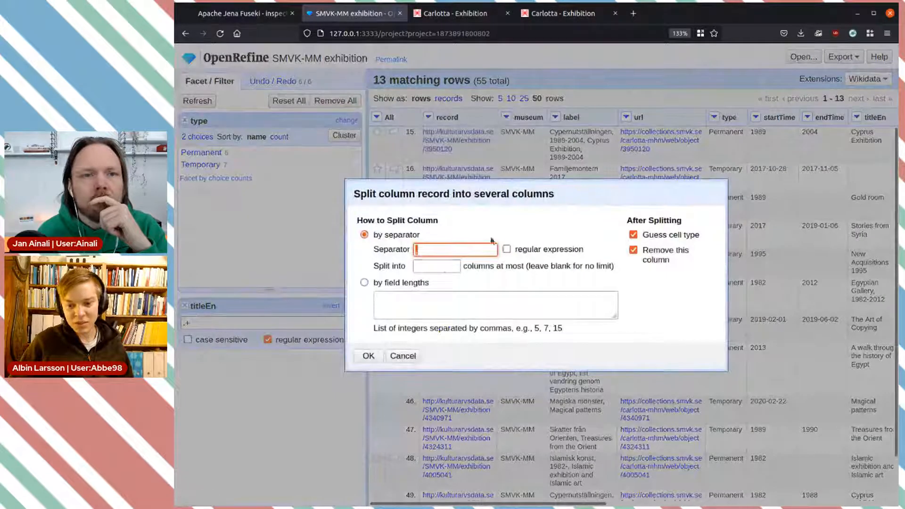
click(404, 283)
click(404, 297)
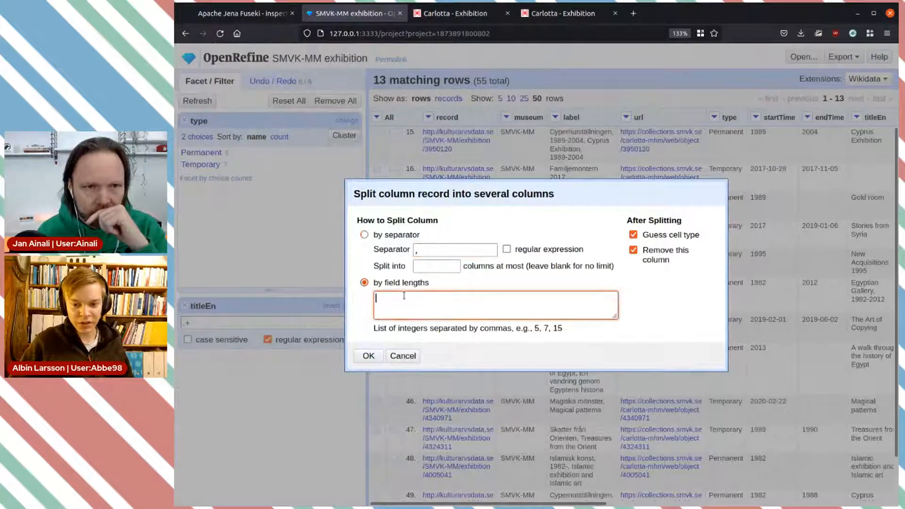
key(ctrl+v)
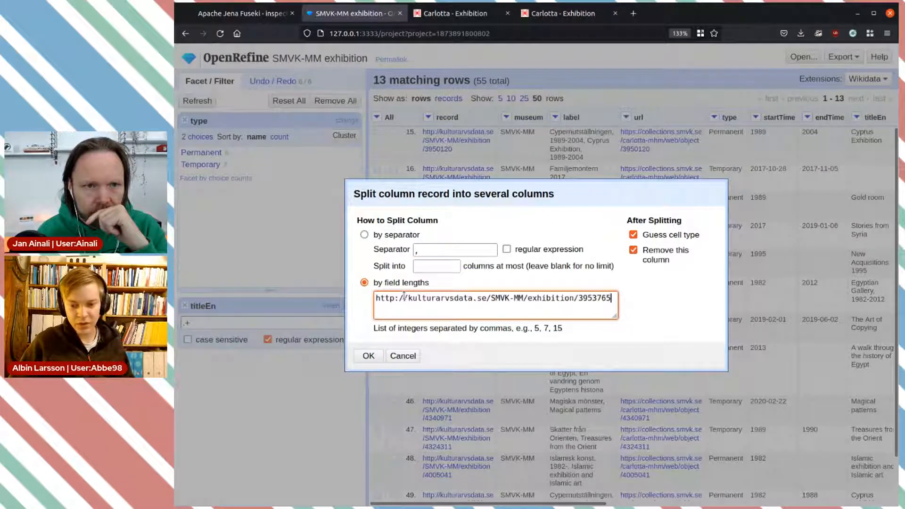
drag(492, 297, 639, 305)
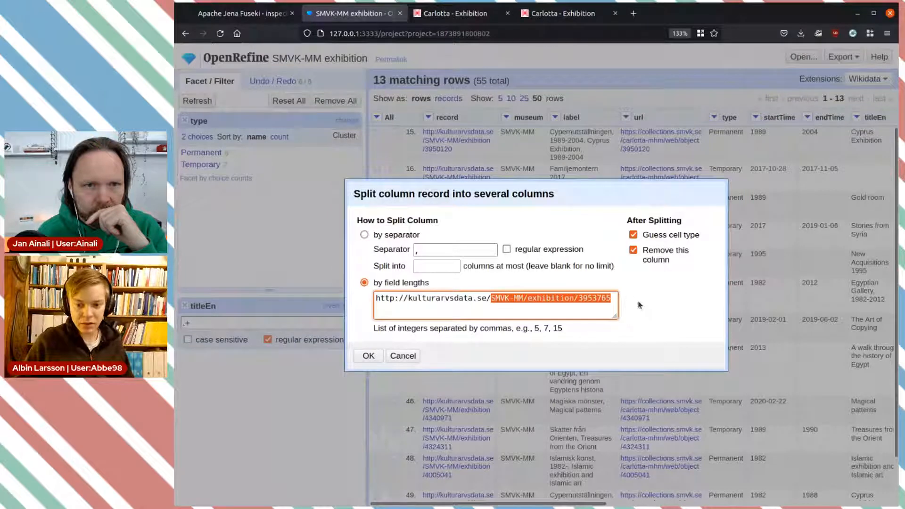
key(BackSpace)
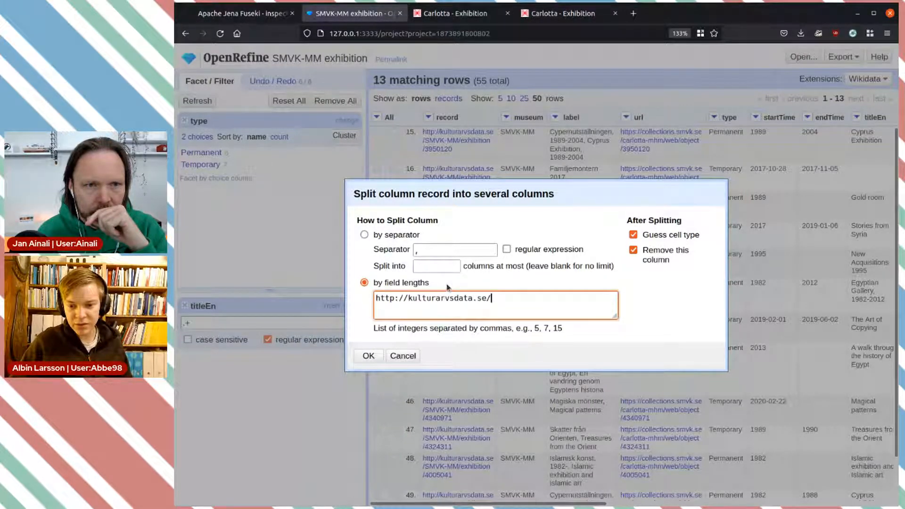
drag(501, 300, 358, 297)
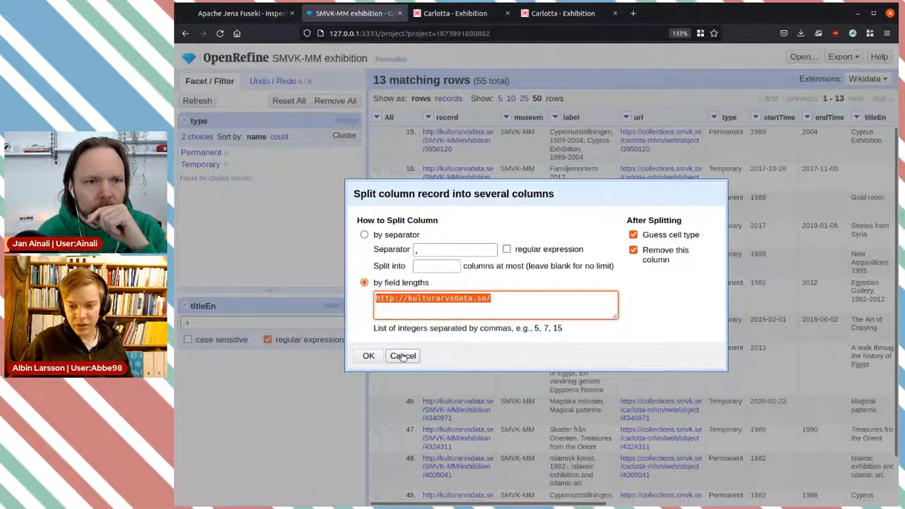
click(488, 303)
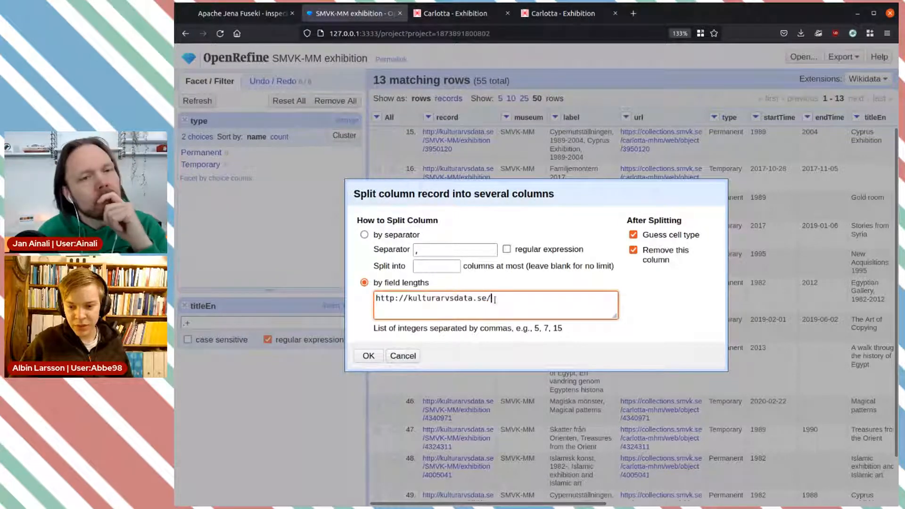
click(398, 300)
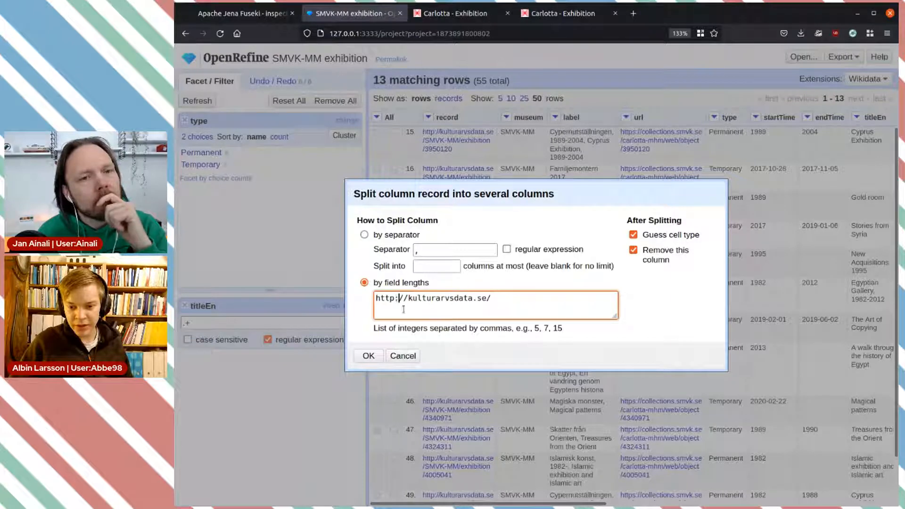
click(437, 297)
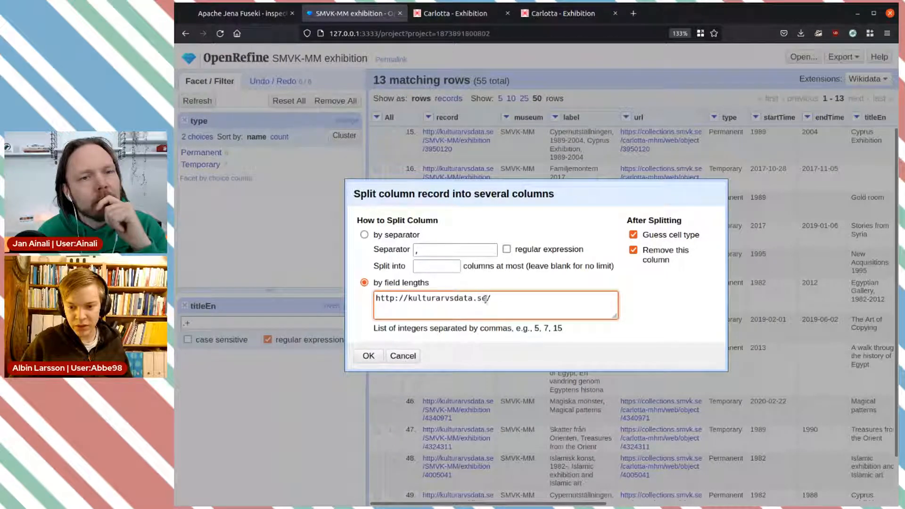
- Split the record column by a field length of 23 and check the resulting columns
key(ctrl+a)
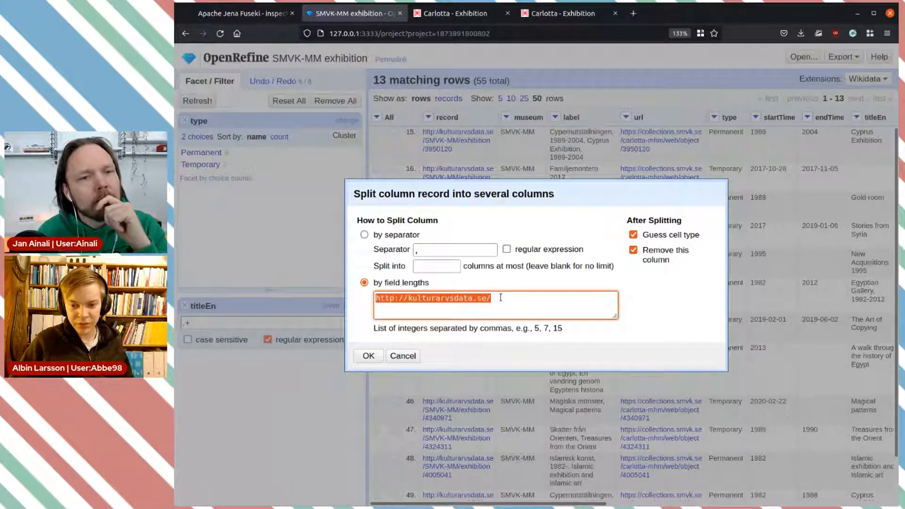
text(23)
click(677, 291)
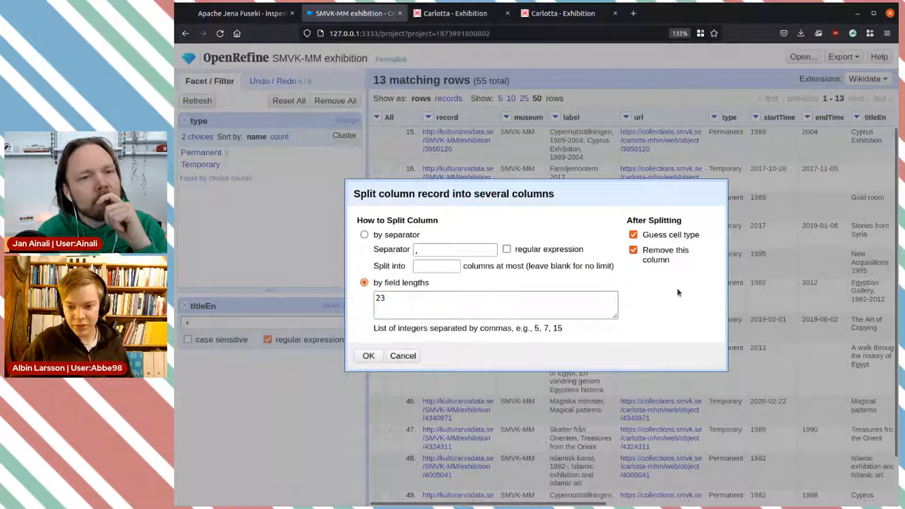
click(370, 356)
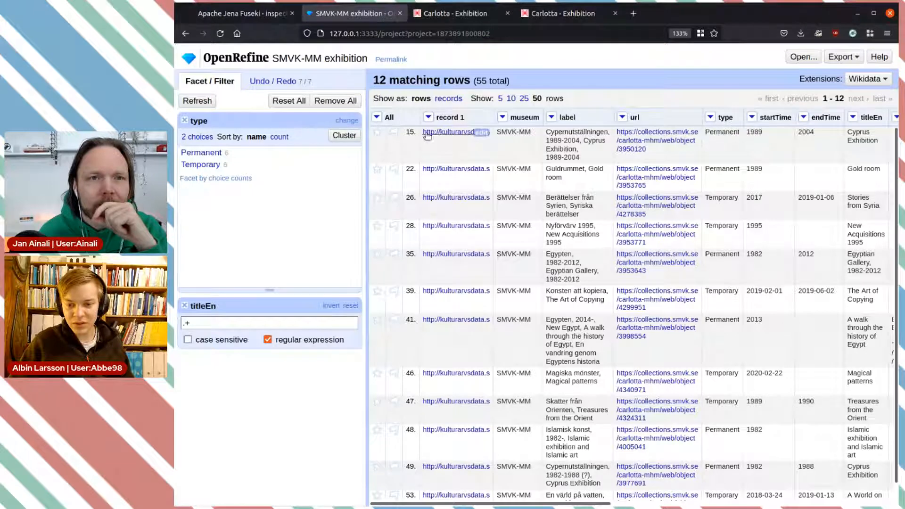
scroll(825, 493, right, 10)
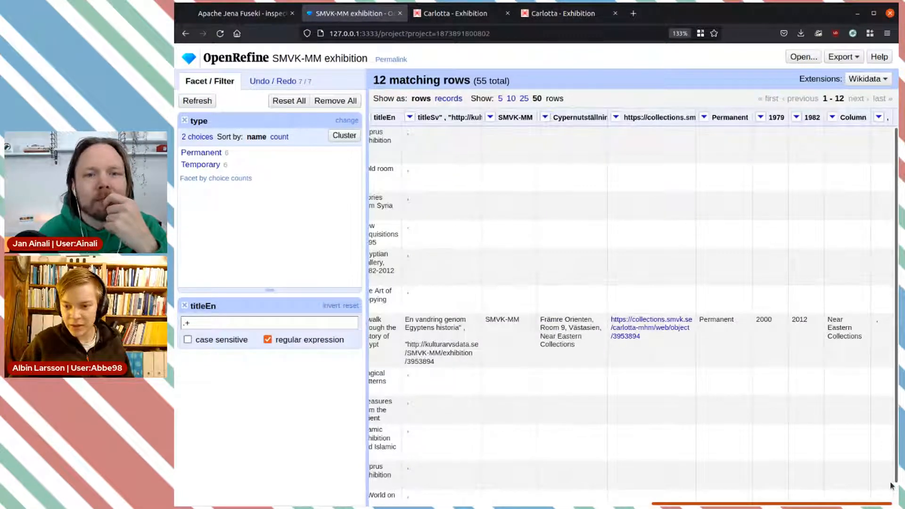
scroll(506, 486, left, 10)
scroll(505, 486, left, 1)
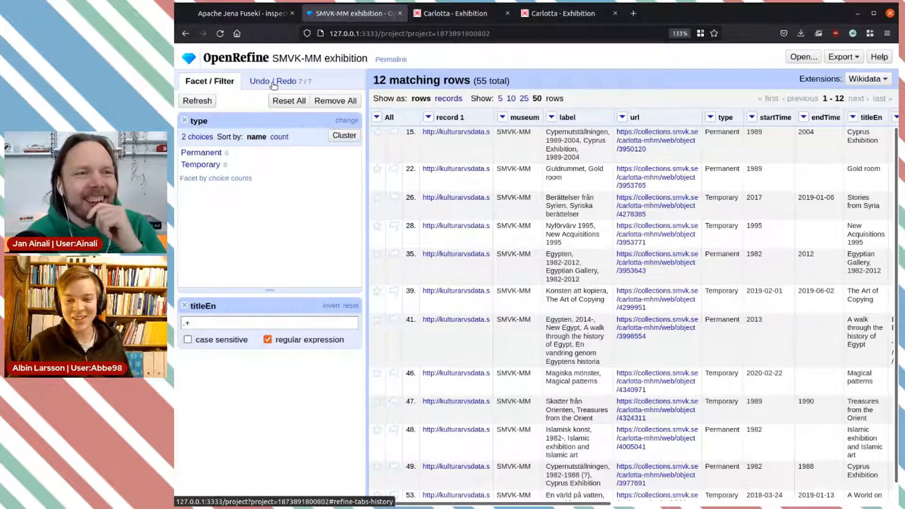
- Undo the split of the record column through the project history and return to the facets and filters
click(273, 82)
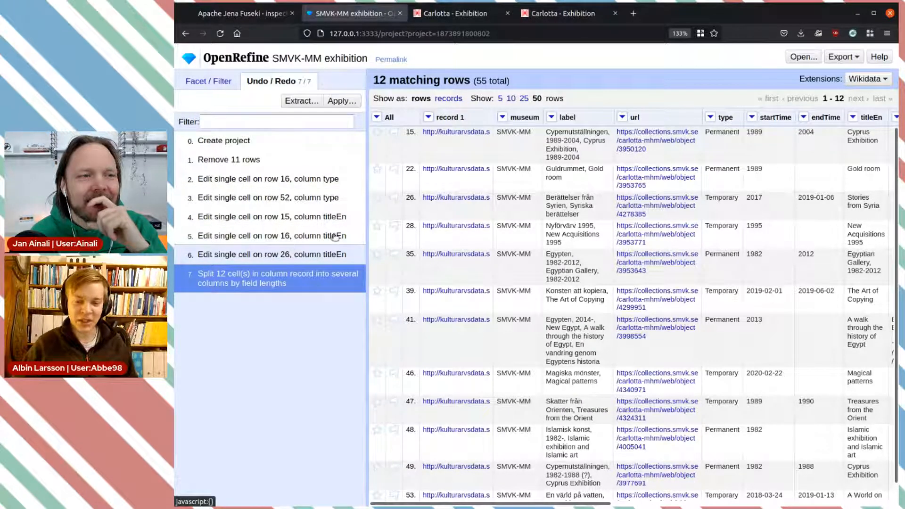
click(256, 255)
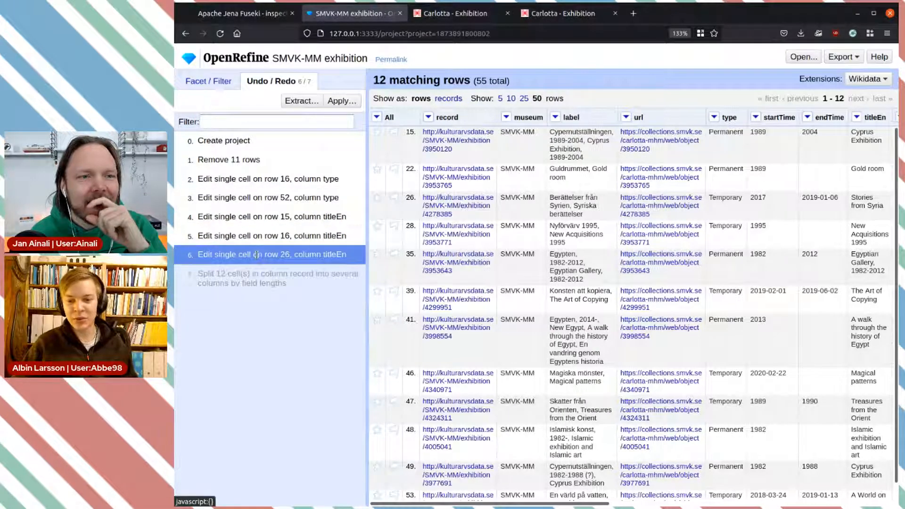
click(344, 100)
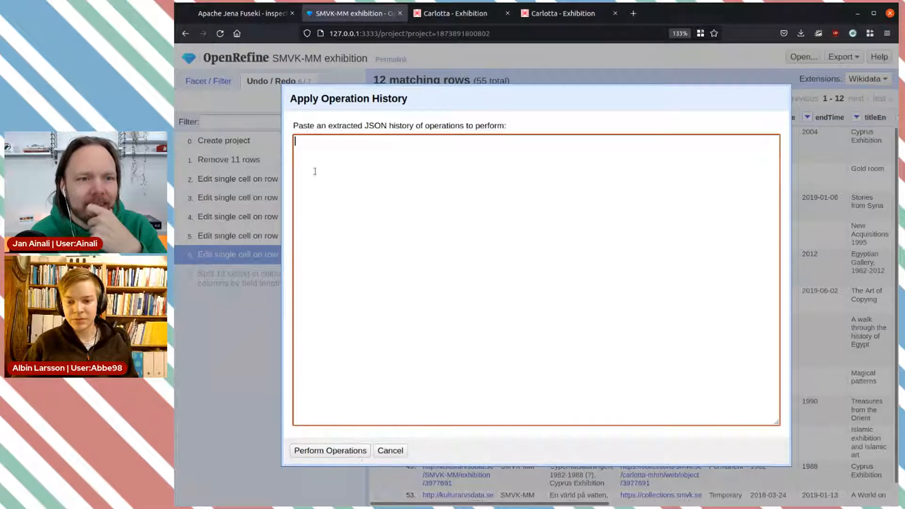
click(391, 450)
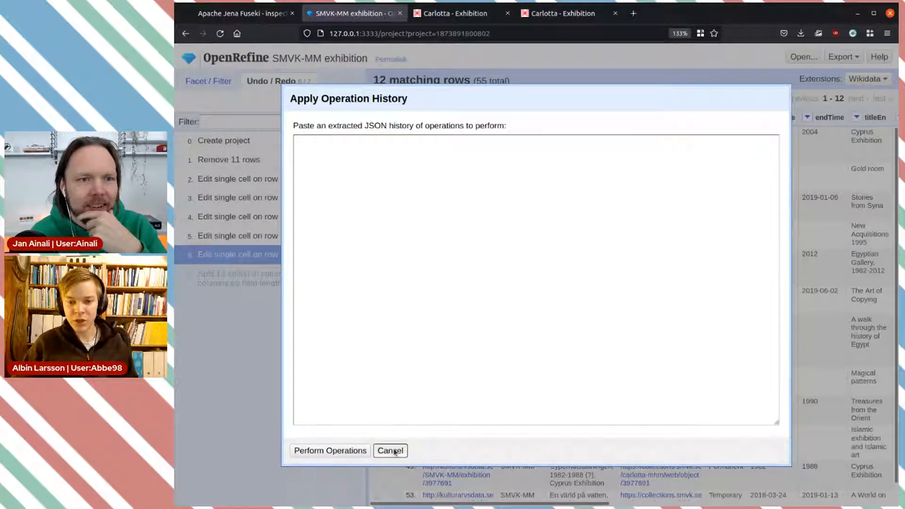
click(208, 81)
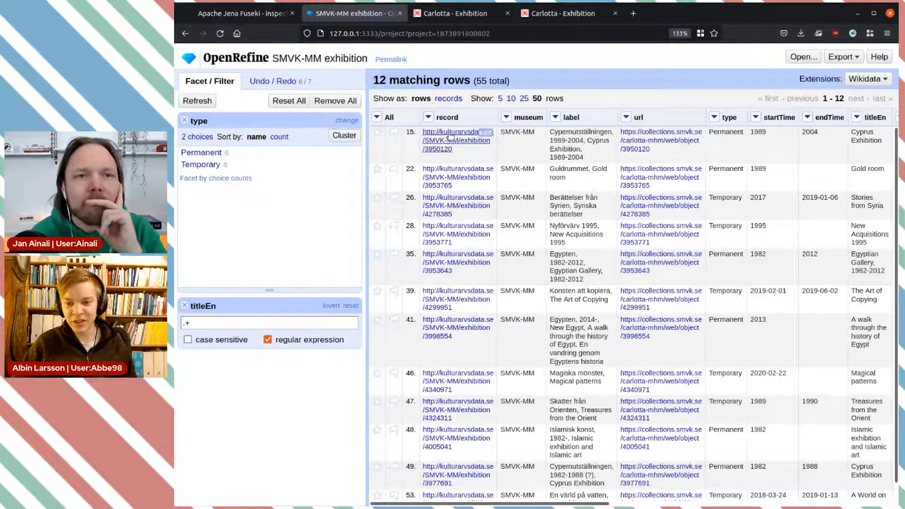
- Start a custom text transform on the record column's cells with Python / Jython as the expression language
click(428, 117)
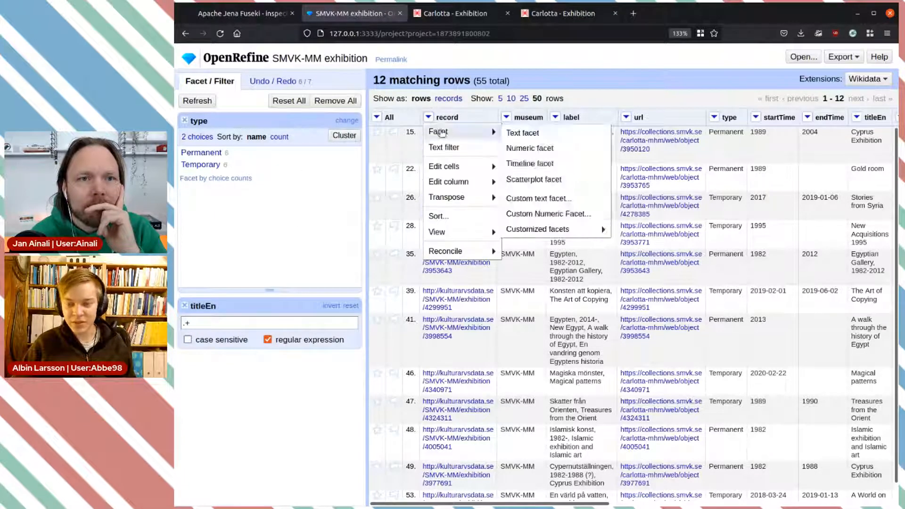
mouse_move(475, 184)
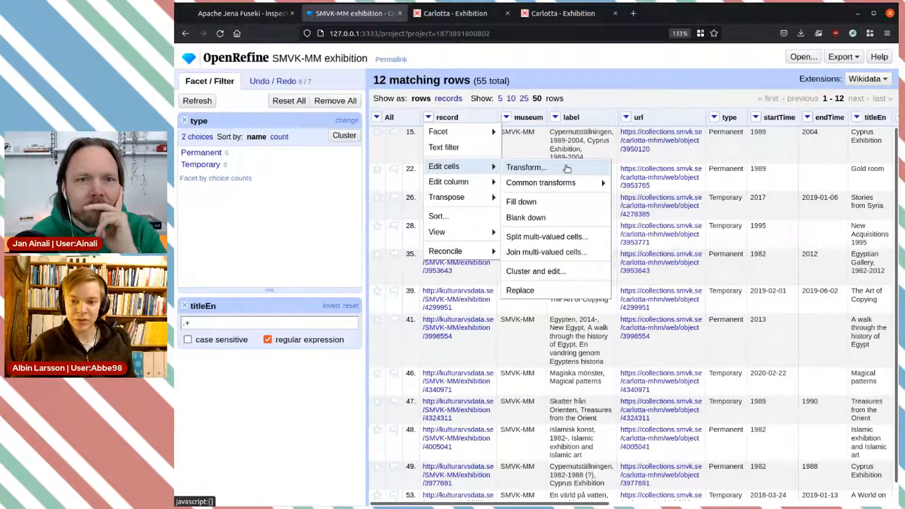
click(567, 168)
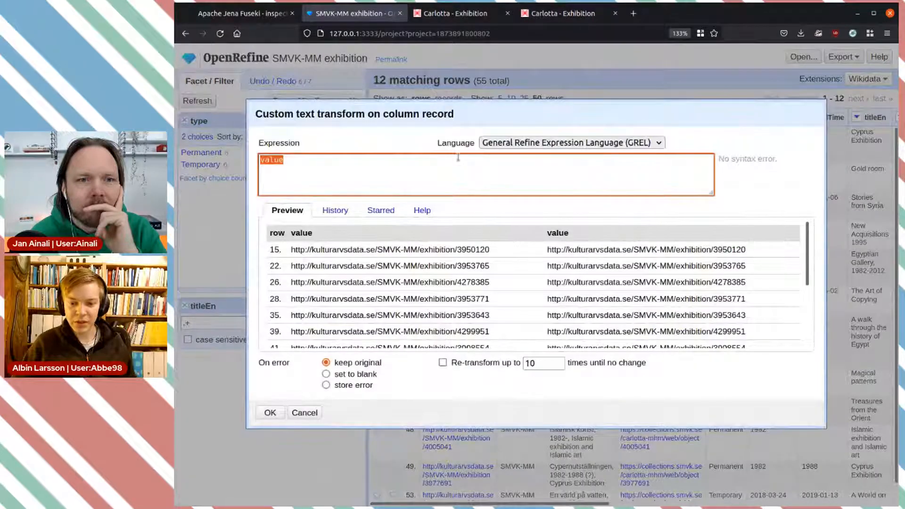
click(386, 165)
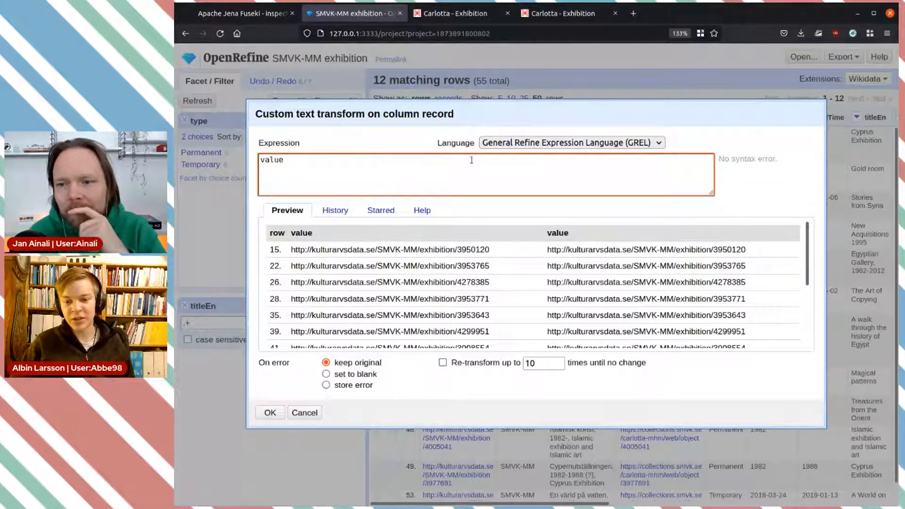
key(alt+Tab)
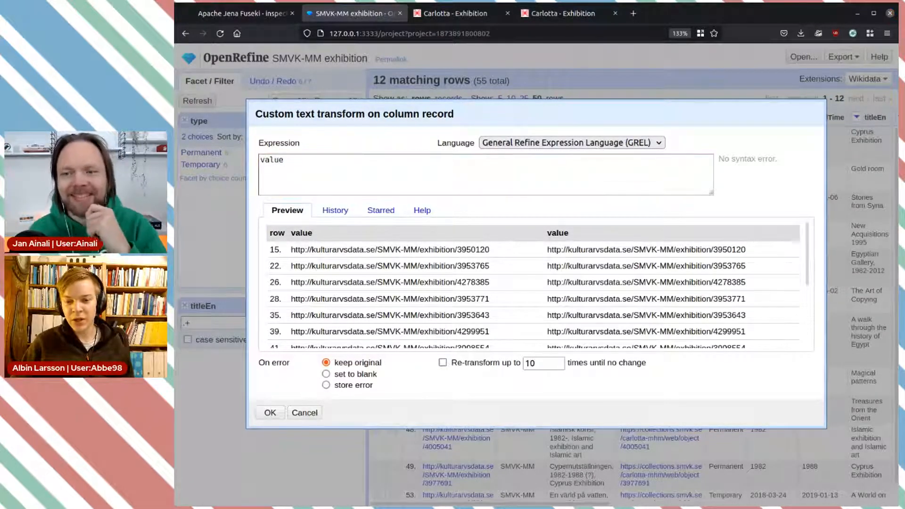
key(alt+Tab)
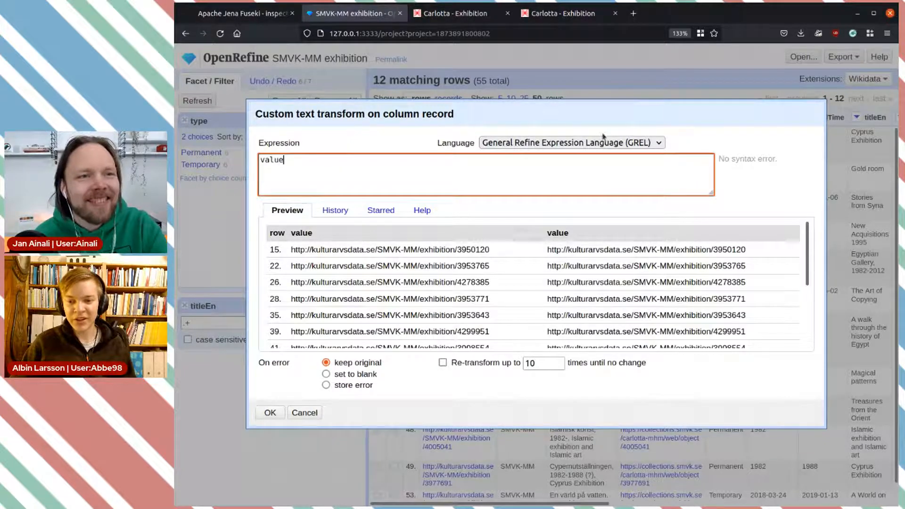
click(580, 146)
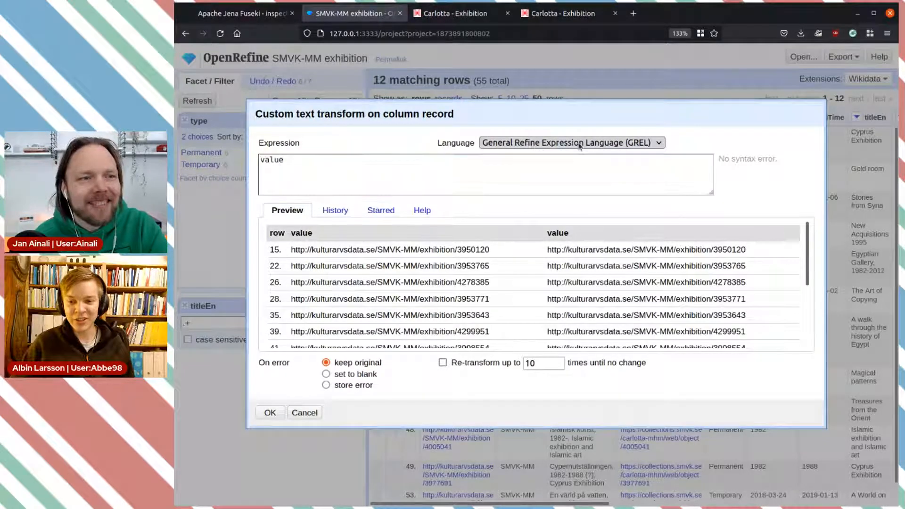
click(534, 170)
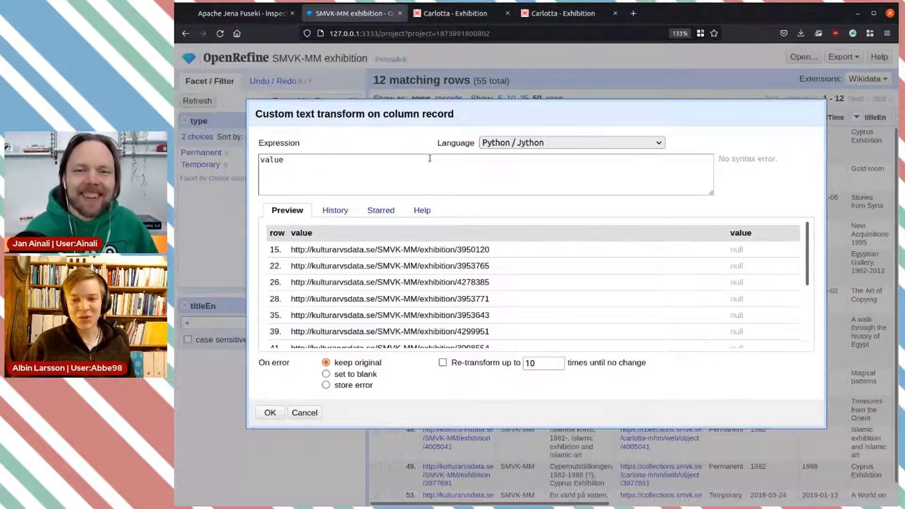
- Write the expression return value.replace('') for the record column's transform, undoing the mistaken paste of SMVK-MM/exhibition/3953765
click(409, 160)
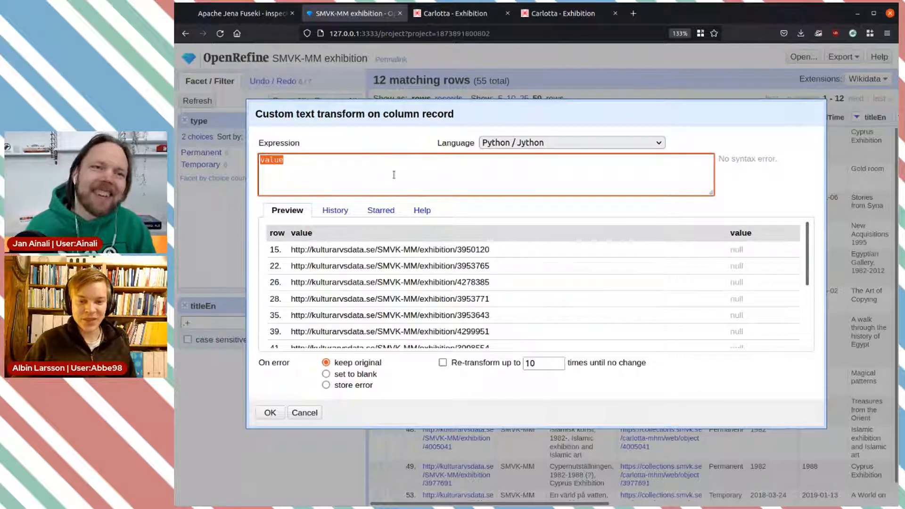
click(276, 164)
text(return)
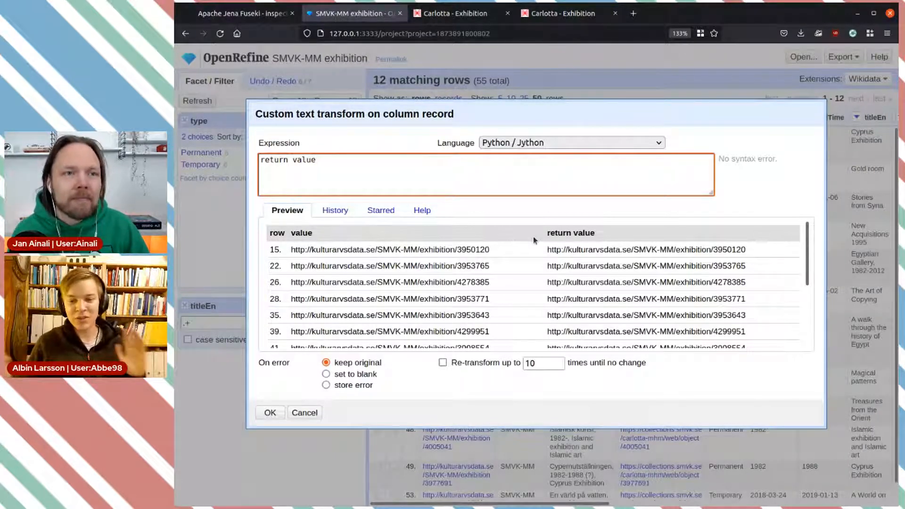
text(.replace)
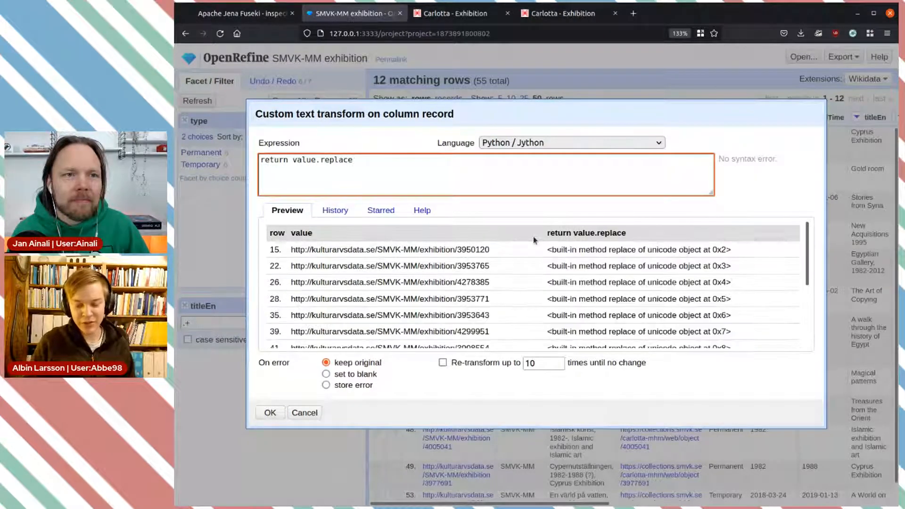
text(()'')
key(Left)
text(SMVK-MM/exhibition/3953765)
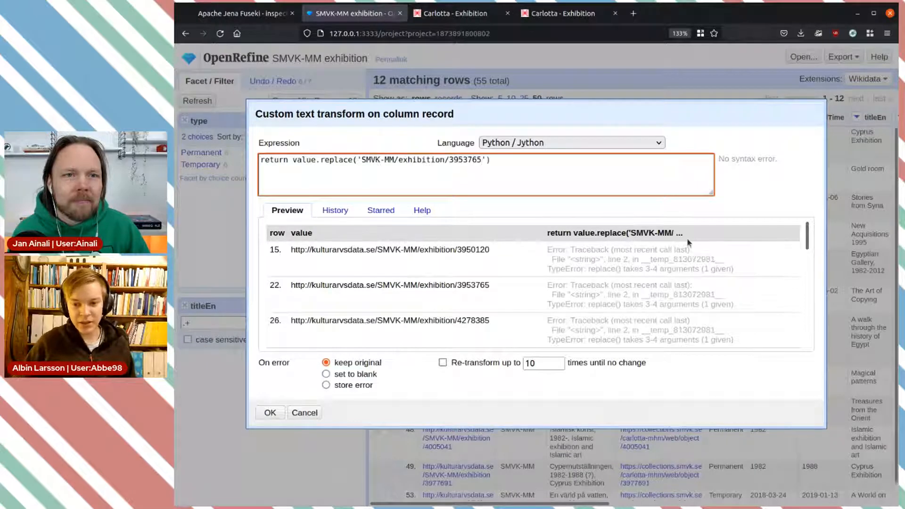
key(ctrl+z)
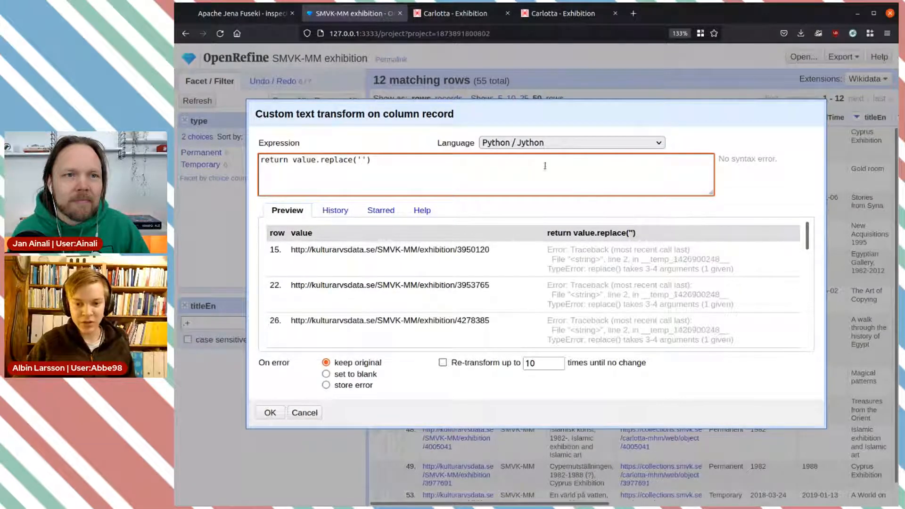
drag(289, 257, 378, 250)
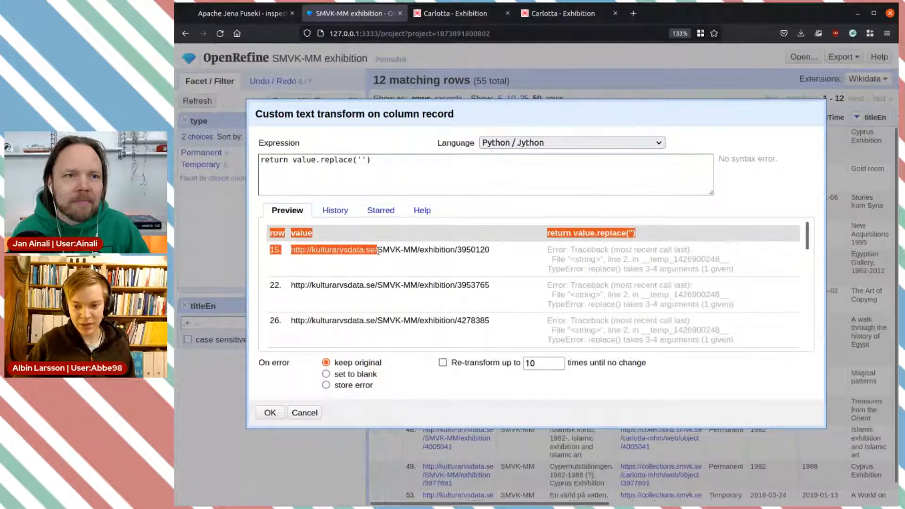
click(376, 249)
drag(375, 286, 292, 287)
key(ctrl+c)
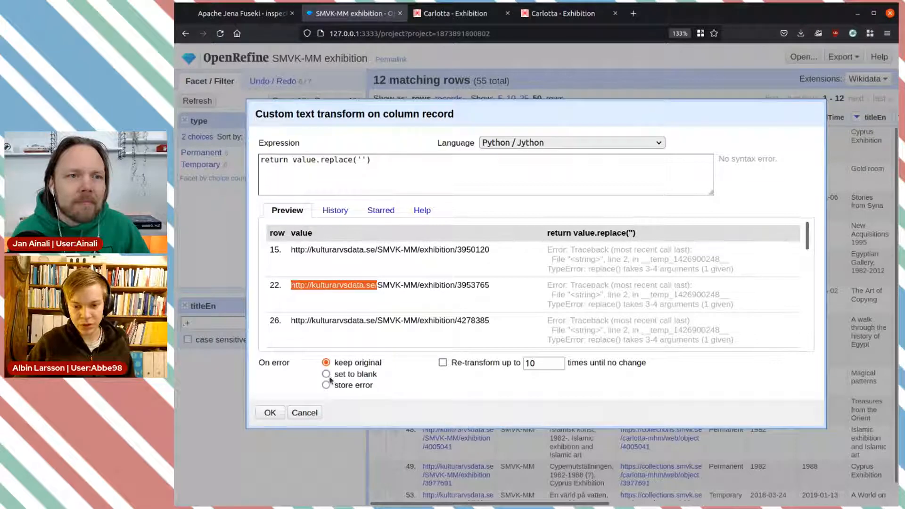
click(360, 158)
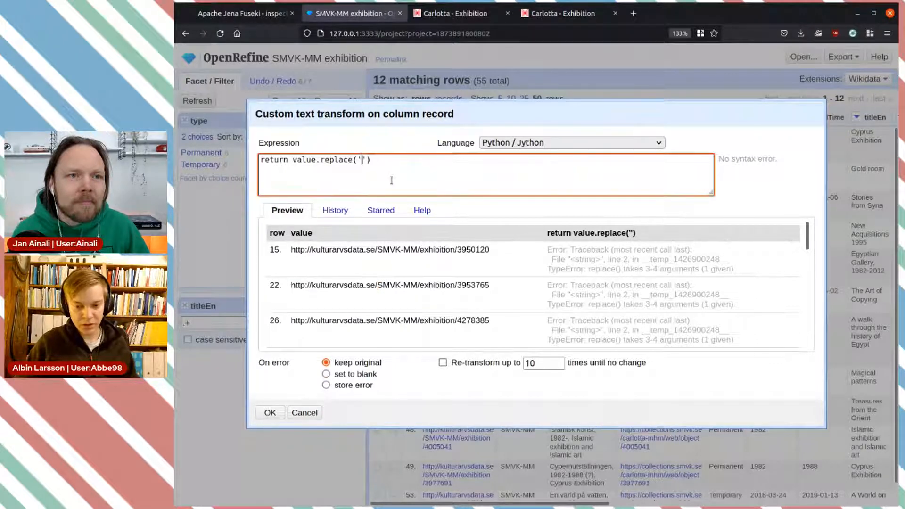
key(ctrl+v)
key(Right)
text(, '')
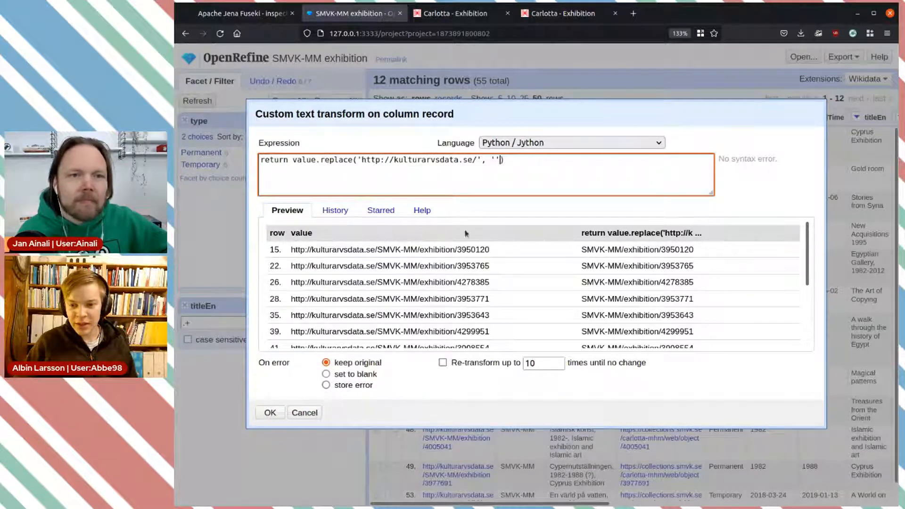
click(269, 413)
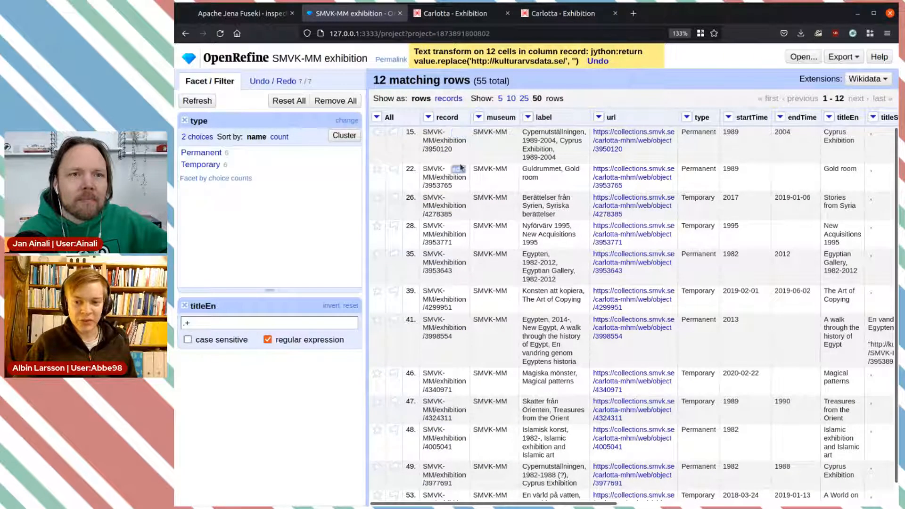
- Rename the record column to P1260
click(430, 118)
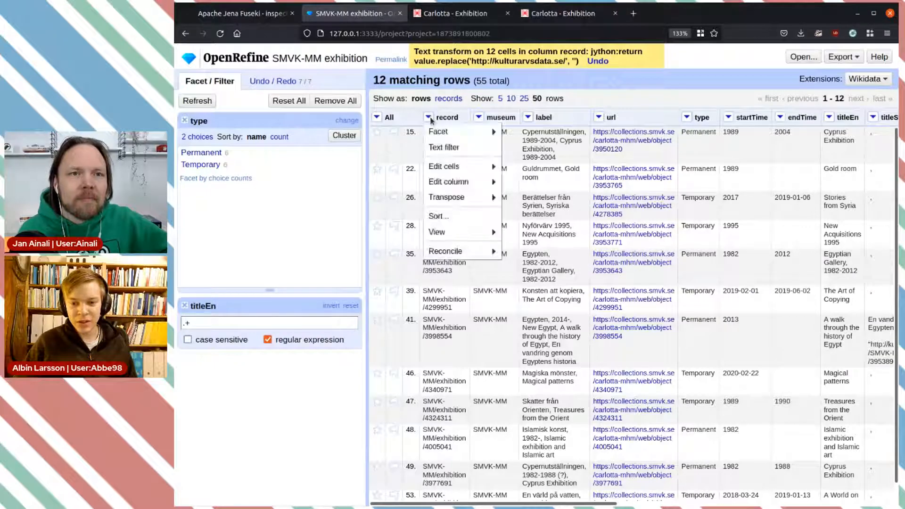
mouse_move(466, 168)
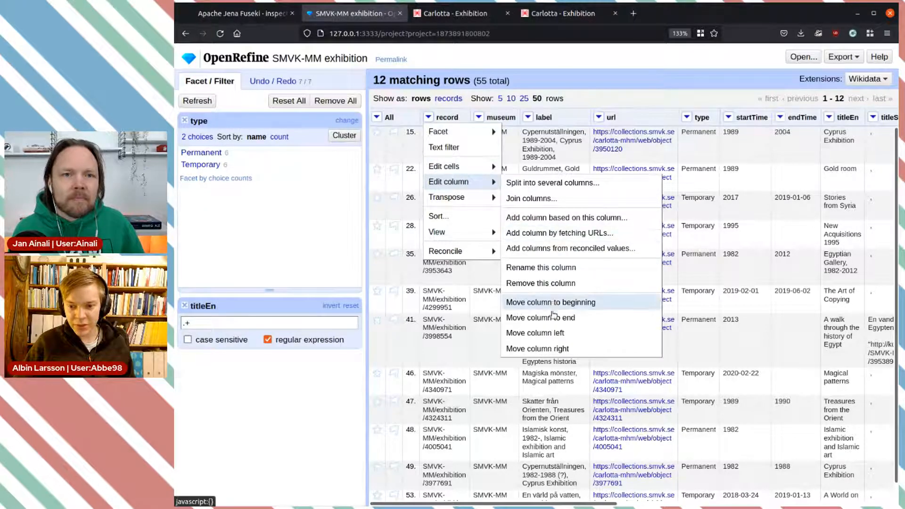
click(554, 267)
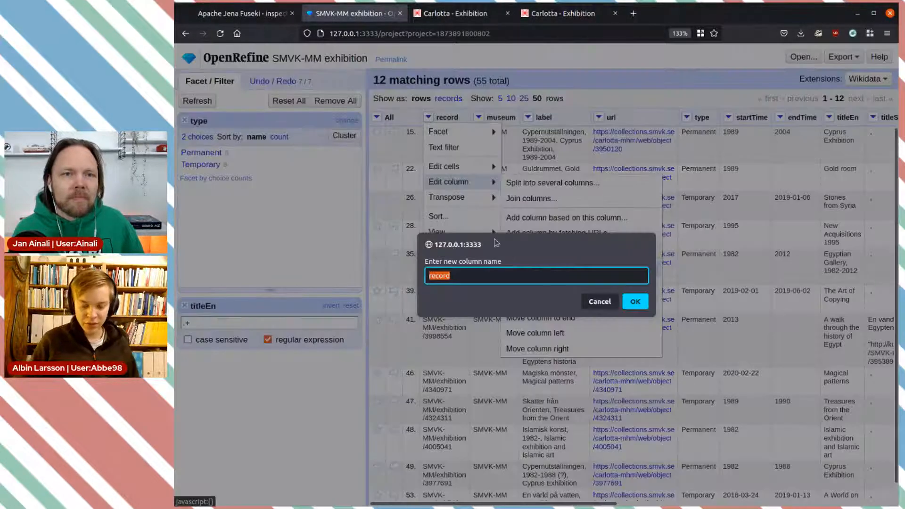
text(P1260)
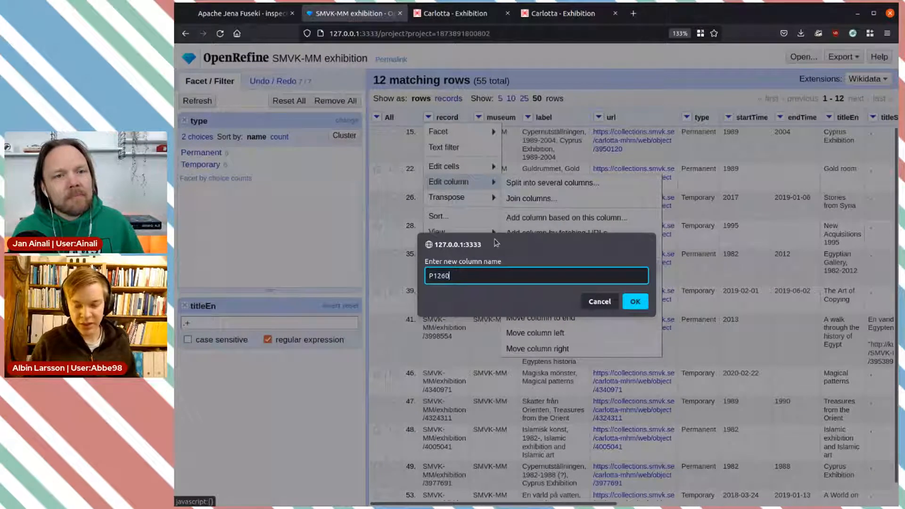
click(634, 300)
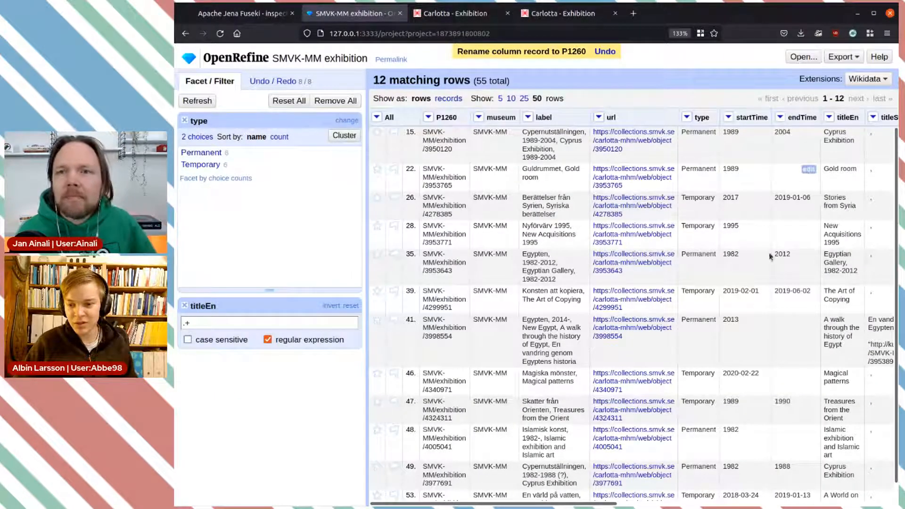
- Look over the filtered rows' columns and remove the type facet and the titleEn text filter
mouse_move(587, 505)
mouse_down()
mouse_move(622, 505)
mouse_move(531, 504)
mouse_move(583, 503)
mouse_up()
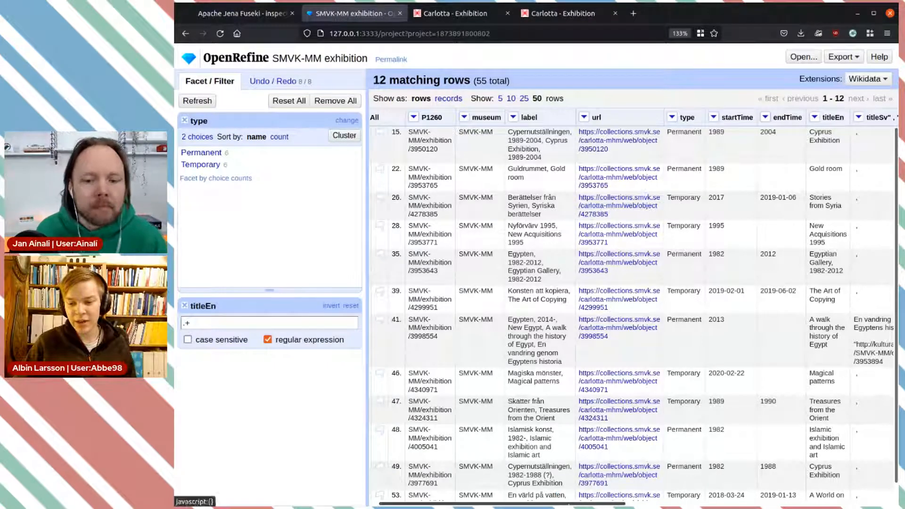
drag(582, 504, 663, 502)
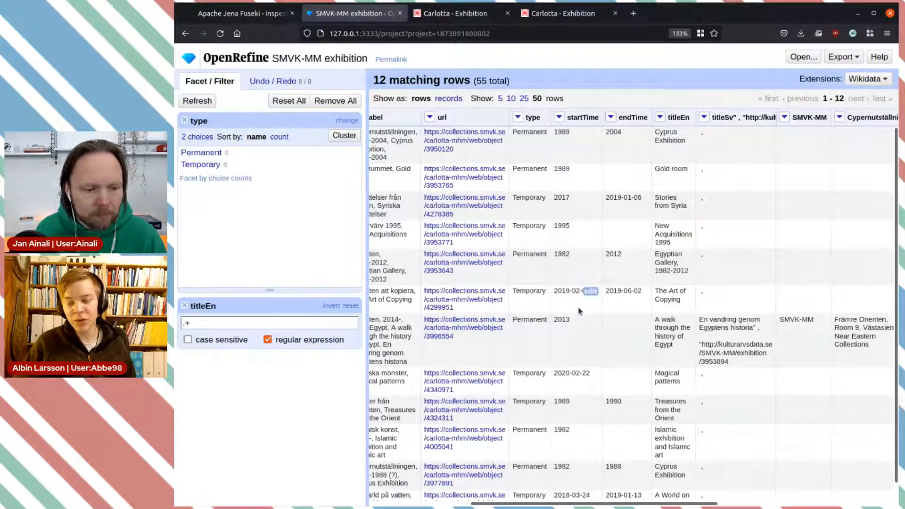
scroll(574, 291, down, 1)
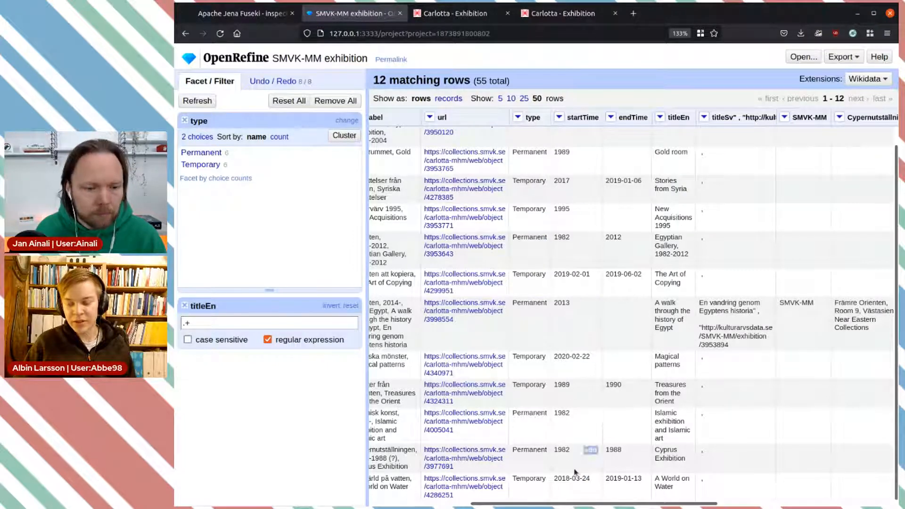
drag(602, 504, 492, 504)
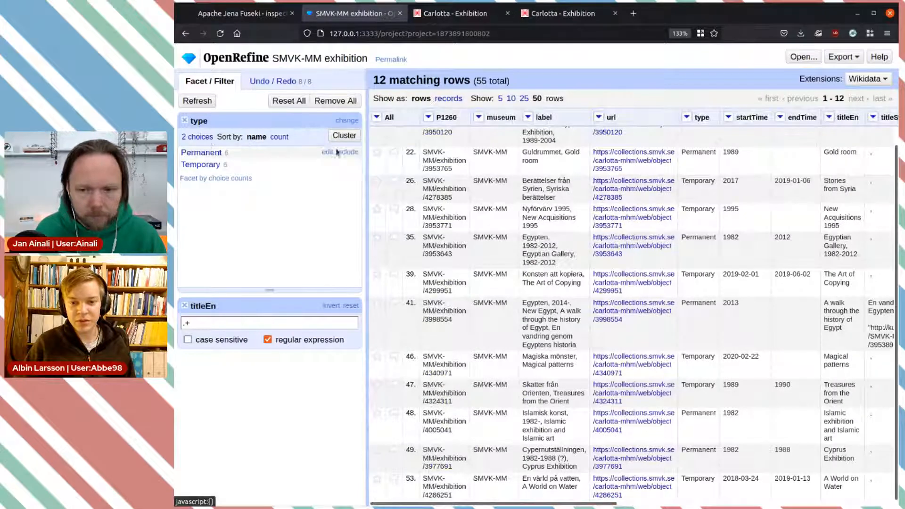
click(184, 121)
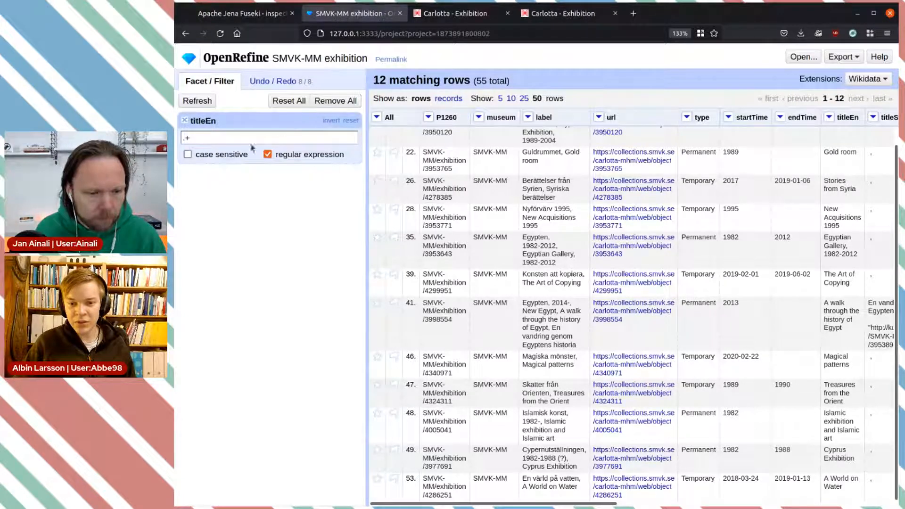
click(188, 124)
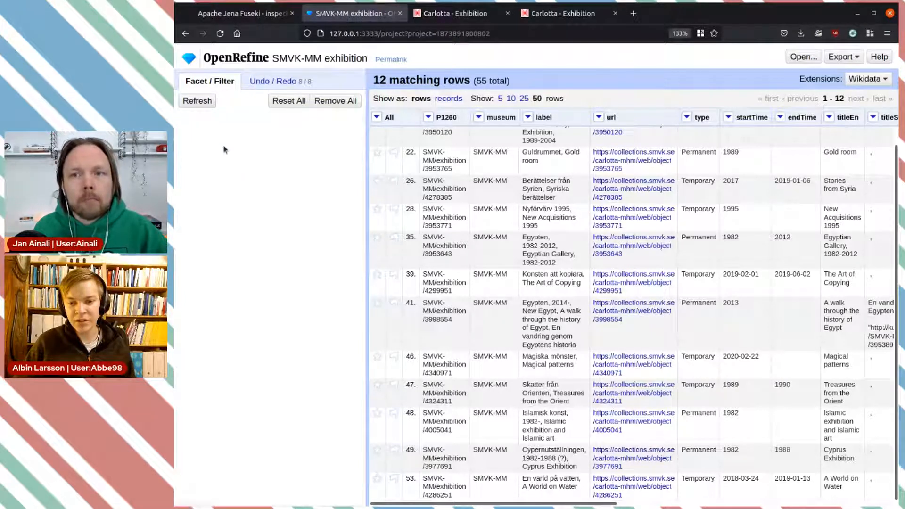
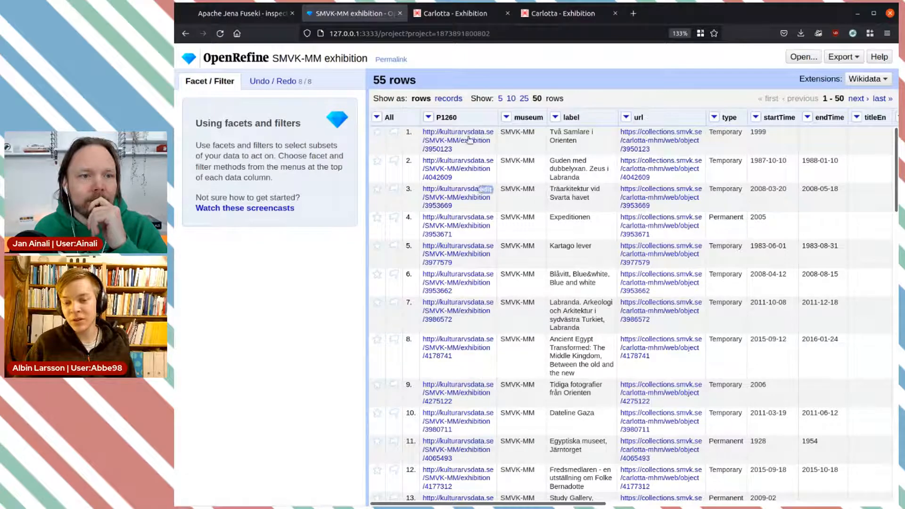
click(428, 118)
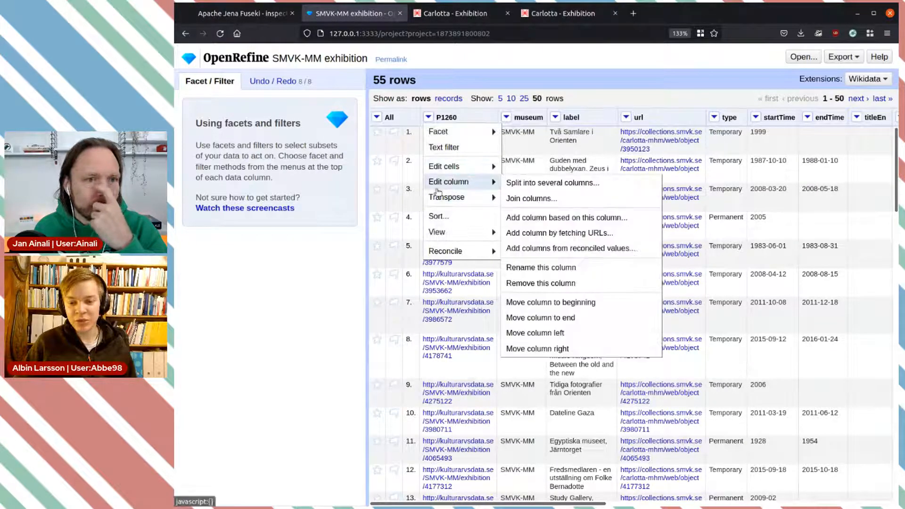
mouse_move(458, 173)
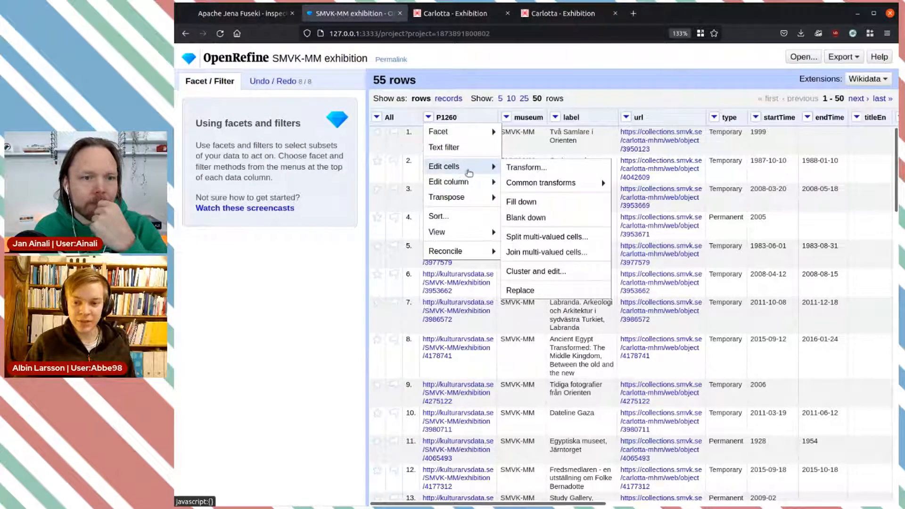
click(527, 168)
click(436, 163)
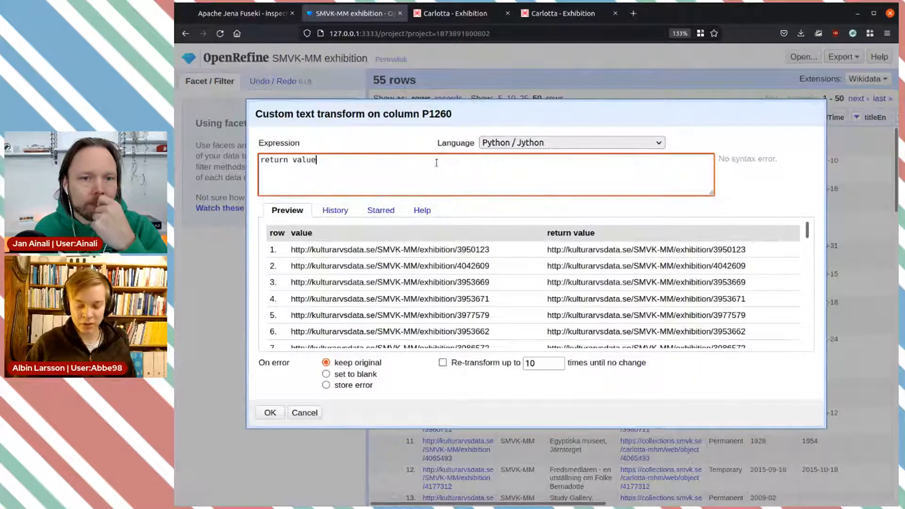
text(.replace)
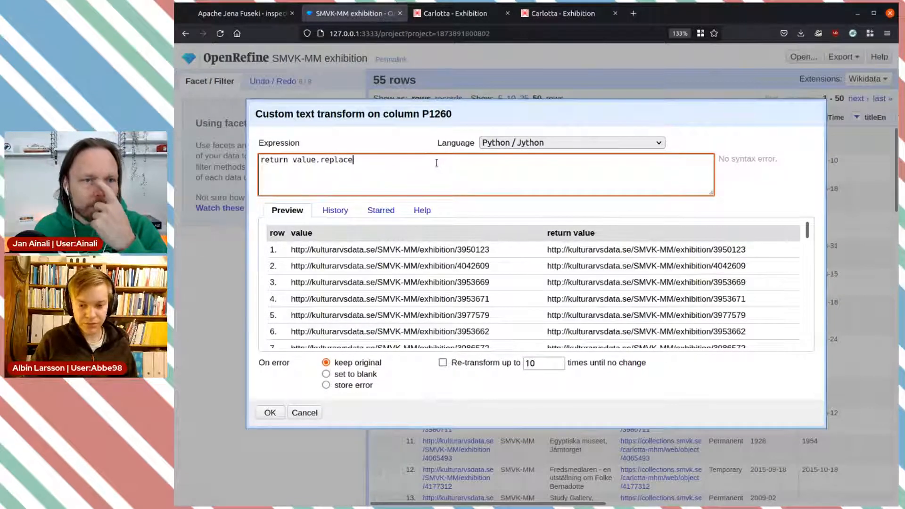
text(())
key(Left)
text('')
key(Left)
text(http://kulturarvsdata.se/')
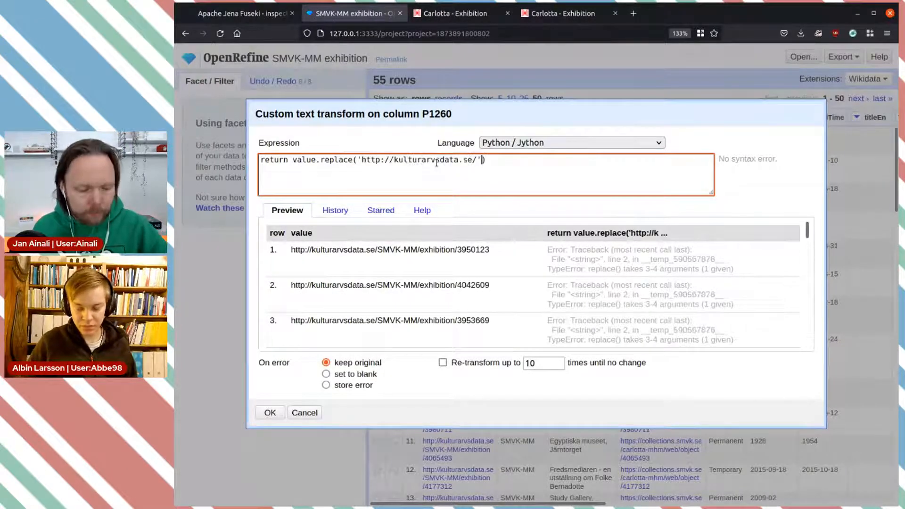
text(, '')
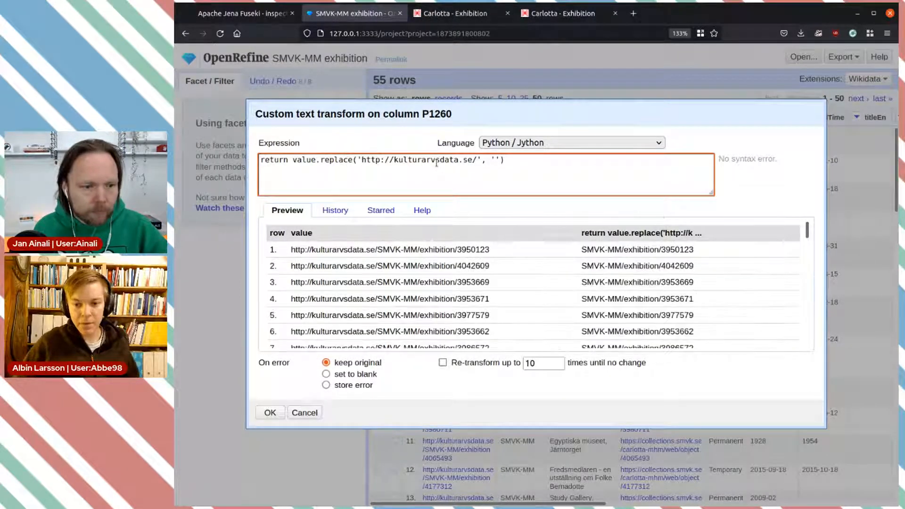
click(277, 413)
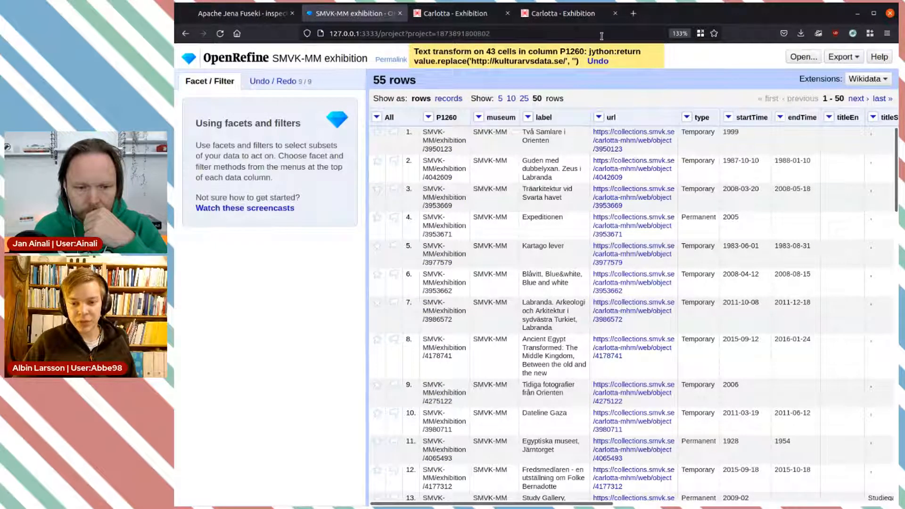
- Review the project's operation history, return to the facets and filters, and look over the columns
click(282, 81)
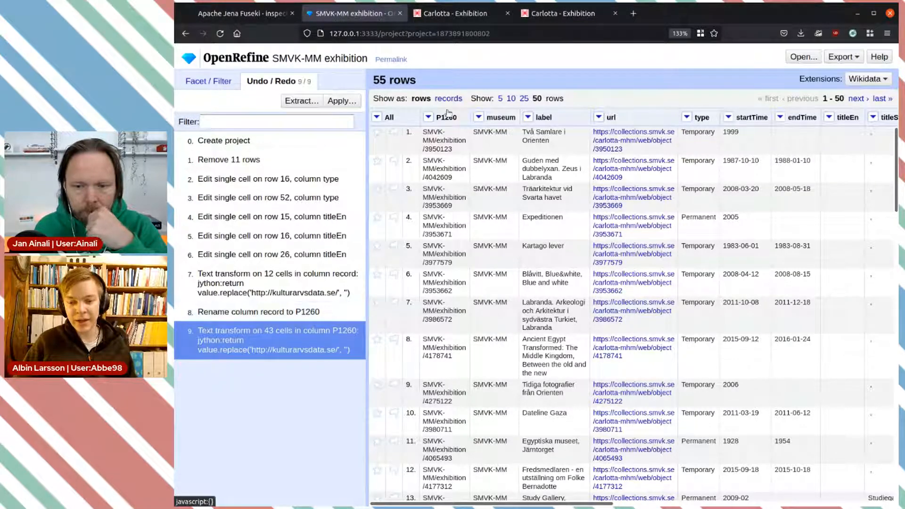
click(220, 82)
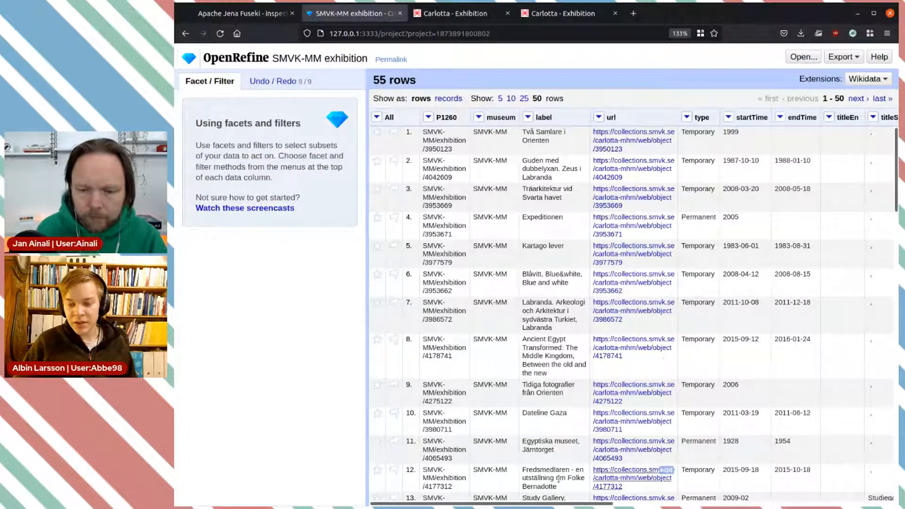
drag(530, 503, 559, 502)
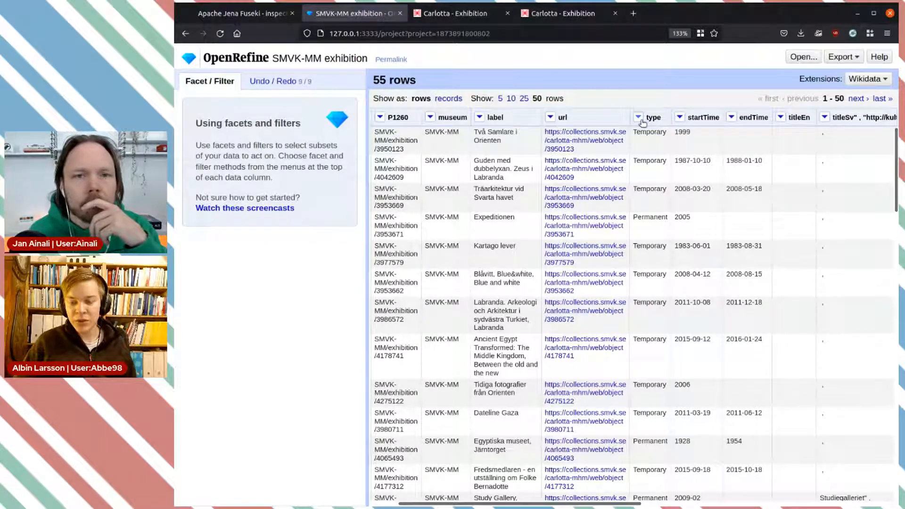
- Switch to the Carlotta page of the exhibition Berättelser från Syrien and examine its Place of exhibition data element
click(496, 19)
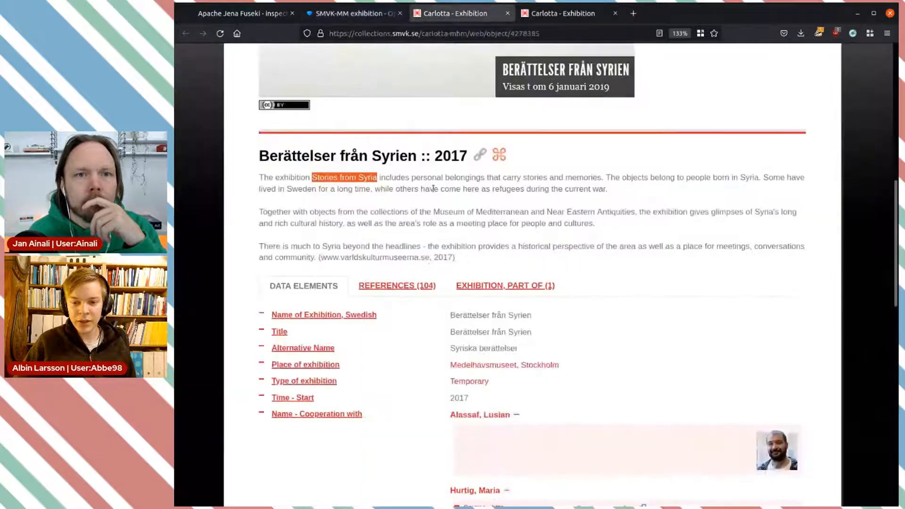
click(432, 203)
scroll(432, 202, up, 8)
scroll(443, 315, down, 10)
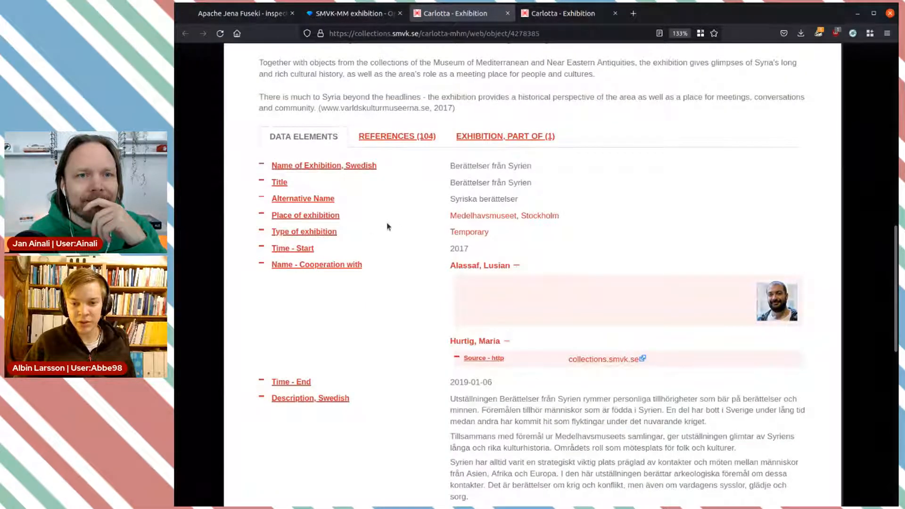
drag(341, 217, 303, 216)
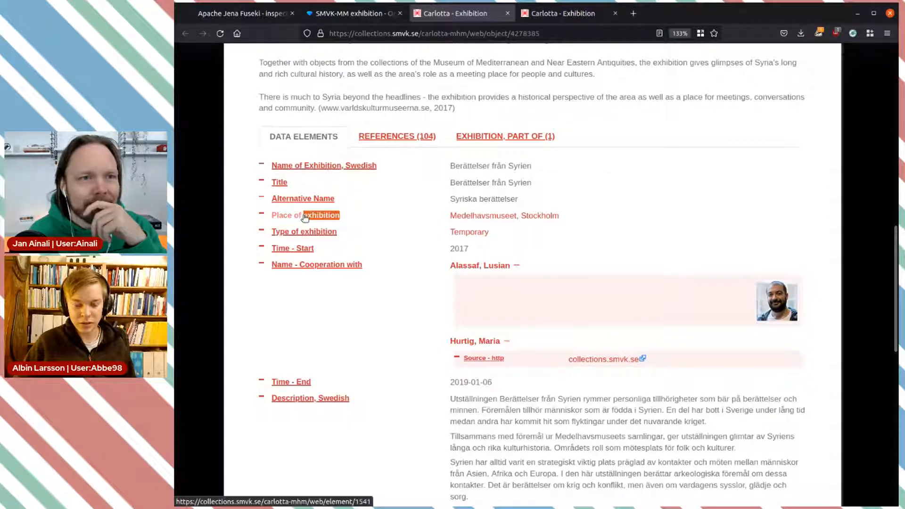
- Search Wikidata for "exhibition" and open the exhibition (Q464980) and temporary exhibition (Q29023906) items in separate tabs
click(459, 27)
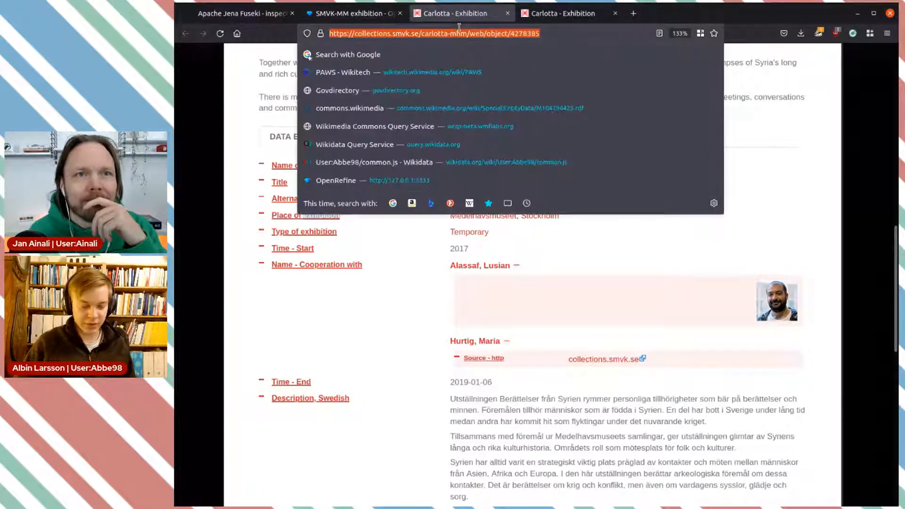
text(wd exhibition)
key(Return)
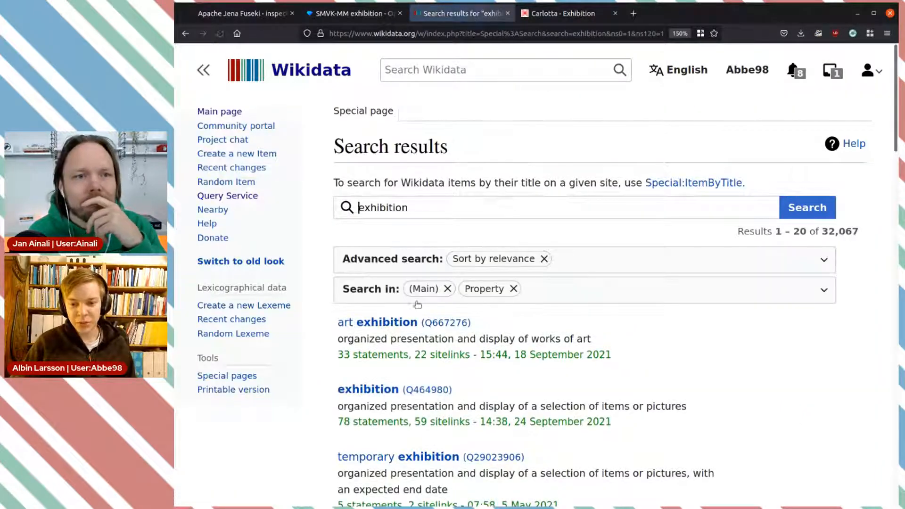
scroll(400, 233, down, 3)
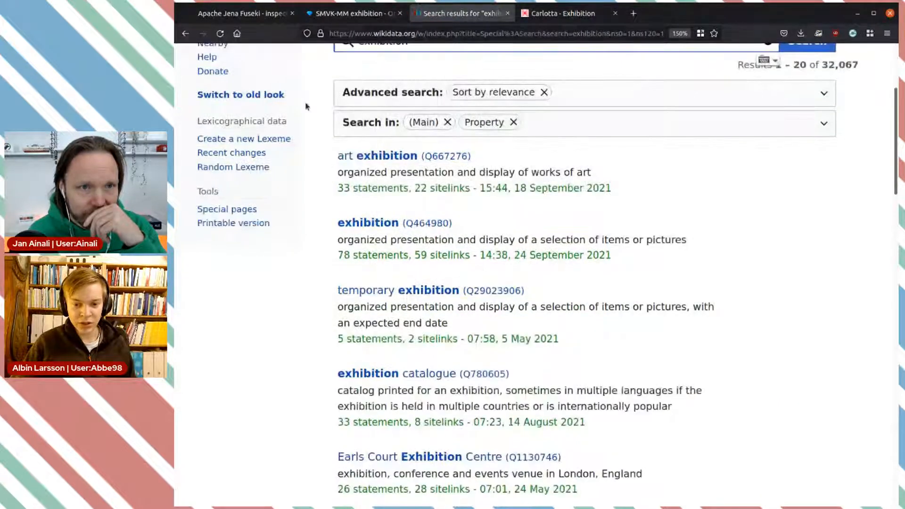
middle_click(398, 231)
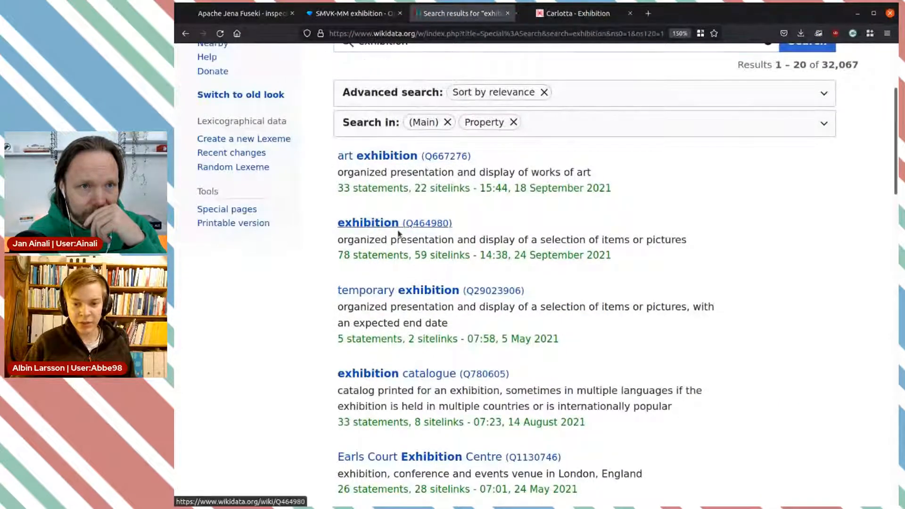
middle_click(430, 294)
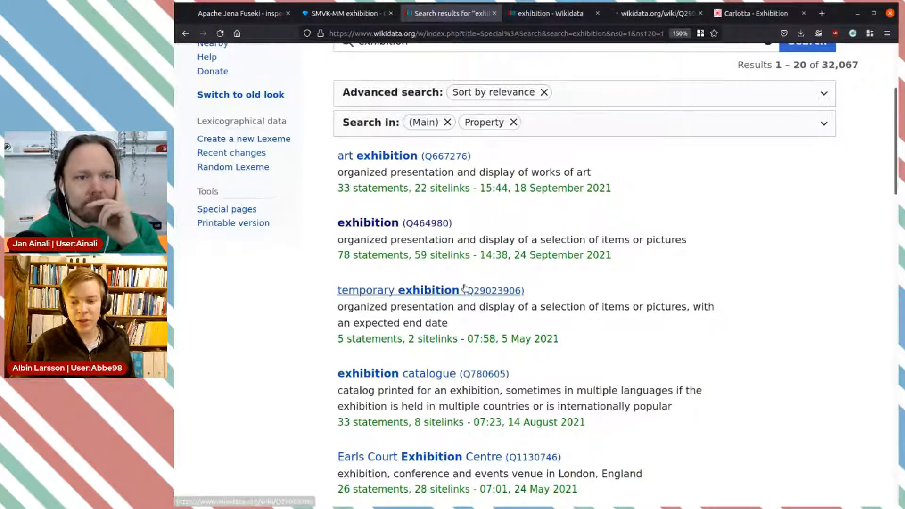
scroll(430, 306, down, 3)
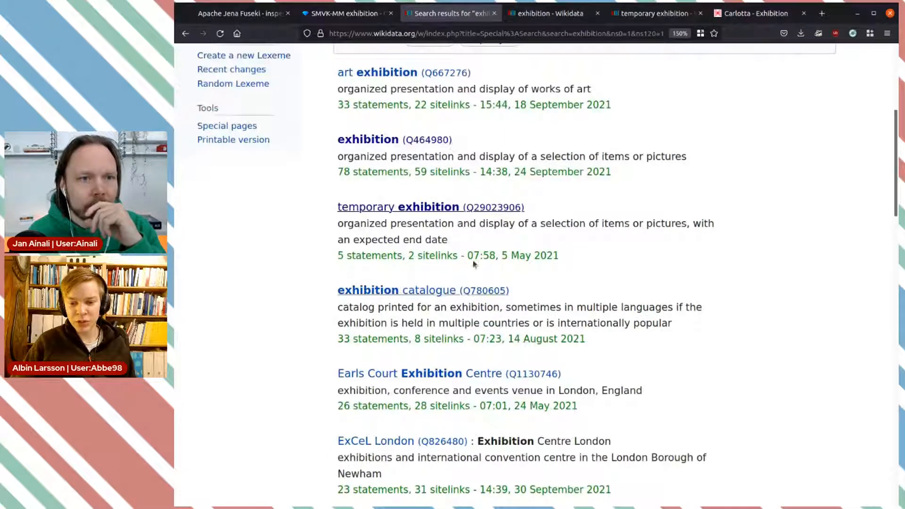
- Try to find a matching Wikidata item by searching for "premanent exhibition"
scroll(445, 142, up, 5)
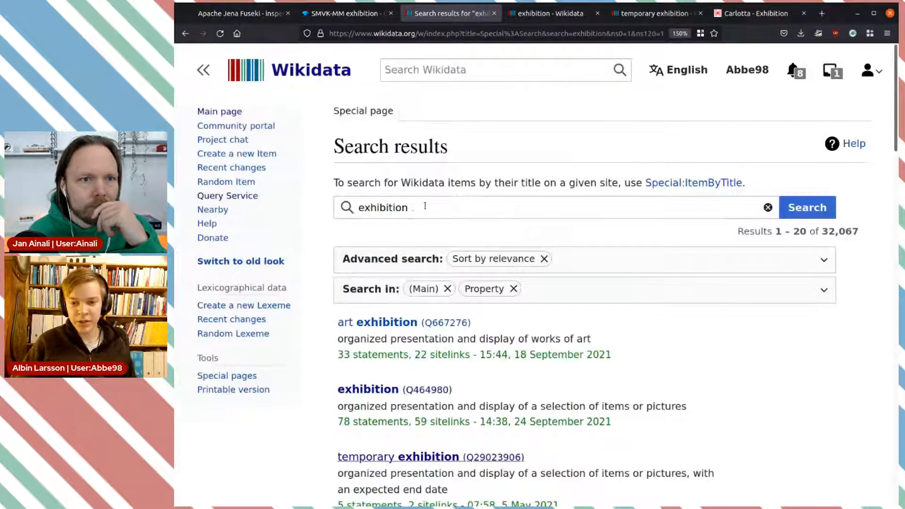
click(363, 207)
text(premanent)
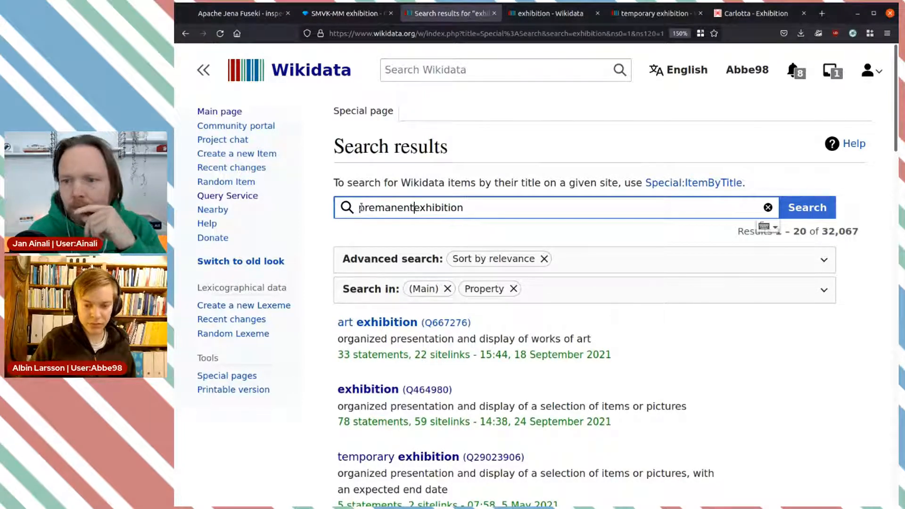
key(Return)
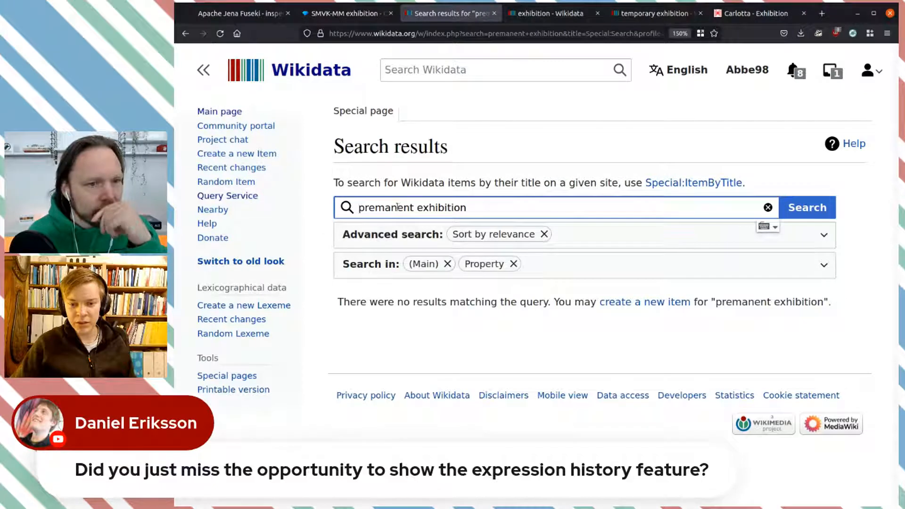
key(alt+Tab)
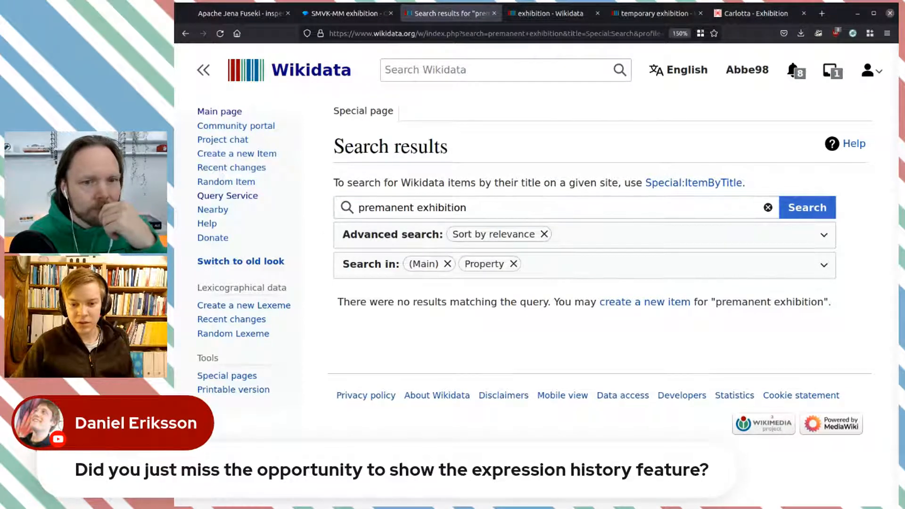
key(alt+Tab)
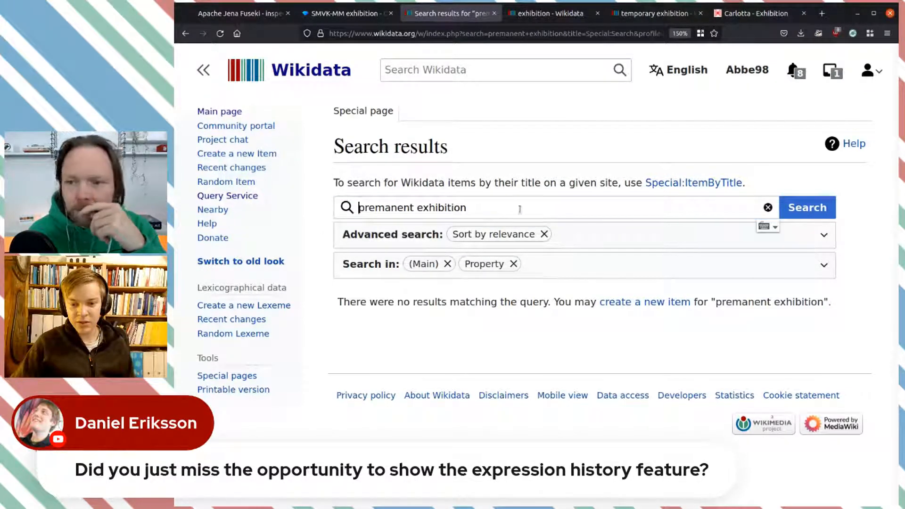
double_click(398, 207)
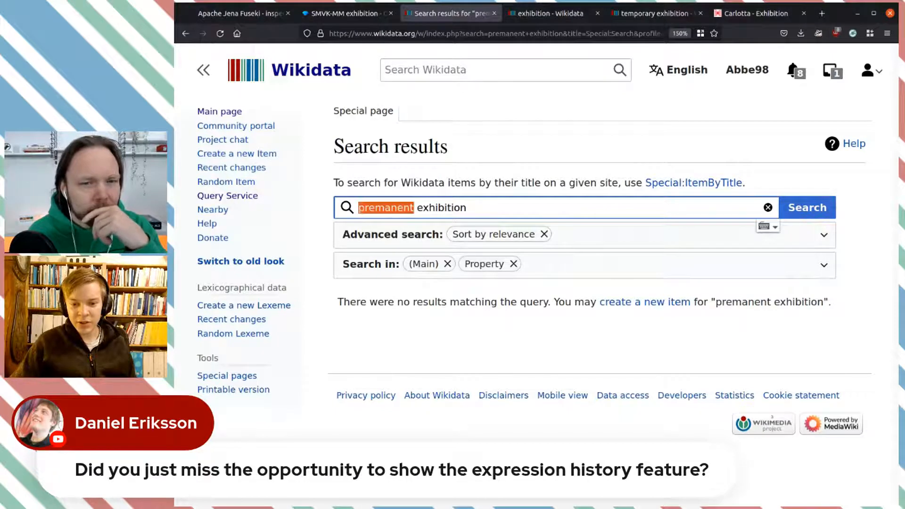
key(alt+Tab)
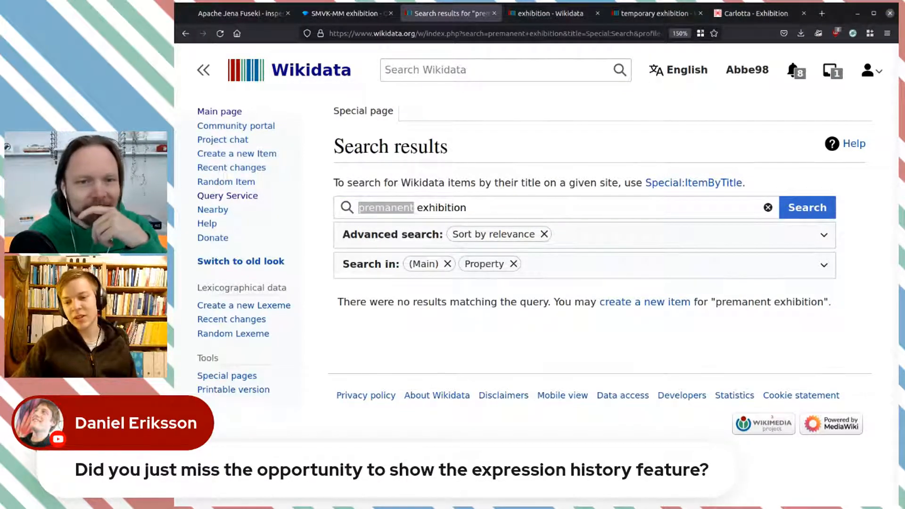
key(alt+Tab)
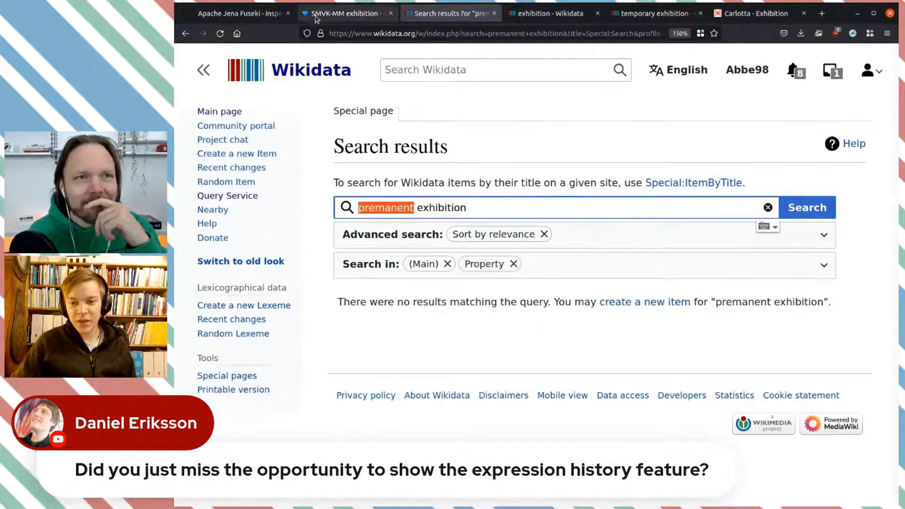
- Return to the OpenRefine project, review the expression history in the P1260 column's custom text transform, and leave the transform without applying it
click(359, 19)
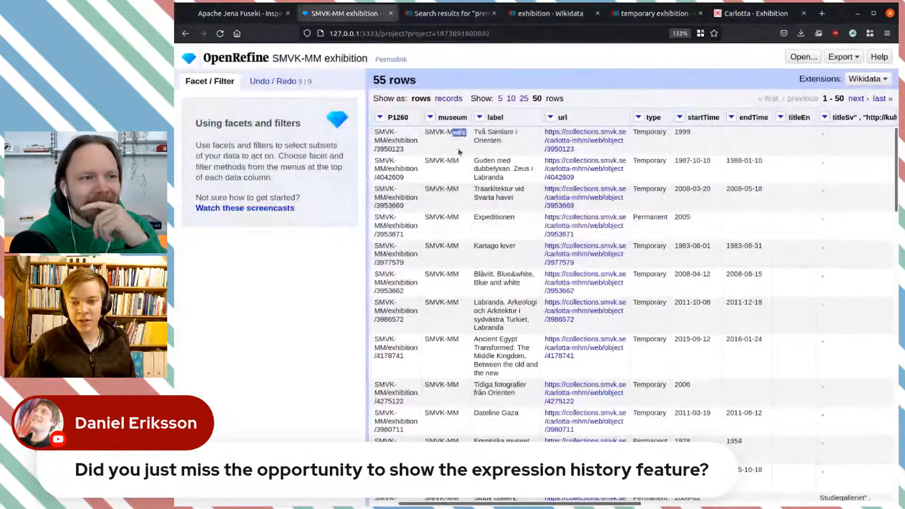
click(380, 117)
mouse_move(434, 182)
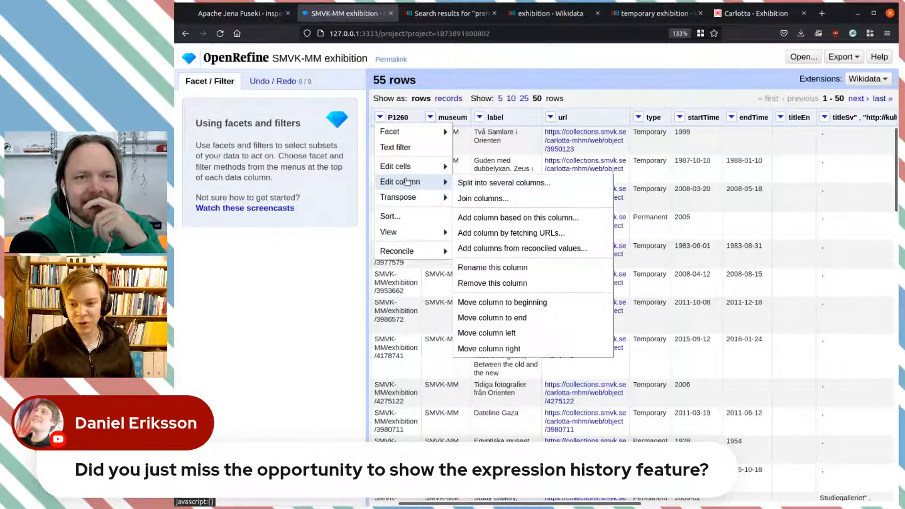
mouse_move(410, 170)
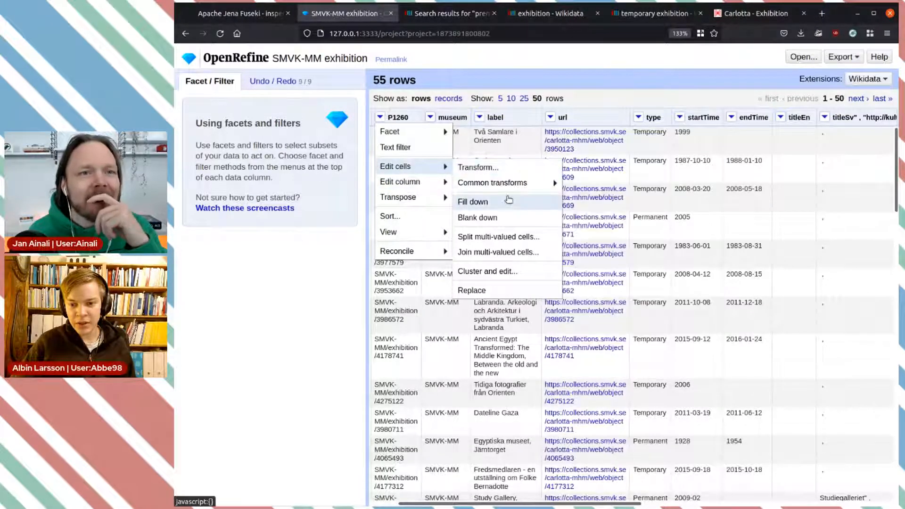
click(484, 168)
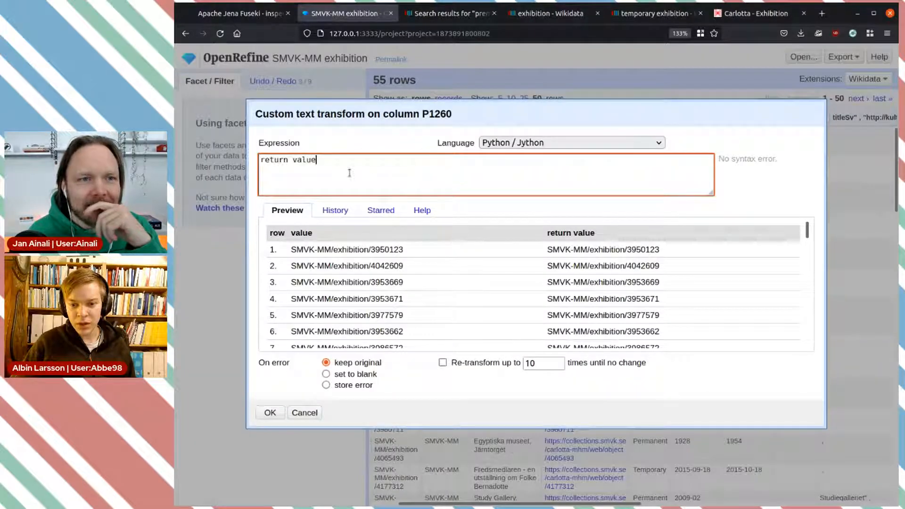
click(340, 209)
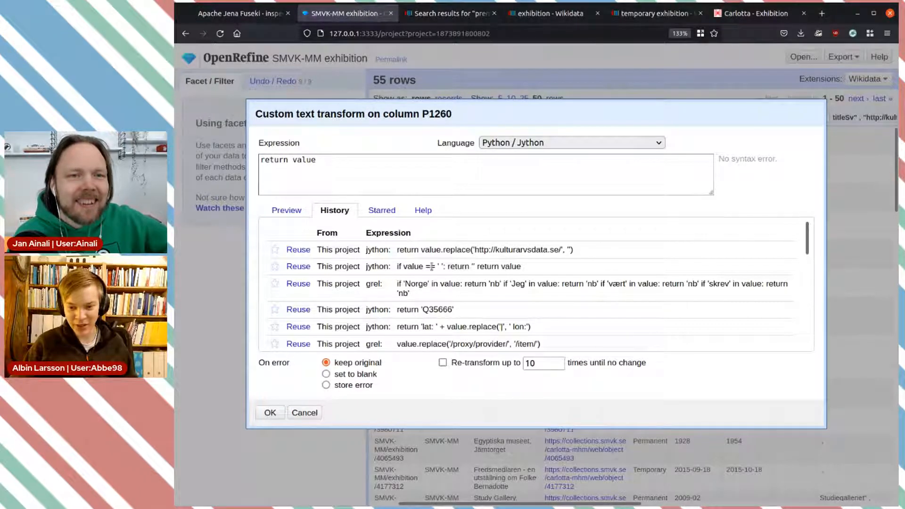
drag(400, 267, 447, 266)
click(457, 266)
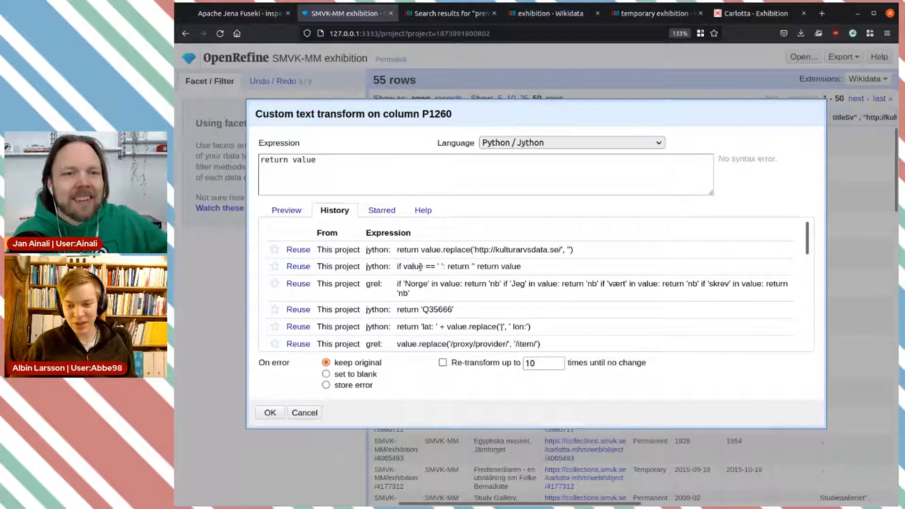
drag(419, 267, 519, 267)
click(531, 267)
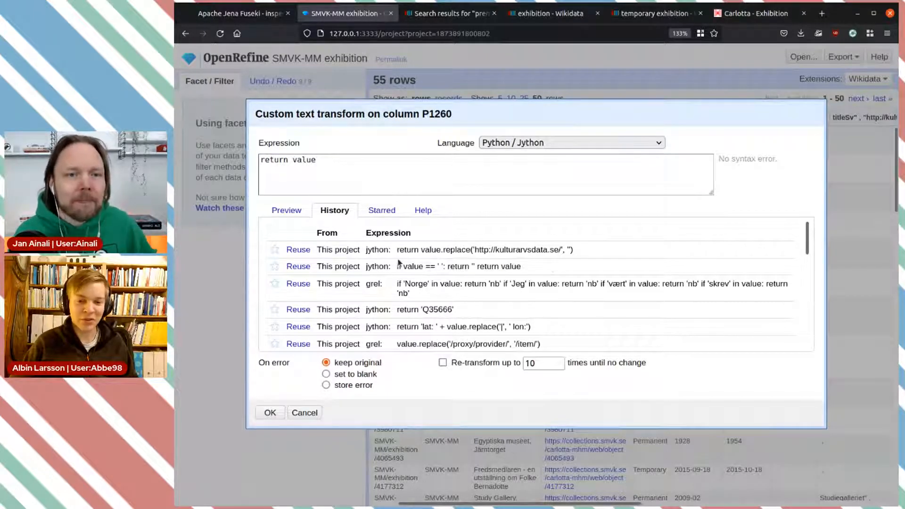
drag(398, 249, 589, 253)
click(588, 253)
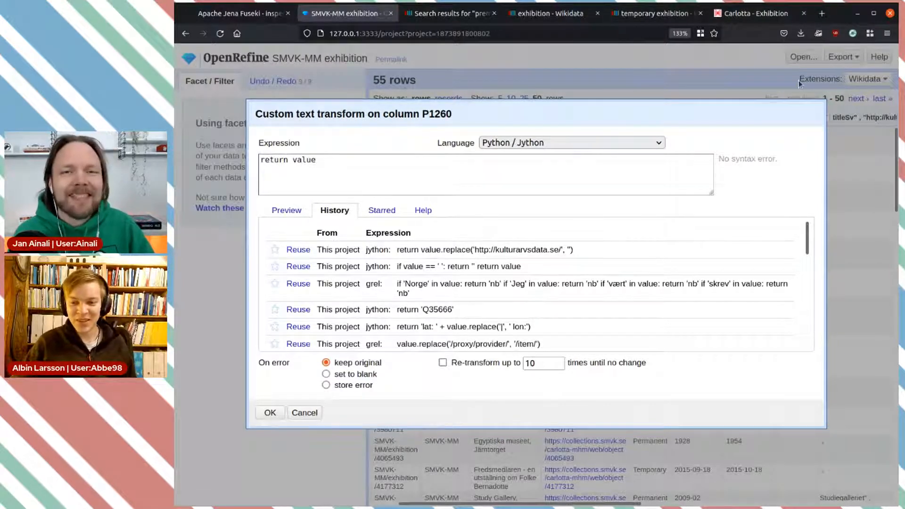
click(303, 414)
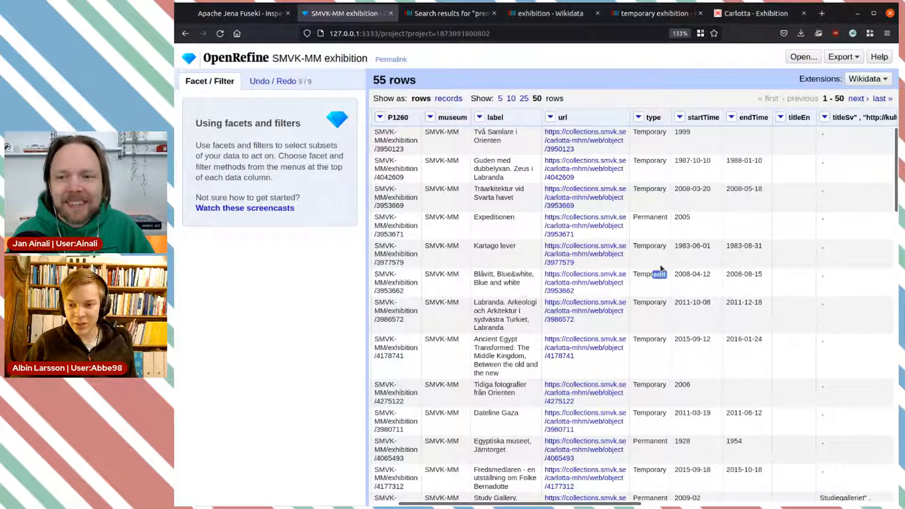
- Copy the type value Permanent from the Expeditionen row, search Wikidata for "Permanent exhibition" and open the item permanent exhibition (Q105074362)
double_click(643, 219)
key(ctrl+c)
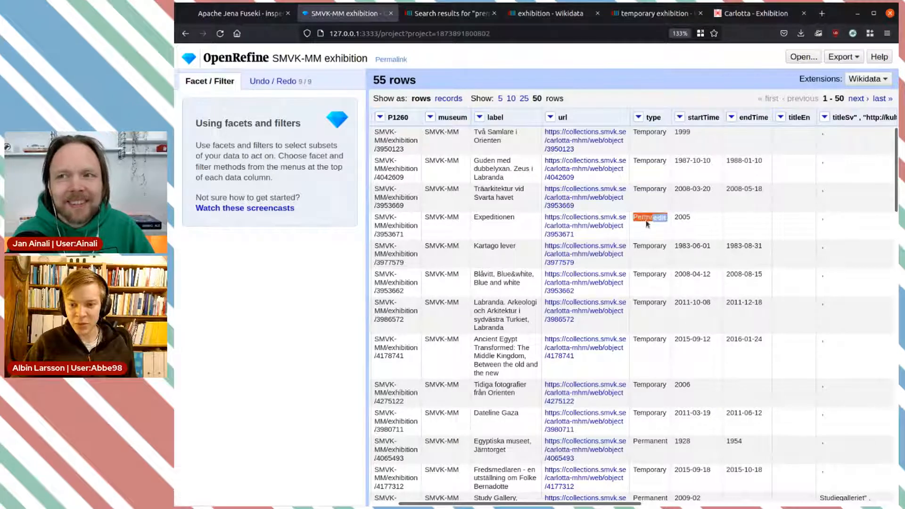
click(550, 14)
click(450, 14)
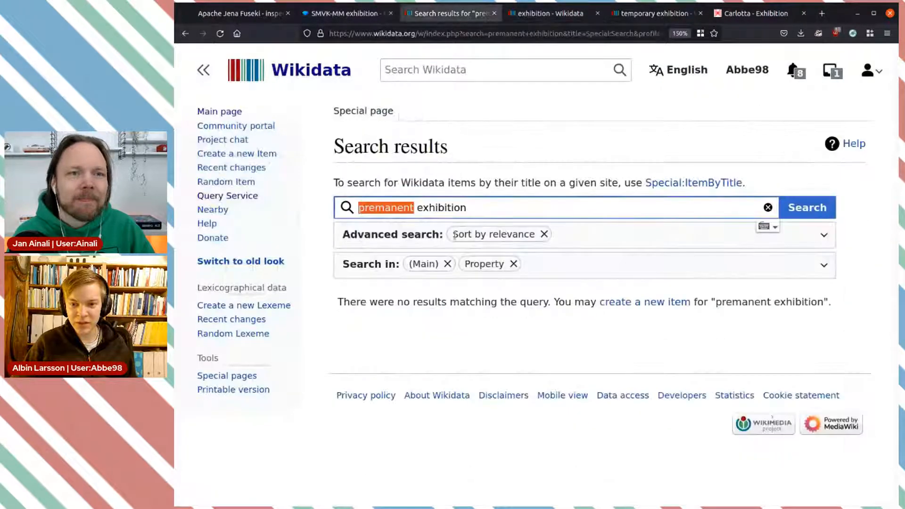
key(ctrl+v)
key(Return)
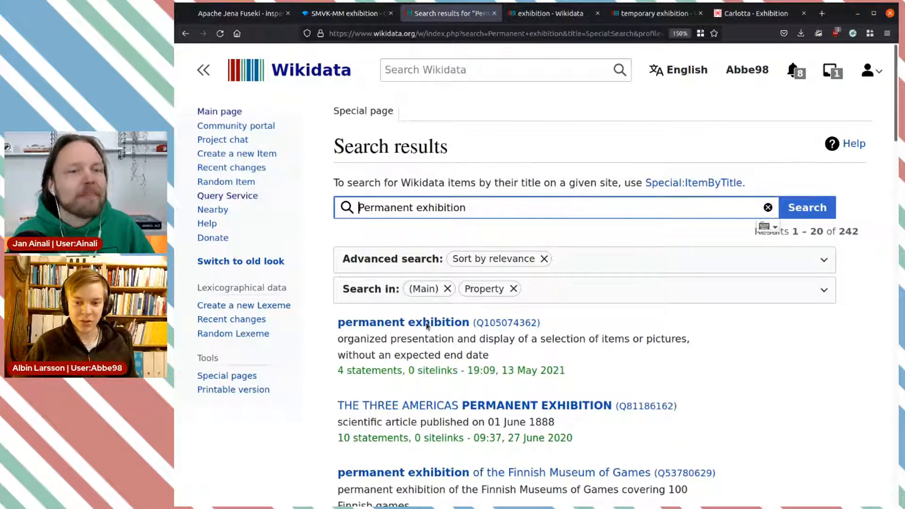
click(427, 323)
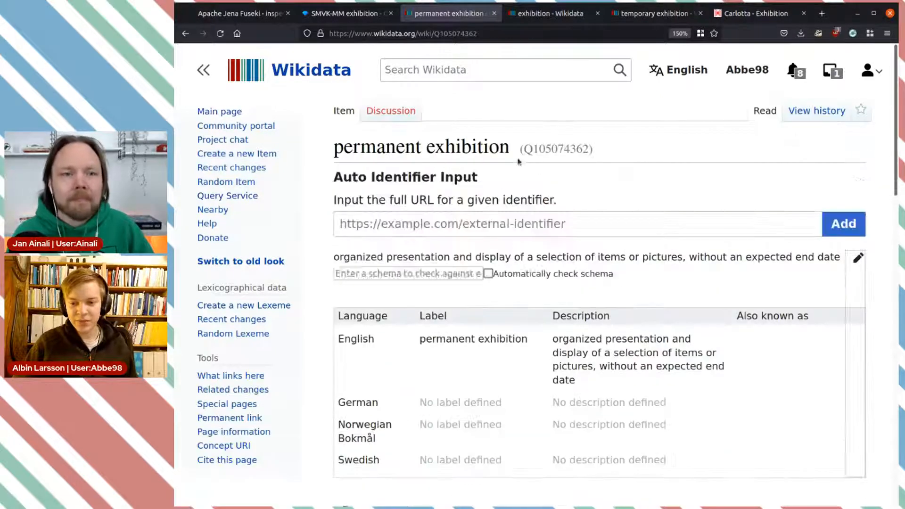
- Check the permanent exhibition item's labels and statements and select its identifier Q105074362 in the page address
scroll(556, 189, down, 3)
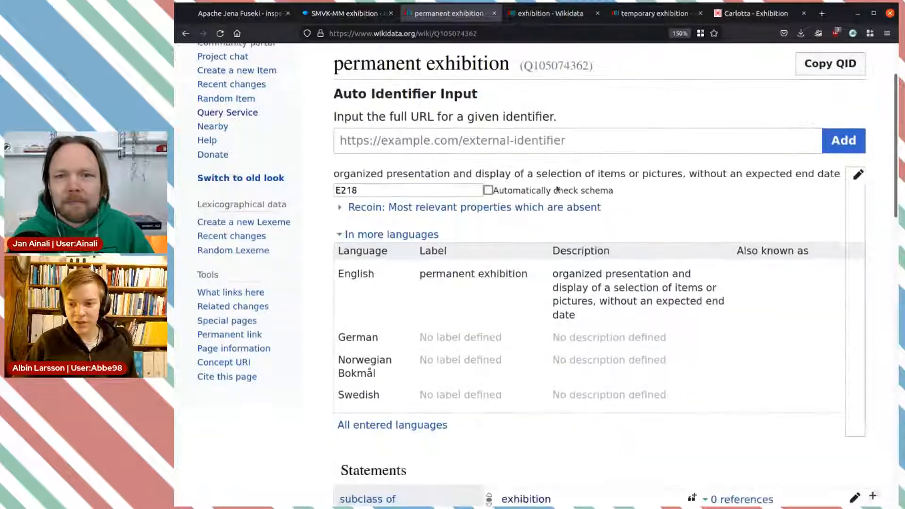
scroll(549, 335, down, 3)
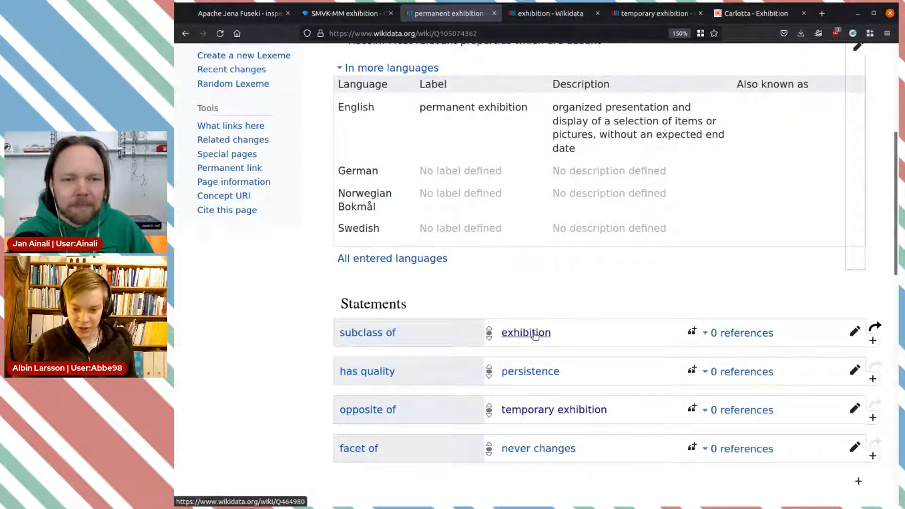
scroll(515, 182, up, 5)
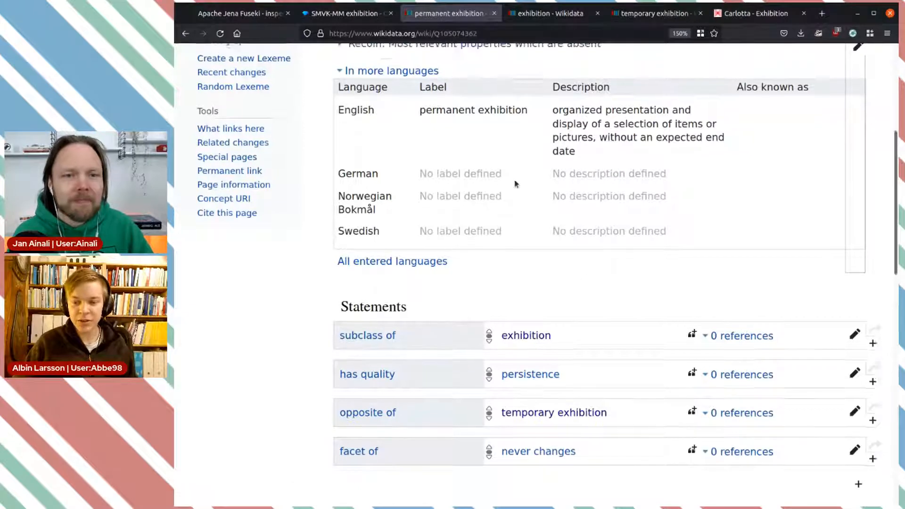
double_click(465, 33)
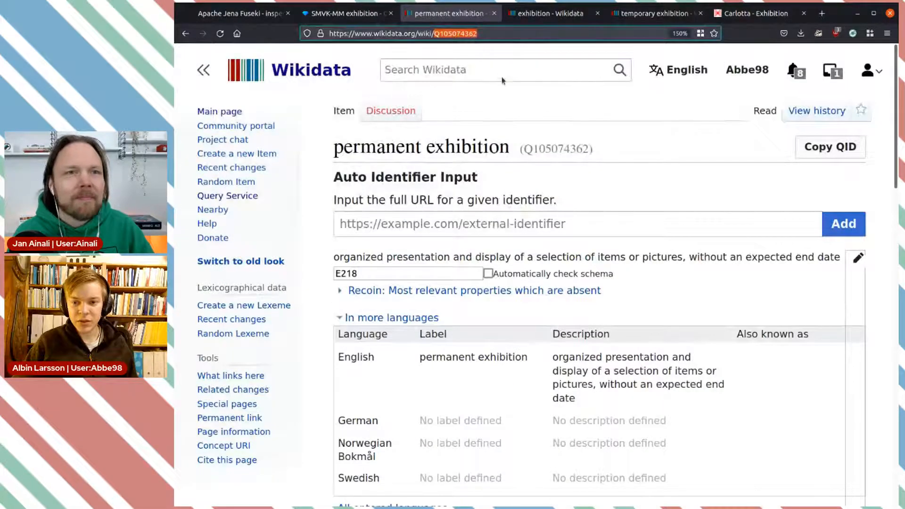
- Switch back to the SMVK-MM exhibition project in OpenRefine
click(347, 13)
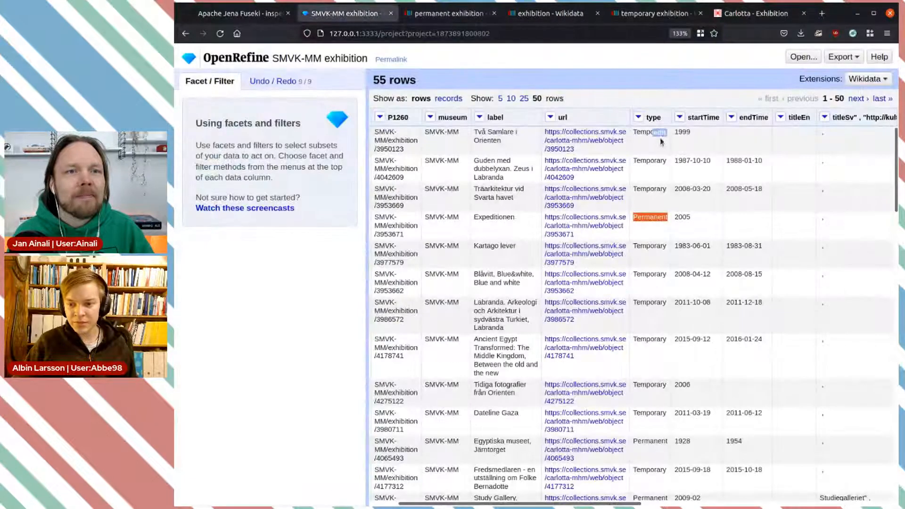
click(639, 116)
mouse_move(669, 181)
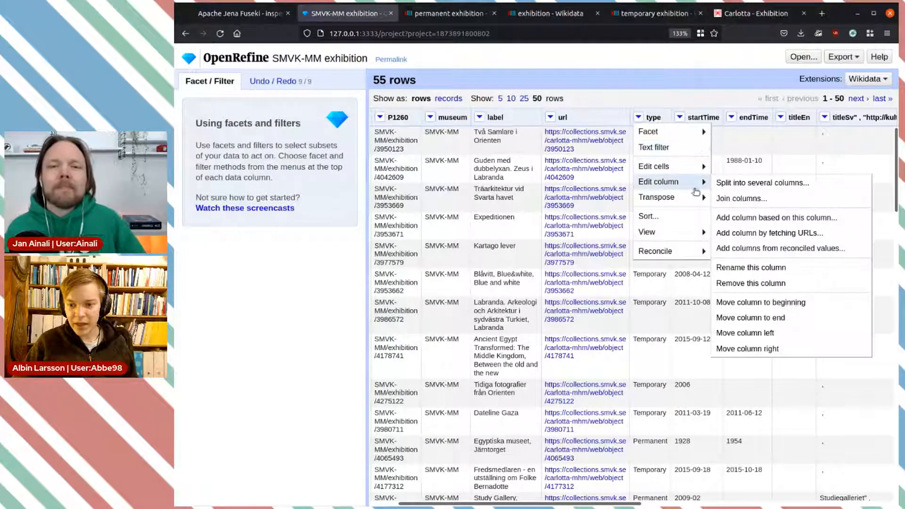
mouse_move(688, 166)
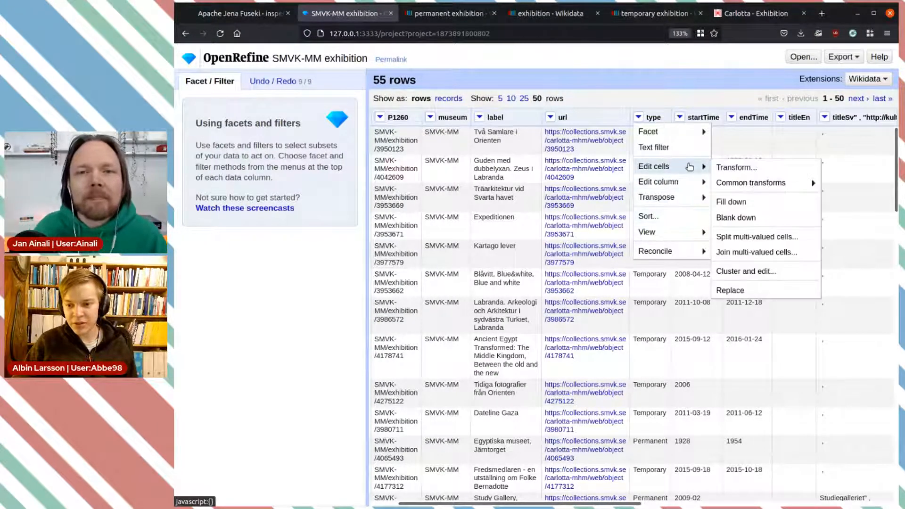
click(778, 166)
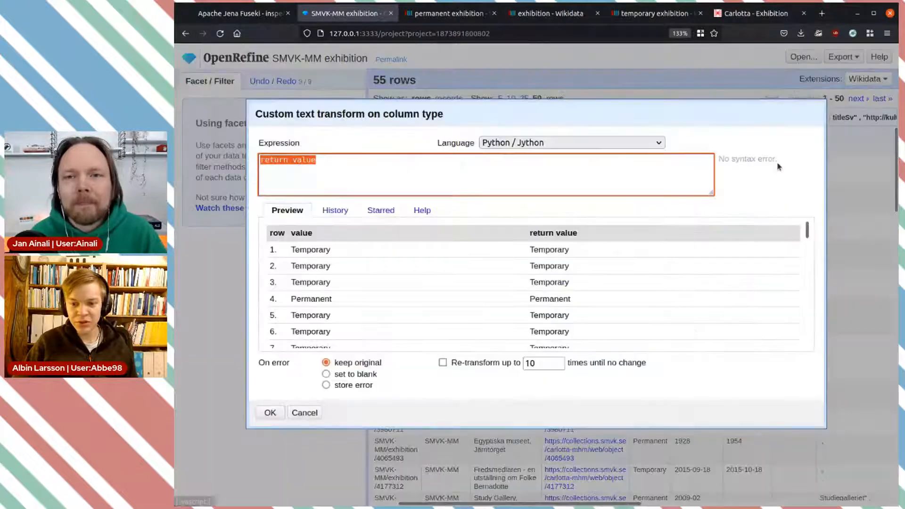
click(304, 413)
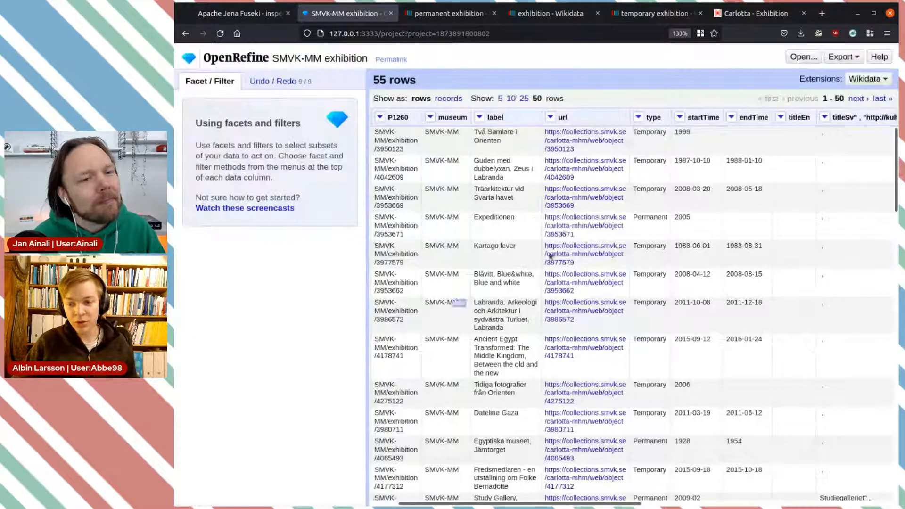
- Start a Replace operation on the type column's cells and set the replacement text to Q105074362
click(638, 117)
mouse_move(680, 252)
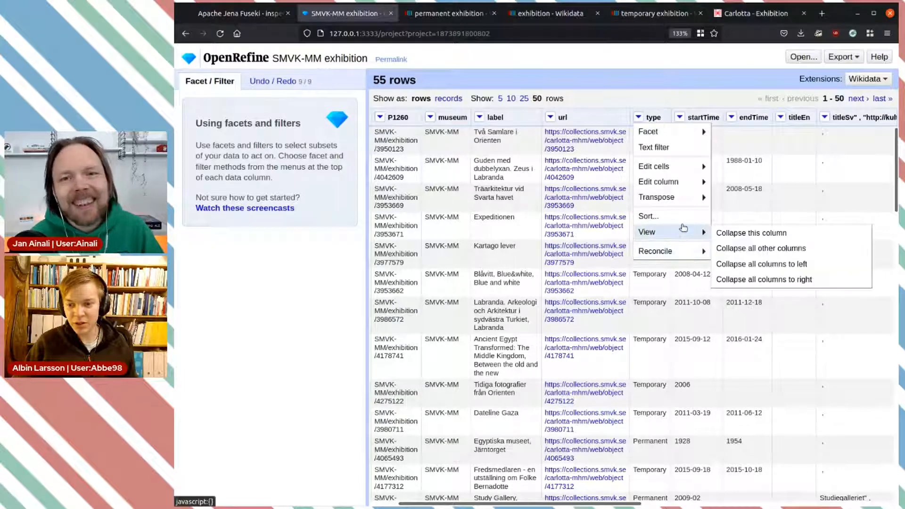
mouse_move(692, 187)
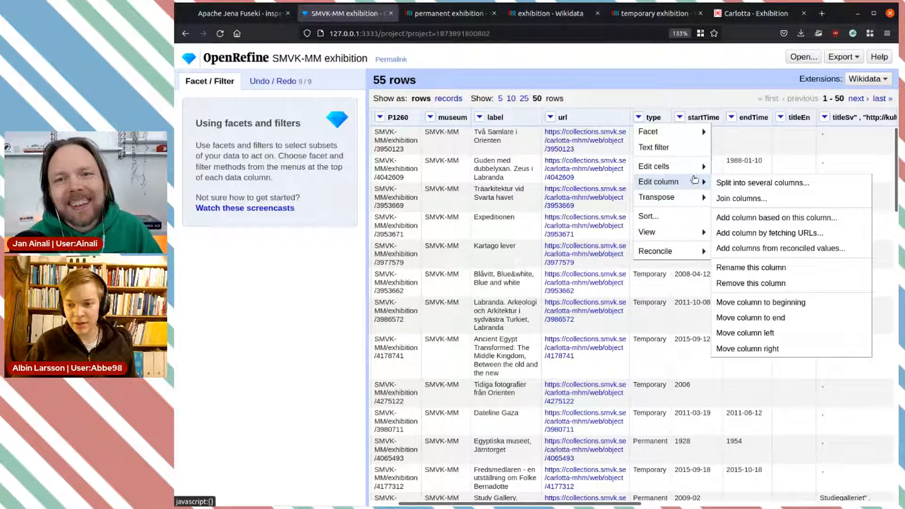
mouse_move(692, 166)
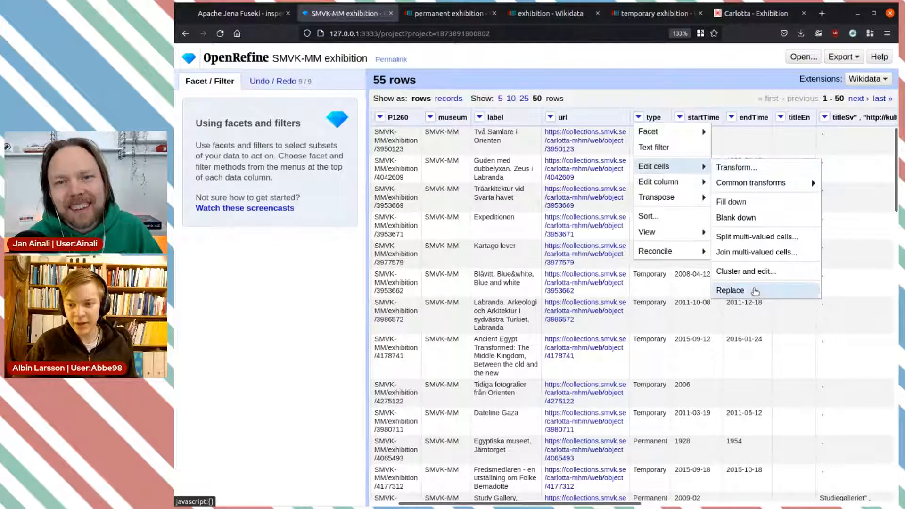
click(730, 290)
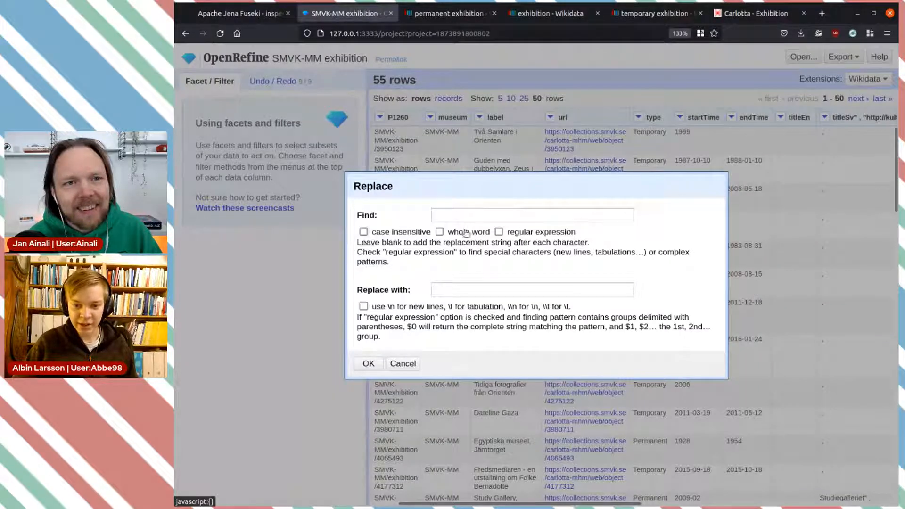
click(475, 291)
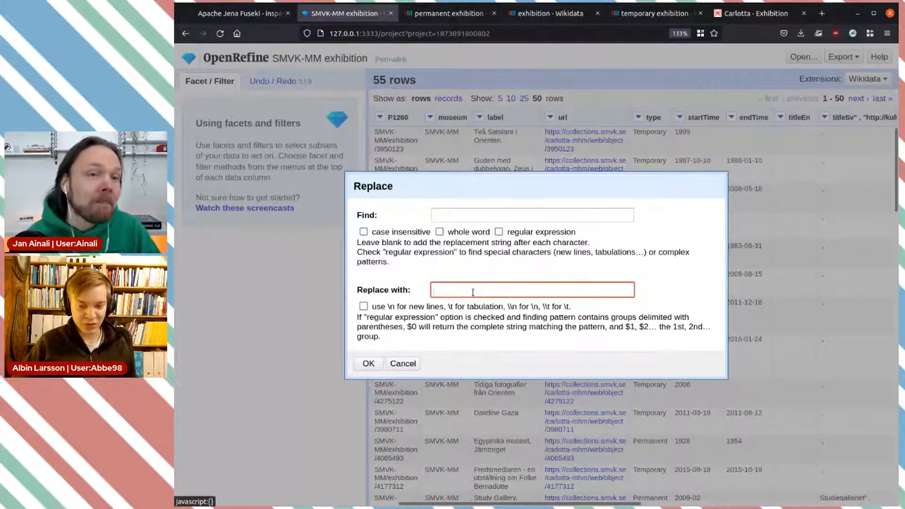
text(Q105074362)
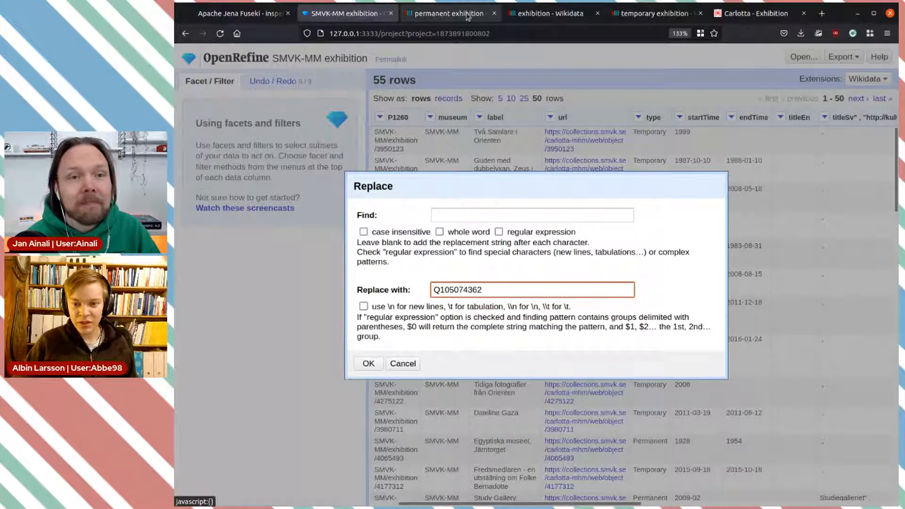
- Copy the word "permanent" from the title of the permanent exhibition item on Wikidata and enter it as the replacement's search text in OpenRefine
click(447, 13)
double_click(403, 150)
key(ctrl+c)
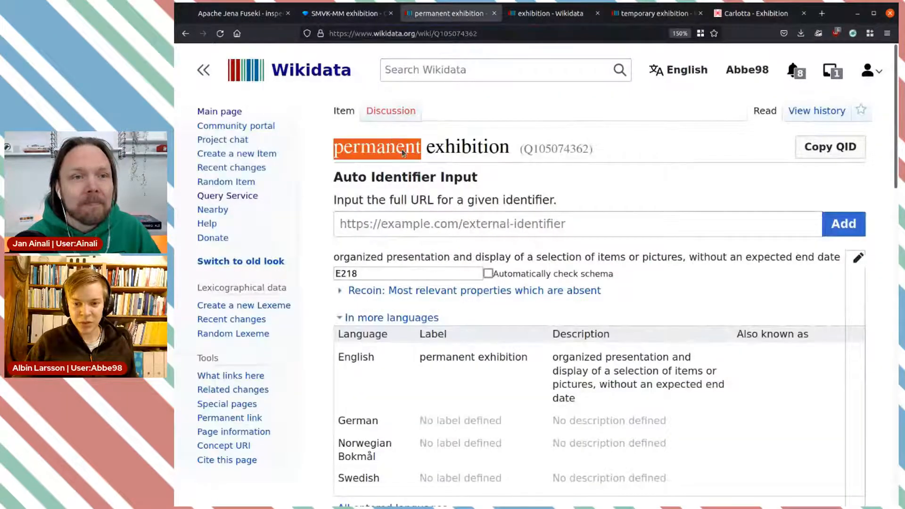
click(361, 14)
click(455, 213)
key(ctrl+v)
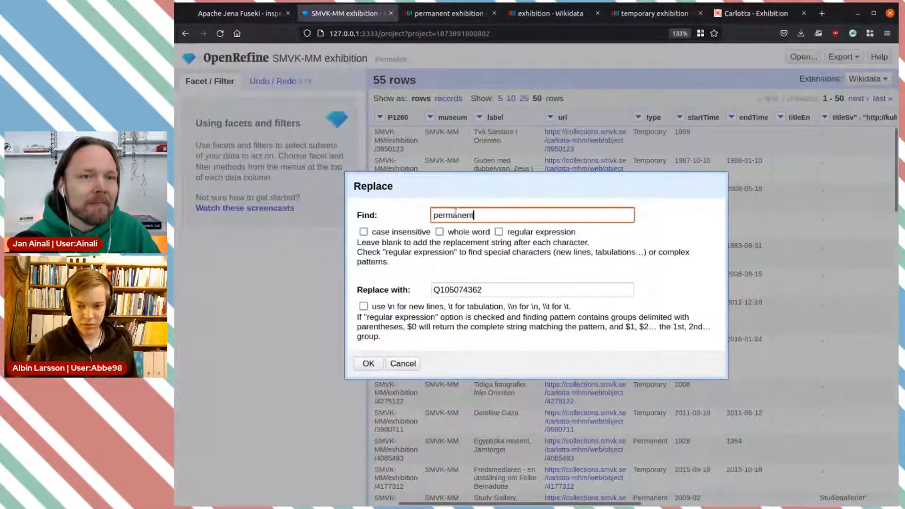
key(Home)
key(Delete)
text(P)
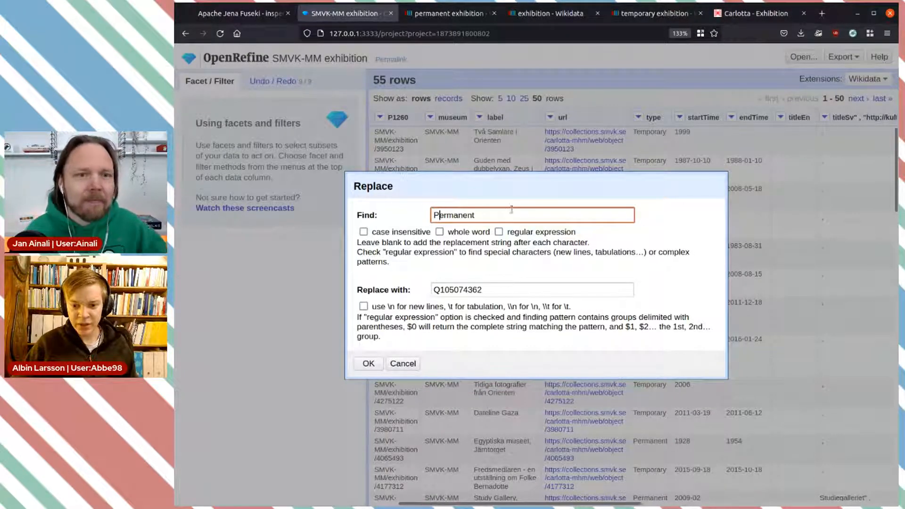
click(434, 215)
key(Delete)
text(p)
- Make the search for "permanent" case insensitive and apply the replacement to the type column
click(401, 232)
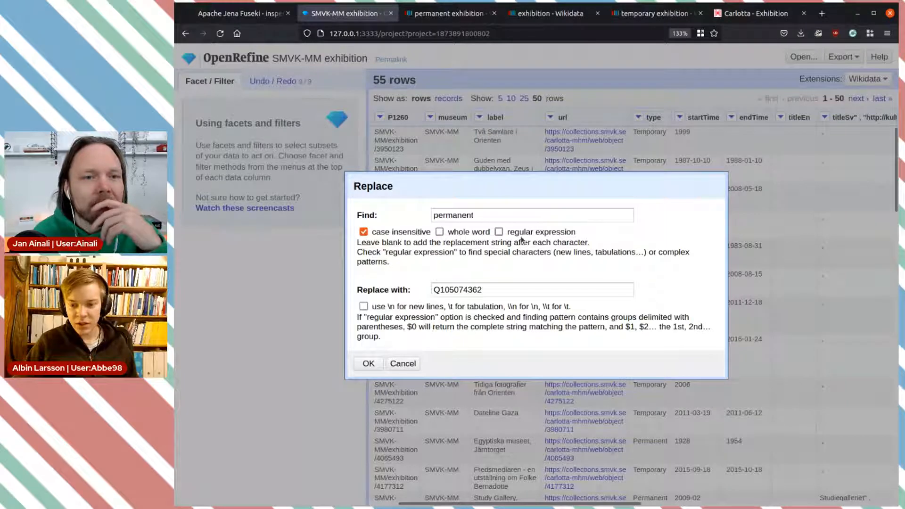
drag(393, 245, 657, 254)
click(664, 273)
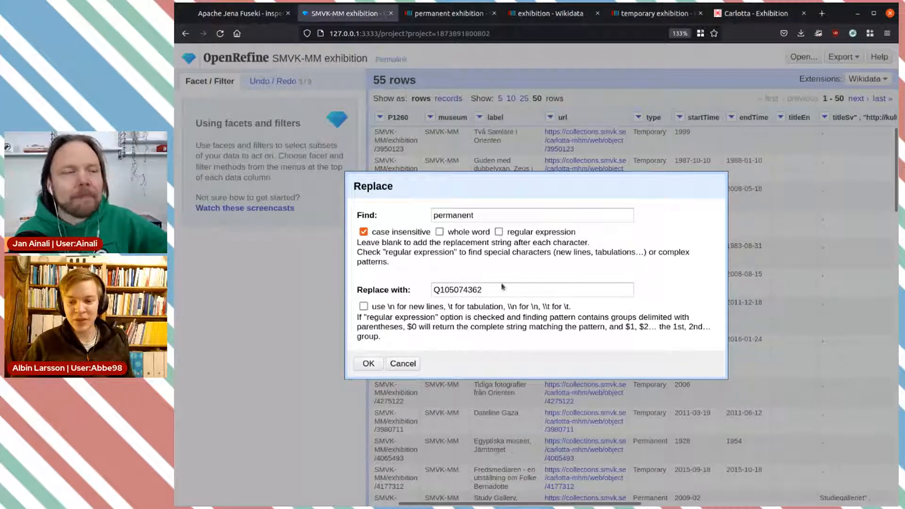
click(369, 363)
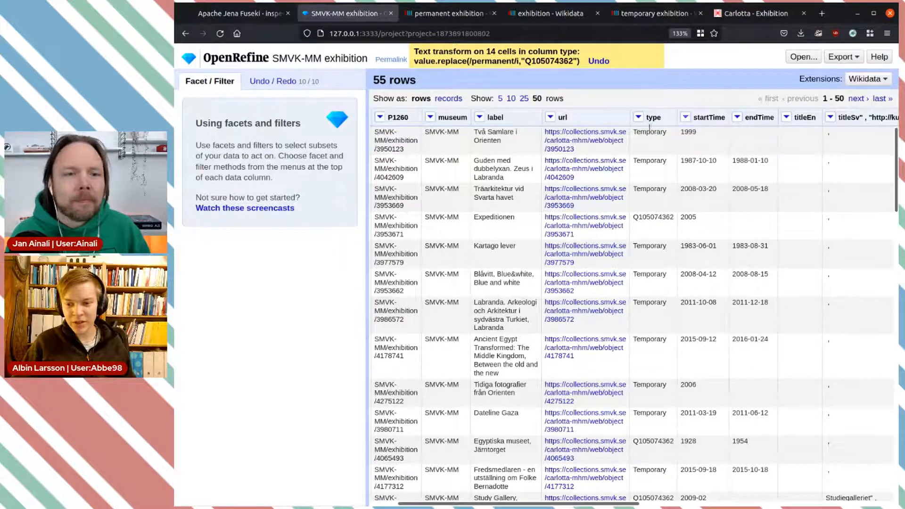
click(637, 118)
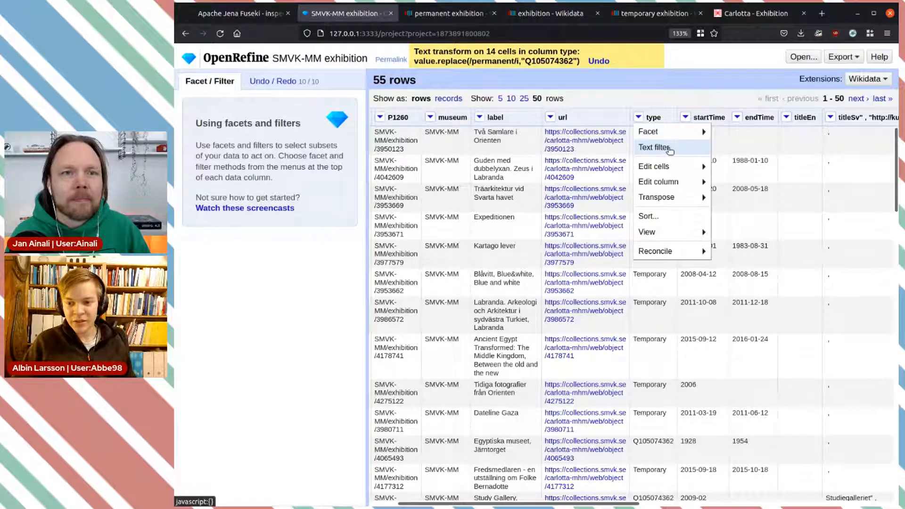
click(653, 147)
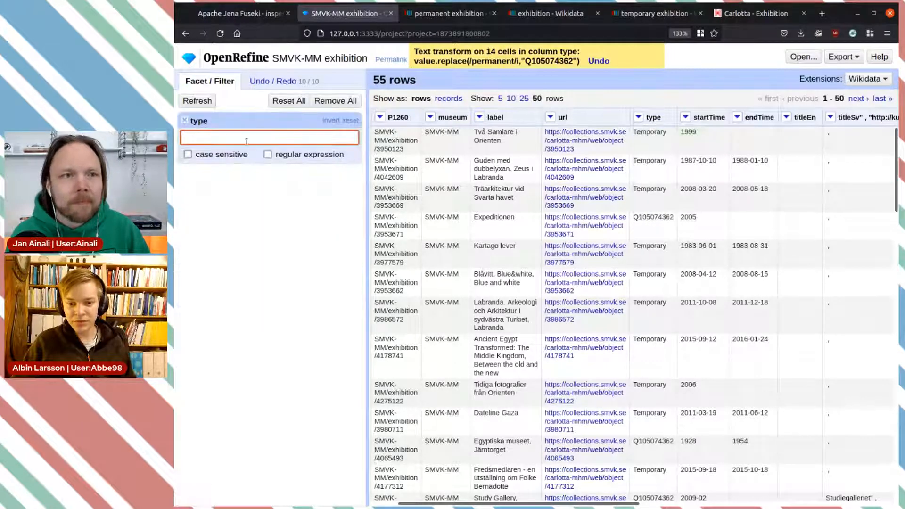
click(185, 122)
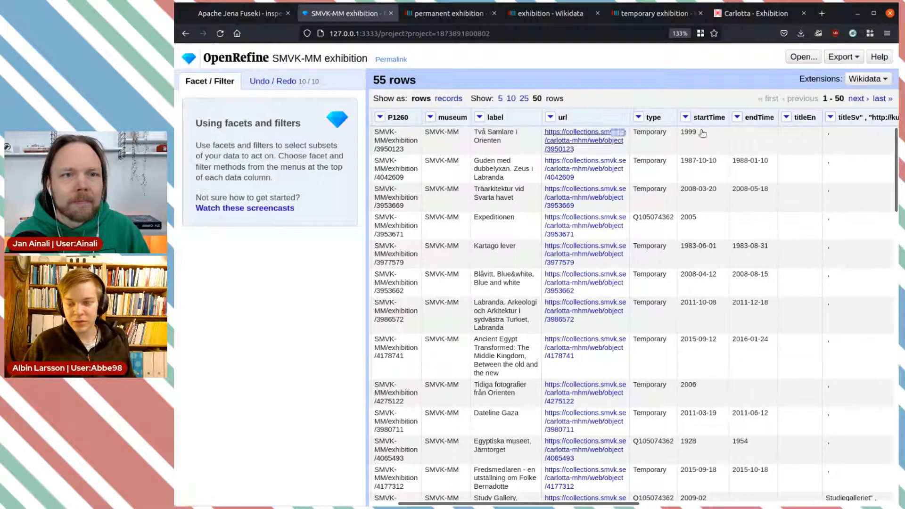
- Add a text facet on the type column and include only the Temporary rows
click(637, 118)
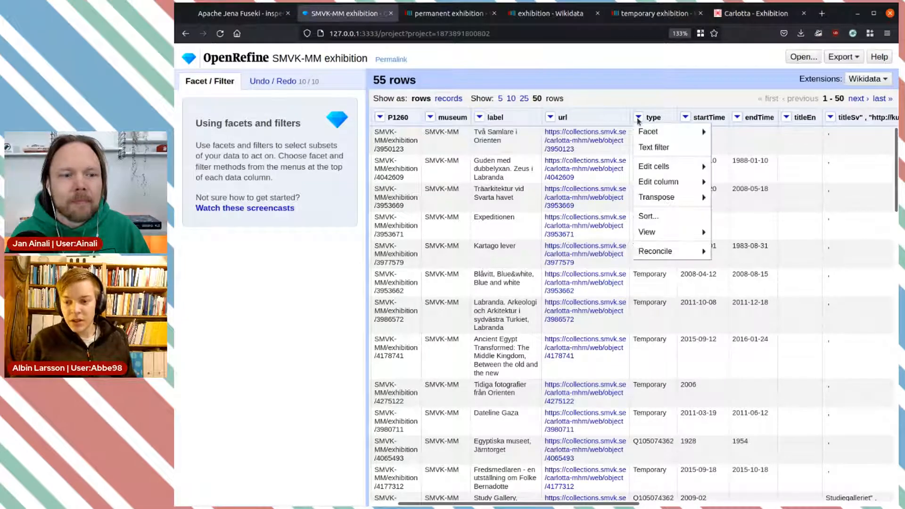
mouse_move(669, 133)
click(720, 133)
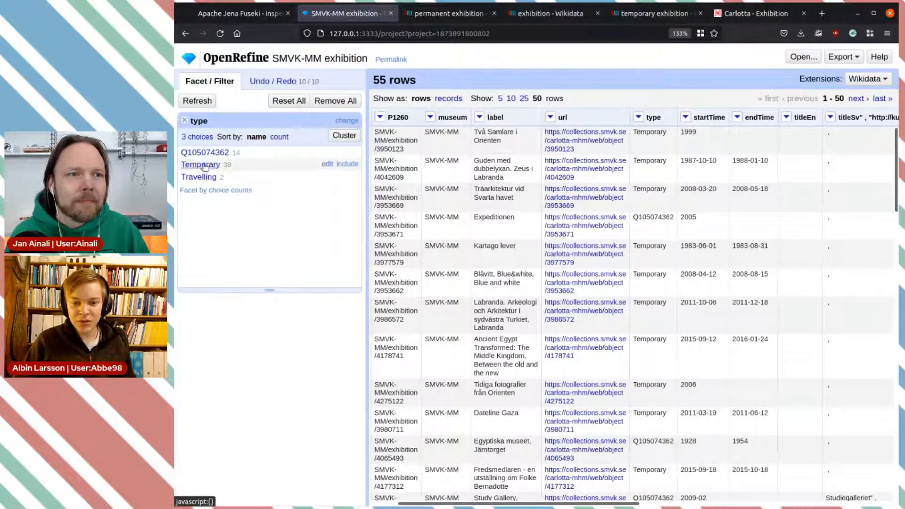
click(347, 164)
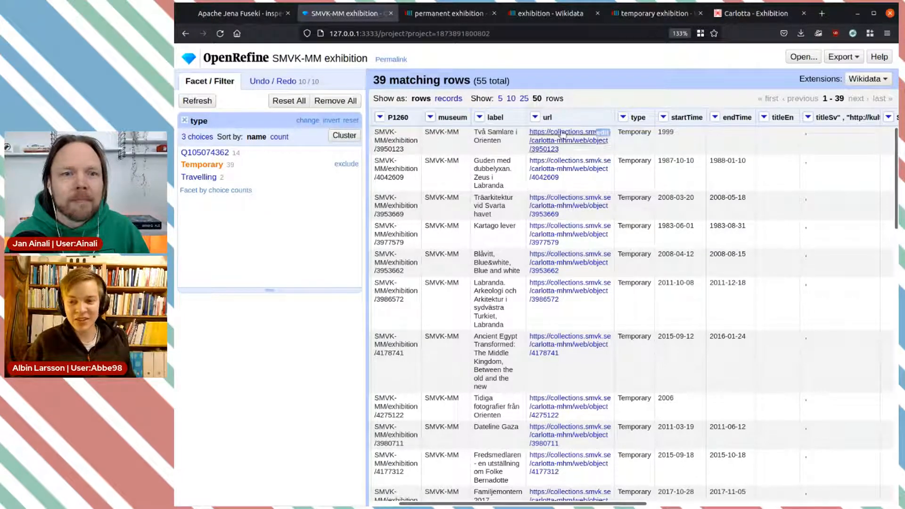
- Start a custom text transform on the type column and copy the QID of the temporary exhibition item from Wikidata
click(624, 118)
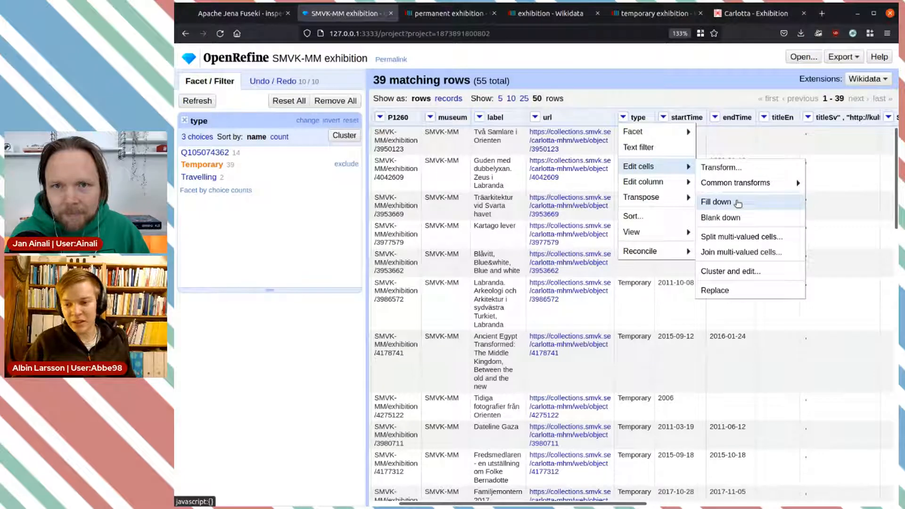
click(735, 168)
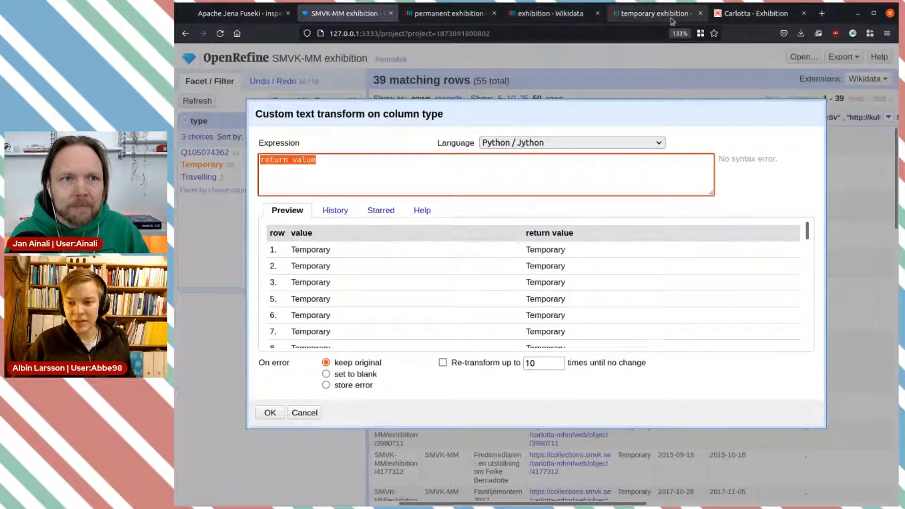
click(656, 14)
click(828, 146)
click(354, 15)
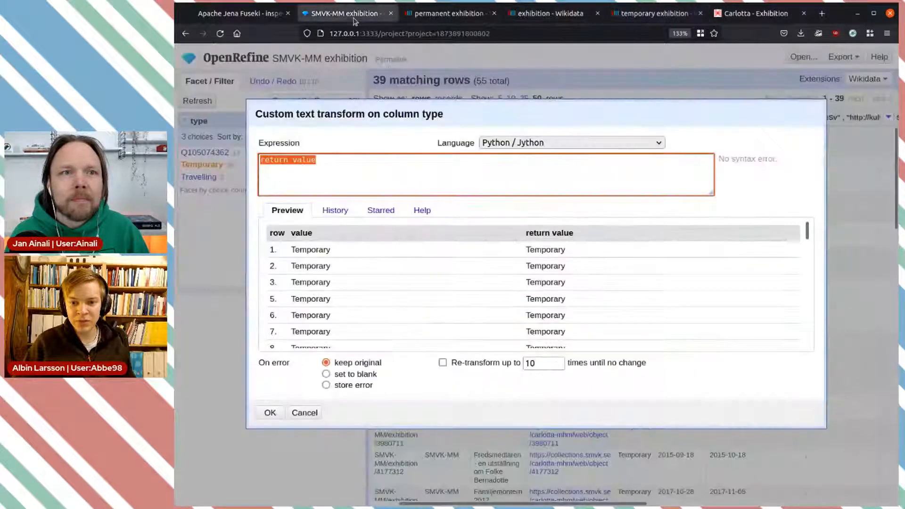
- Set the Python / Jython expression to return 'Q29023906', check the preview and apply the transform to the Temporary rows
click(401, 167)
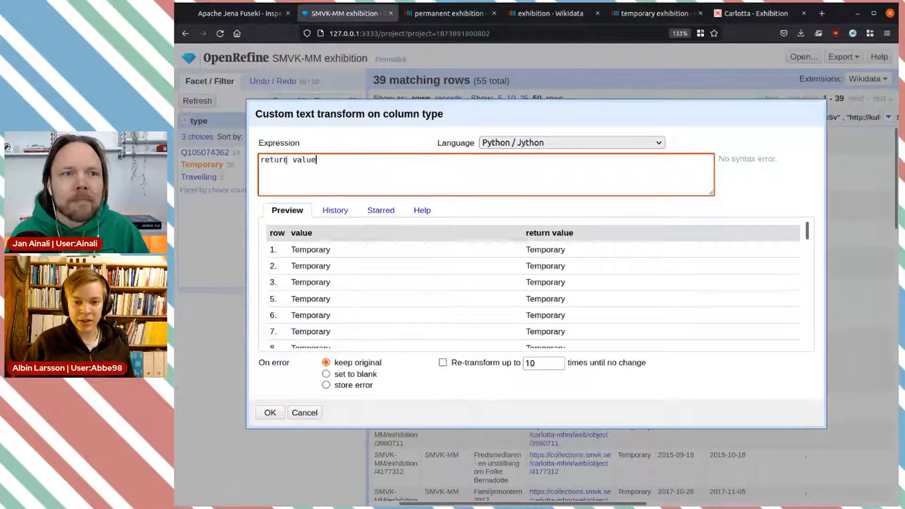
double_click(305, 160)
key(BackSpace)
text('')
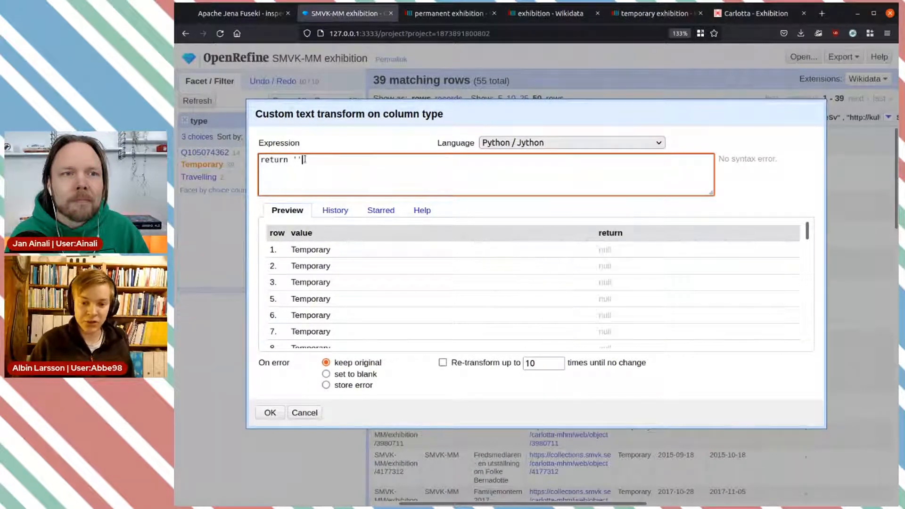
key(ctrl+v)
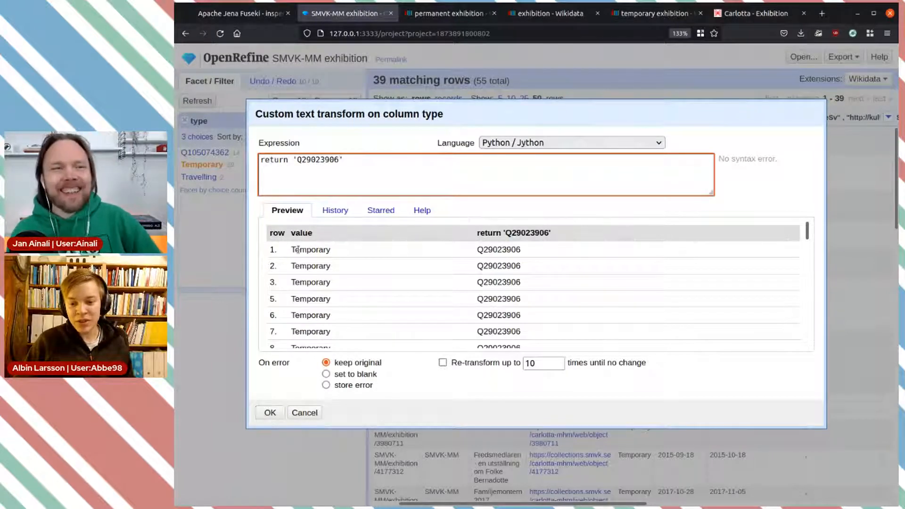
scroll(465, 254, down, 10)
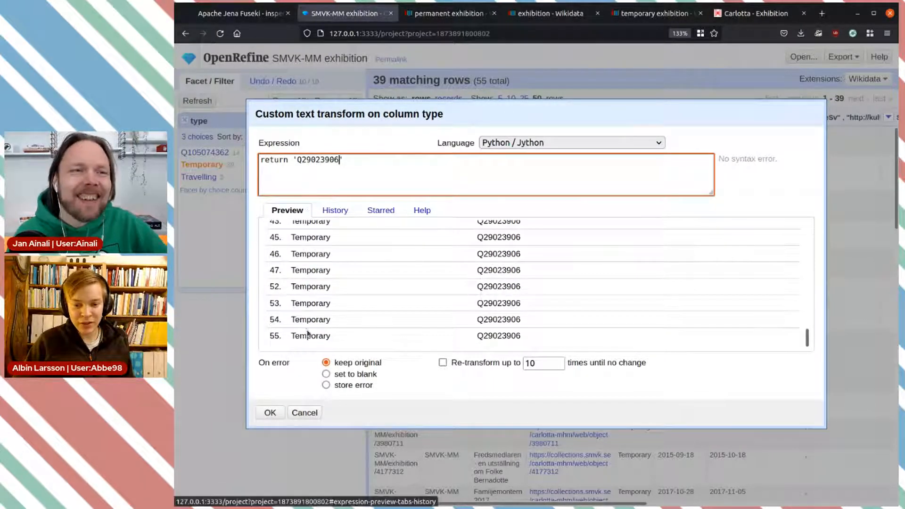
scroll(308, 331, up, 10)
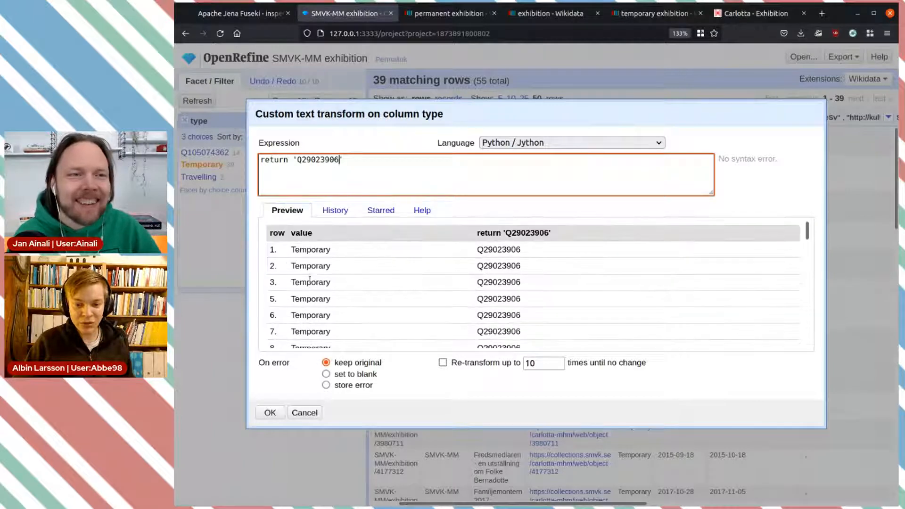
scroll(311, 281, down, 10)
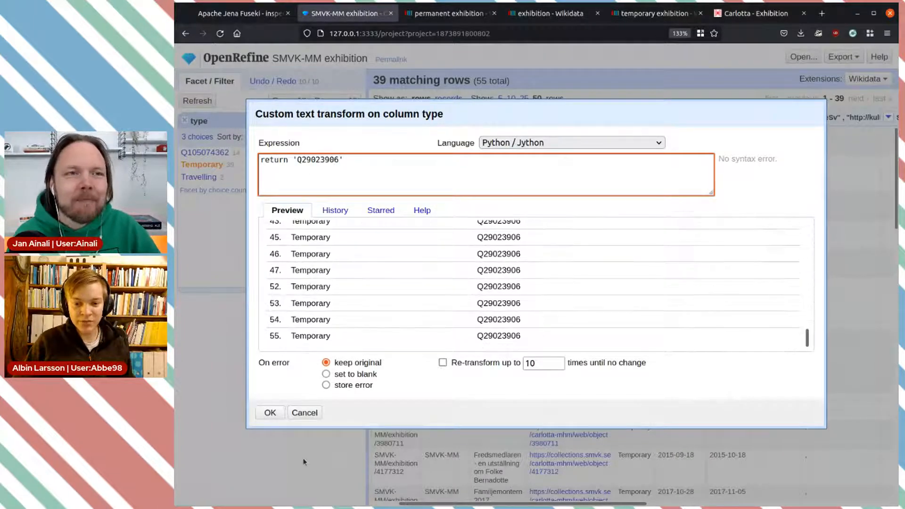
click(270, 413)
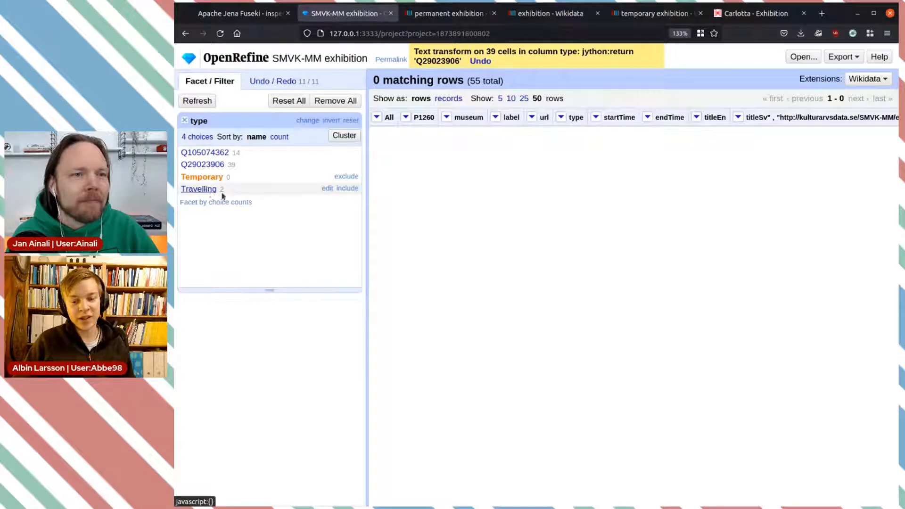
- Deselect the Temporary choice in the type facet and start a custom text transform on the type column
click(343, 178)
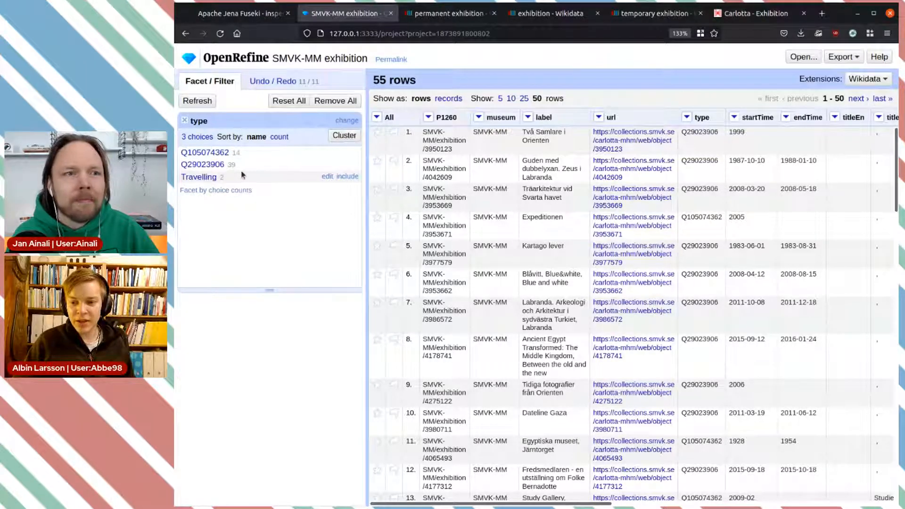
click(686, 117)
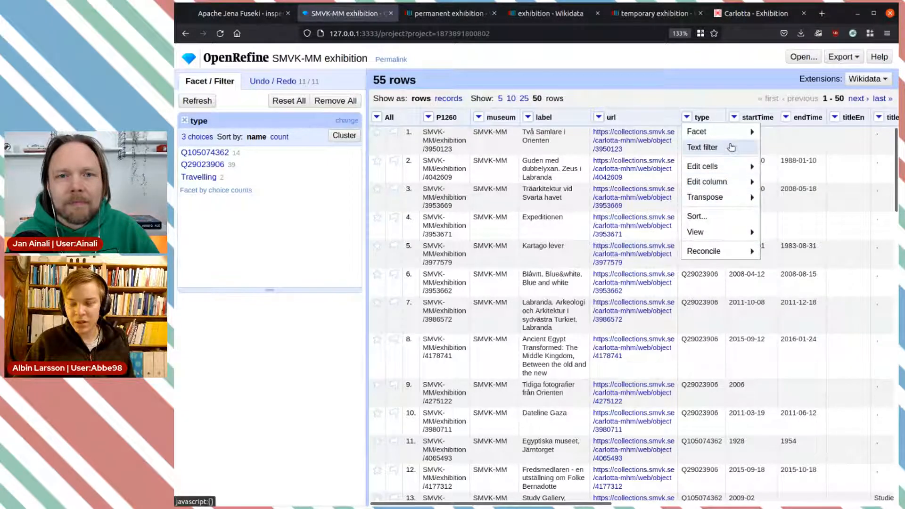
mouse_move(732, 136)
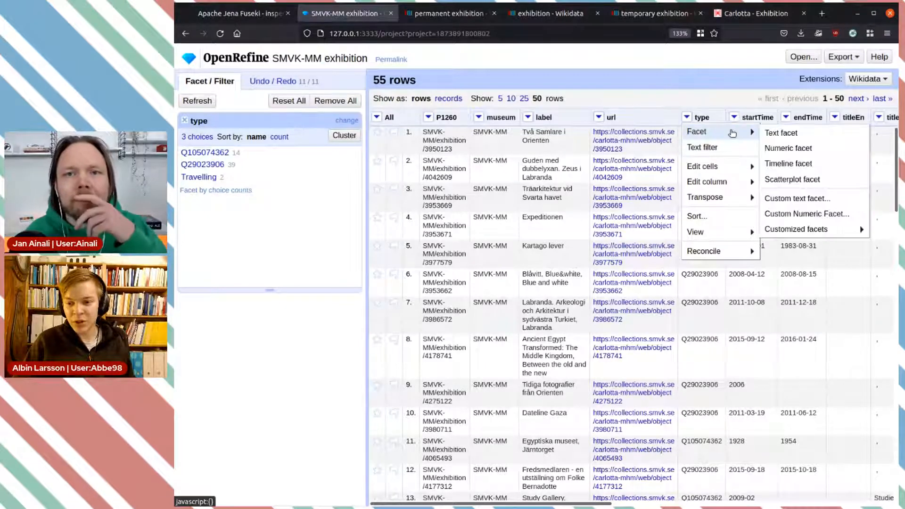
mouse_move(734, 180)
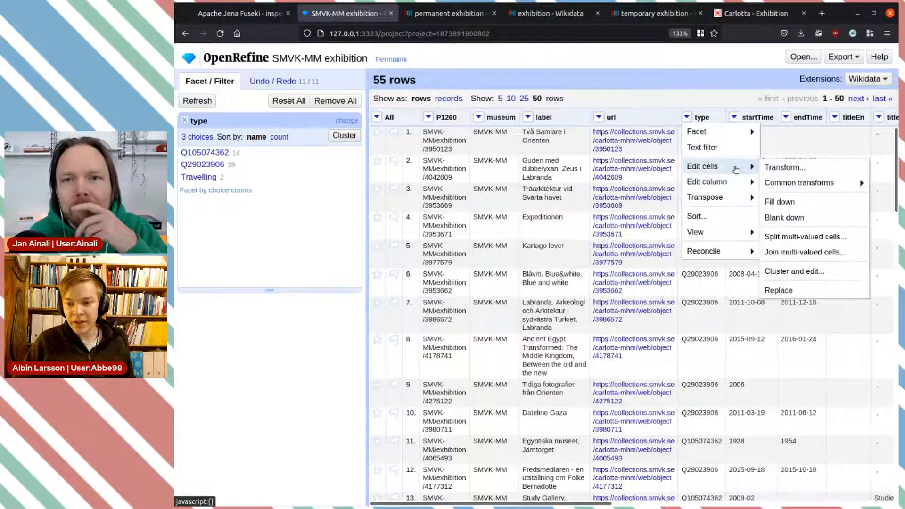
click(785, 172)
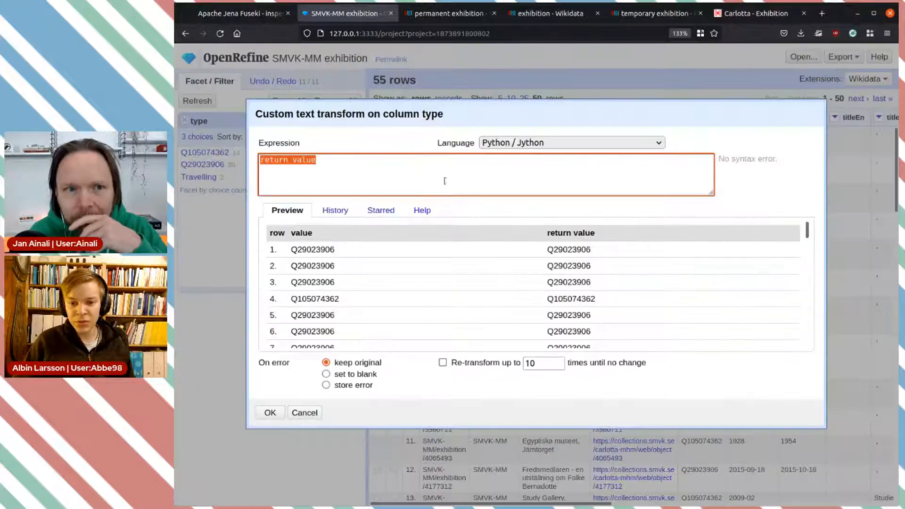
- Replace the Python / Jython expression with the condition if value == 'Travelling': followed by an indented return statement
click(380, 176)
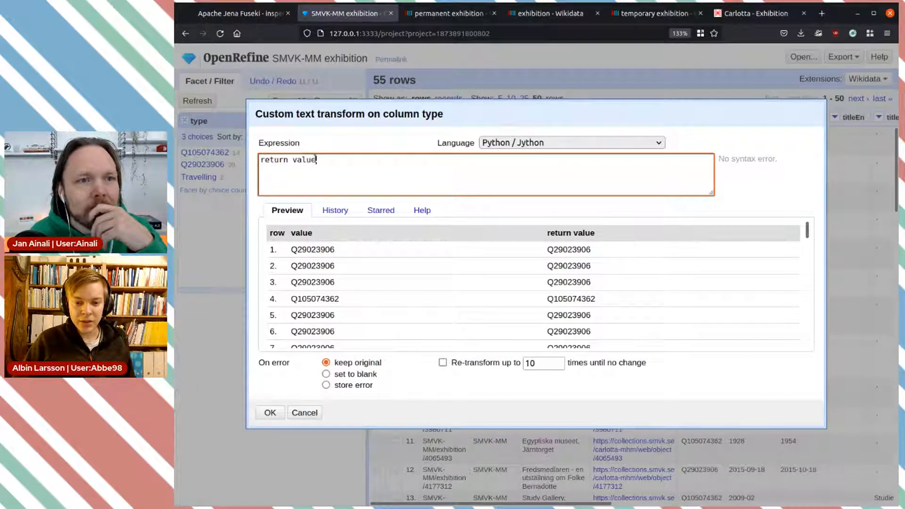
triple_click(315, 159)
text(if )
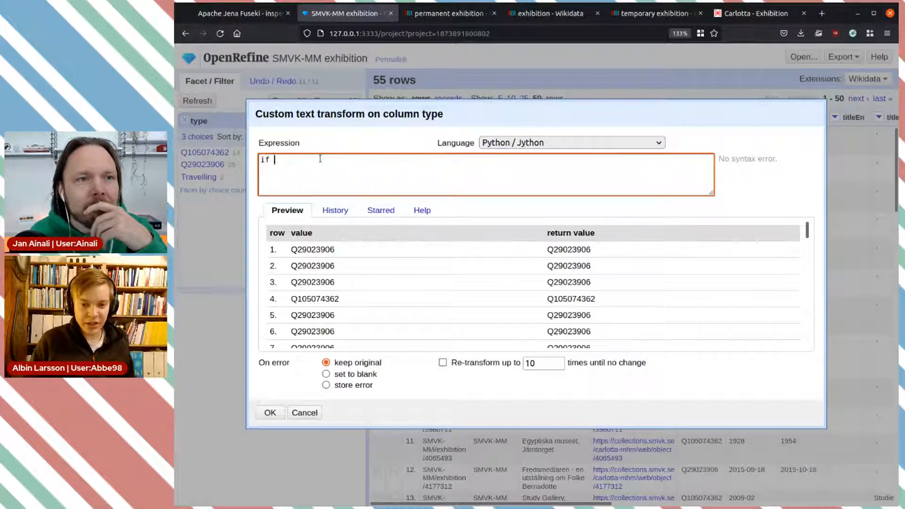
text(value )
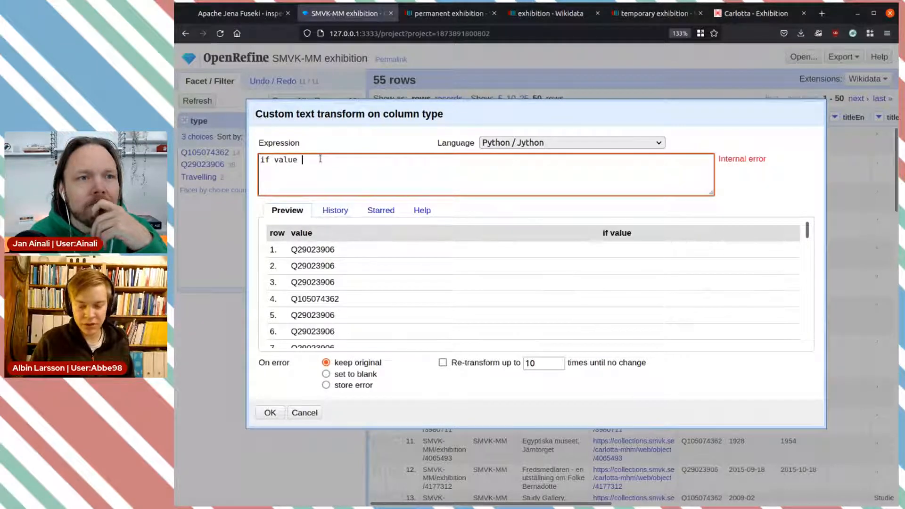
text(== )
text(")
text(Traveling)
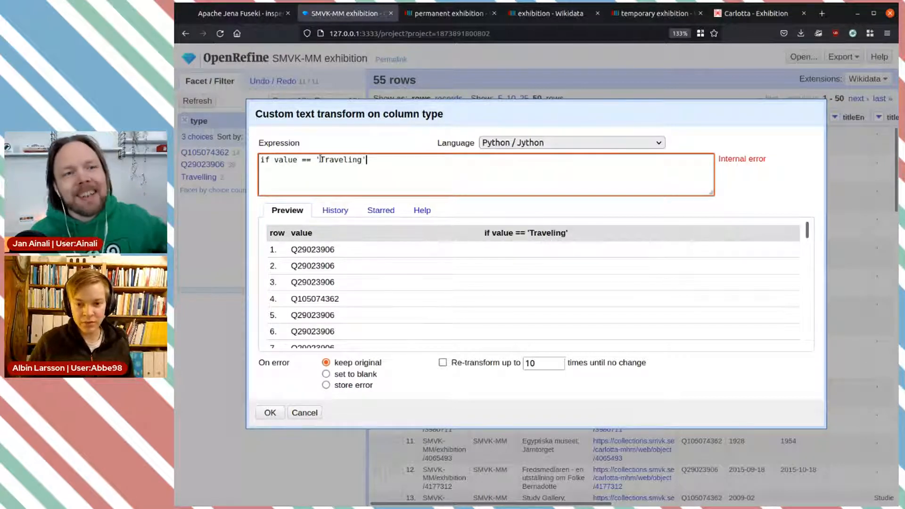
text(:)
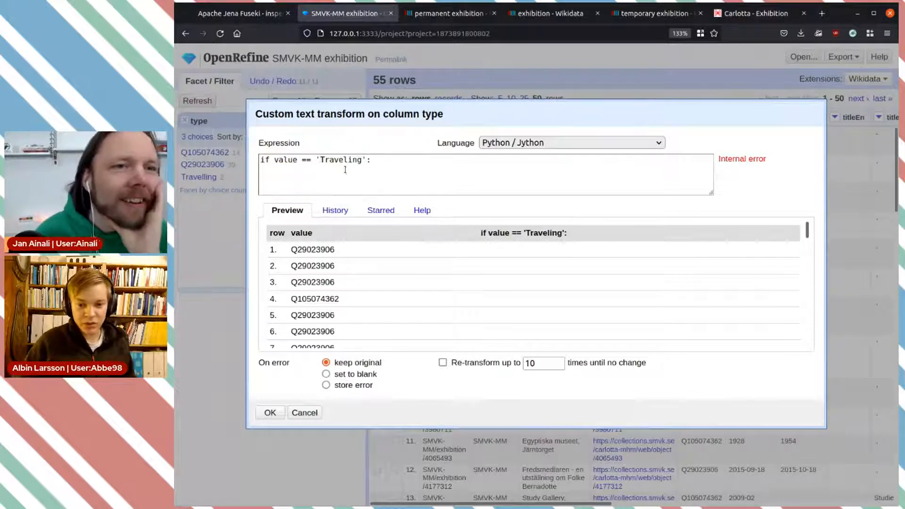
key(Return)
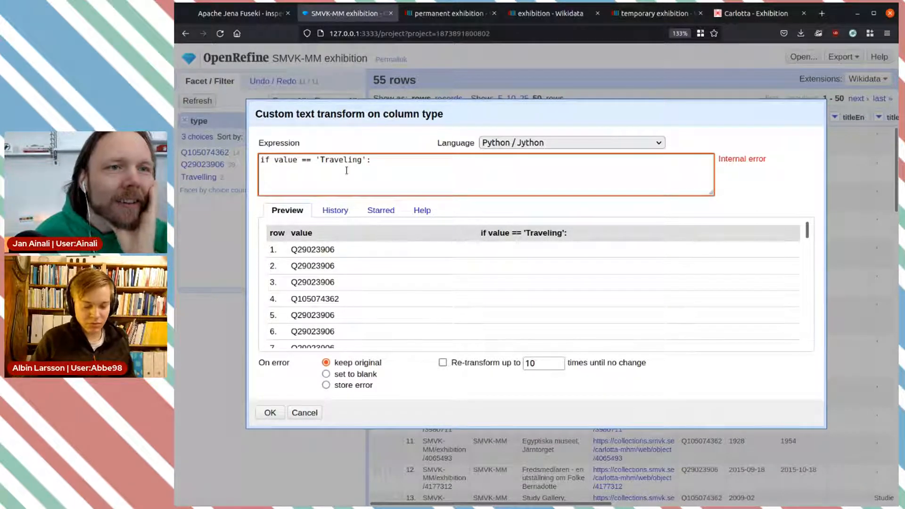
text(return)
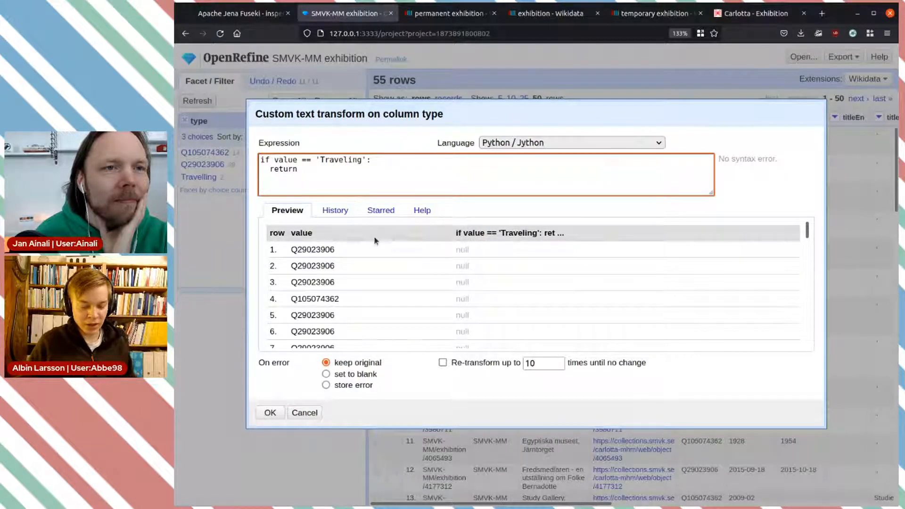
key(Right)
key(Right)
text(l)
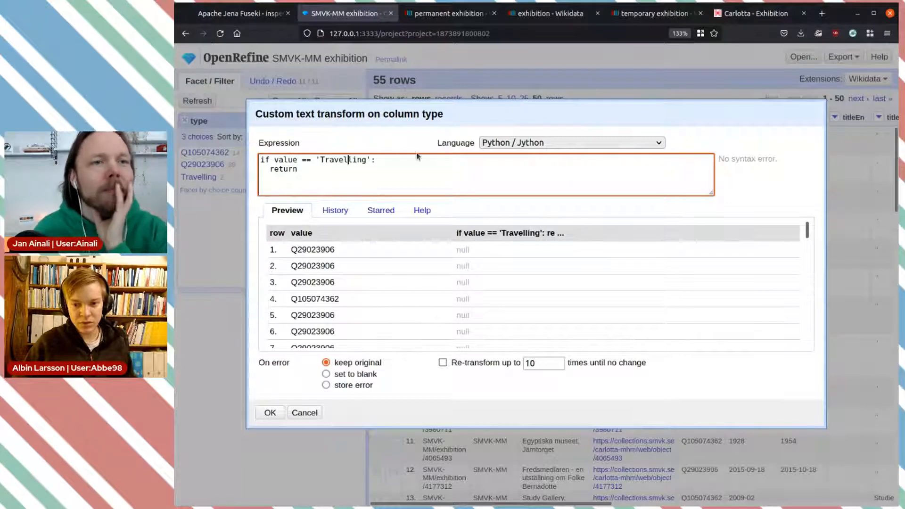
- Switch to Wikidata, search for "travelling exhibition" and open the item for exhibitions that change location
click(548, 13)
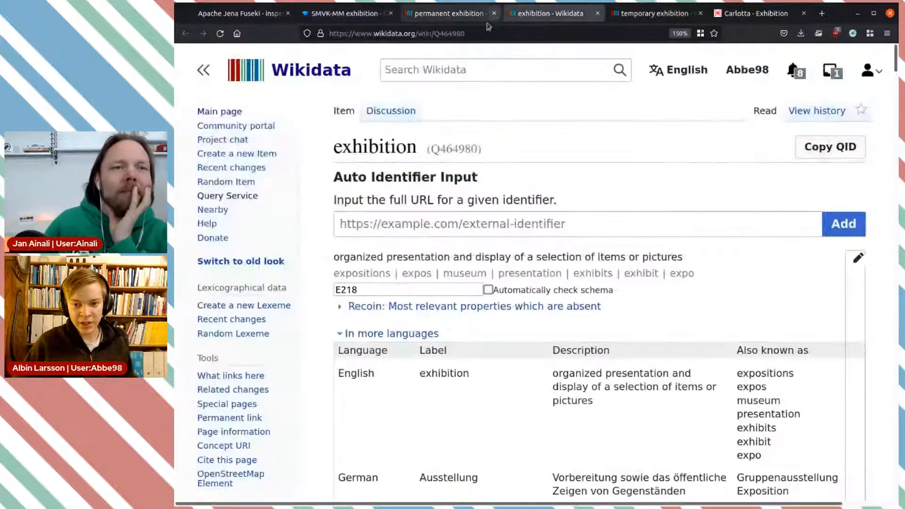
scroll(556, 222, down, 10)
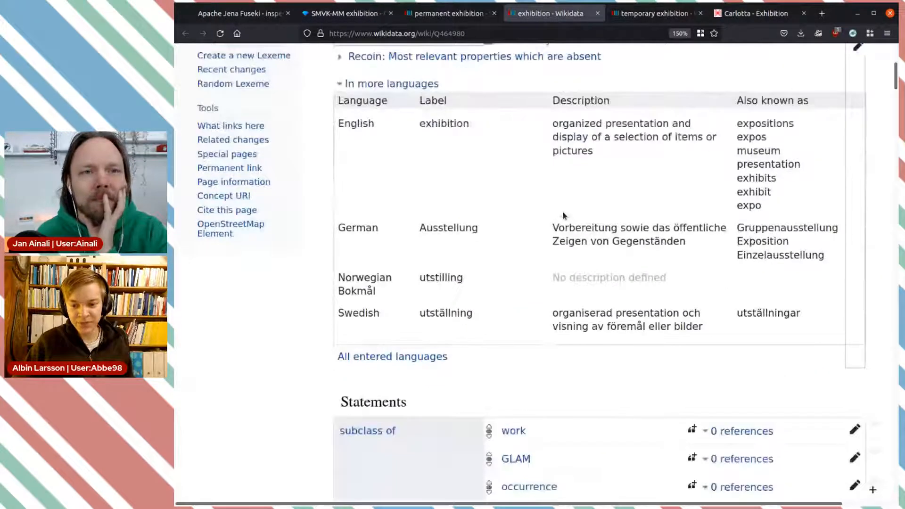
scroll(563, 215, up, 10)
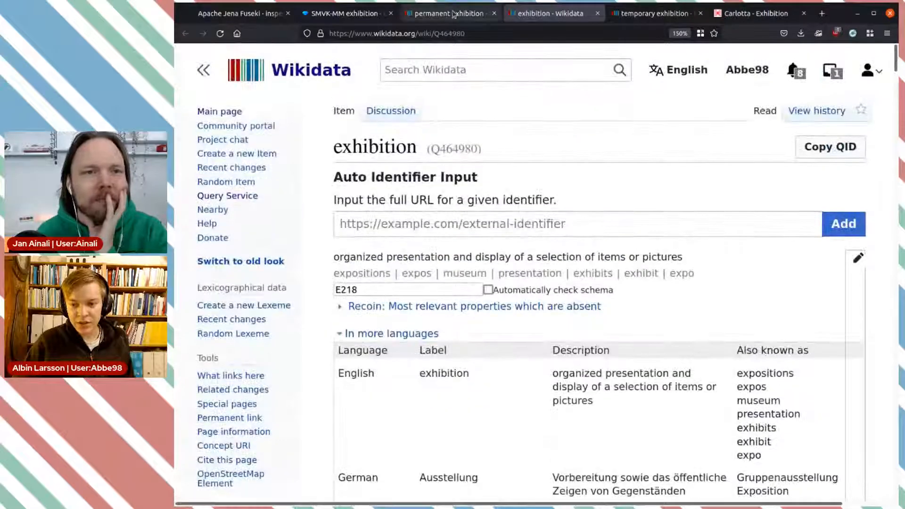
click(651, 13)
click(442, 71)
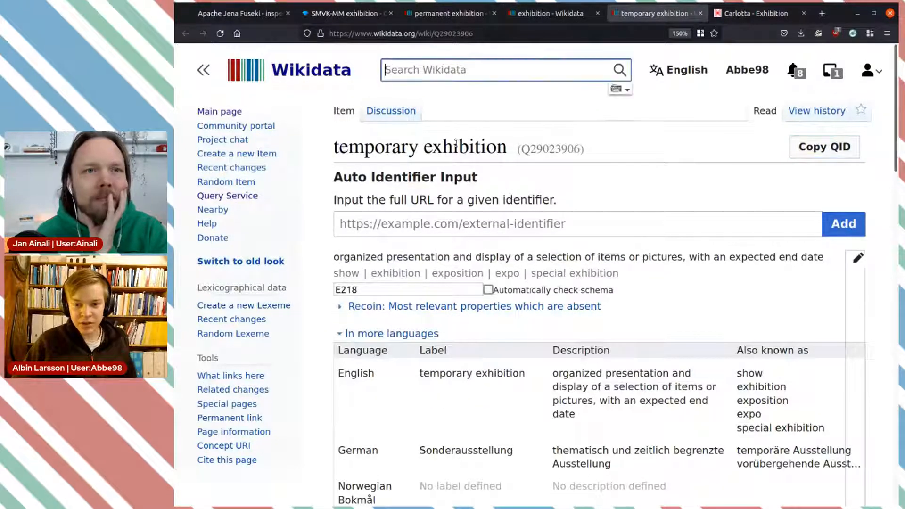
double_click(459, 147)
click(451, 79)
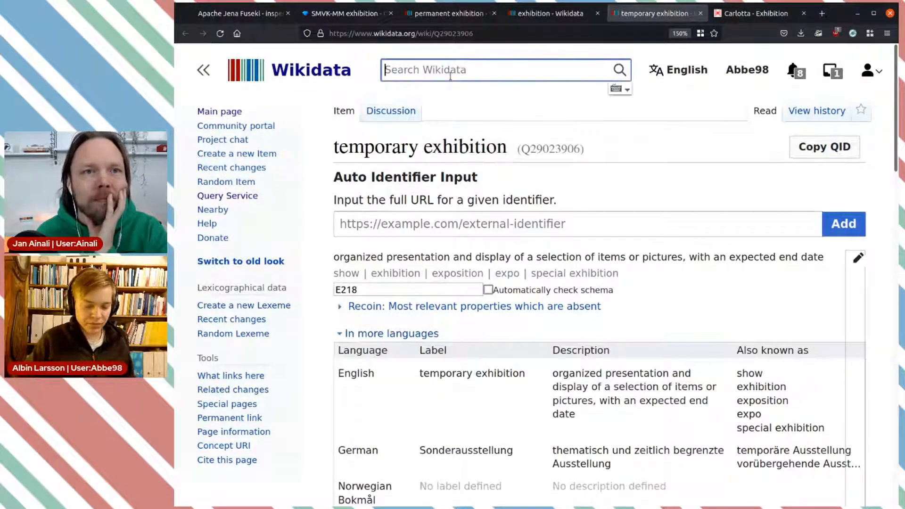
text(travelling exhibition)
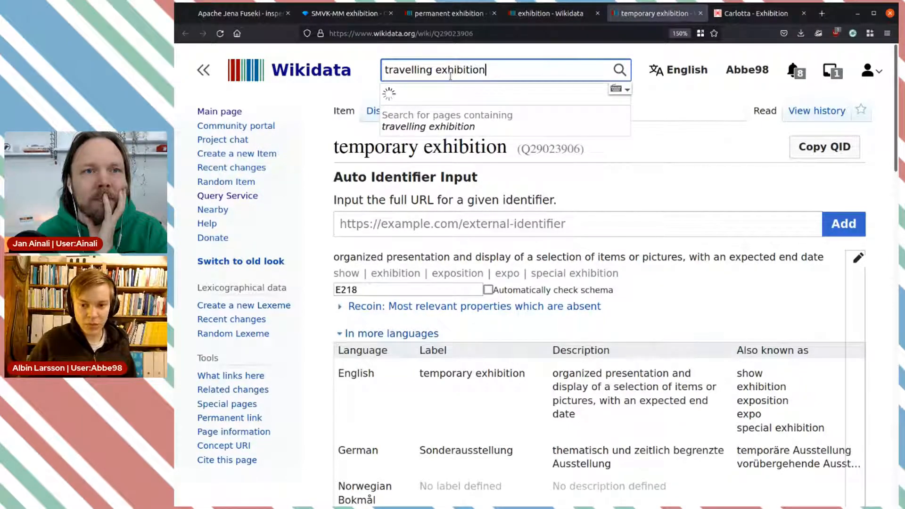
key(Return)
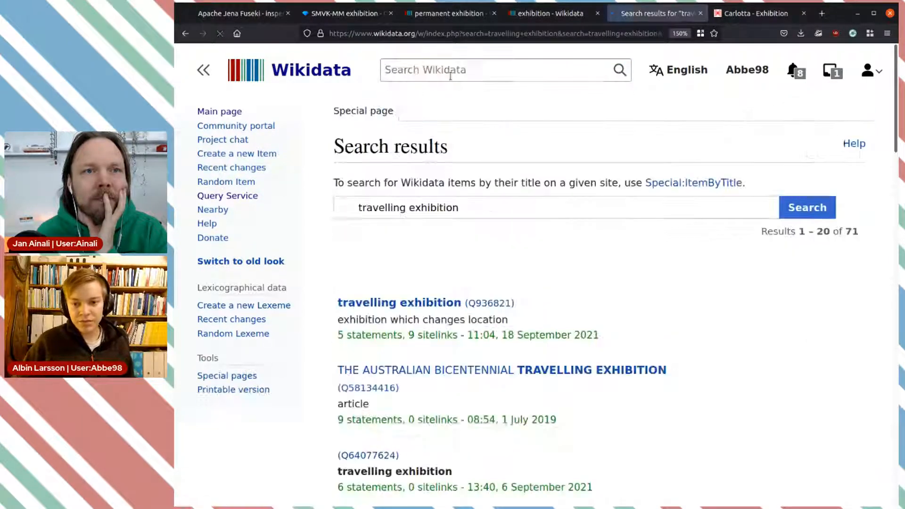
click(412, 324)
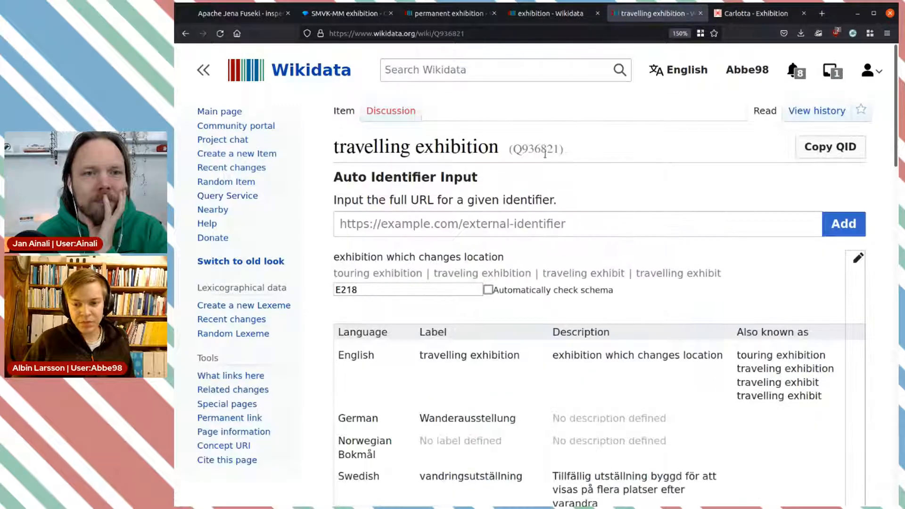
- Copy the travelling exhibition item's QID and complete the OpenRefine expression with return 'Q936821'
double_click(543, 149)
key(ctrl+c)
click(548, 13)
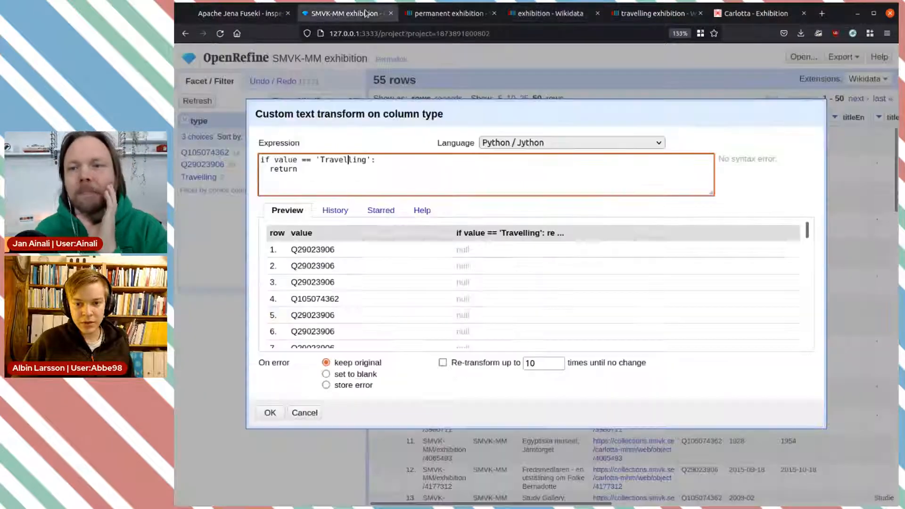
click(361, 13)
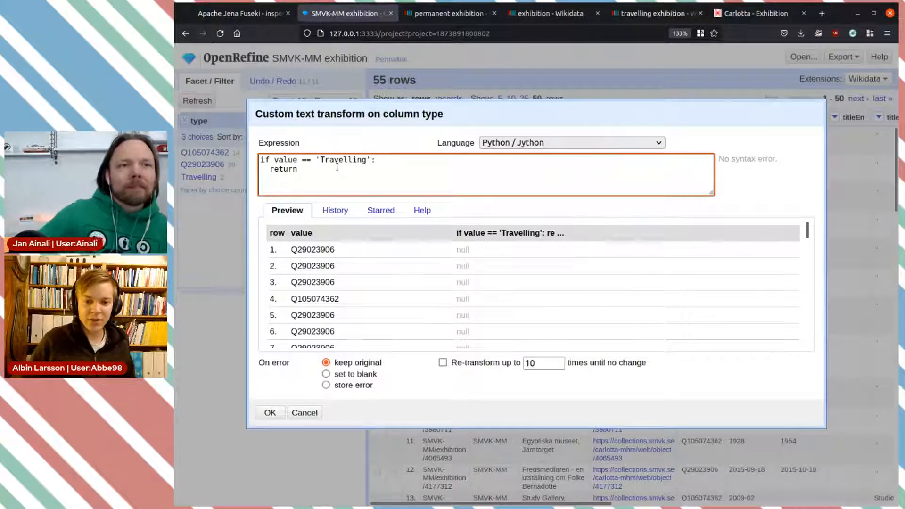
key(ctrl+v)
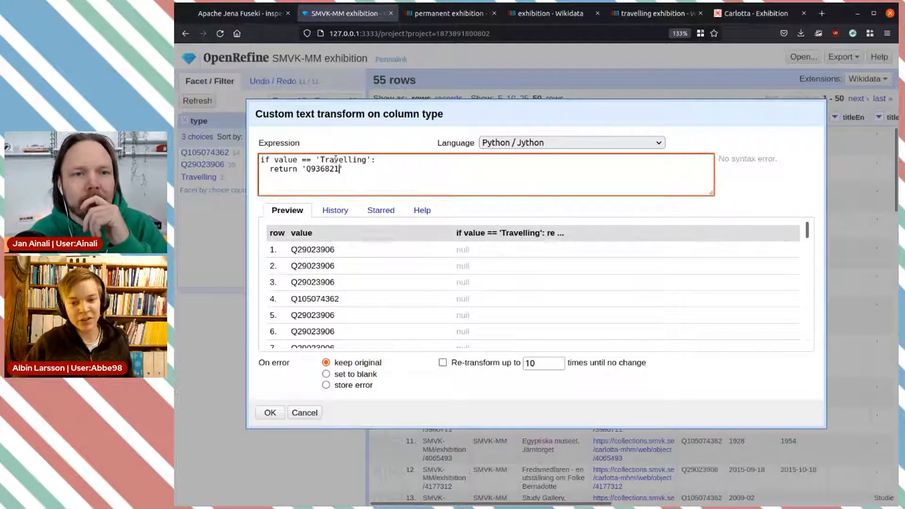
double_click(335, 159)
click(349, 172)
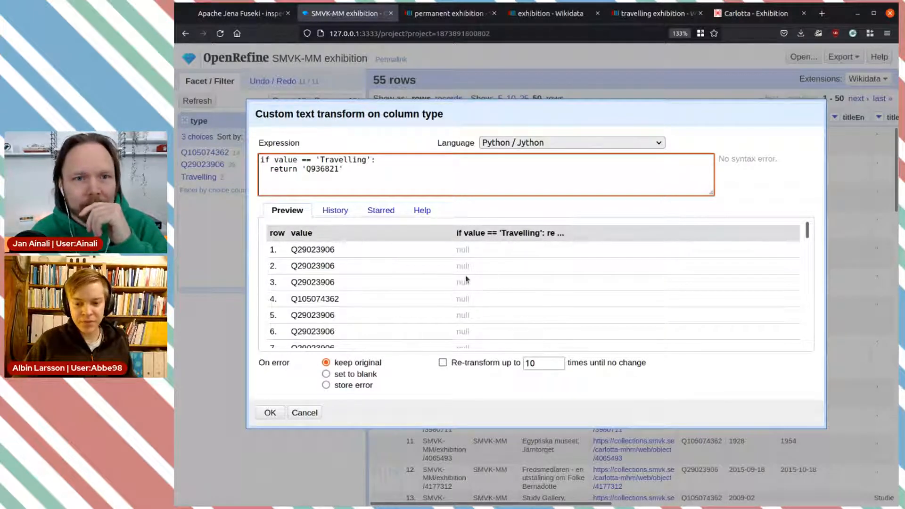
- Examine the transform preview, comparing the result for the Travelling row with those for the other rows
scroll(465, 278, down, 5)
scroll(465, 278, down, 5)
scroll(466, 277, up, 10)
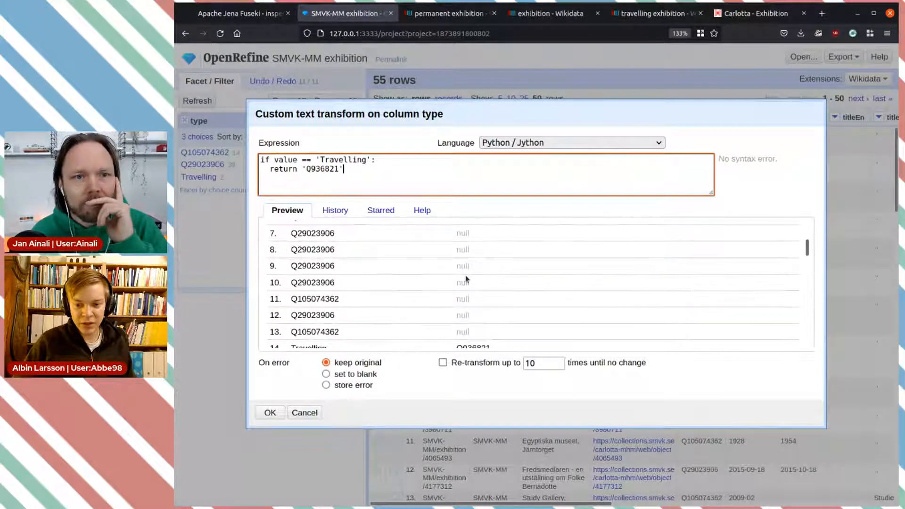
scroll(465, 279, down, 1)
drag(288, 292, 354, 293)
click(491, 291)
drag(456, 291, 509, 291)
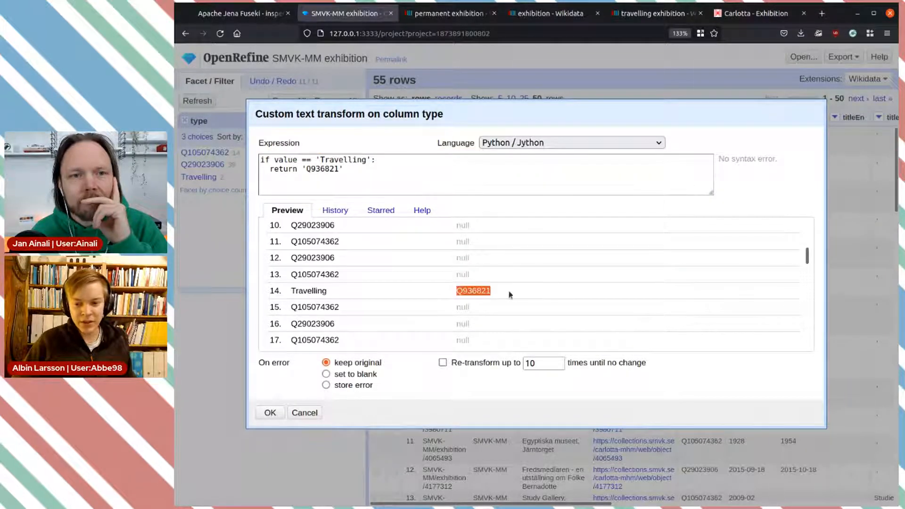
click(445, 295)
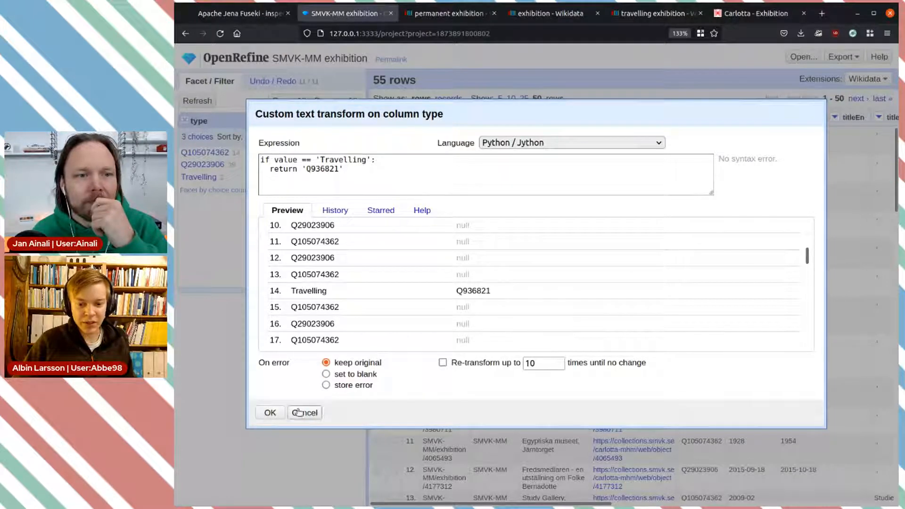
- Apply the transform to the type column and revert the project to the preceding 'Q29023906' transform
click(270, 412)
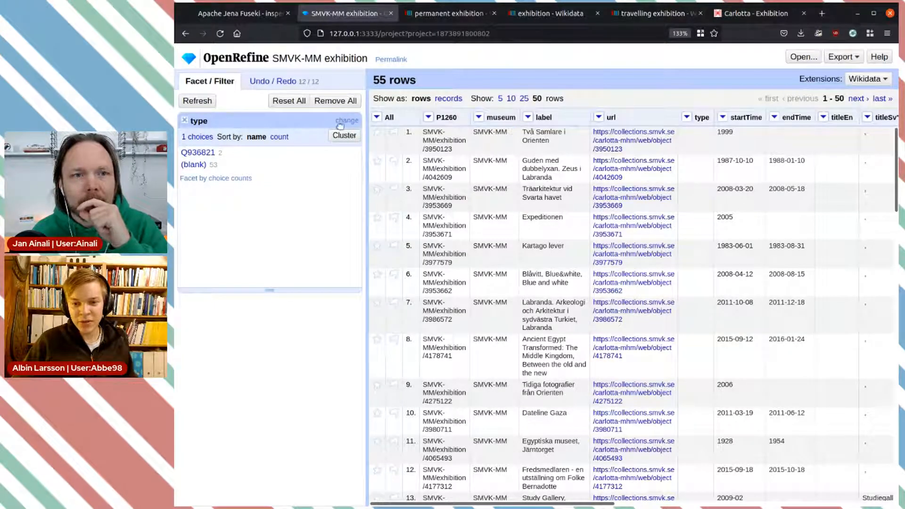
click(265, 83)
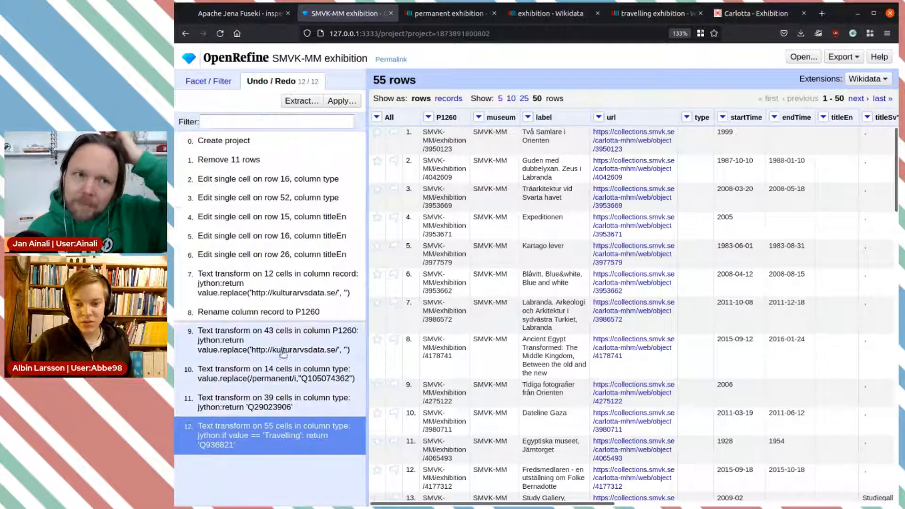
click(272, 401)
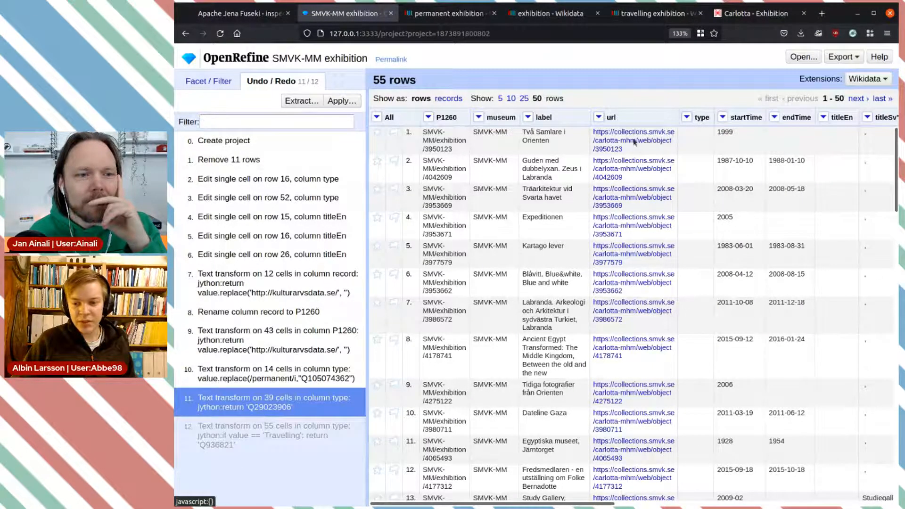
- Start another custom text transform on the type column and reuse the earlier 'Travelling' expression from the expression history
click(689, 119)
mouse_move(735, 170)
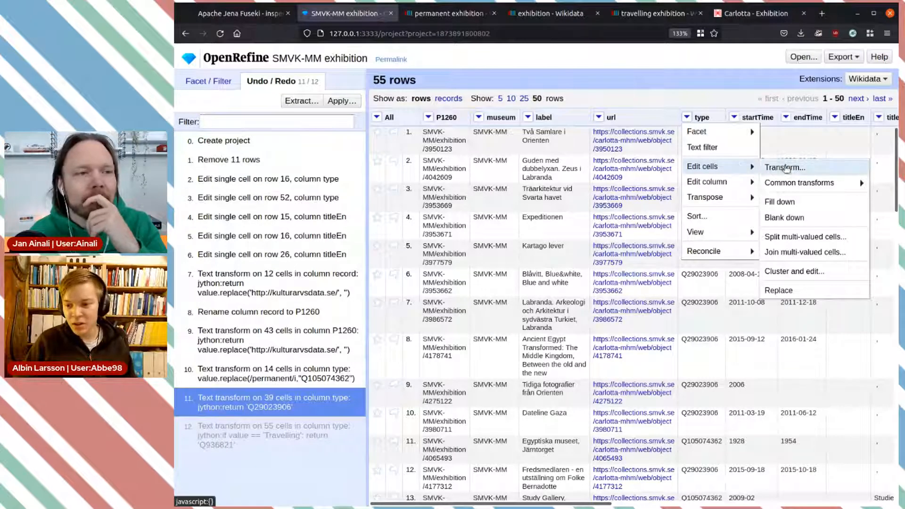
click(783, 167)
click(374, 168)
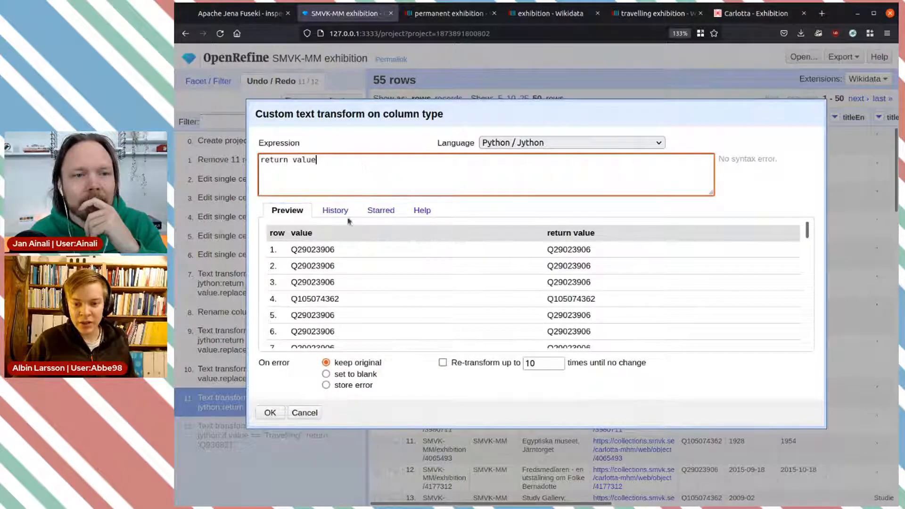
click(335, 210)
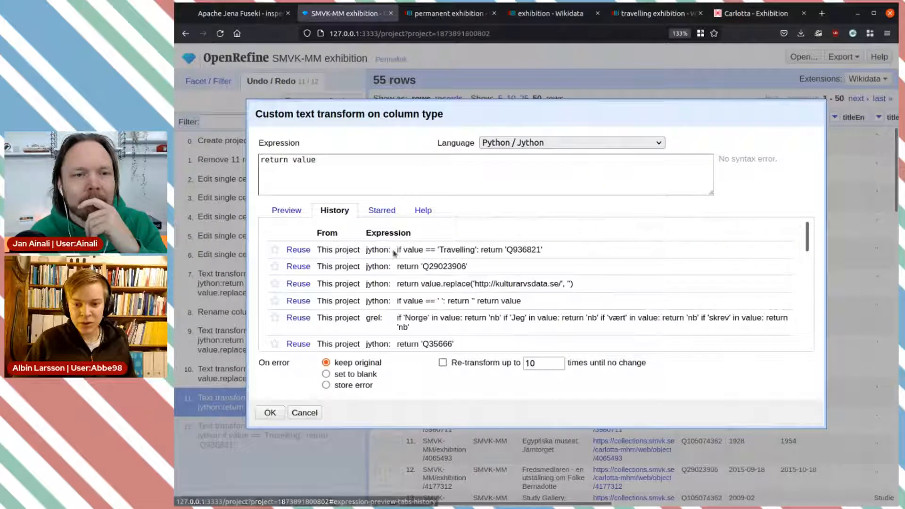
click(299, 250)
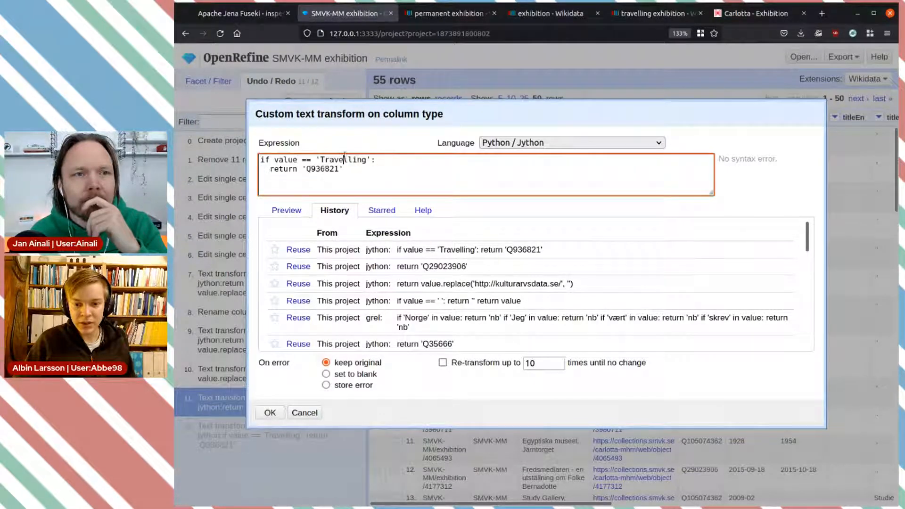
- Add a final 'return value' line to the 'Travelling' expression, apply the transform to the type column, and return to the facet view
click(342, 170)
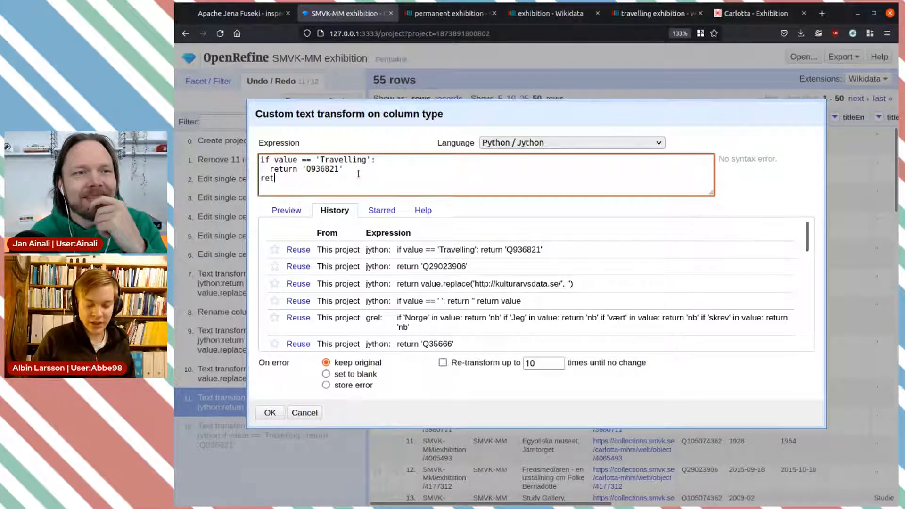
text(return value)
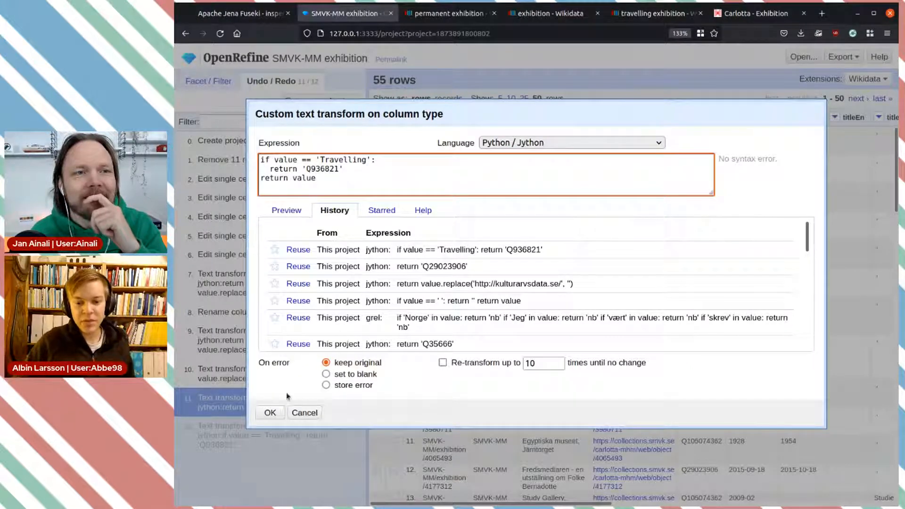
click(270, 413)
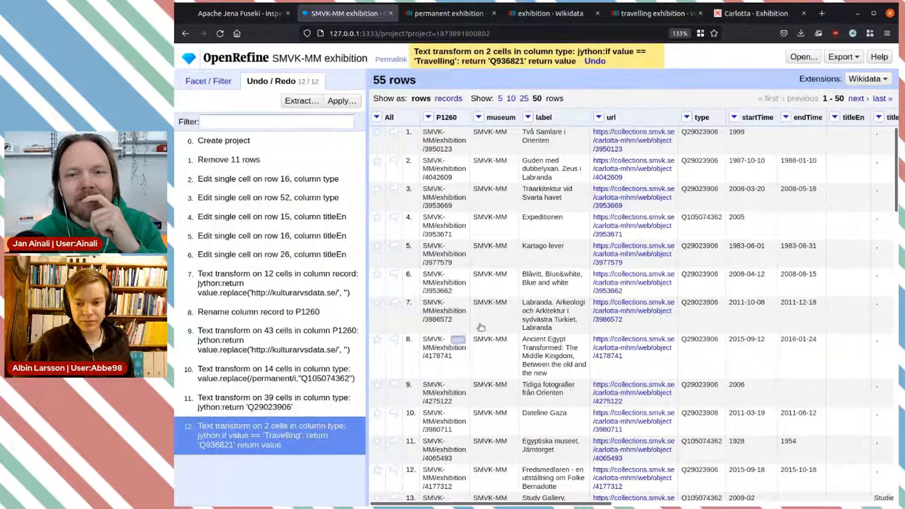
click(210, 81)
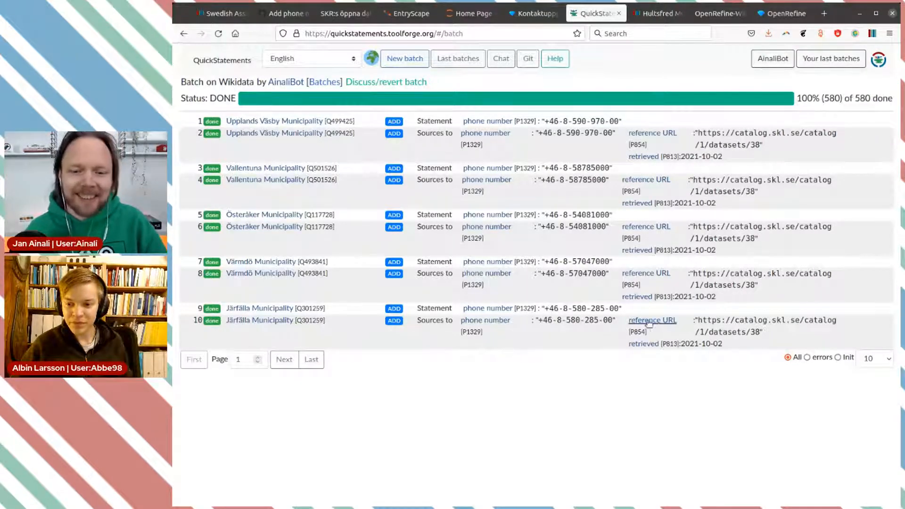
- Switch to the Hultsfred Municipality item on Wikidata and examine the references of its phone number statement
click(652, 14)
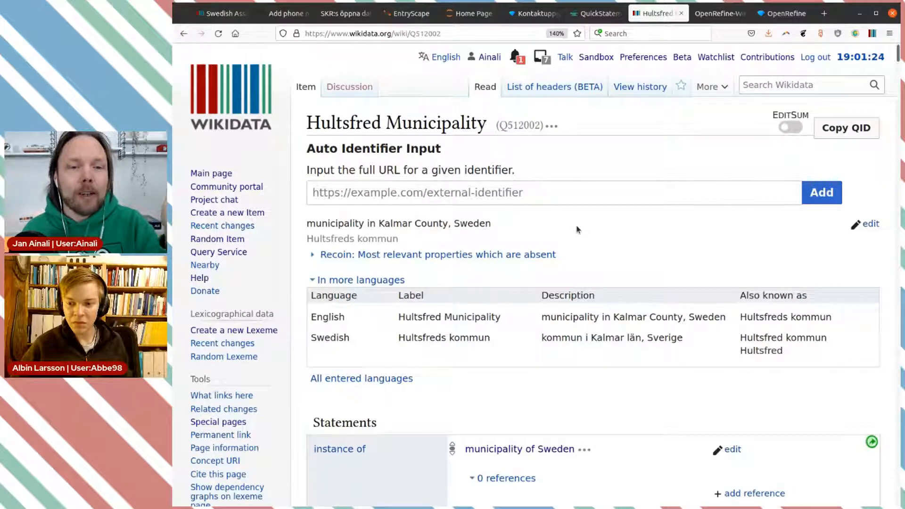
scroll(578, 268, down, 5)
scroll(586, 224, down, 12)
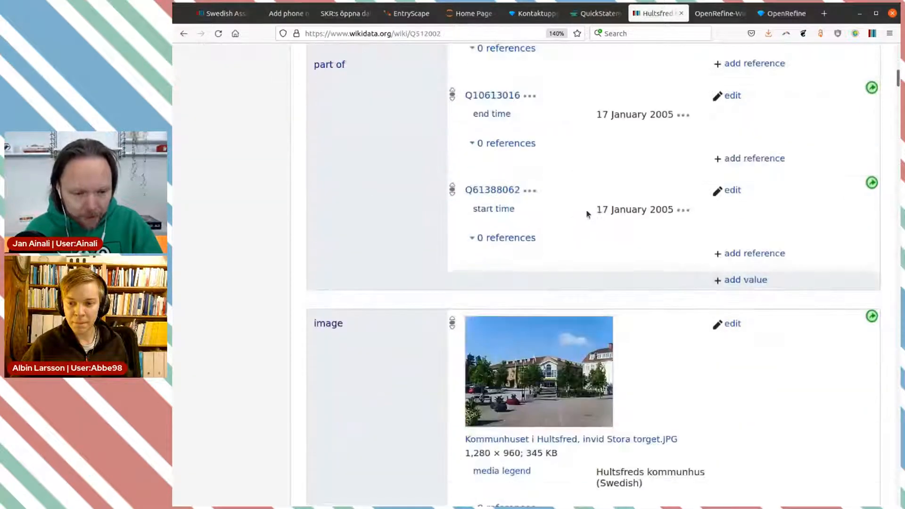
scroll(586, 213, down, 9)
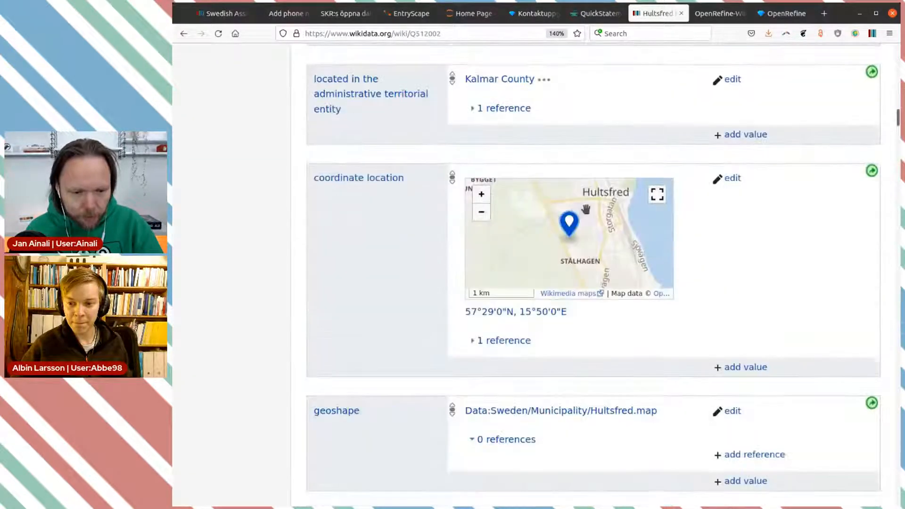
scroll(586, 212, down, 20)
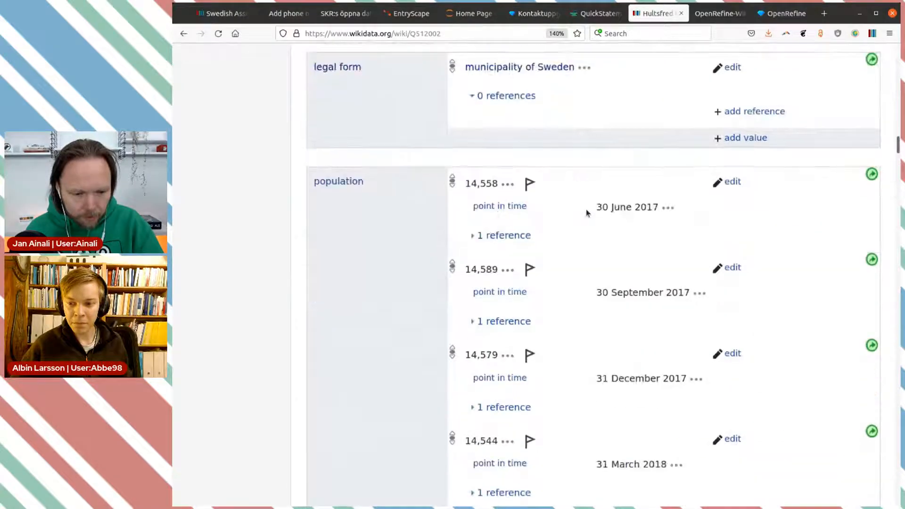
scroll(586, 211, down, 8)
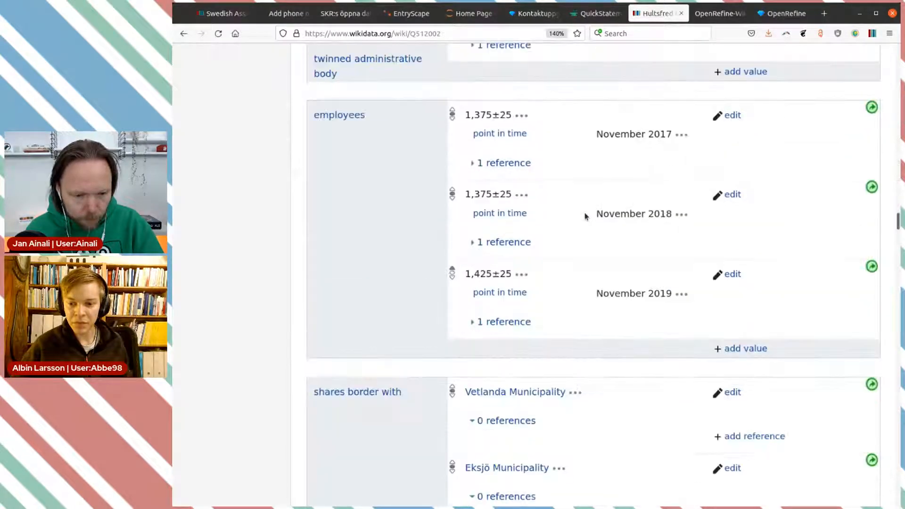
scroll(585, 216, down, 18)
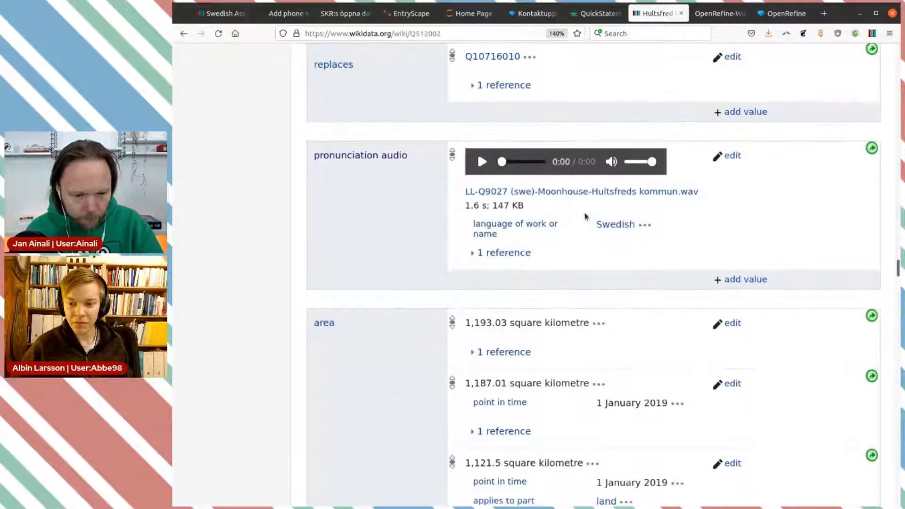
scroll(586, 218, down, 8)
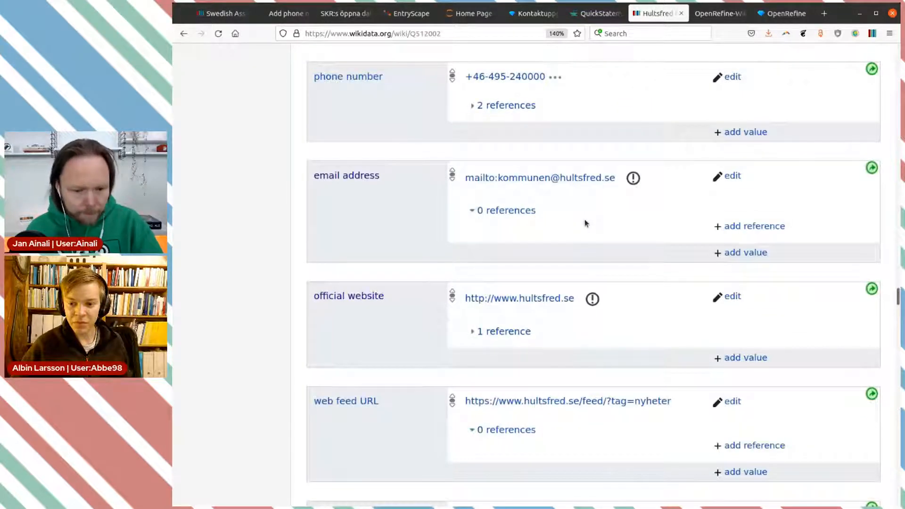
scroll(585, 223, up, 8)
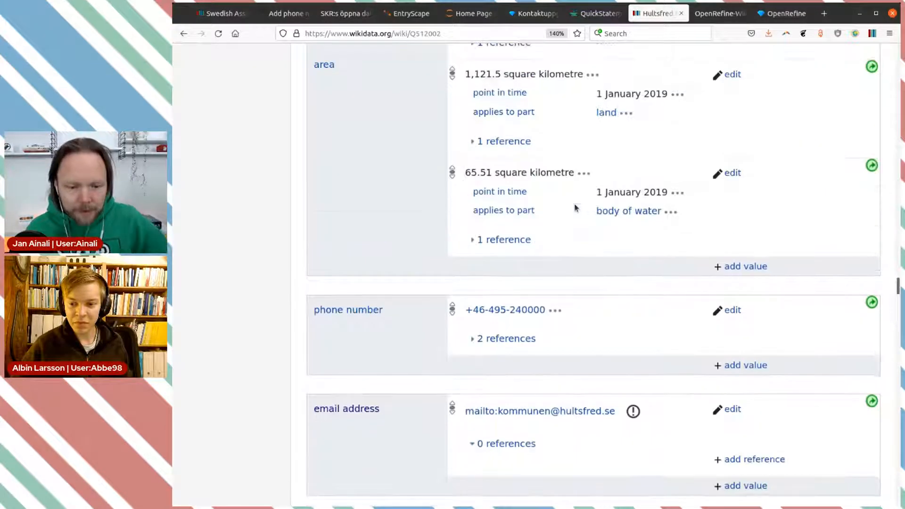
click(481, 340)
scroll(434, 313, down, 5)
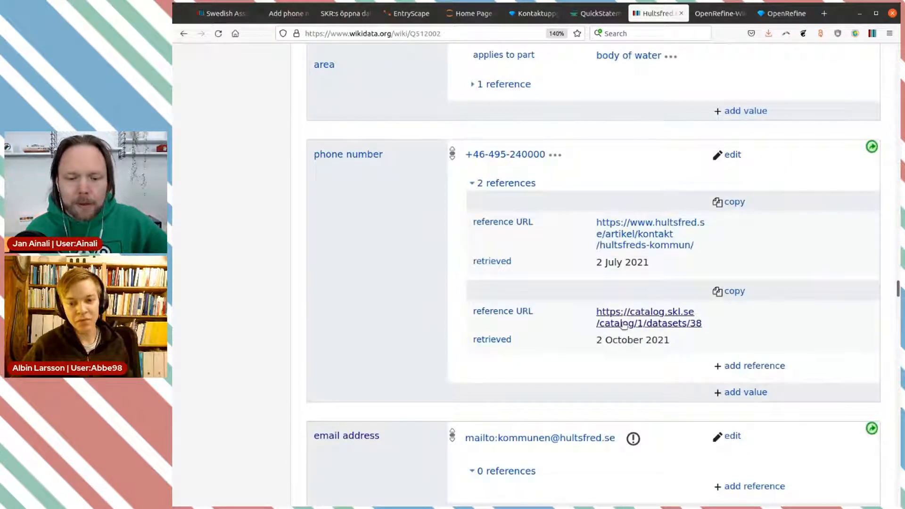